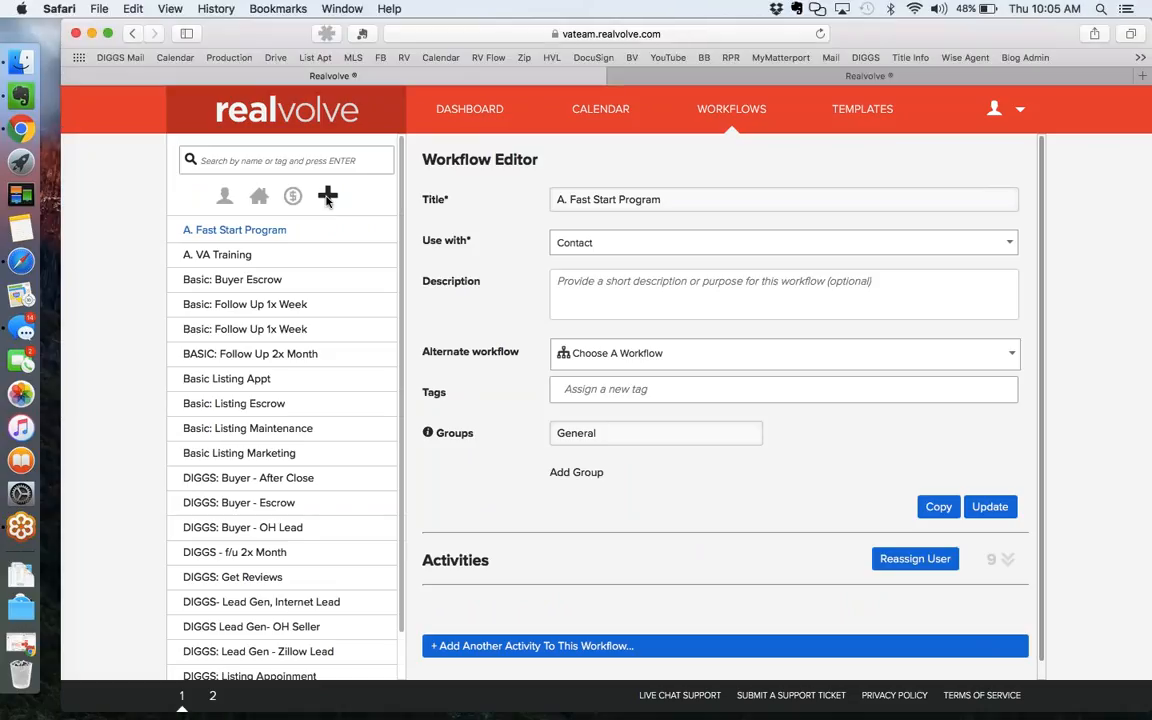
Browse the Add Workflow options (from library, brand-new) and cancel without adding one.
left_click(327, 196)
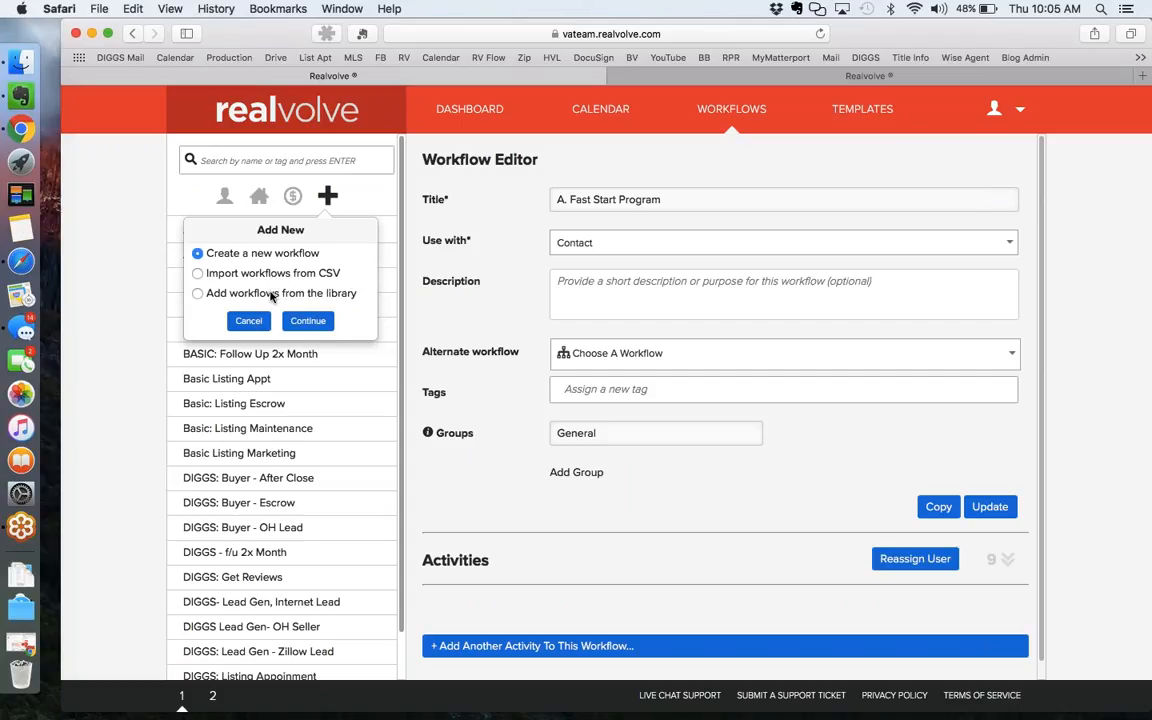
left_click(196, 294)
left_click(197, 254)
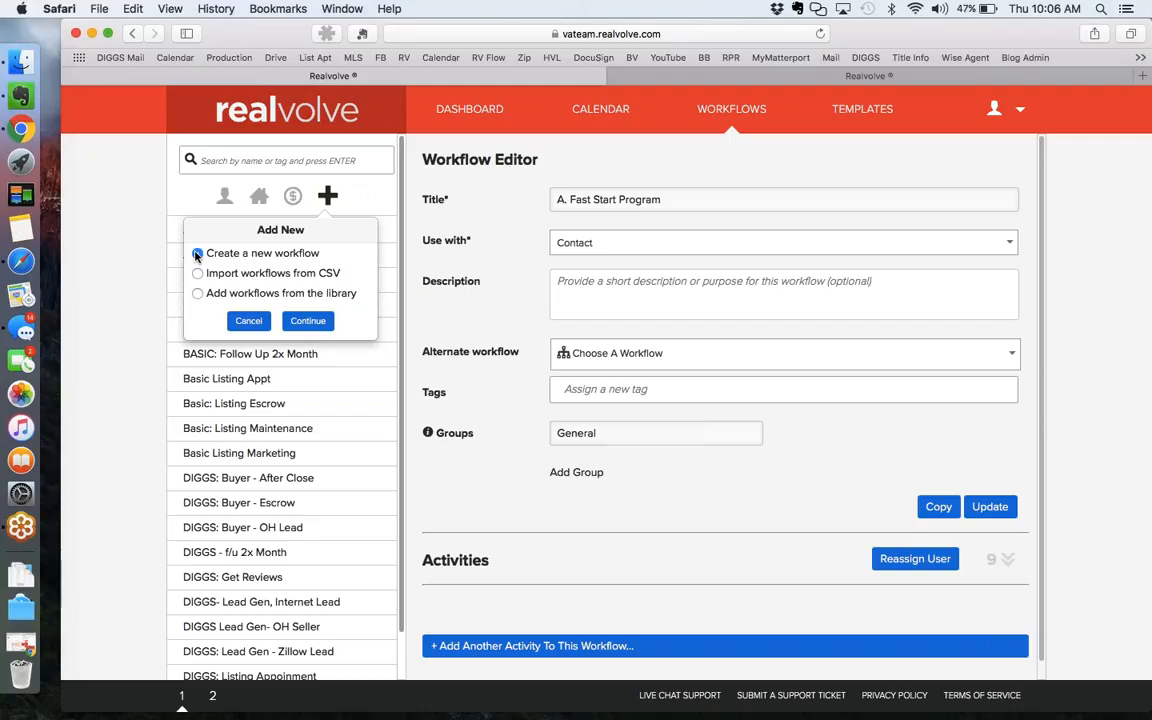
left_click(197, 254)
left_click(246, 321)
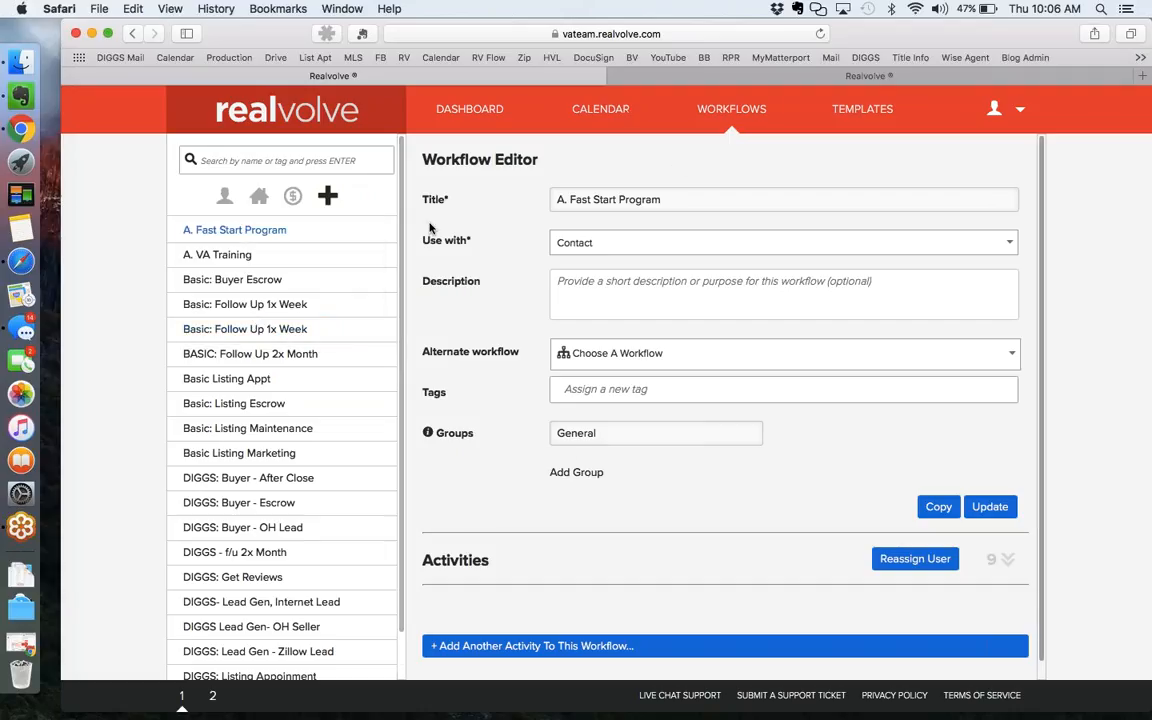
Open 'Basic: Follow Up 1x Week', expand its Activities, and keep it used with Contact.
left_click(268, 310)
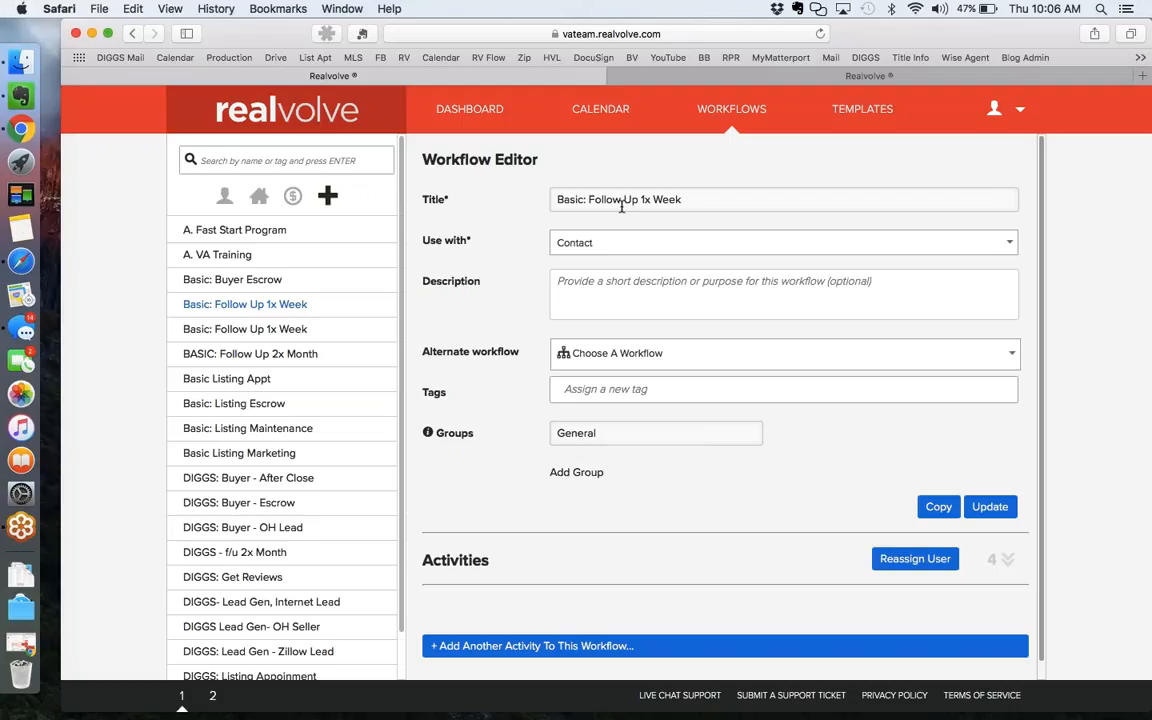
left_click(1006, 562)
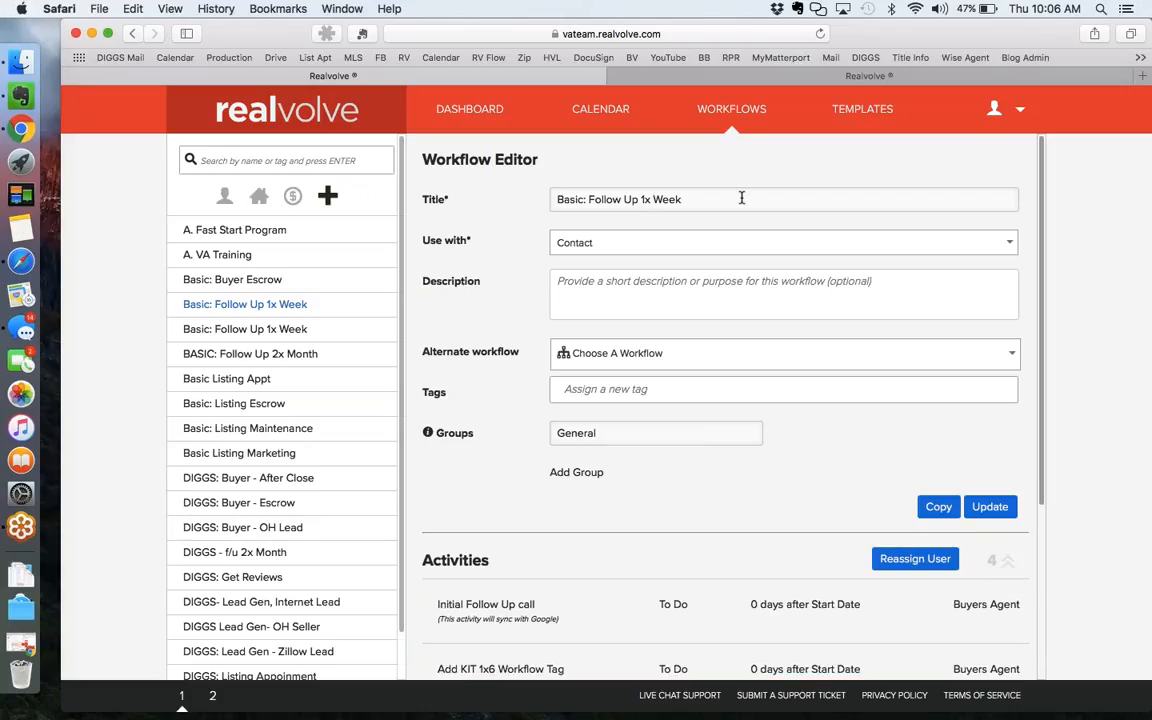
left_click(617, 247)
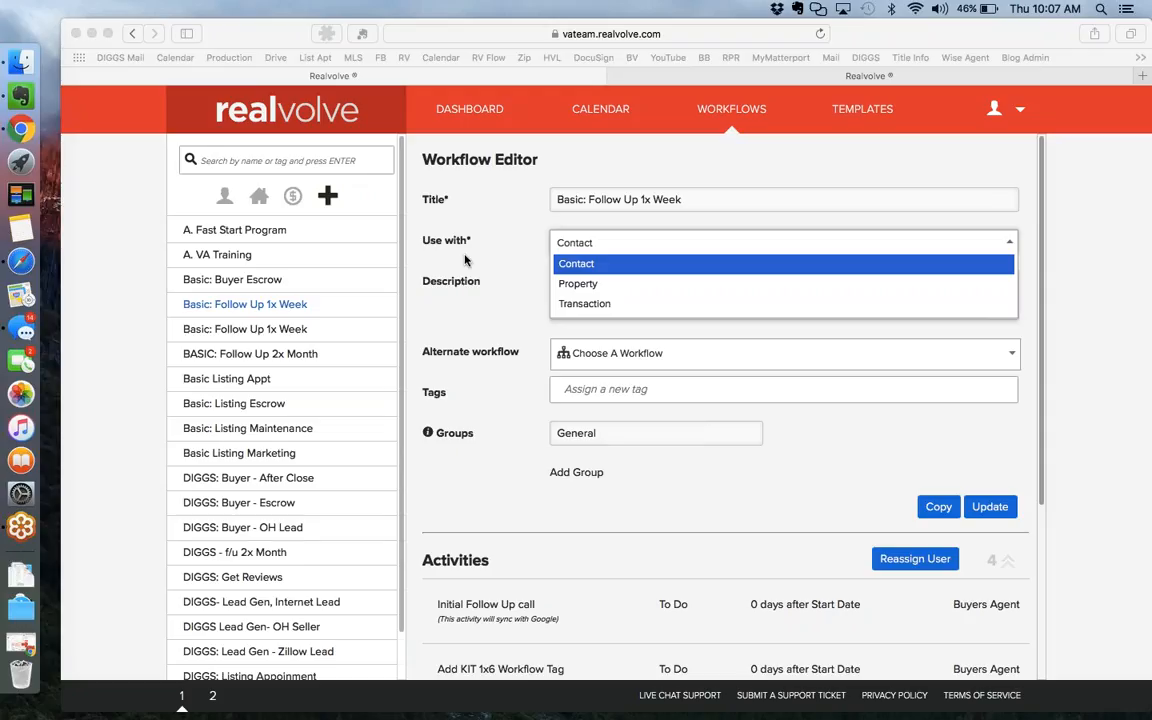
left_click(583, 244)
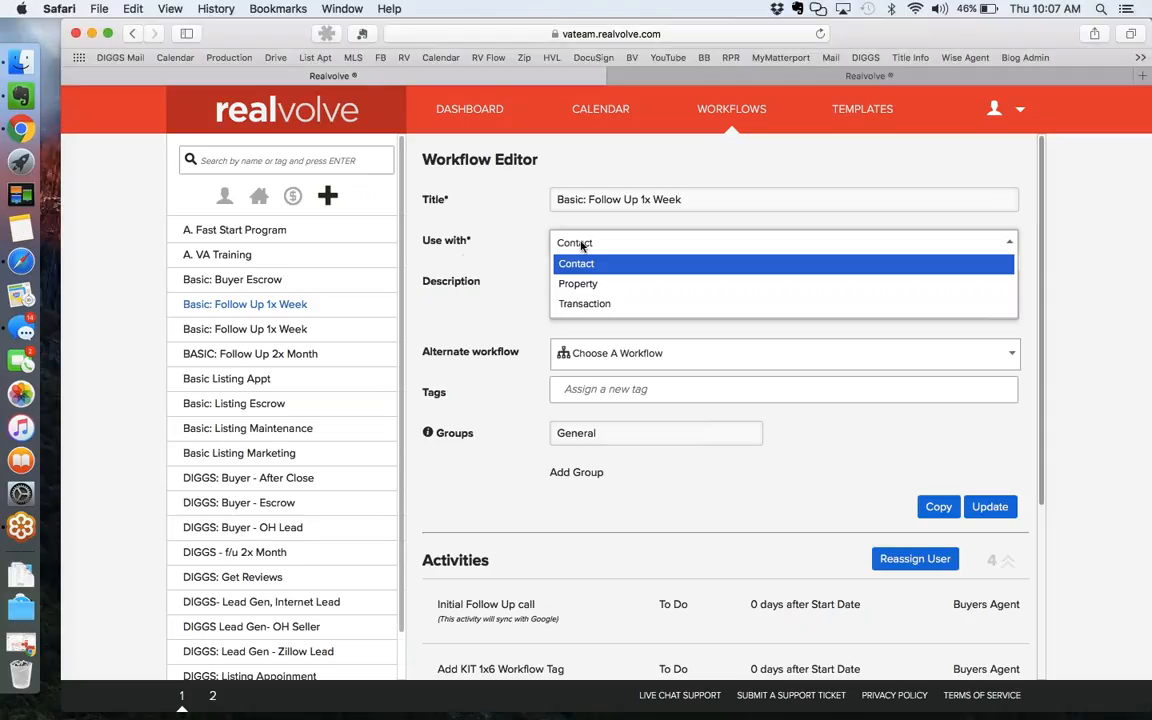
left_click(470, 261)
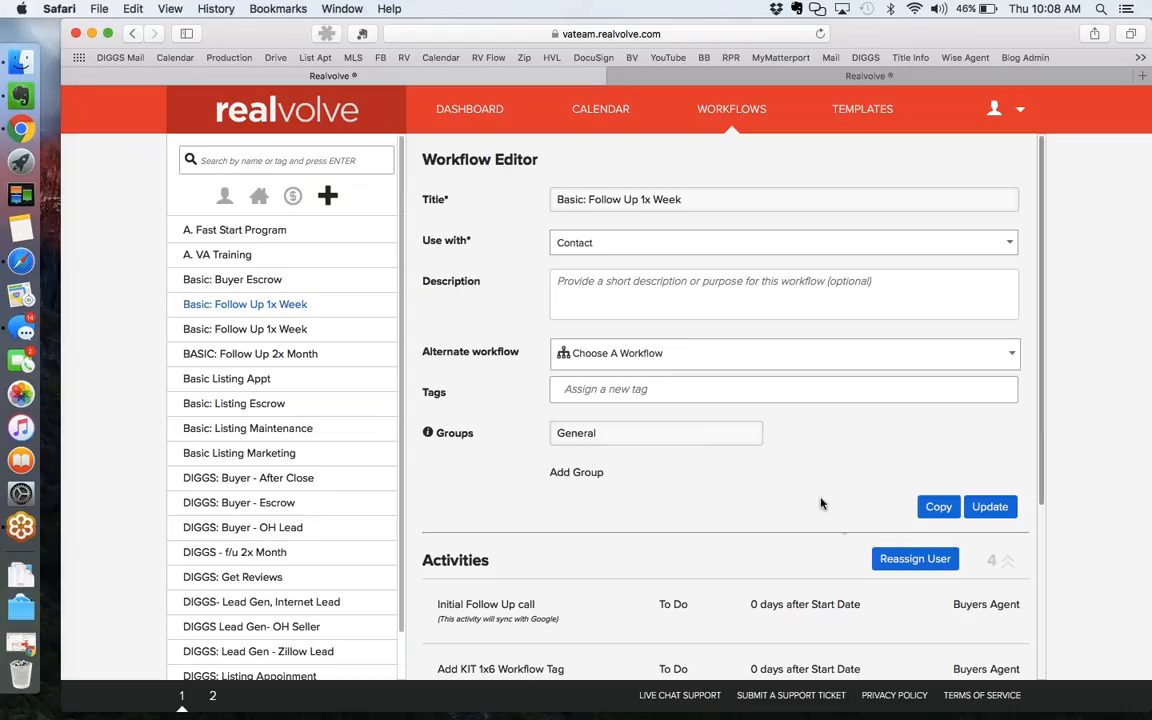
scroll(820, 503, "down", 5)
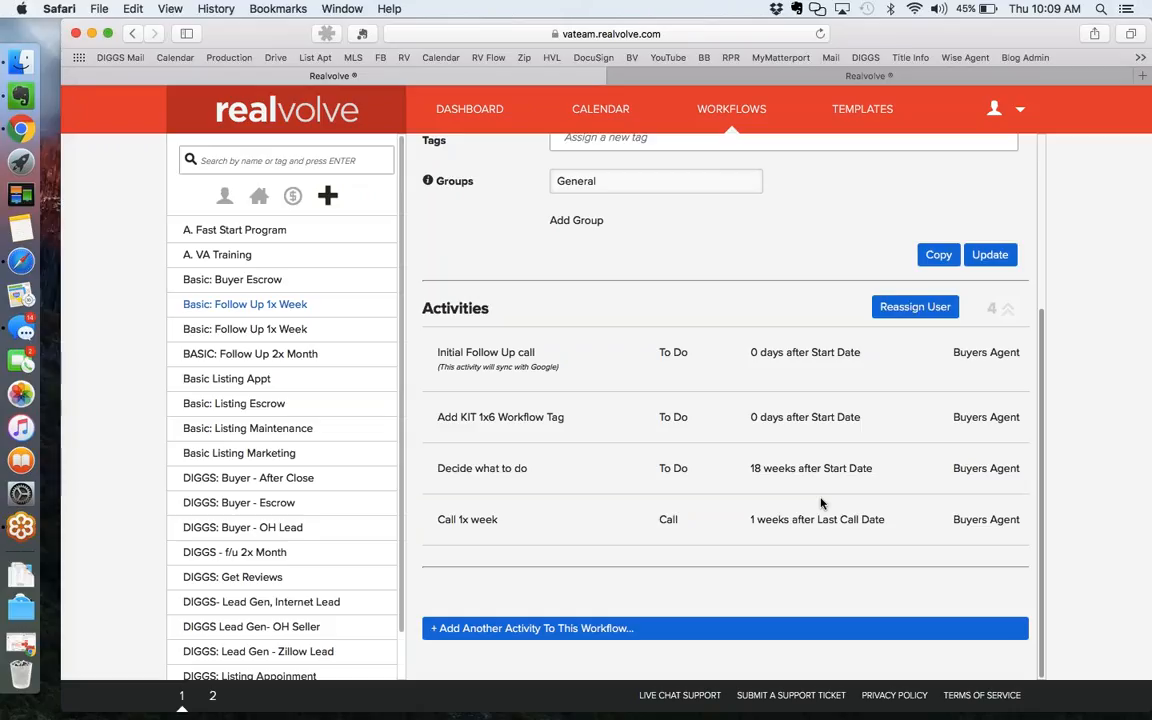
mouse_move(832, 488)
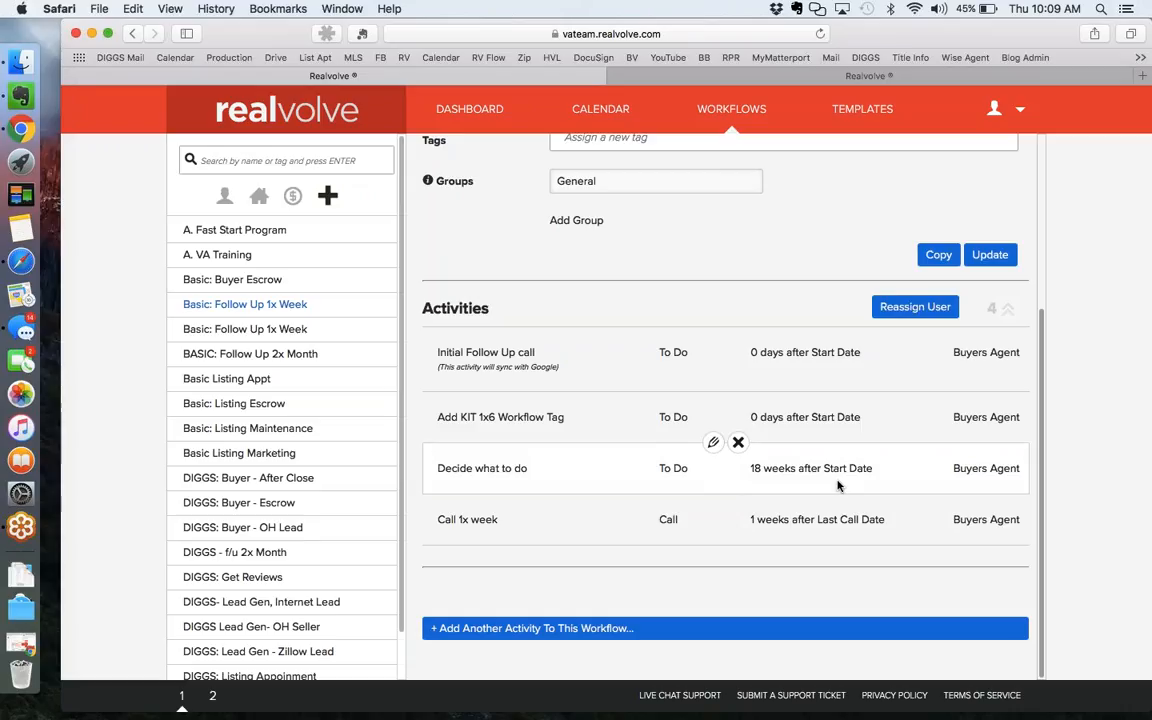
mouse_move(712, 327)
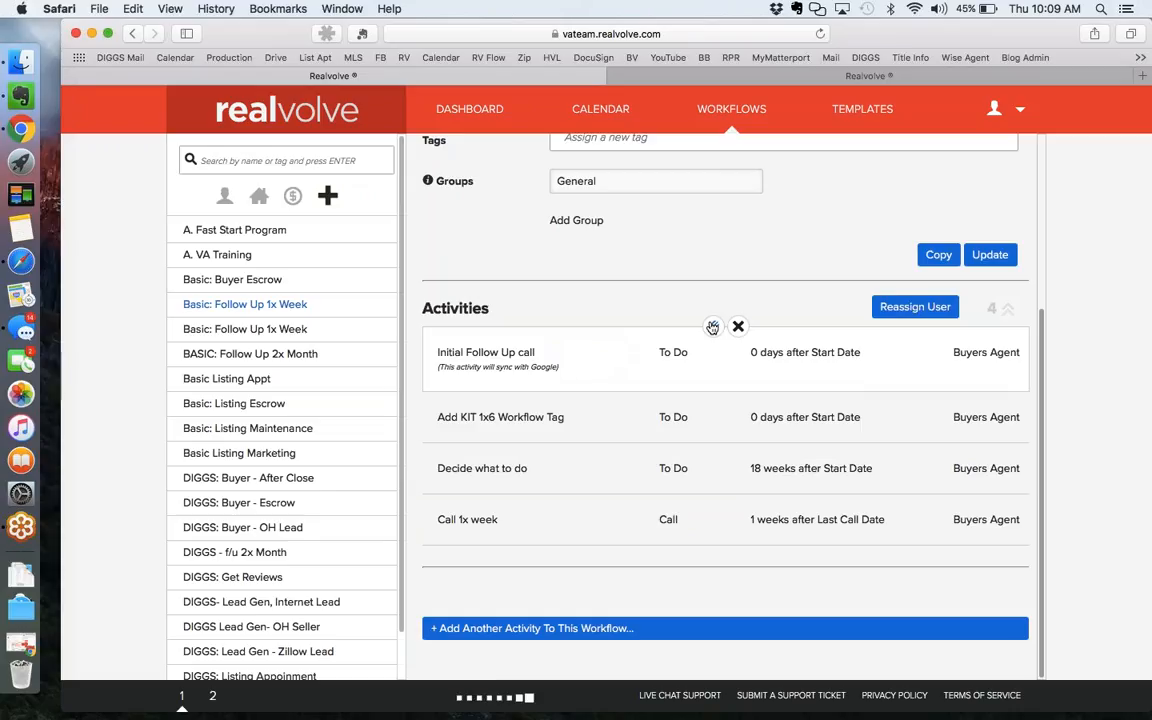
Edit the 'Initial Follow Up call' activity and confirm Buyers Agent as its assignee.
left_click(712, 327)
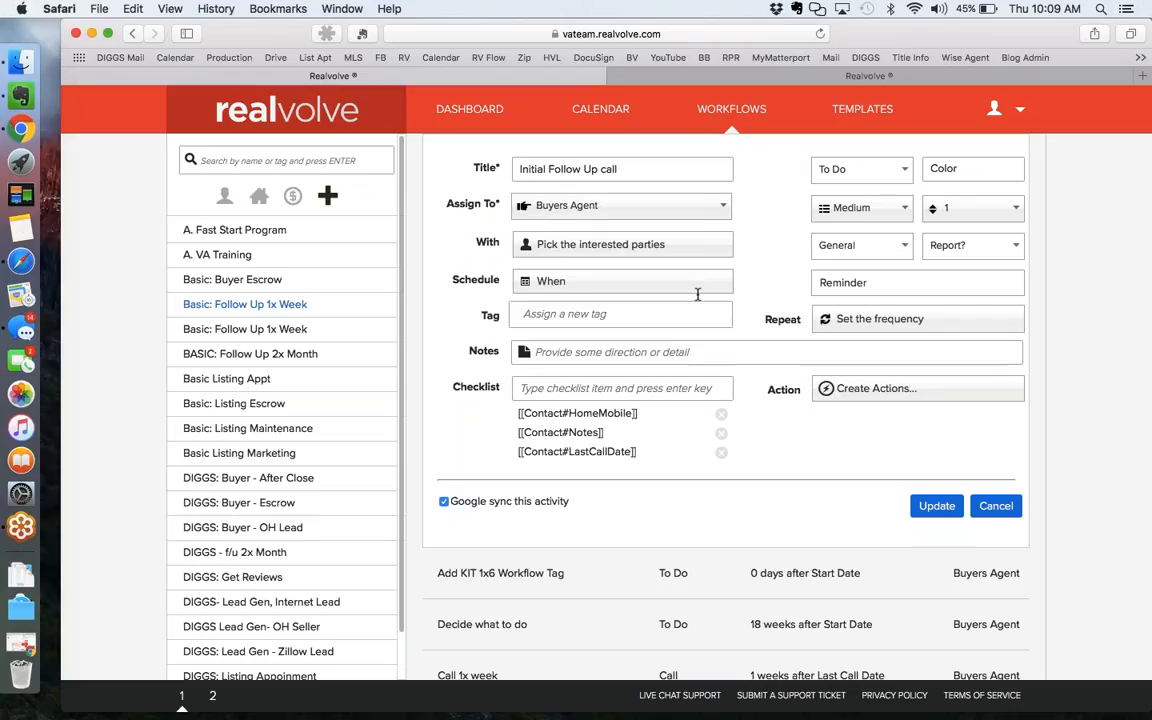
left_click(622, 169)
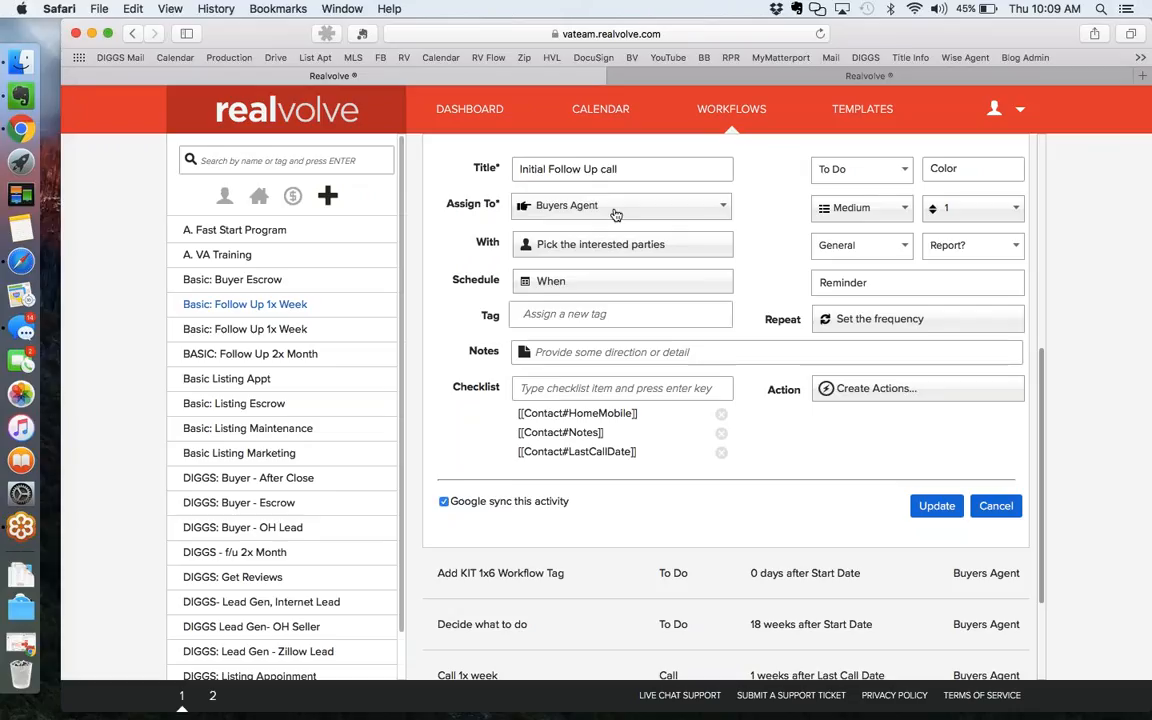
left_click(615, 212)
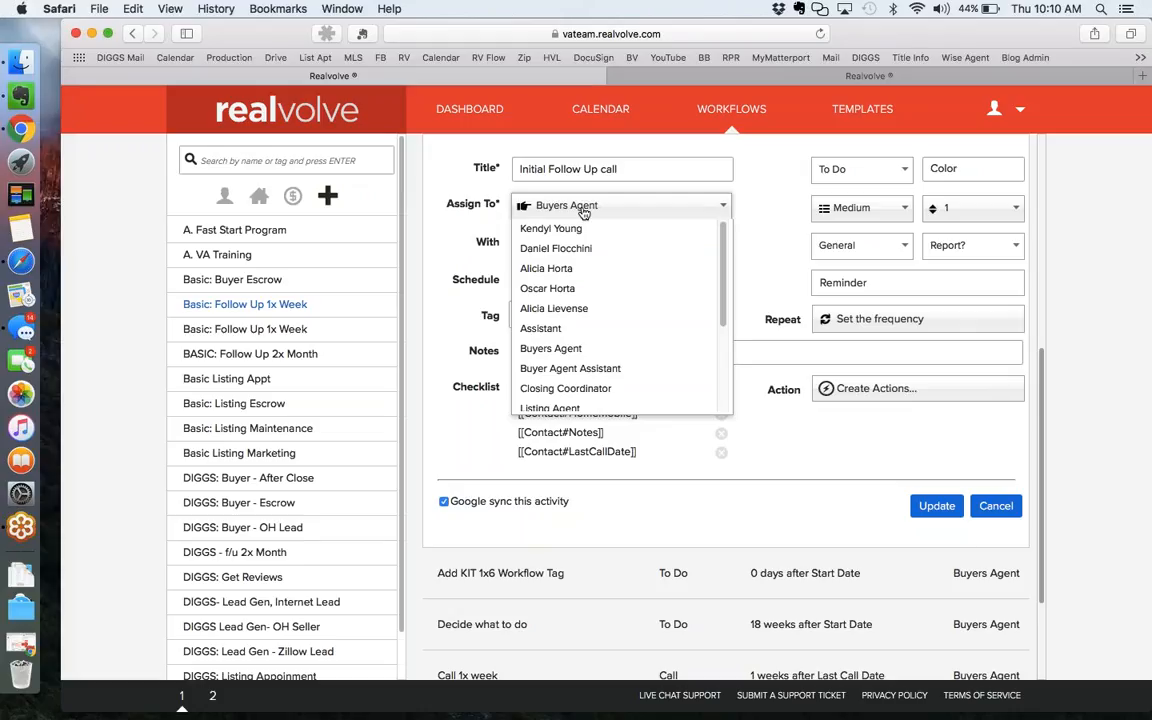
scroll(596, 319, "down", 5)
scroll(596, 319, "up", 2)
scroll(597, 320, "down", 2)
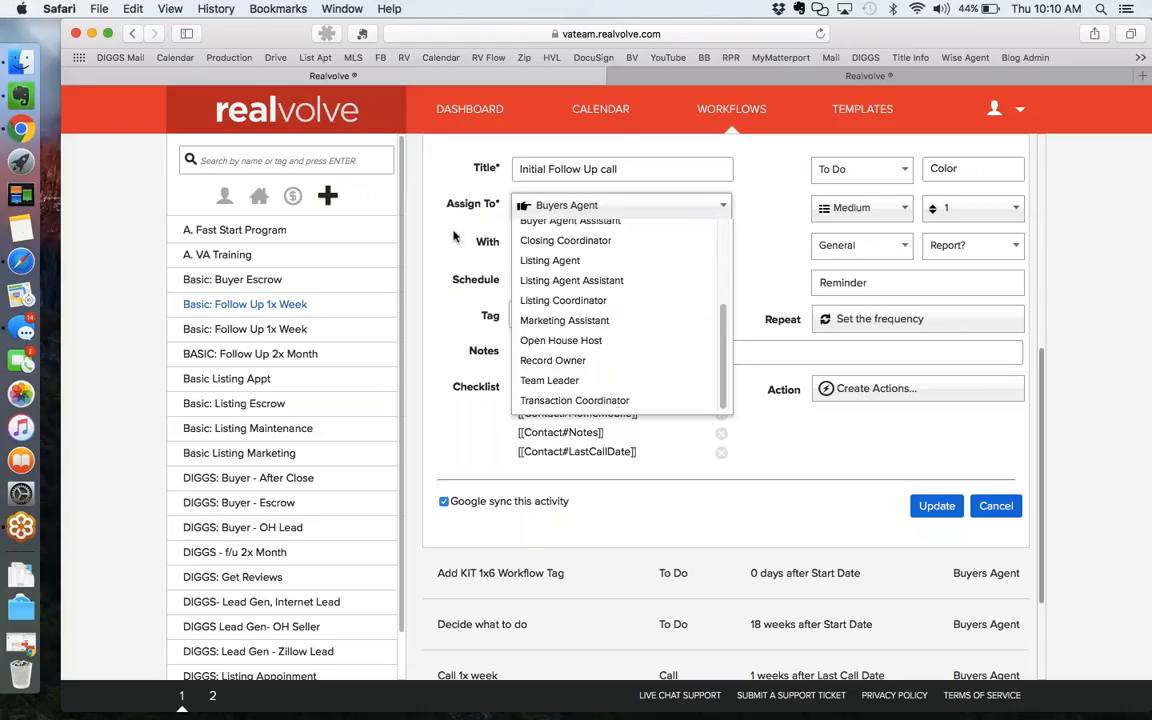
left_click(580, 206)
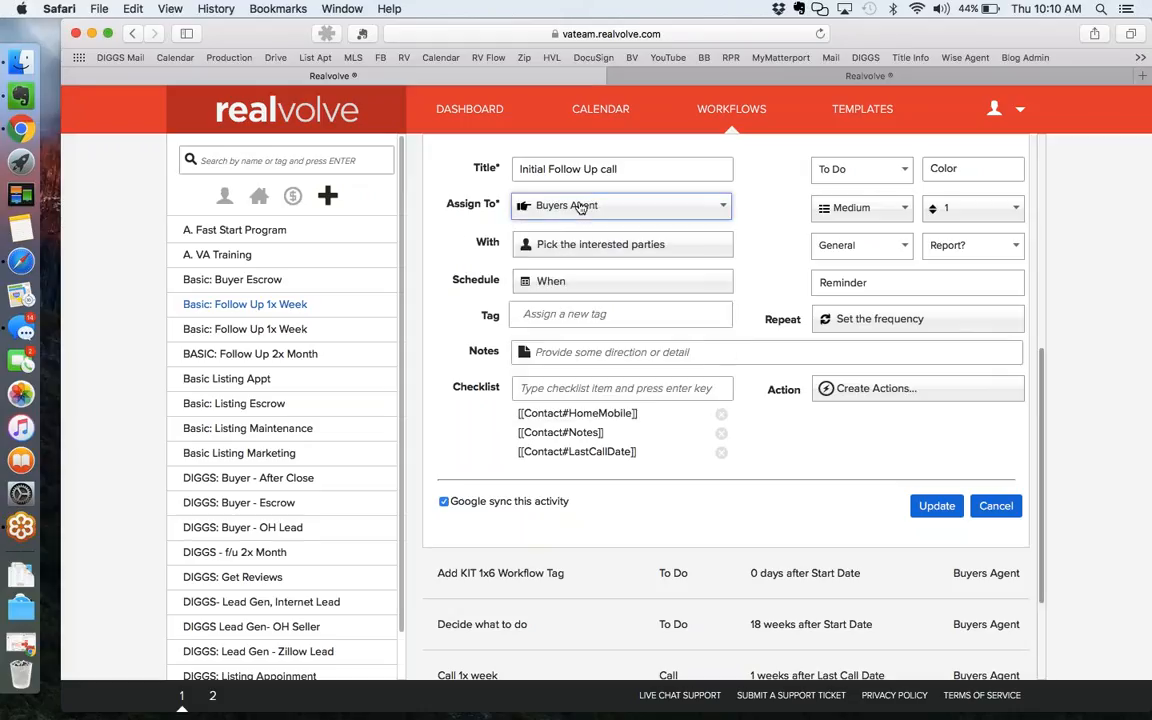
Set the activity's interested parties to no contact.
left_click(595, 252)
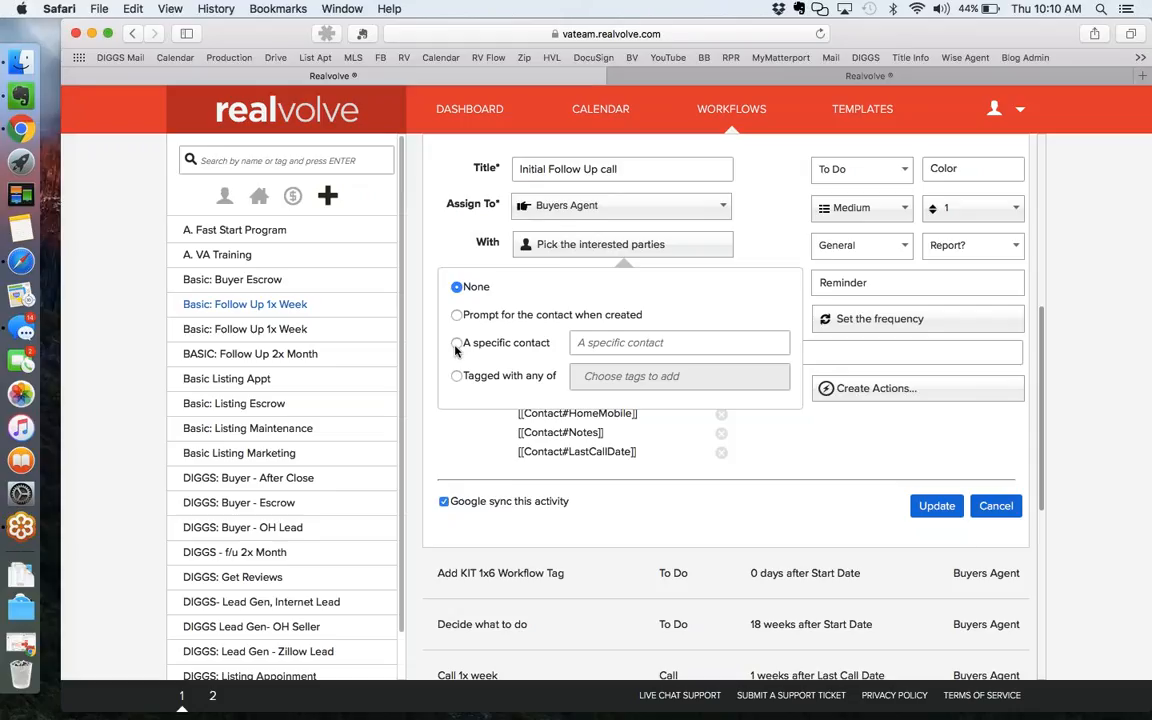
left_click(456, 344)
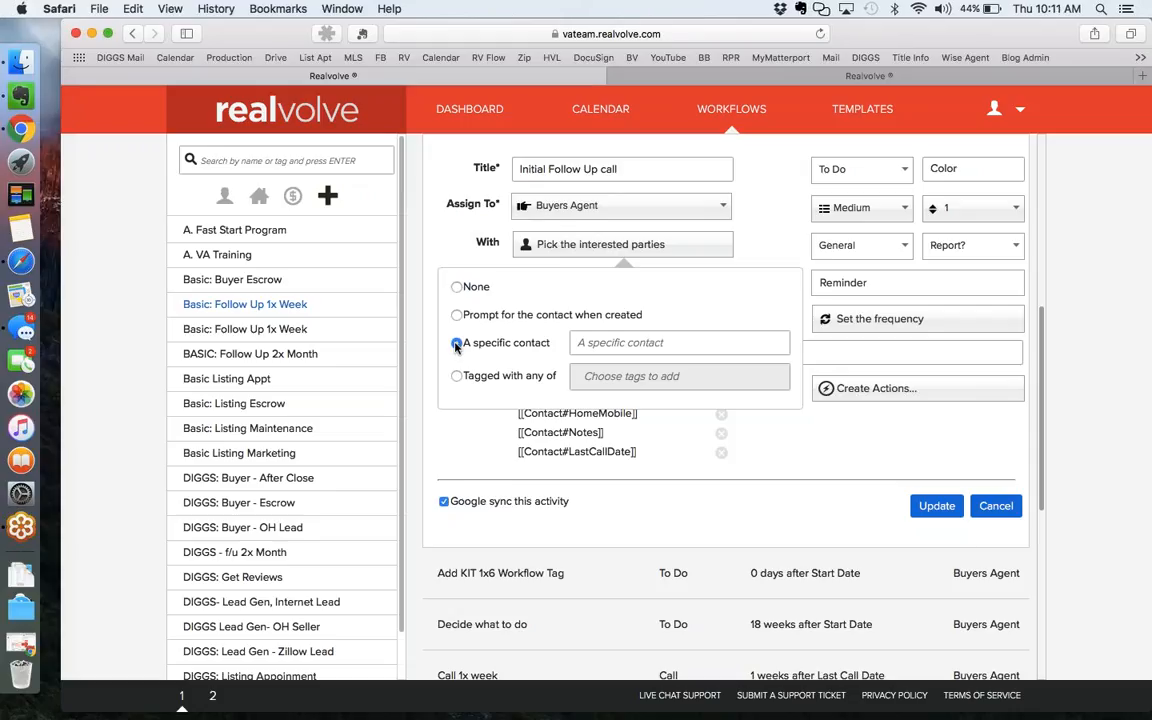
left_click(457, 287)
left_click(445, 230)
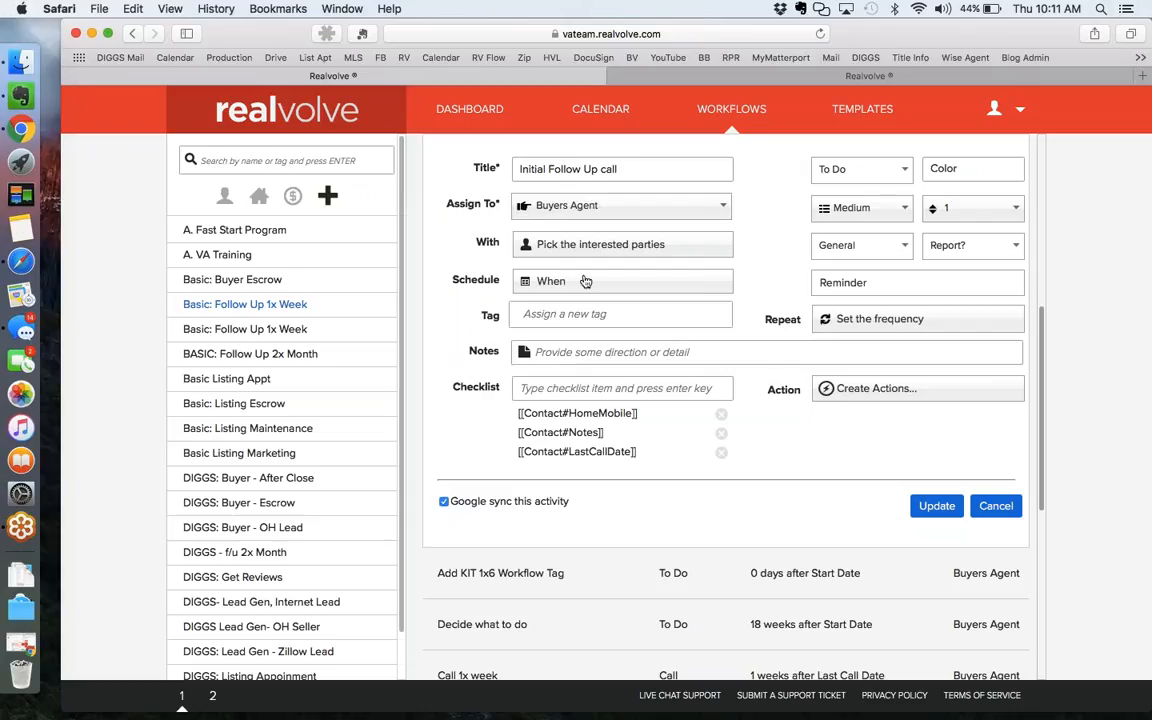
Schedule the activity as a computed date with an offset of 0 Days After.
left_click(590, 285)
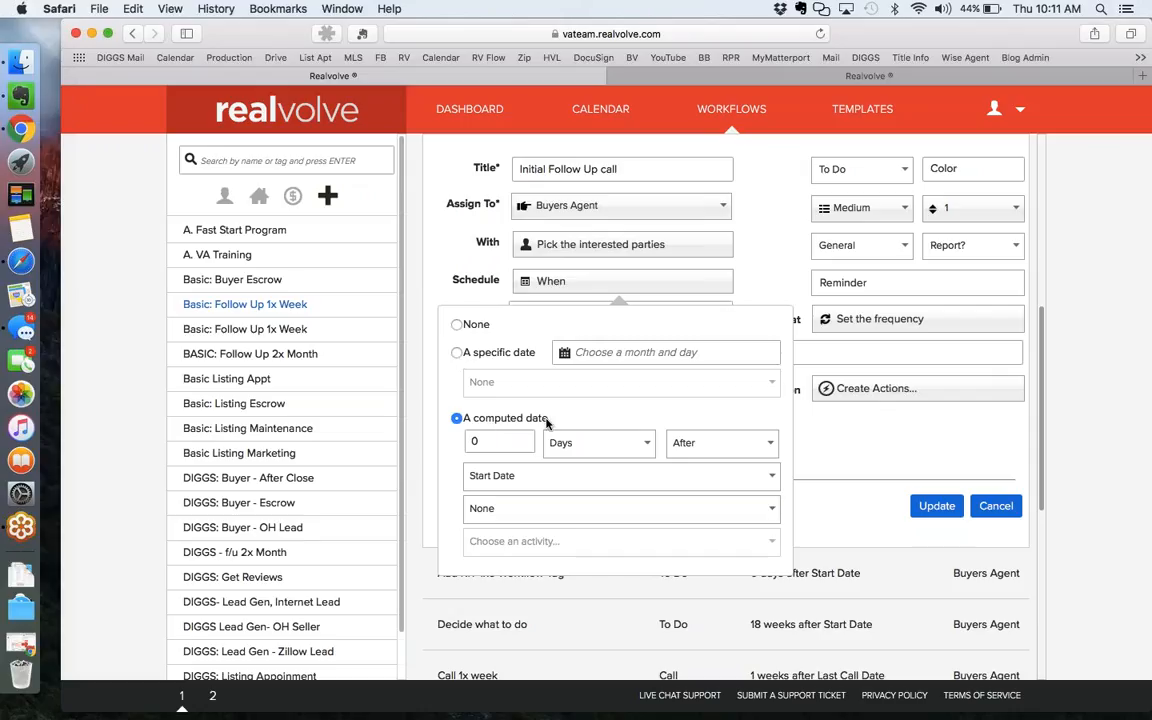
scroll(555, 423, "down", 2)
scroll(555, 423, "down", 1)
left_click(499, 371)
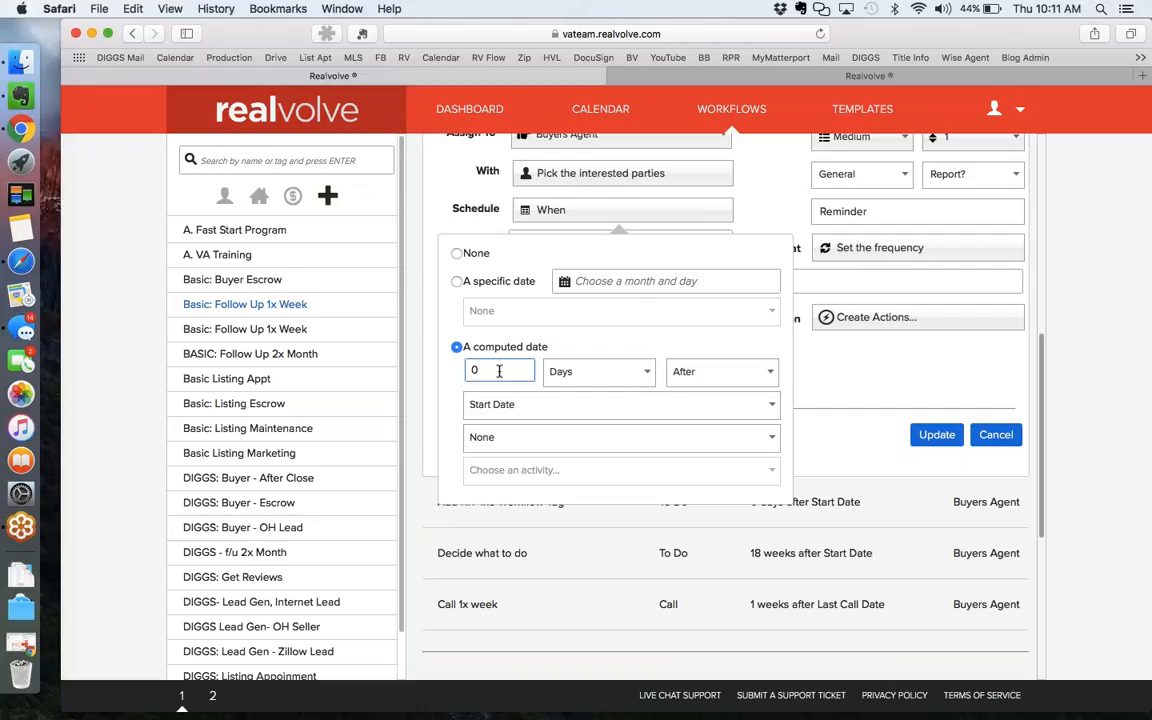
left_click(597, 375)
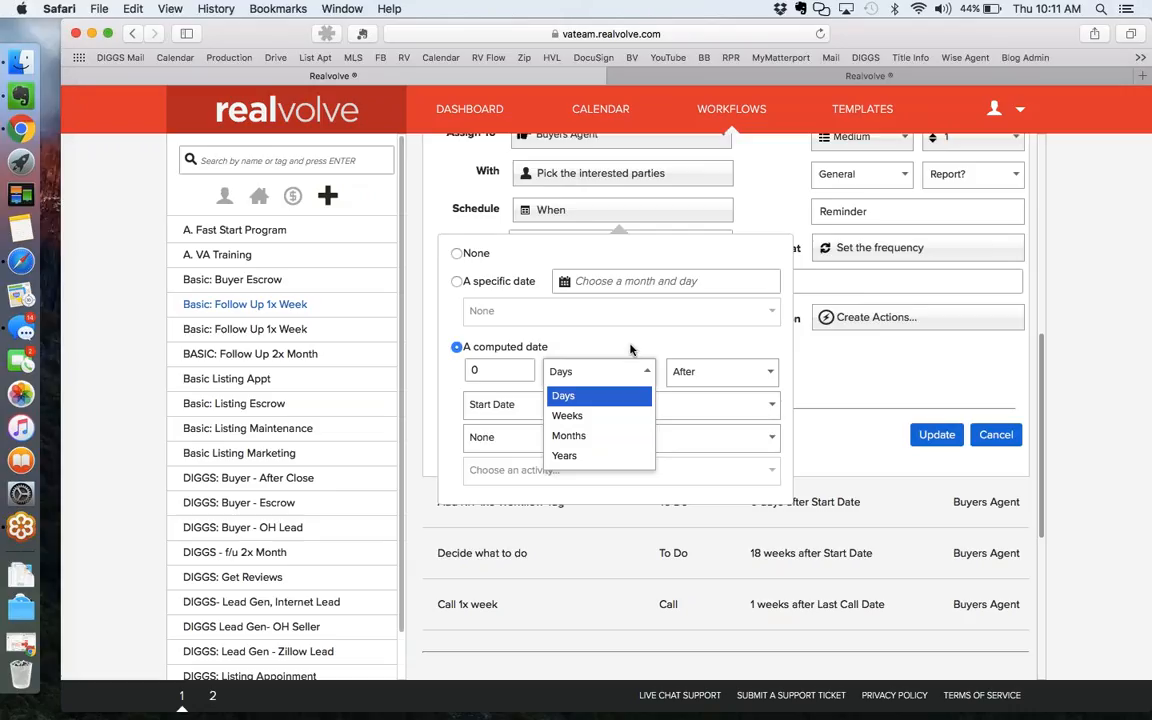
left_click(632, 349)
left_click(718, 377)
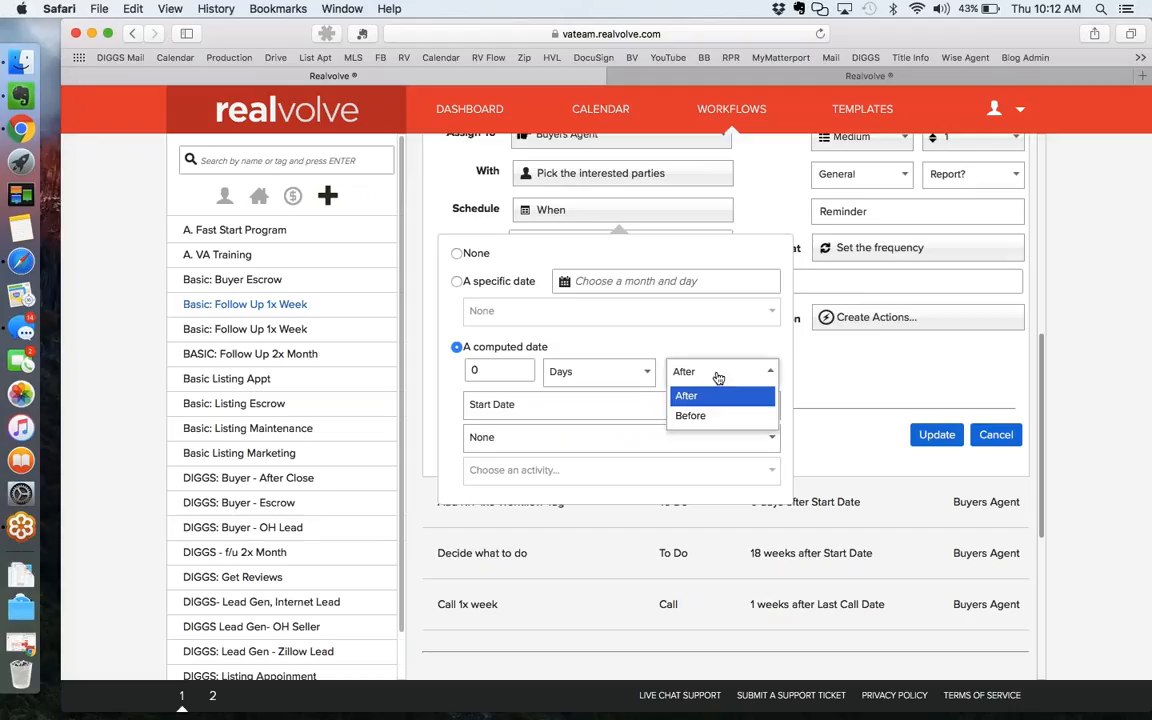
left_click(699, 343)
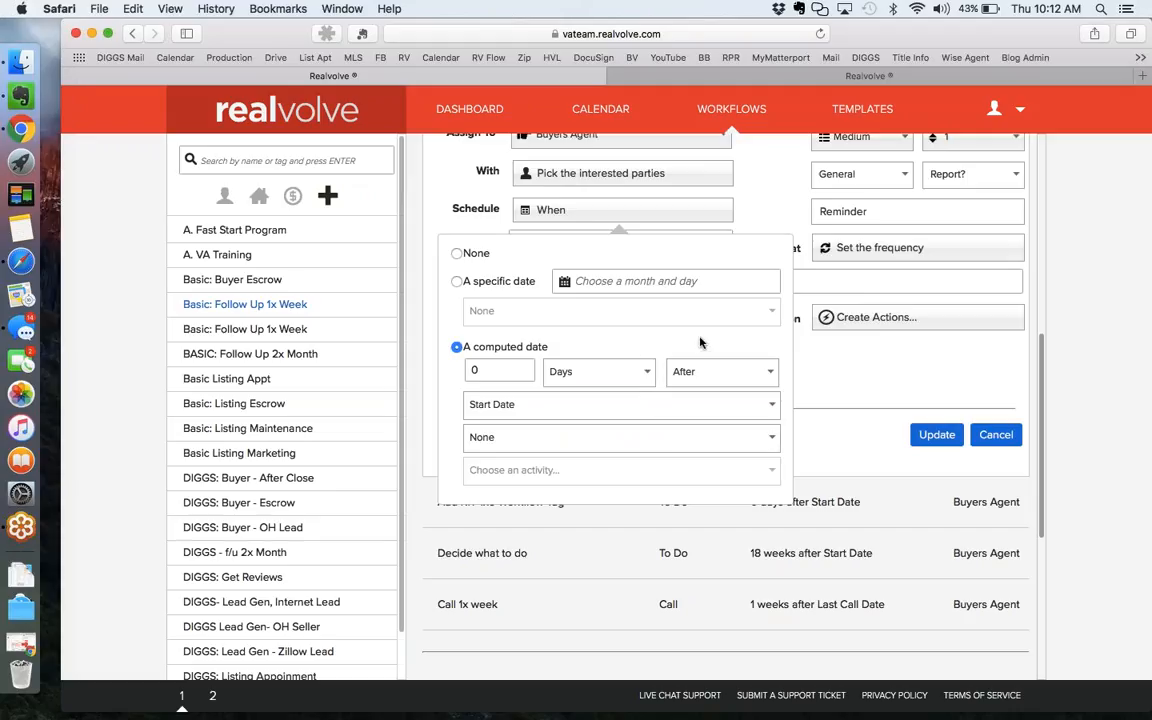
scroll(700, 343, "up", 3)
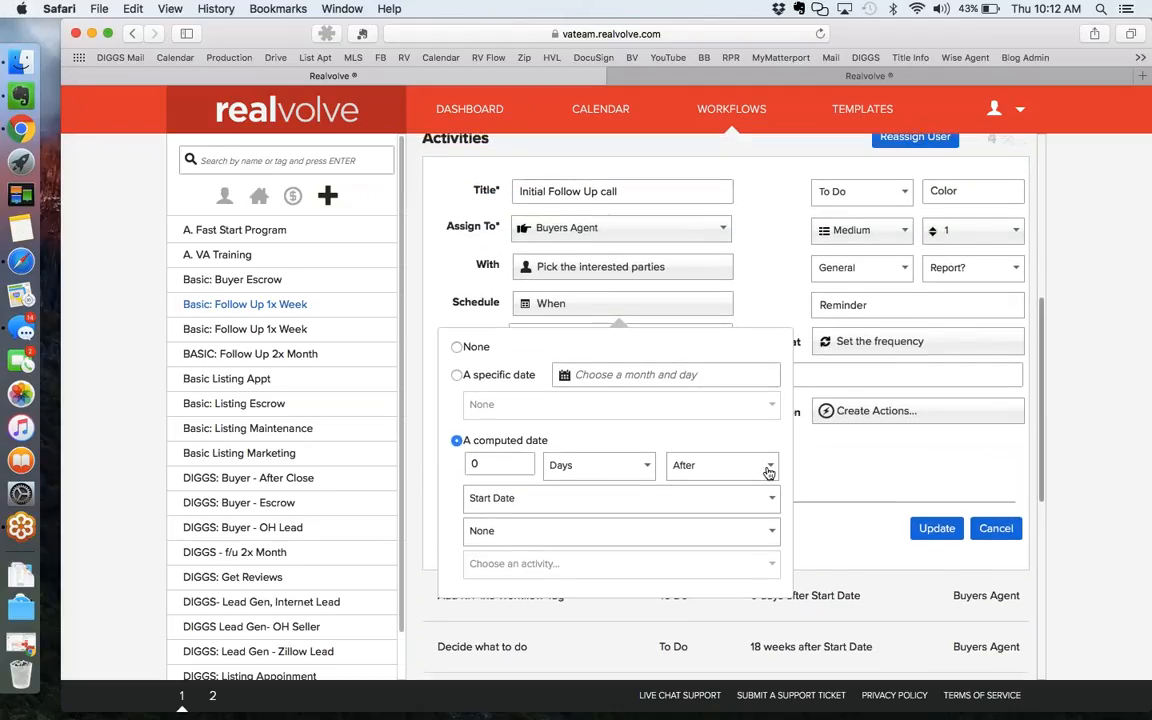
Count the computed date from Start Date, giving 0 Days After Start Date.
left_click(616, 509)
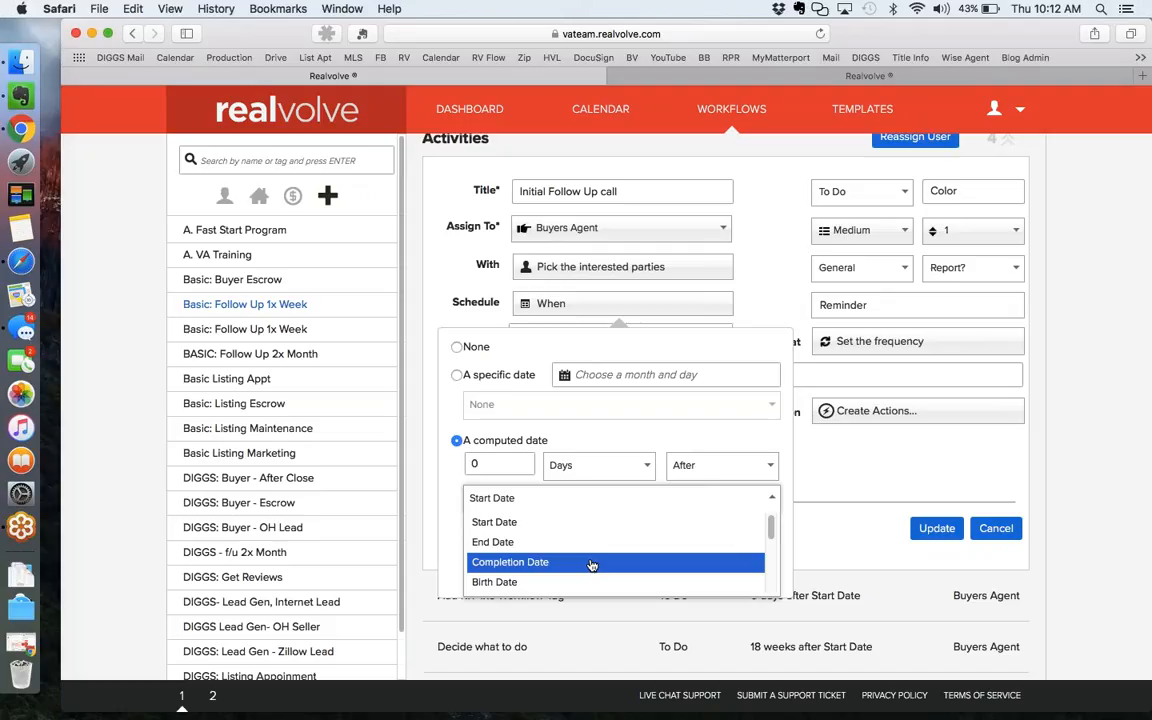
scroll(590, 565, "down", 3)
scroll(589, 563, "up", 1)
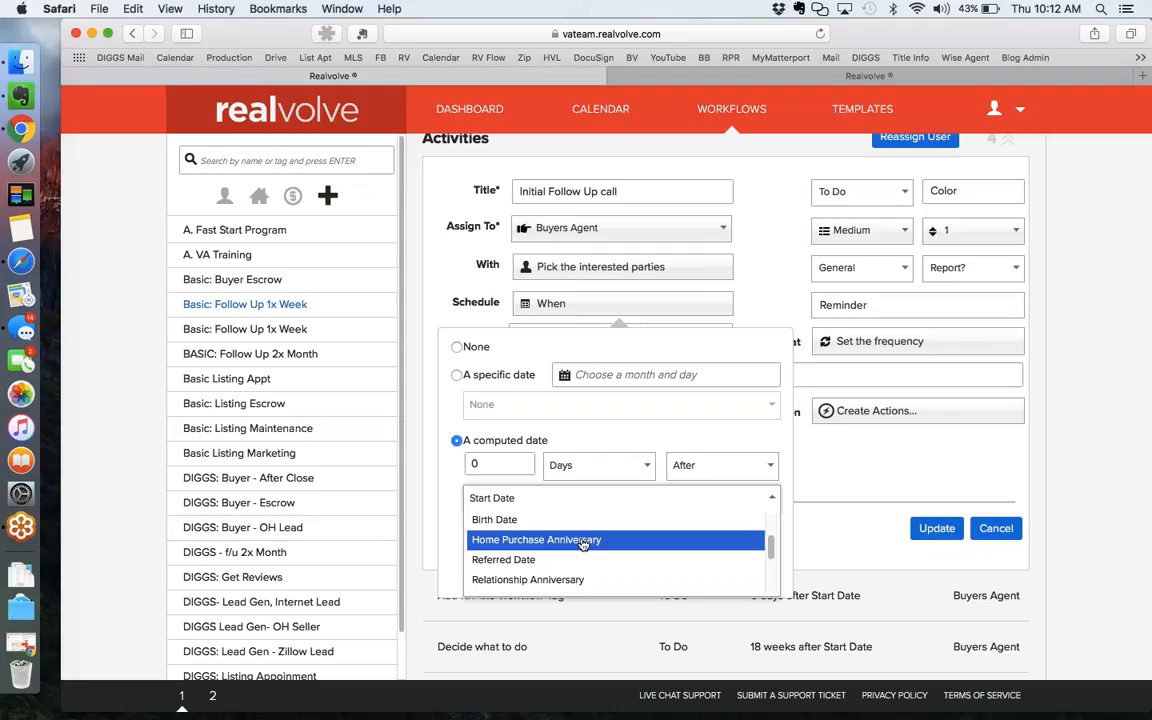
scroll(583, 543, "down", 5)
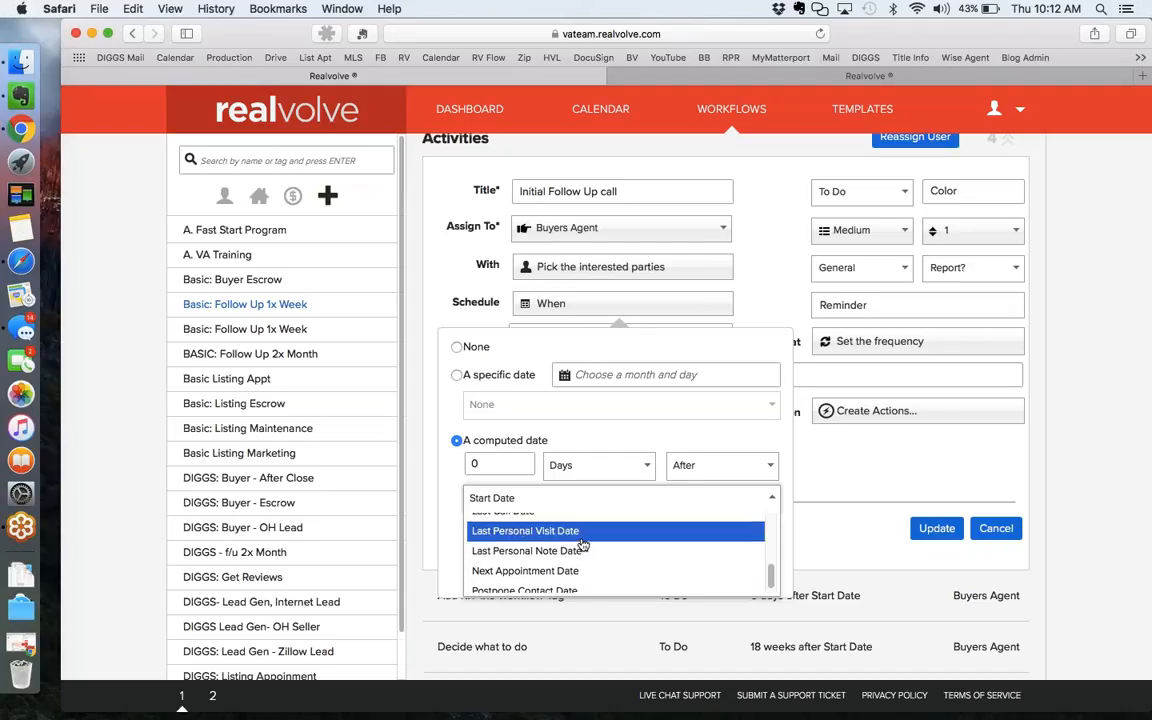
scroll(583, 542, "up", 7)
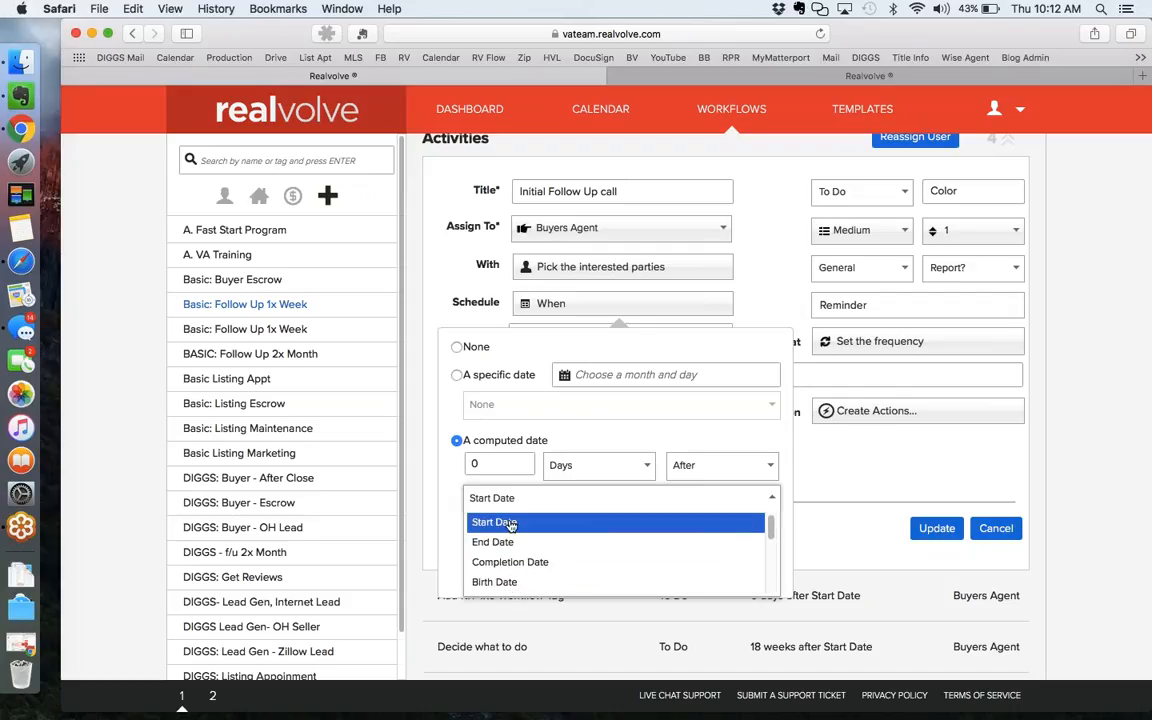
left_click(511, 523)
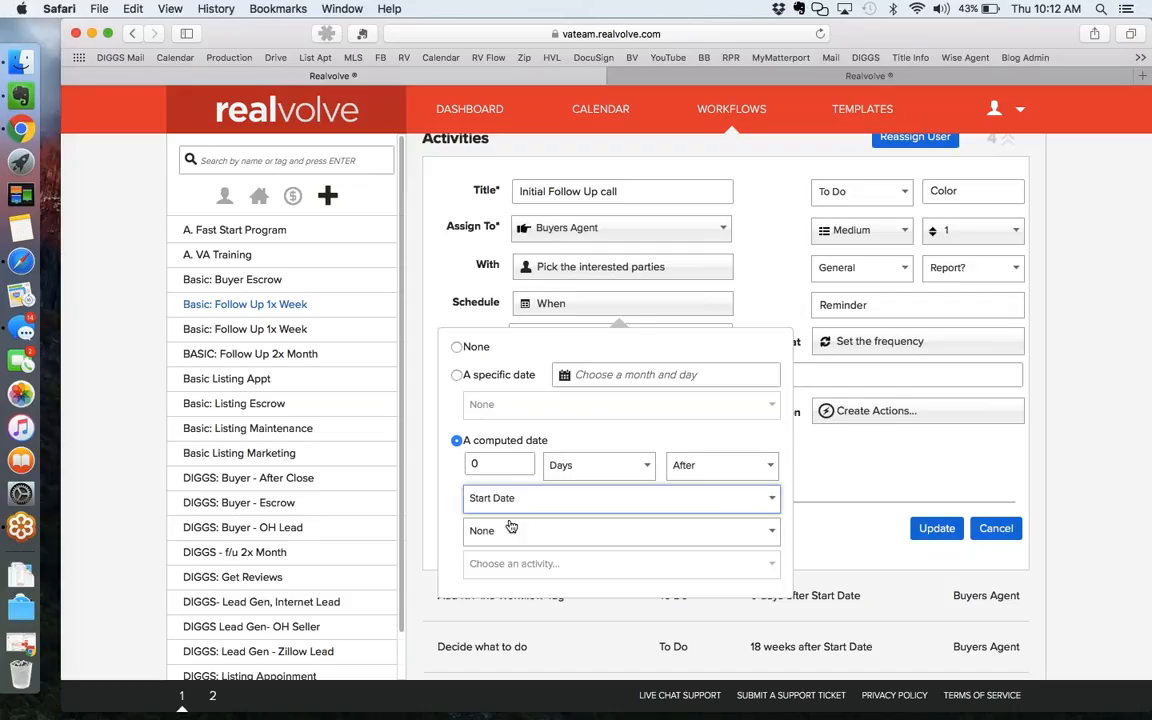
Close the schedule settings and review the checklist and title fields.
left_click(767, 277)
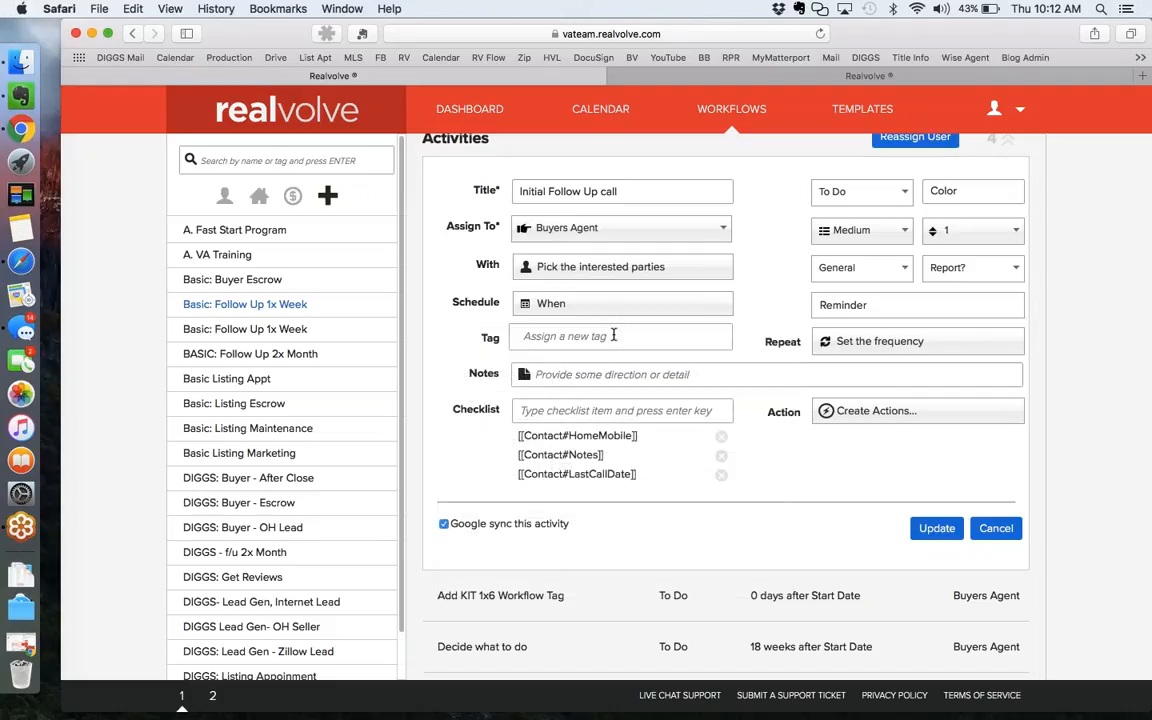
left_click(680, 410)
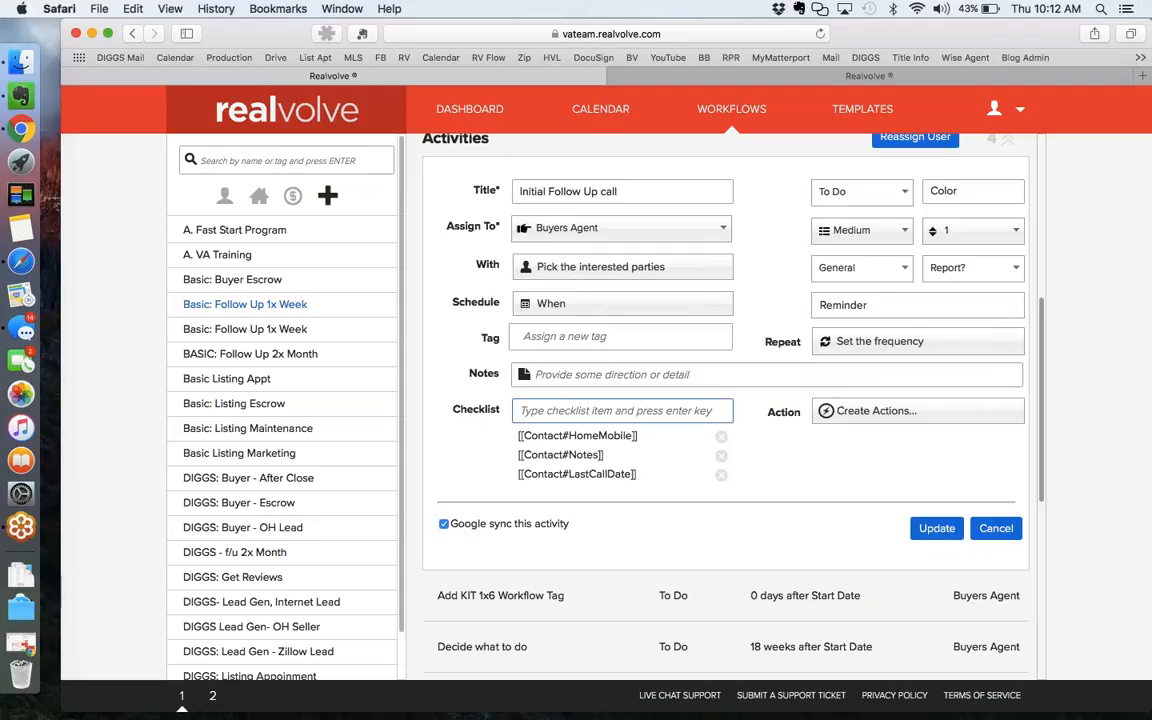
left_click(668, 440)
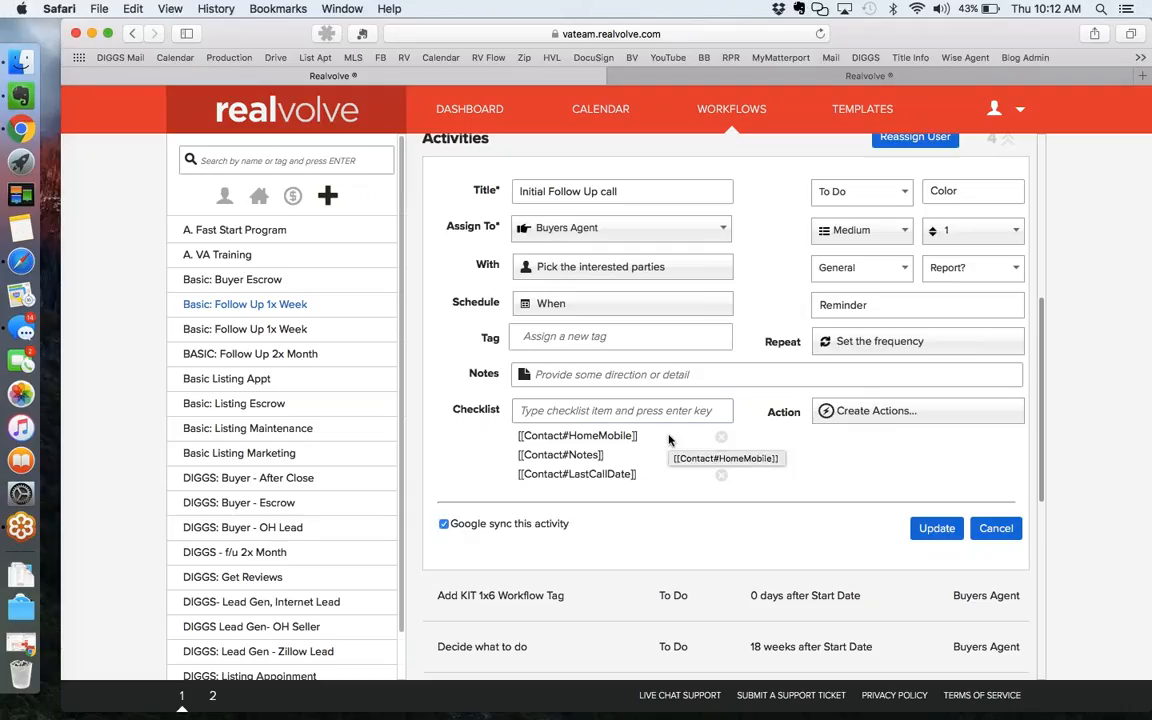
left_click(608, 190)
left_click(707, 453)
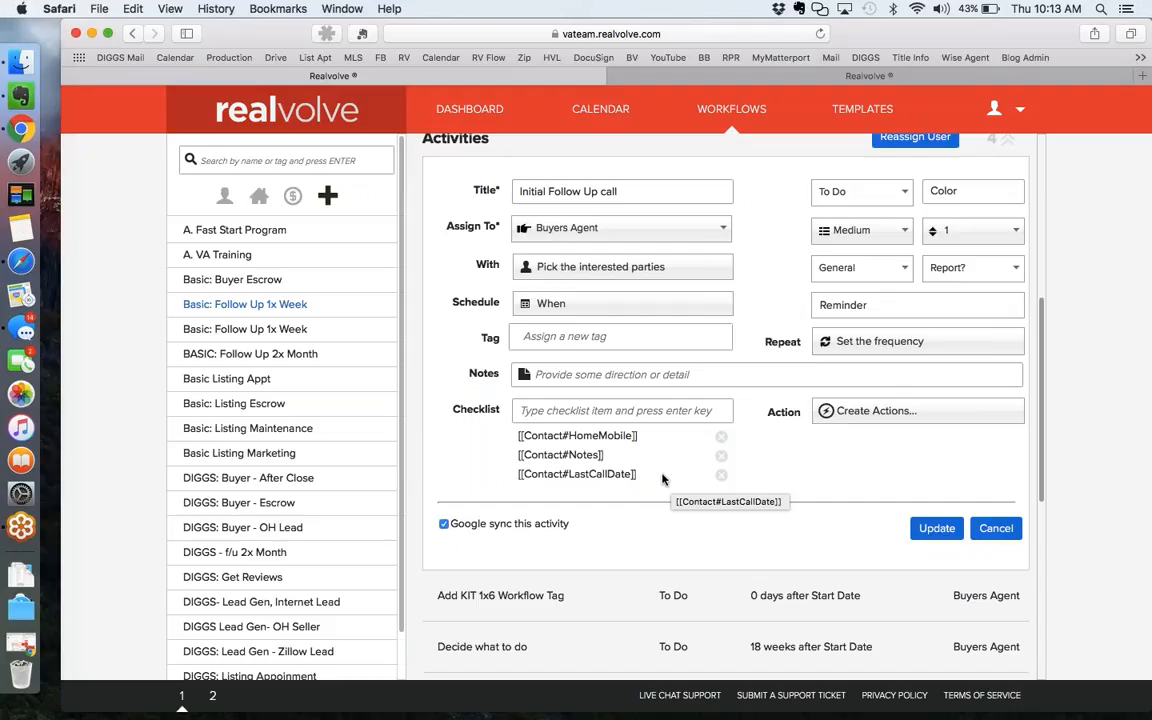
Change the activity type from To Do to Call and turn off Google sync.
left_click(843, 194)
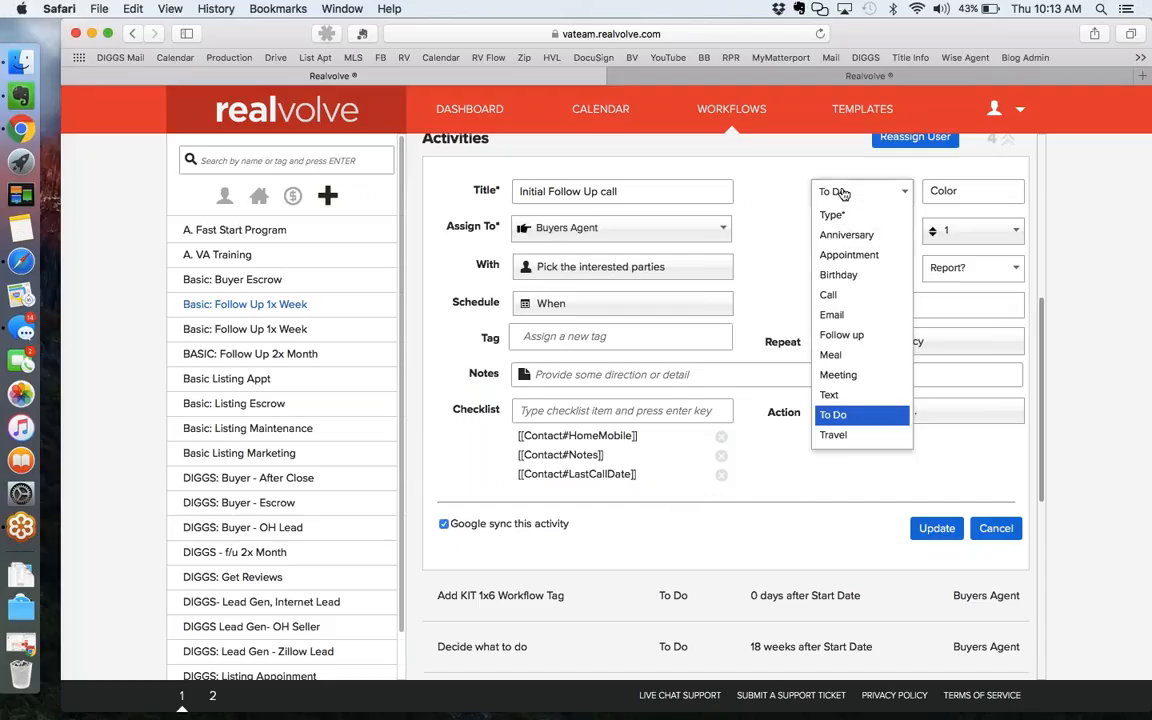
left_click(829, 296)
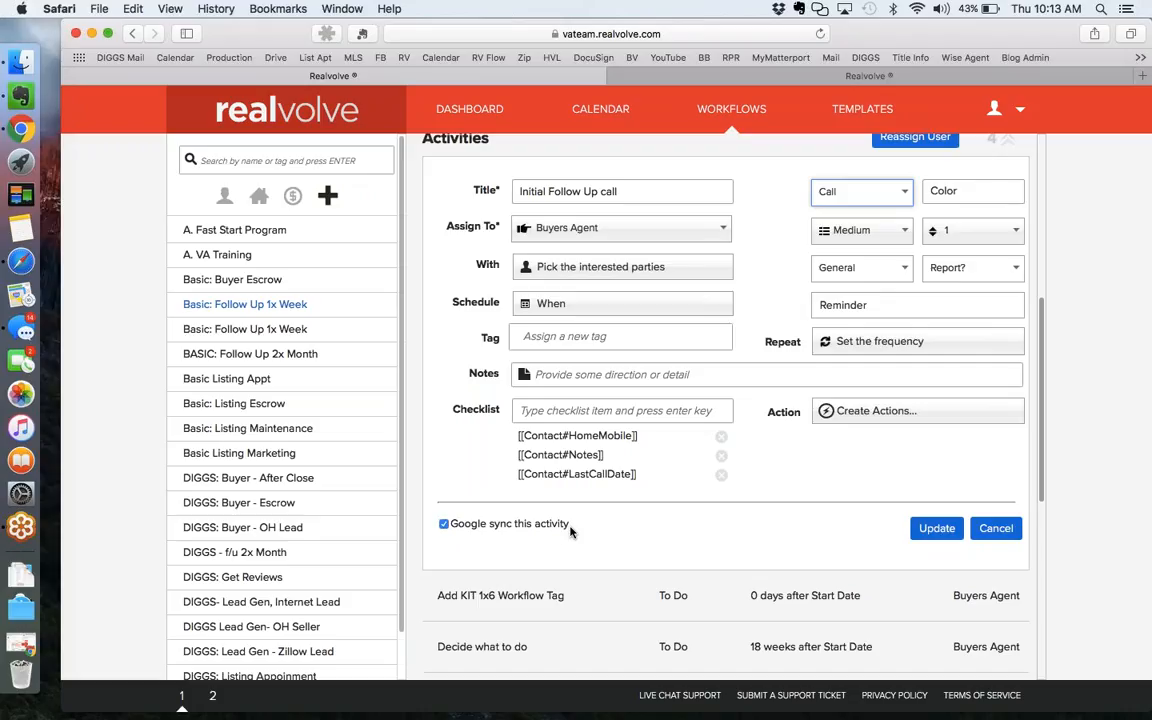
left_click(444, 524)
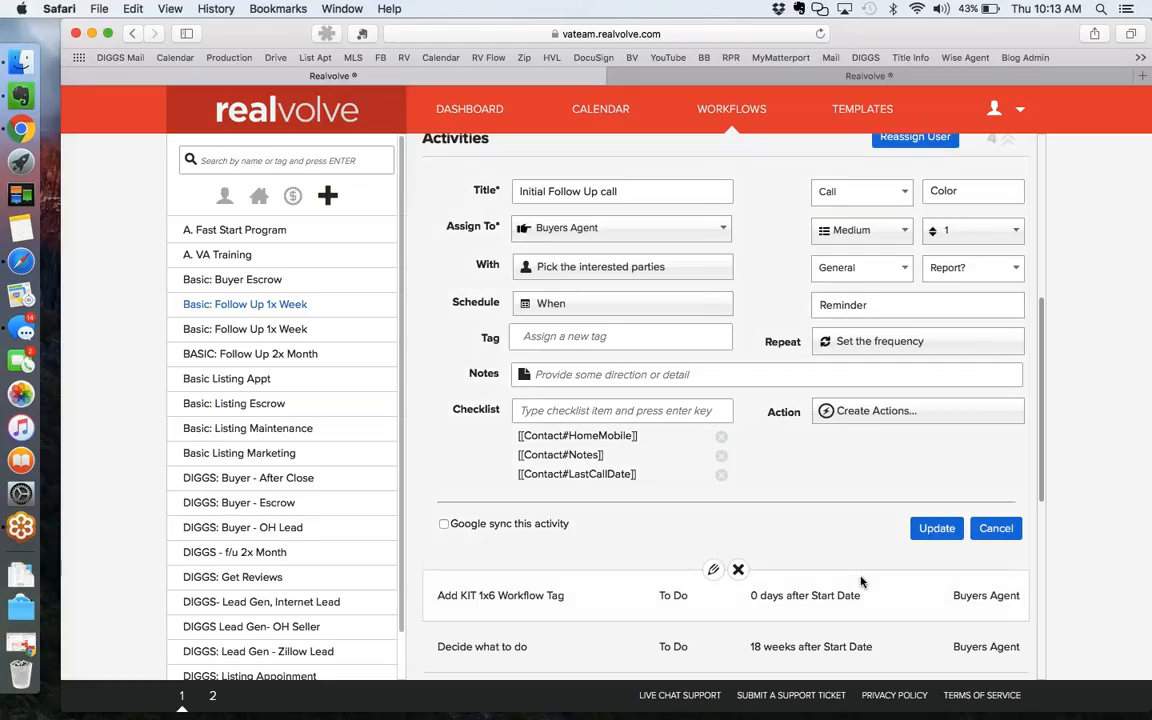
Save the Initial Follow Up call activity, then edit the Add KIT 1x6 Workflow Tag activity.
left_click(931, 534)
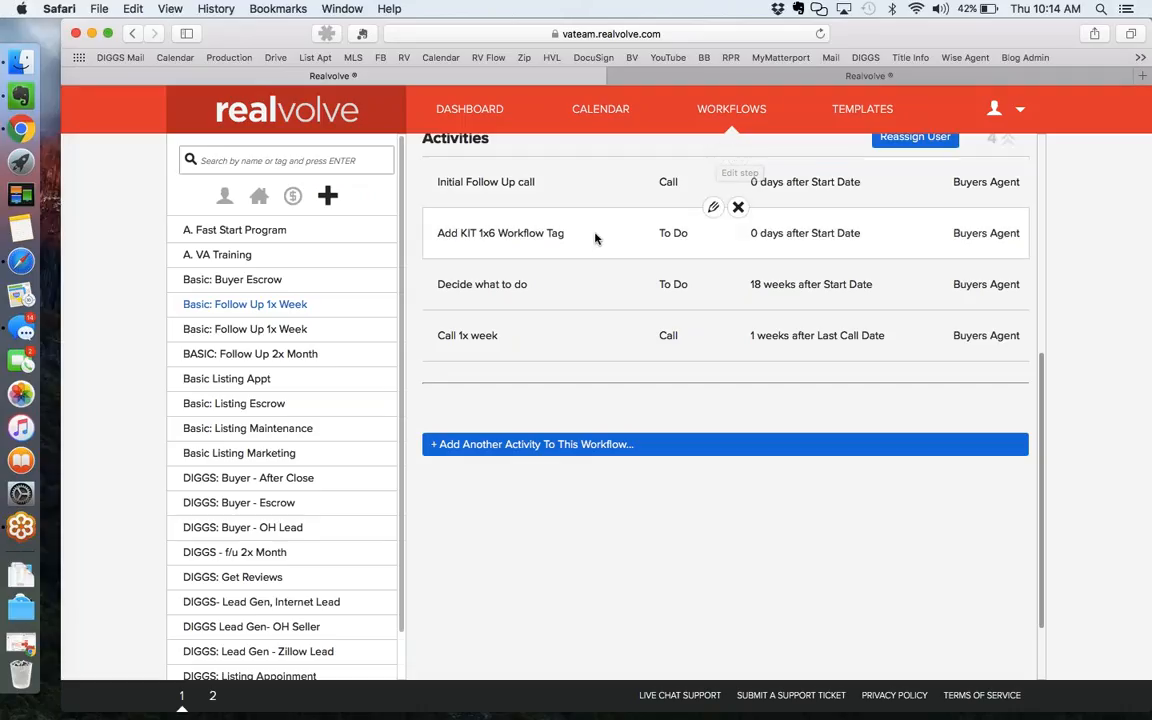
left_click(713, 212)
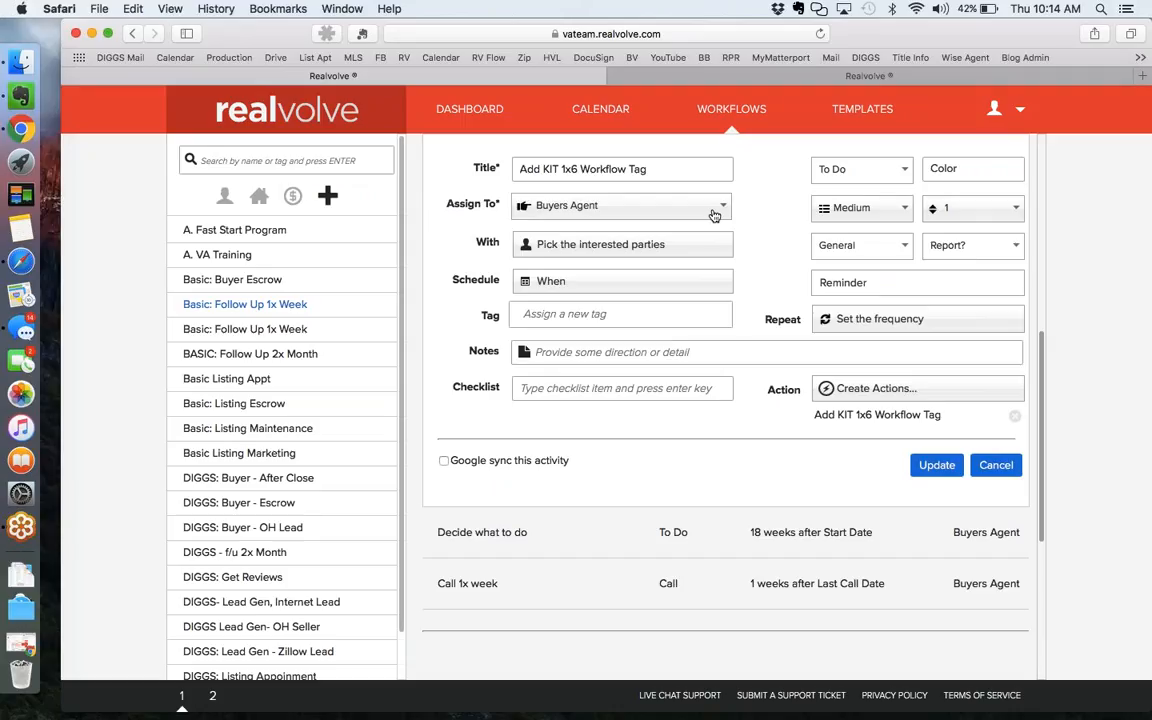
Review the Add KIT 1x6 Workflow Tag action, which adds the 'KIT 1x6 Workflow' tag, and save it.
left_click(855, 416)
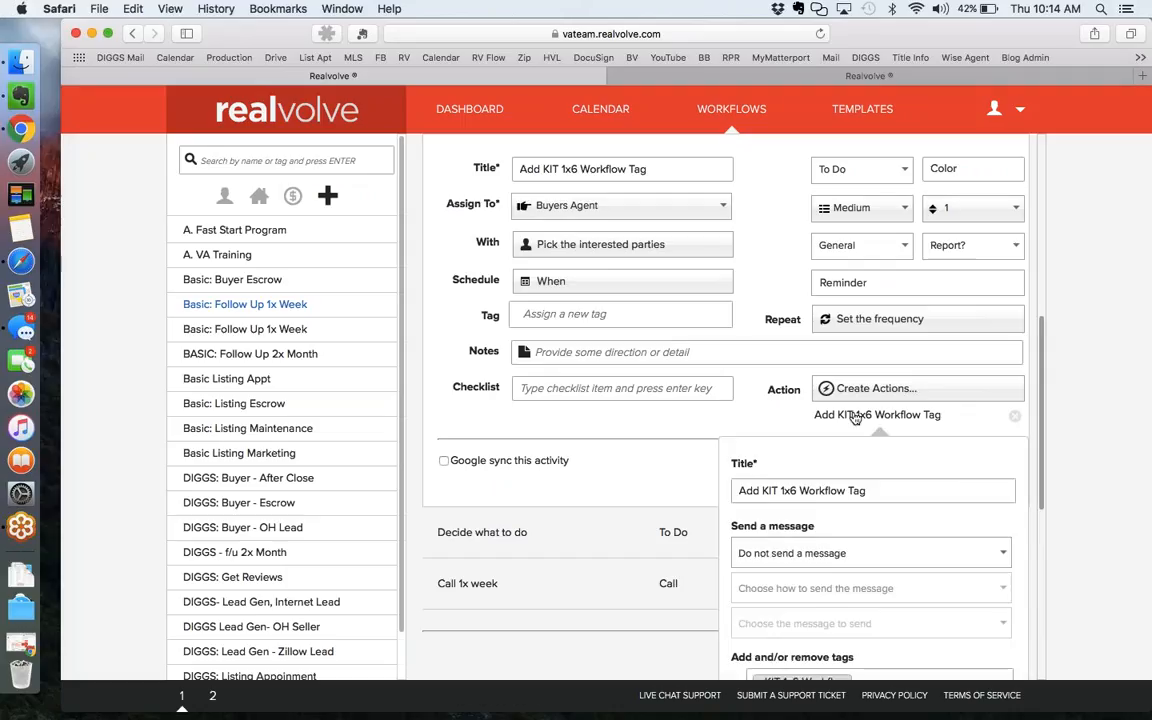
scroll(793, 314, "up", 1)
scroll(793, 314, "up", 1)
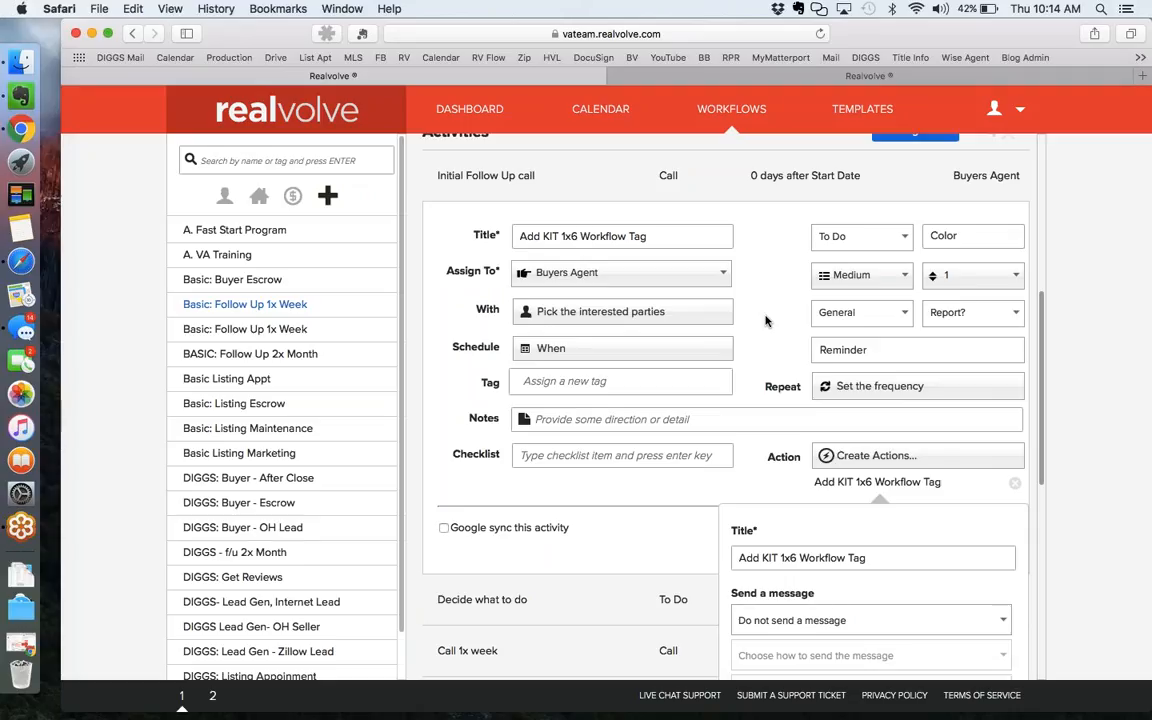
scroll(767, 337, "down", 3)
scroll(767, 345, "down", 2)
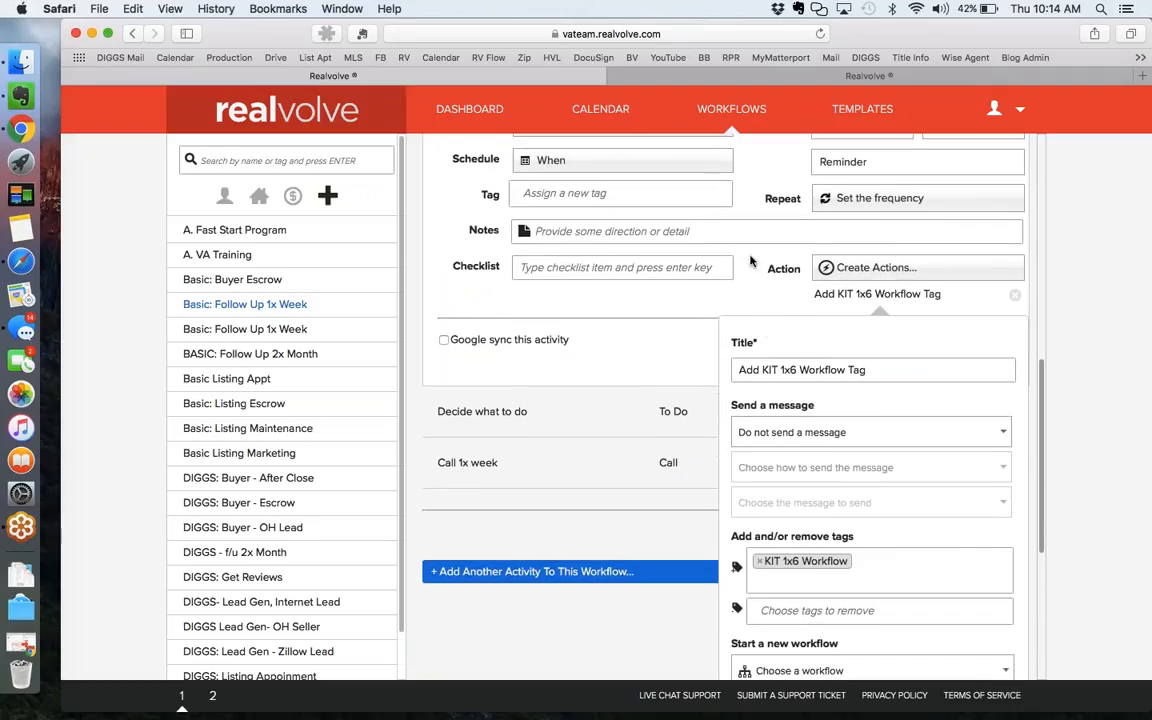
scroll(749, 260, "down", 2)
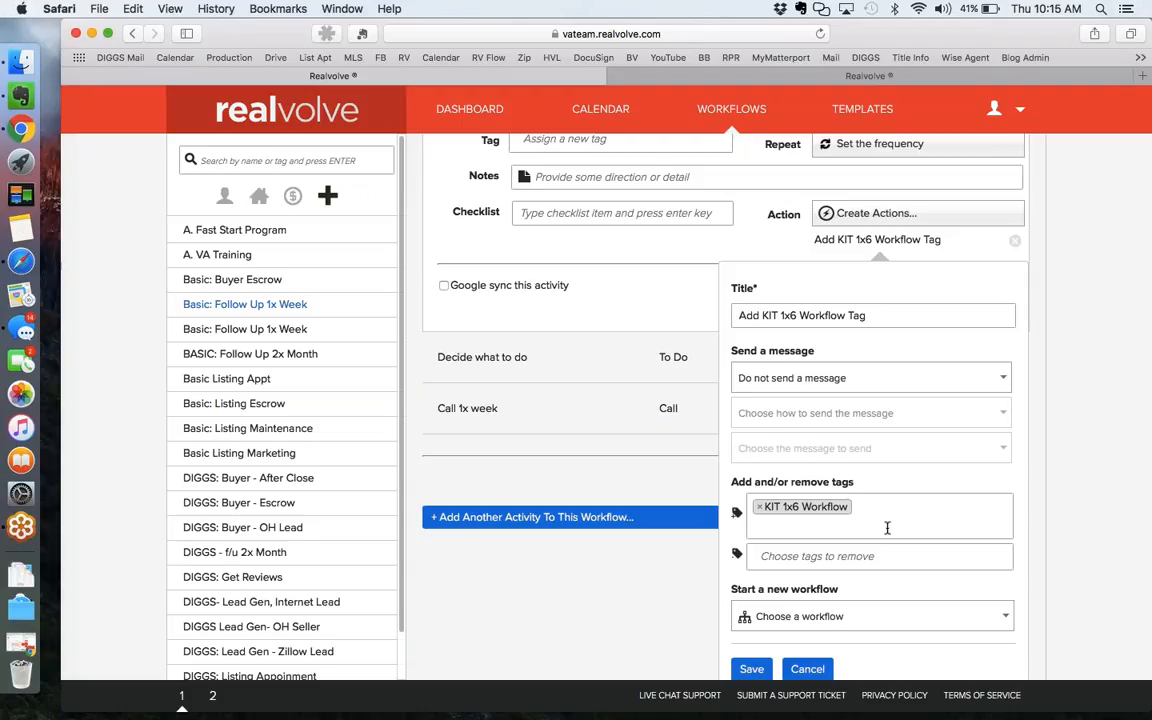
left_click(752, 670)
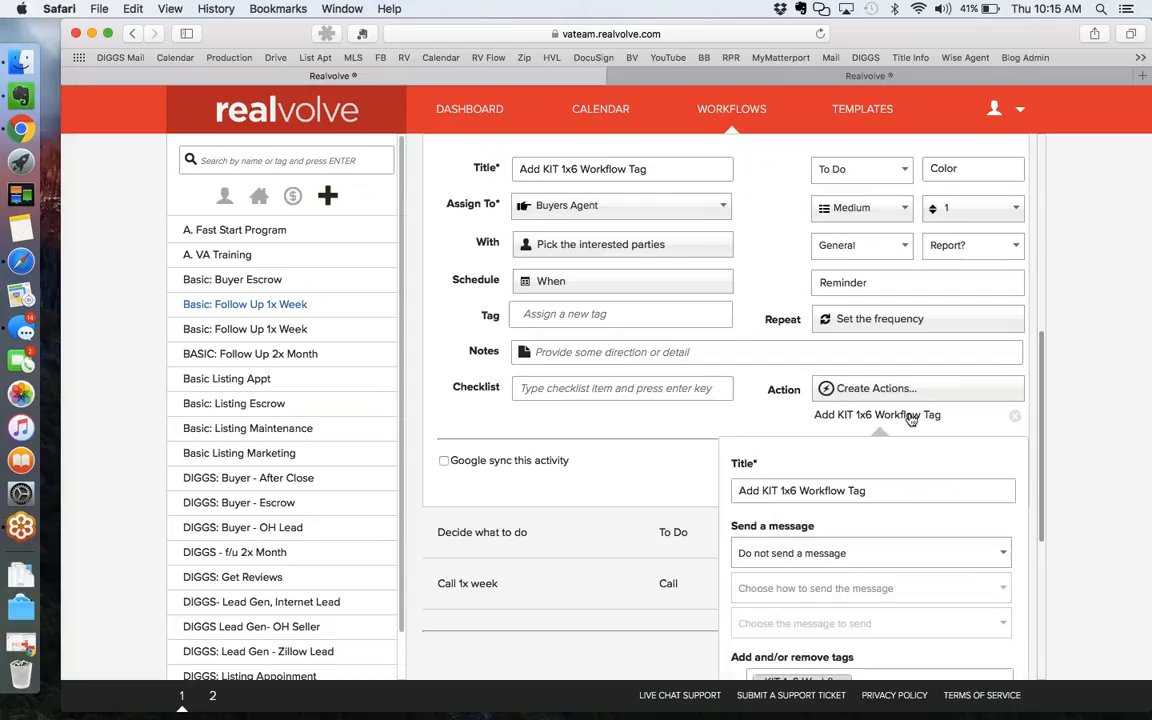
Try the Send a message options (manual with preview, email, message list), then cancel the action changes.
scroll(868, 555, "down", 5)
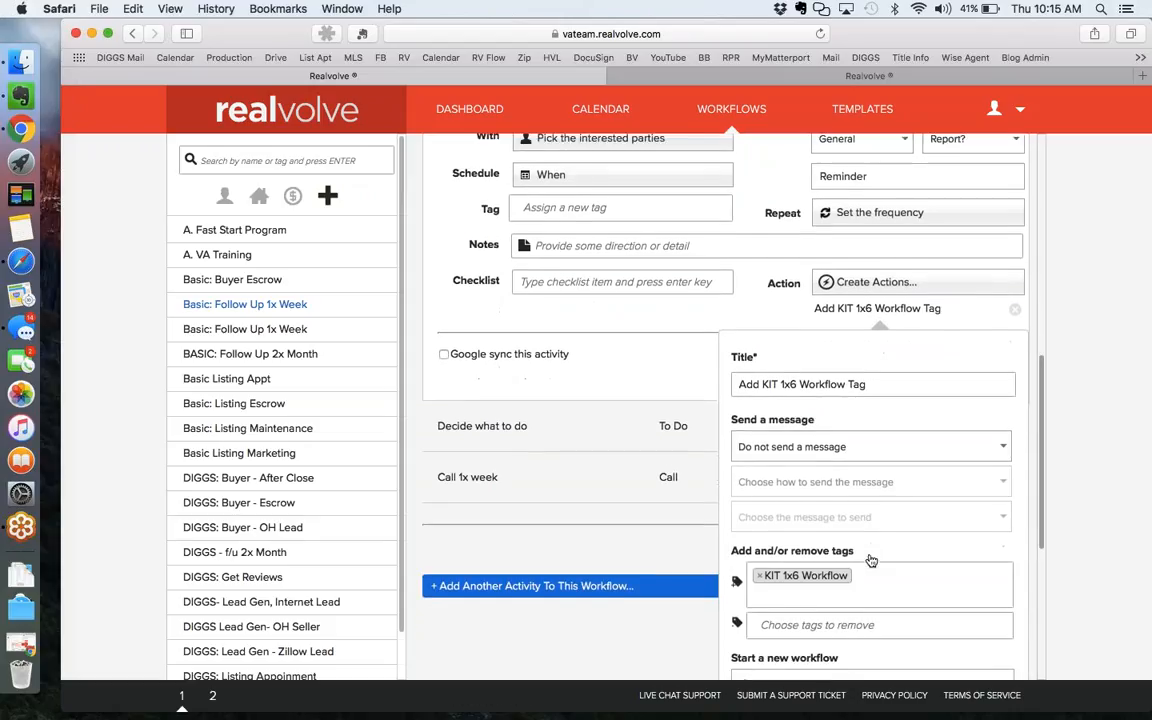
scroll(869, 560, "down", 2)
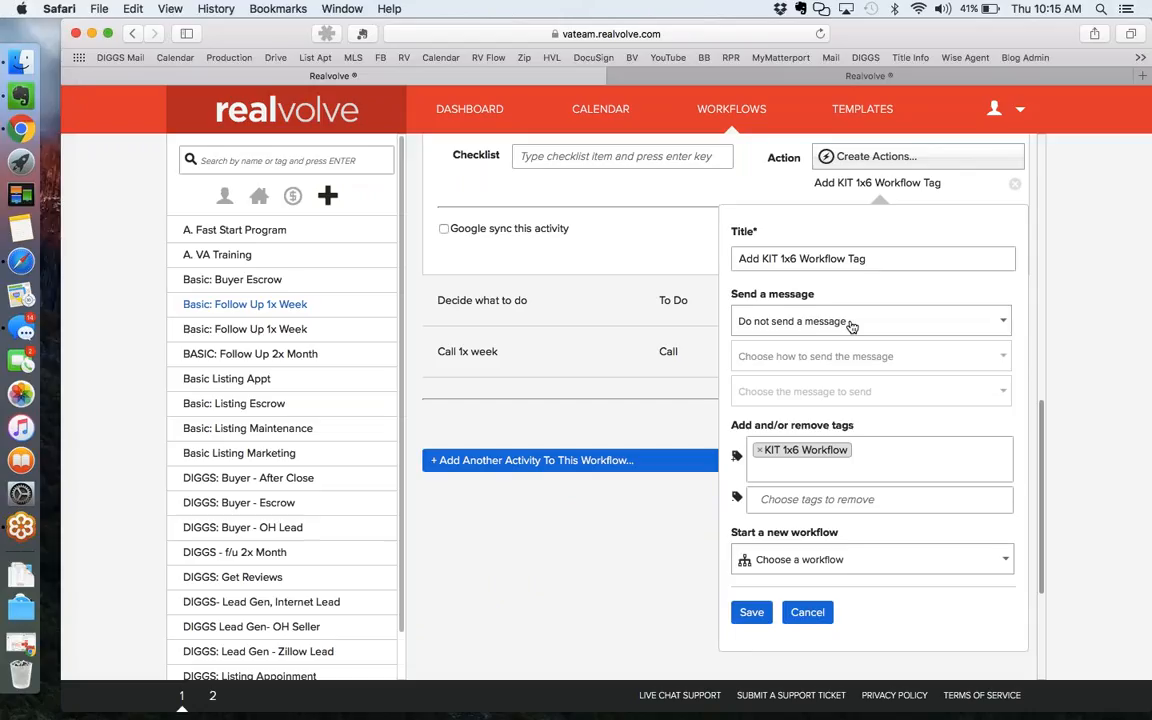
left_click(850, 324)
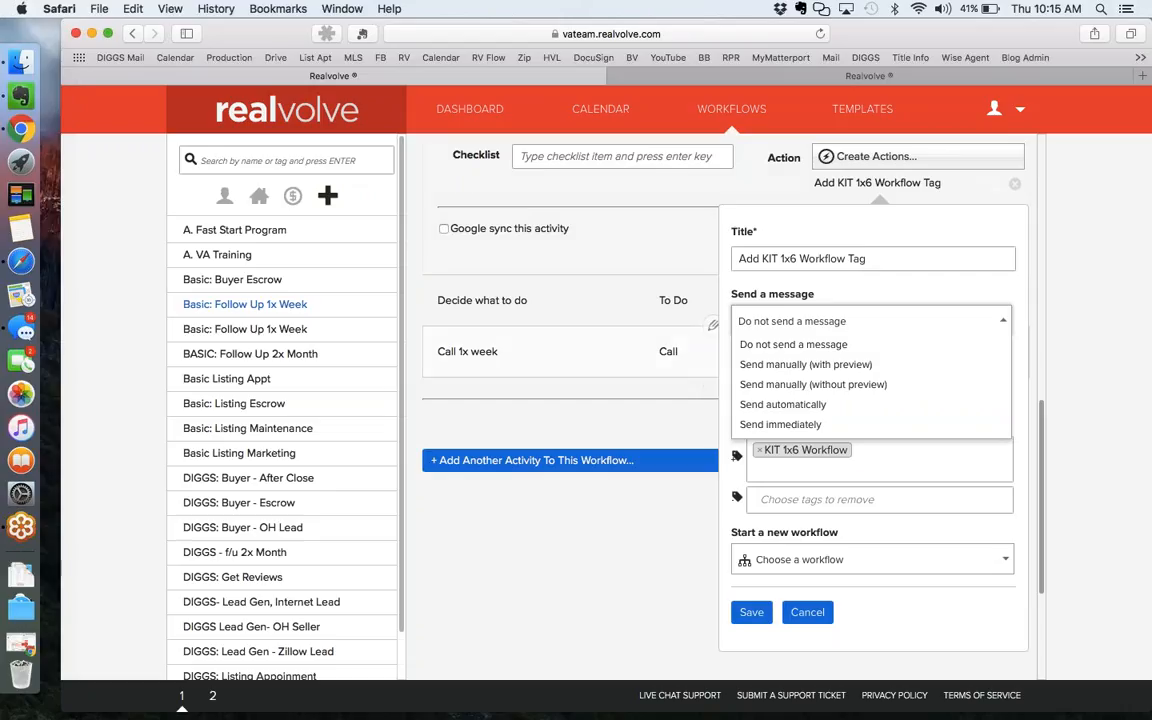
left_click(811, 296)
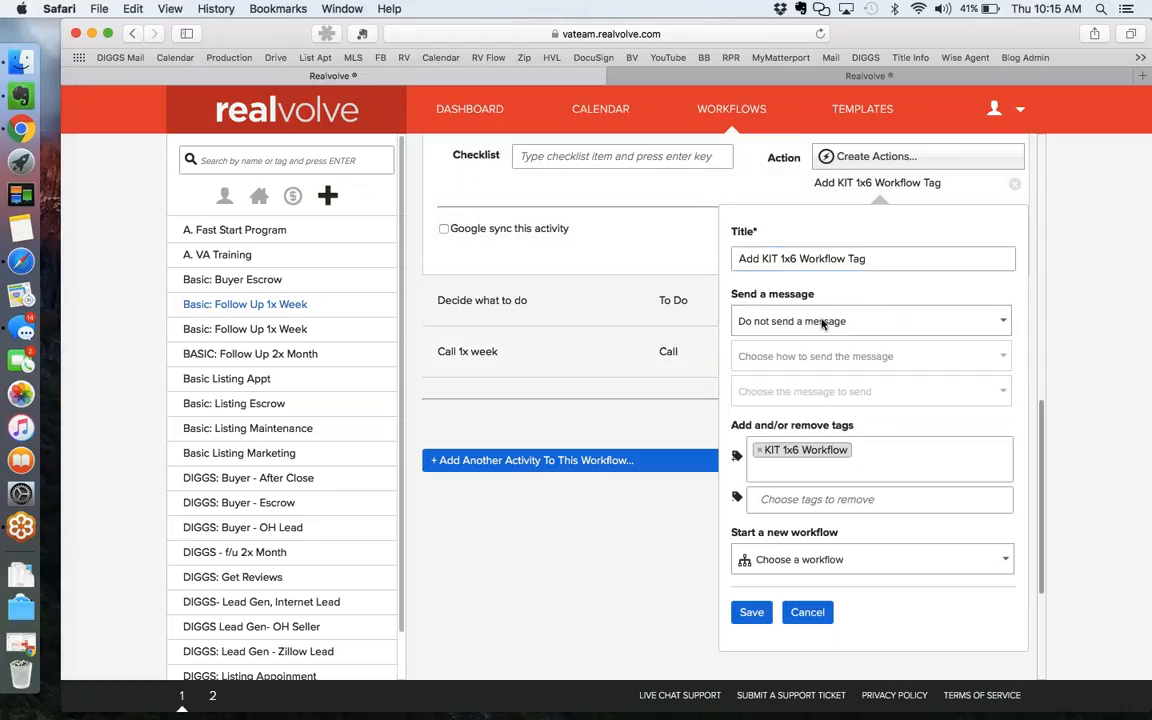
left_click(821, 323)
left_click(793, 366)
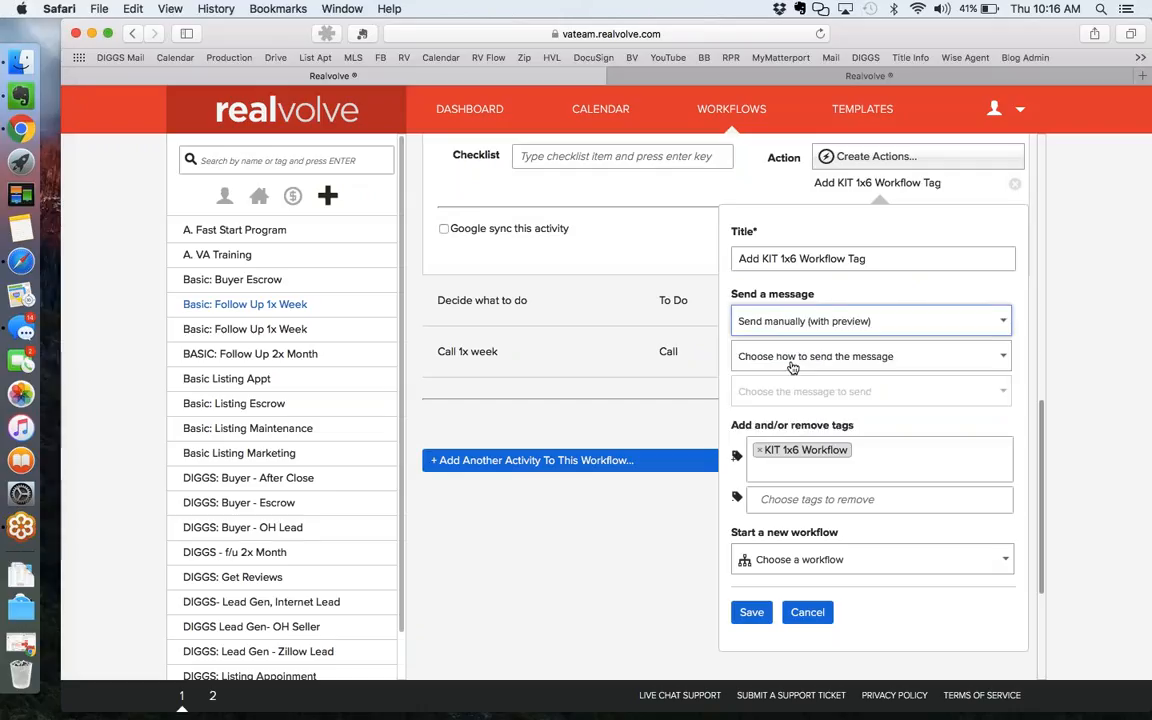
left_click(930, 360)
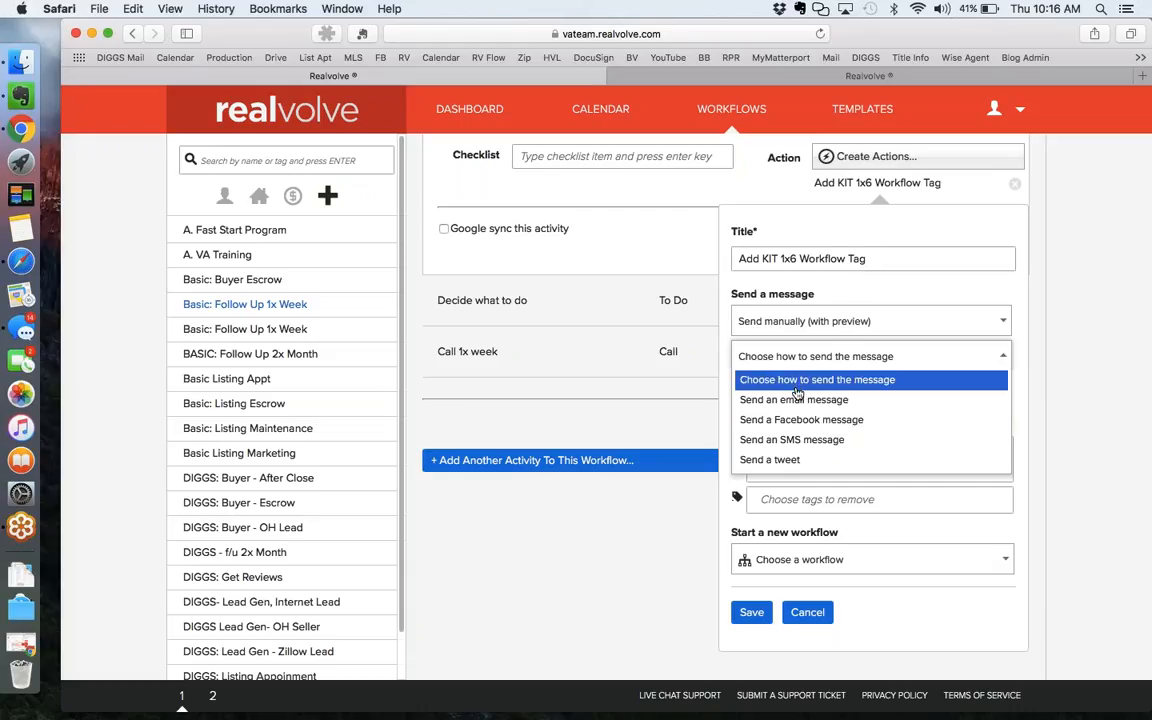
left_click(797, 401)
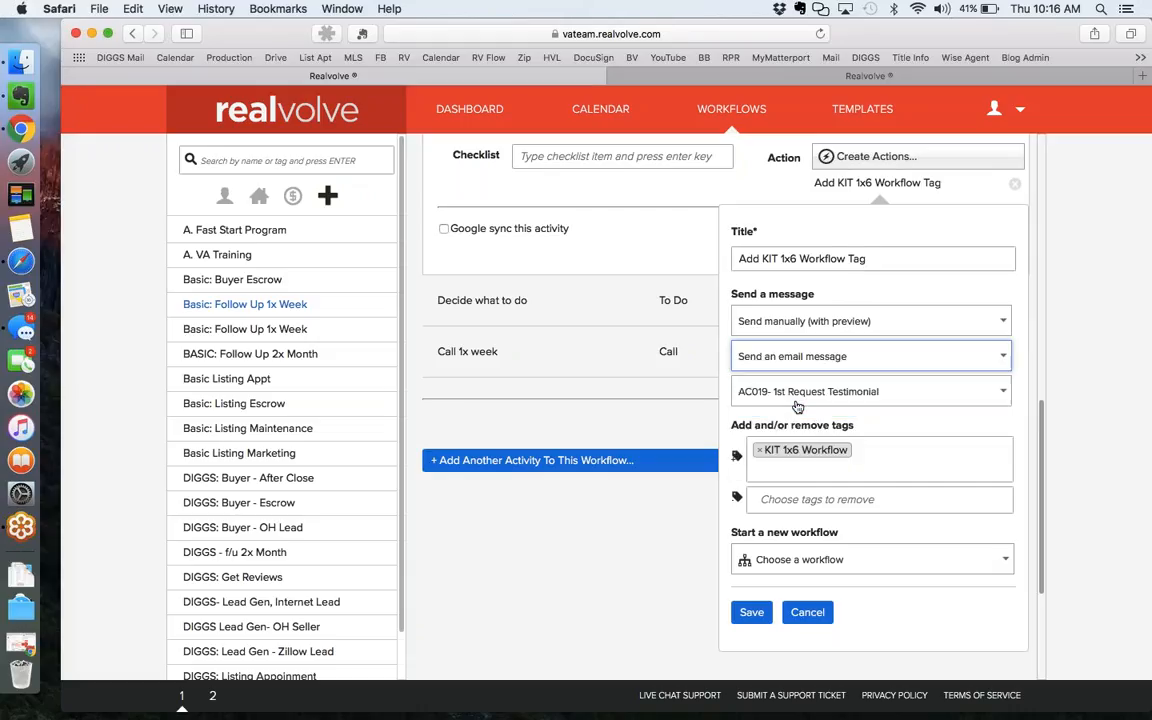
left_click(863, 399)
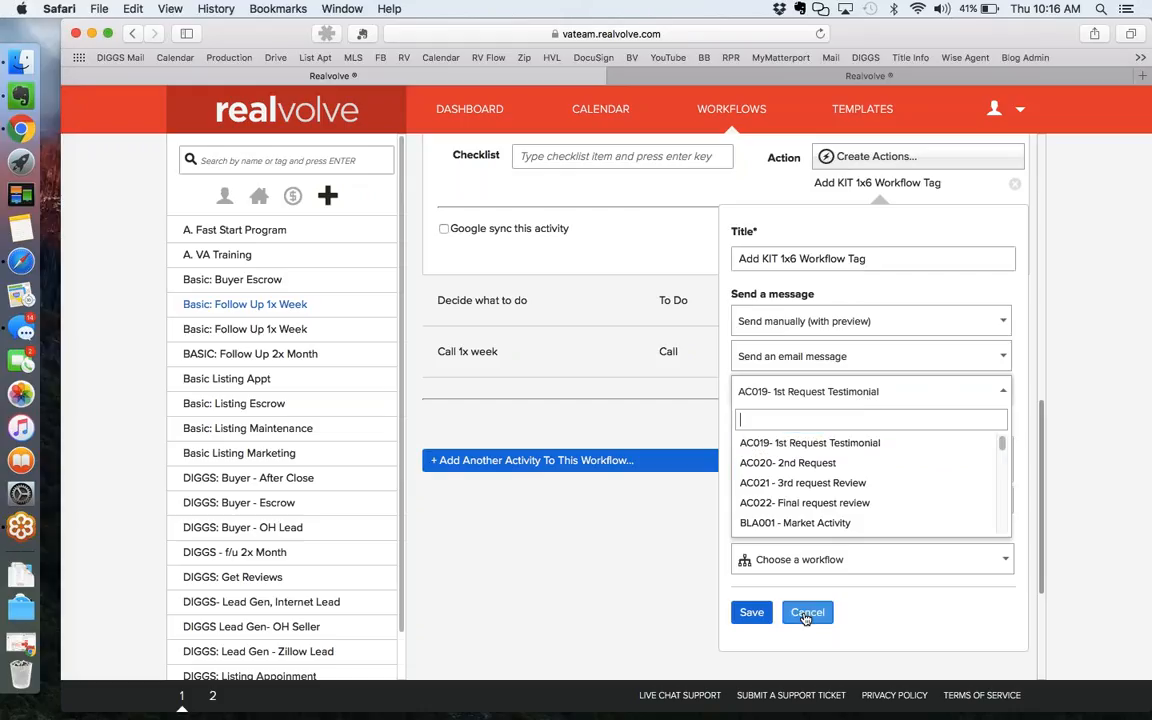
left_click(807, 613)
scroll(804, 617, "up", 2)
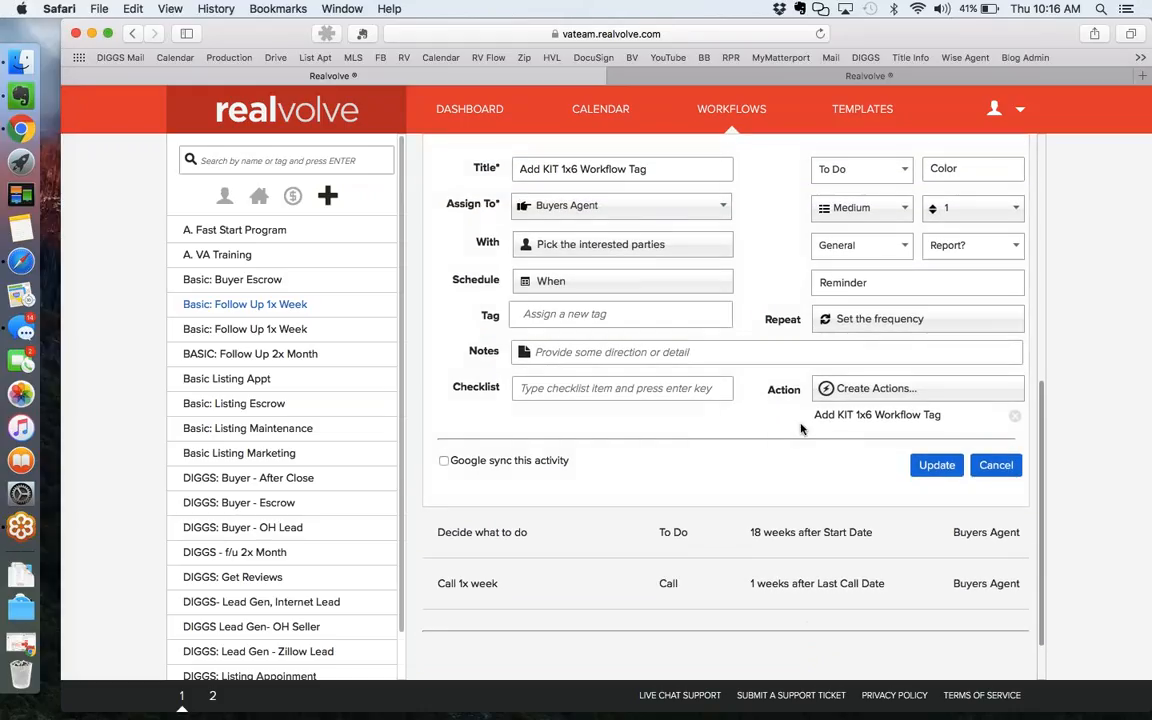
Save the Add KIT 1x6 Workflow Tag activity and open Call 1x week for editing.
left_click(937, 466)
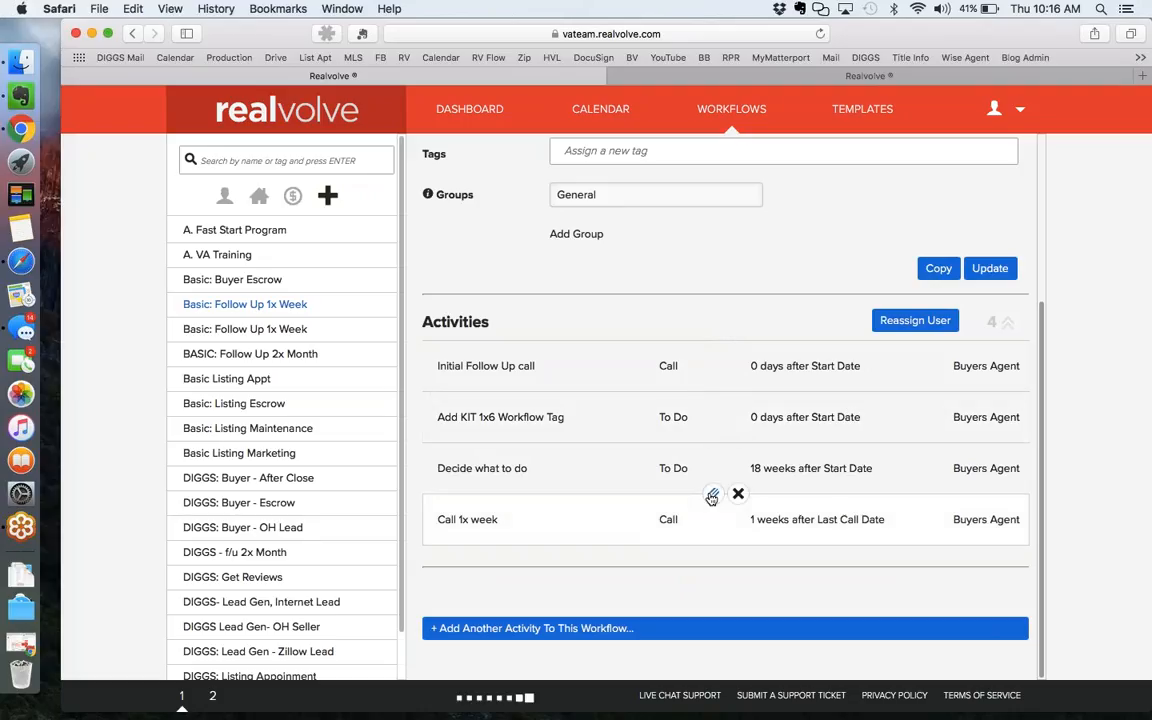
left_click(711, 497)
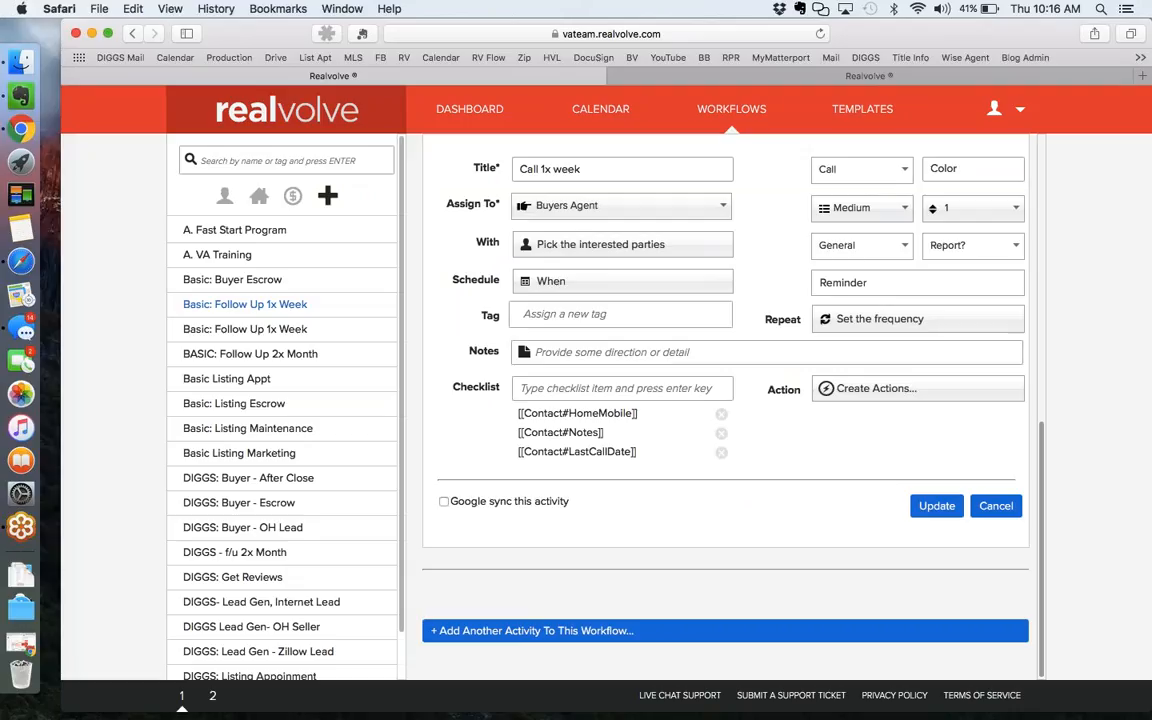
Update the Call 1x week activity unchanged, returning to the four Buyers Agent activities.
left_click(1138, 71)
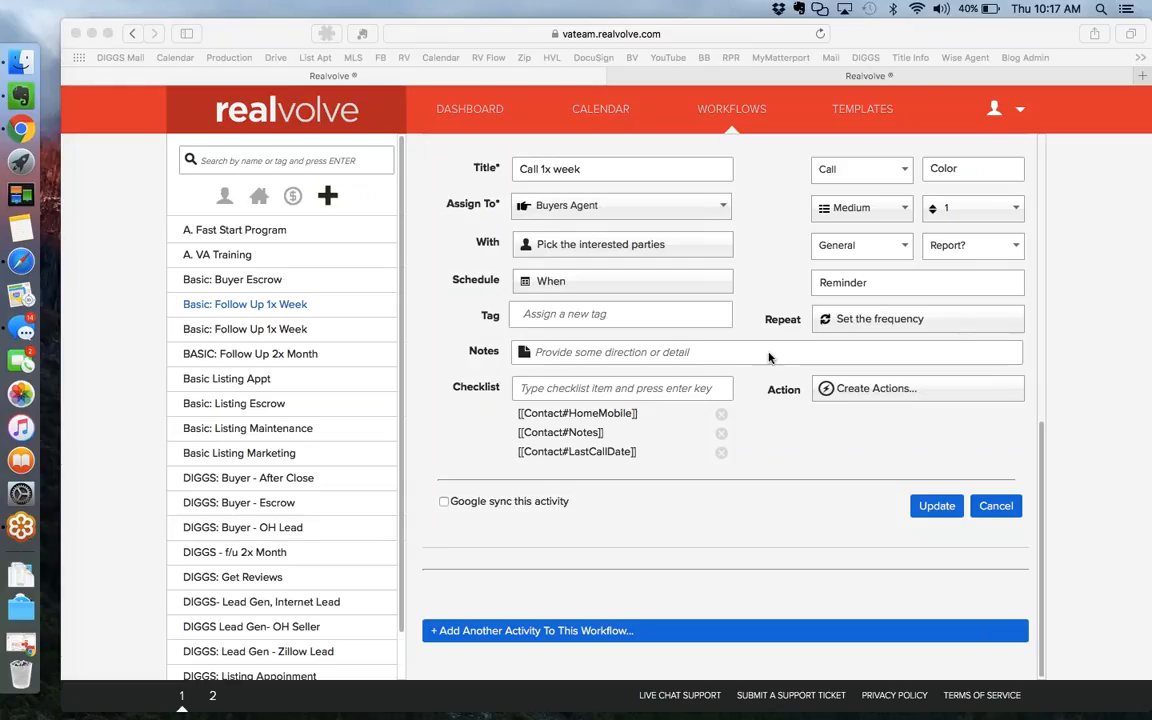
left_click(621, 171)
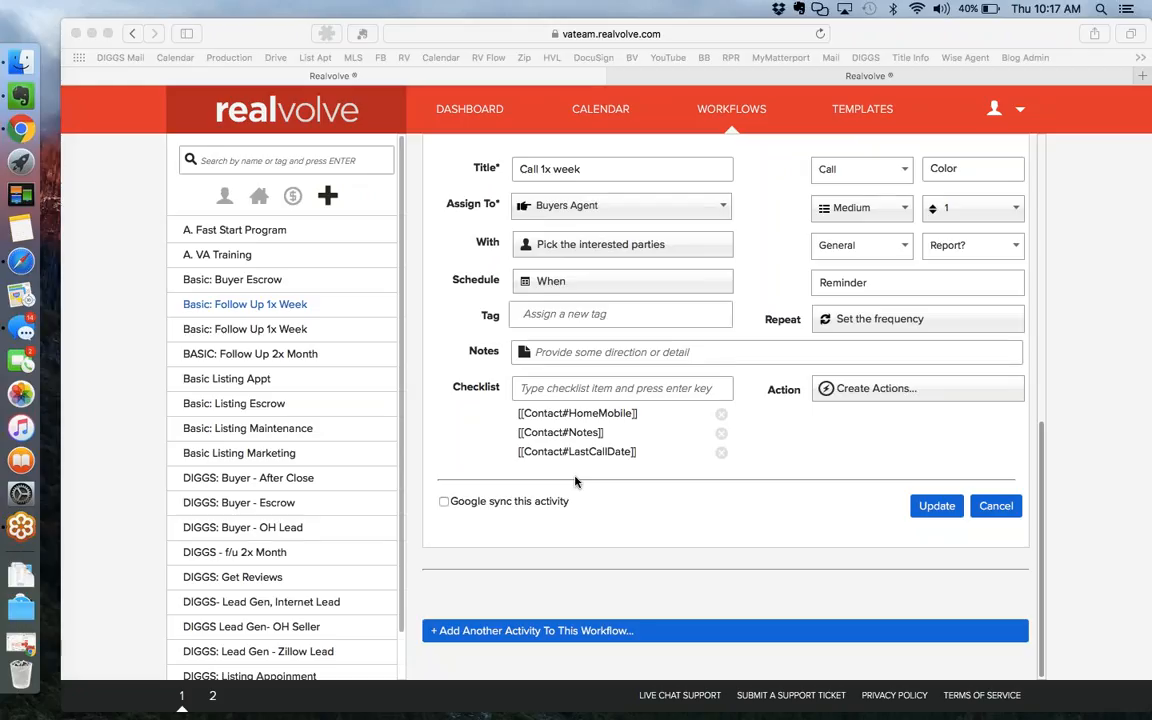
left_click(582, 172)
left_click(940, 516)
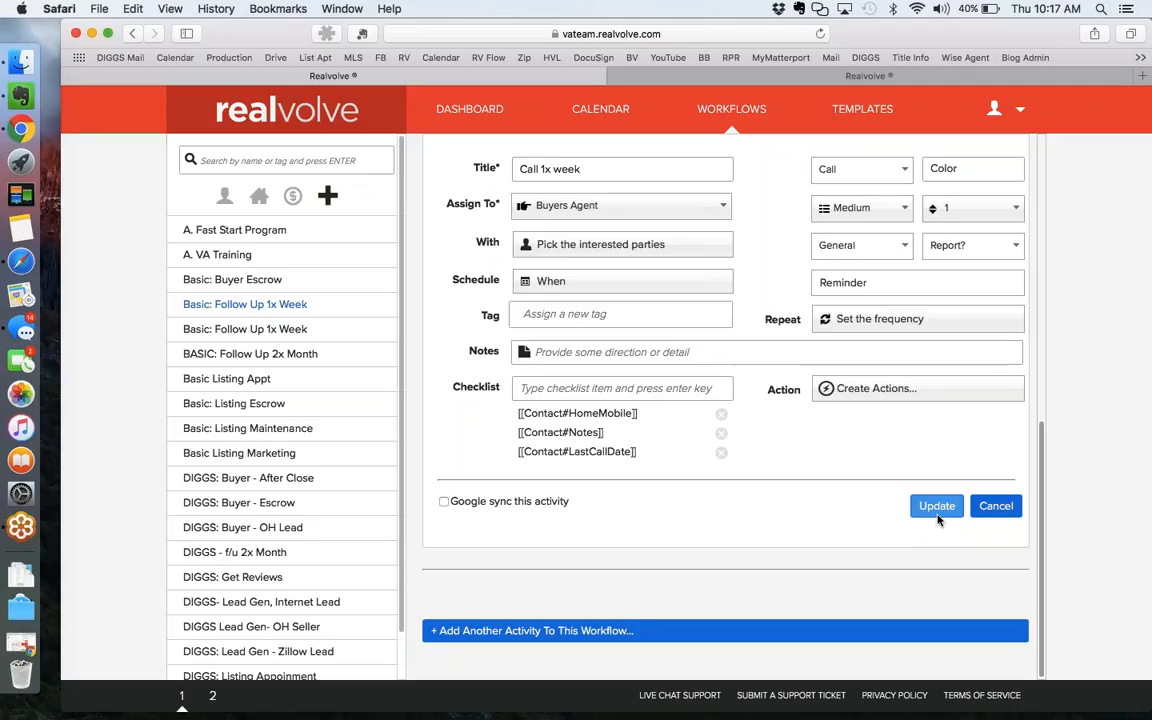
left_click(937, 506)
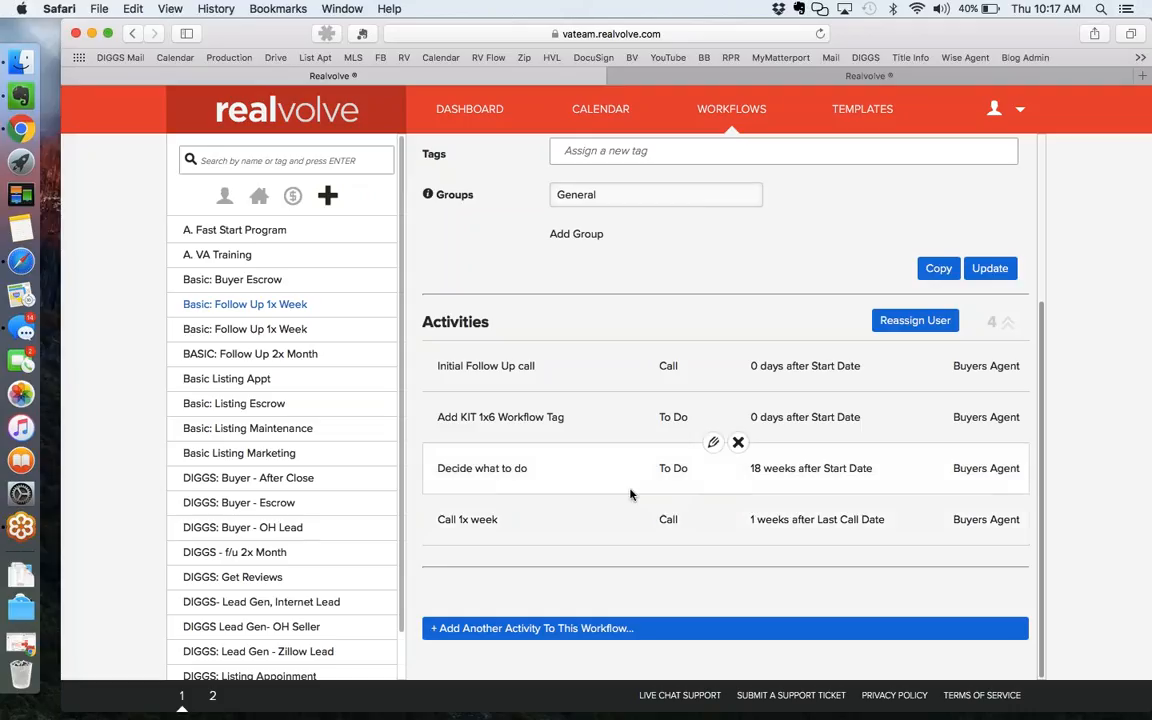
Open the Decide what to do activity and review its 18-week schedule delay.
left_click(713, 446)
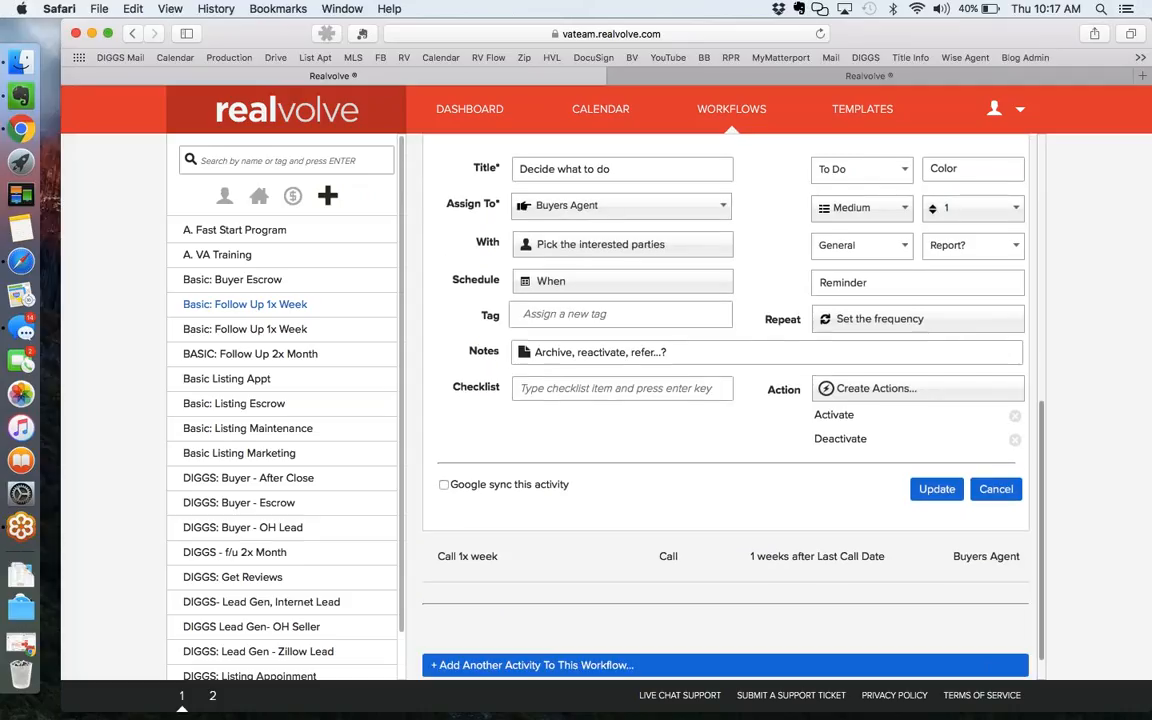
left_click(551, 284)
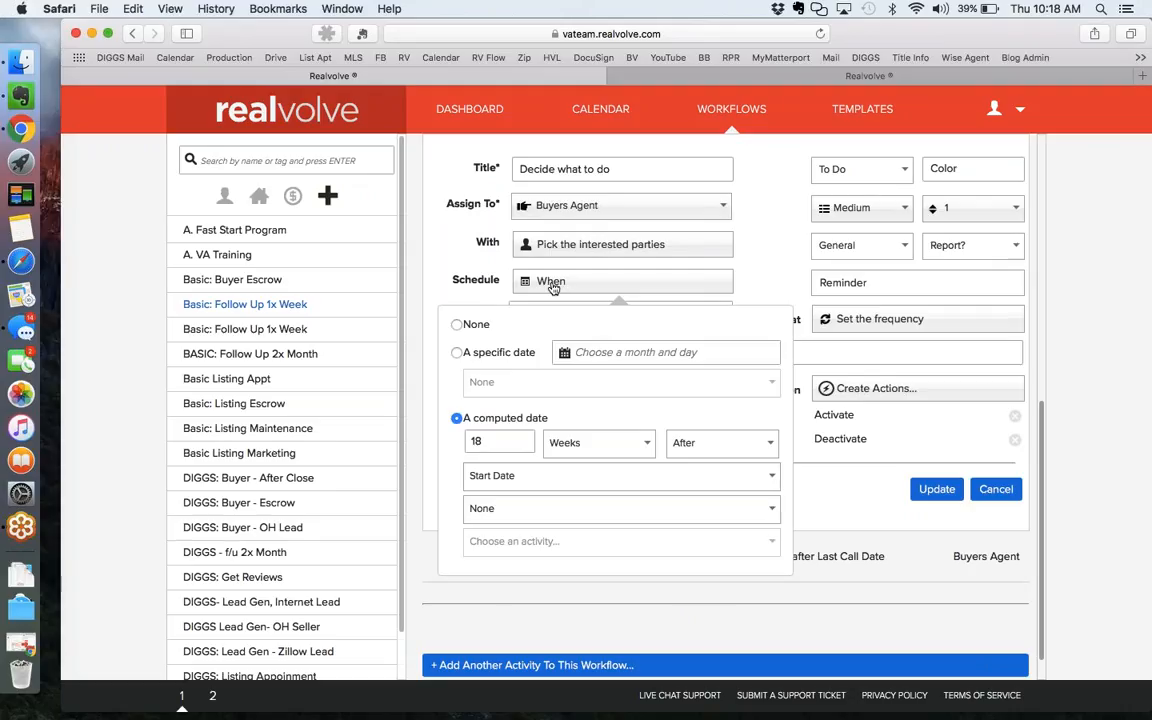
left_click(516, 444)
left_click(630, 168)
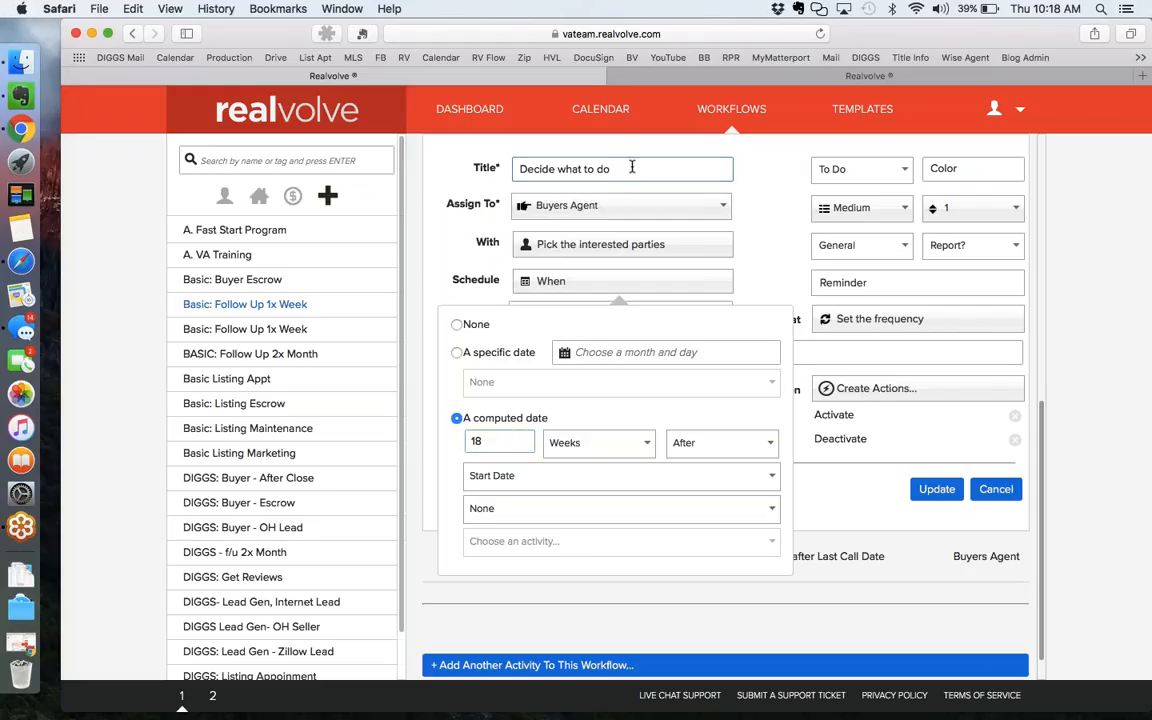
left_click(494, 440)
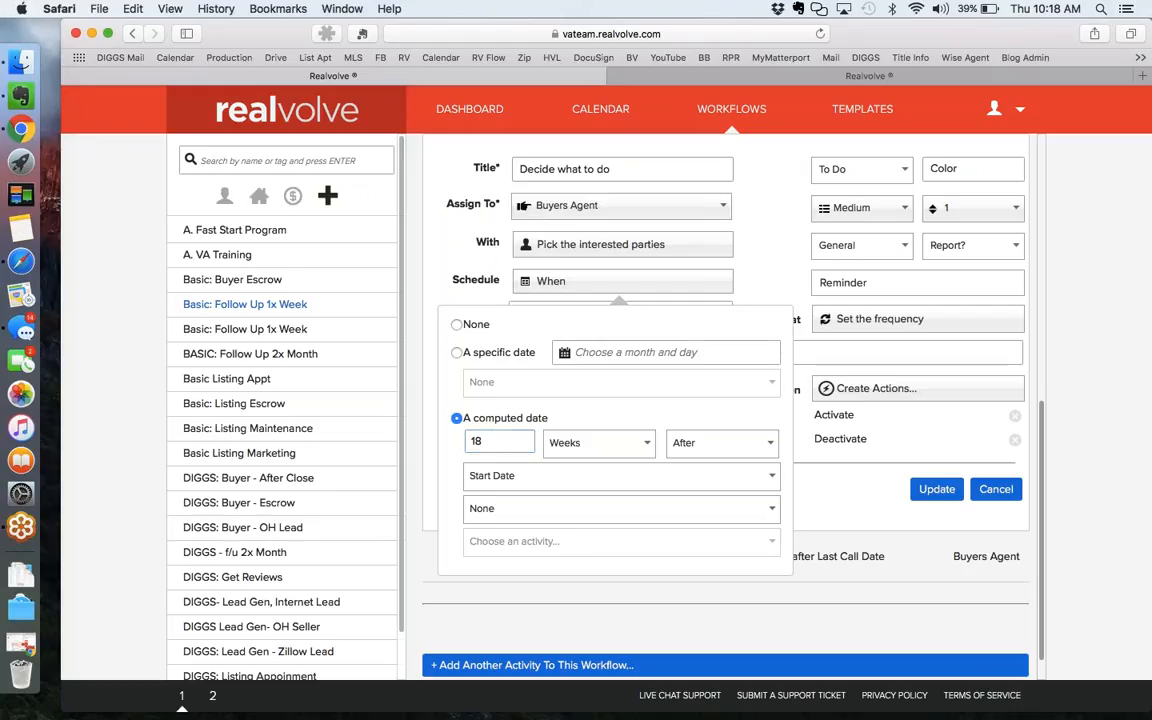
key("Escape")
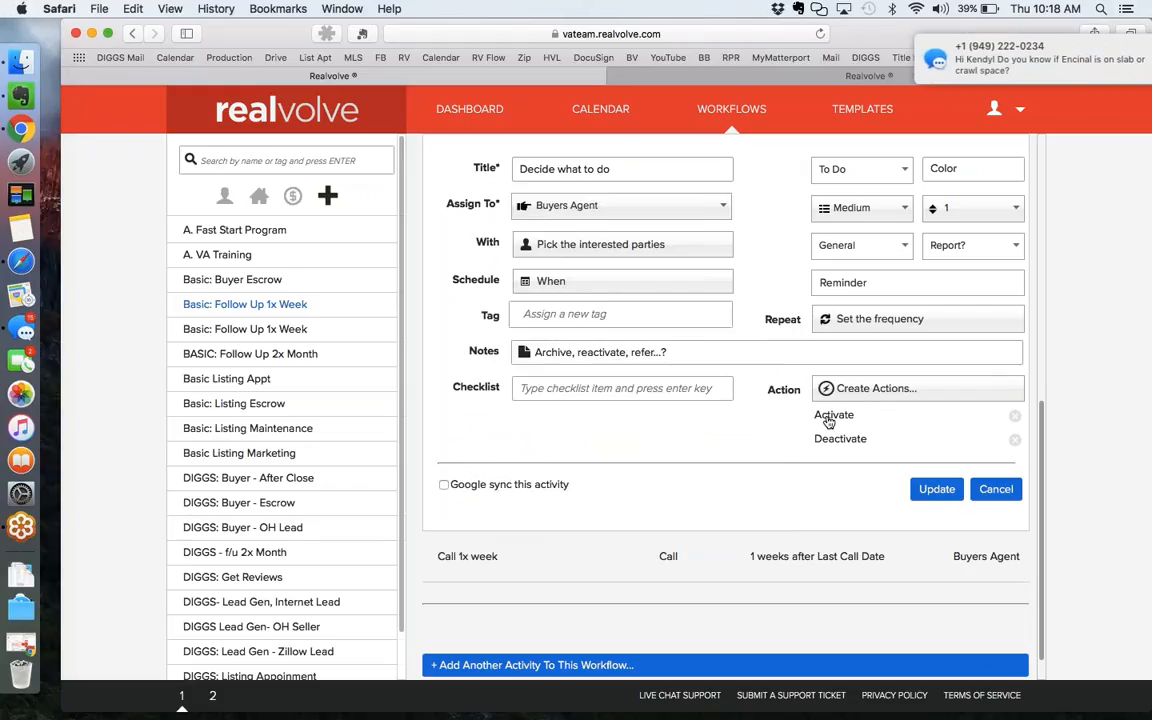
Check the Activate and Deactivate actions, where Deactivate removes the KIT 1x6 Workflow tag, then update the activity.
left_click(828, 424)
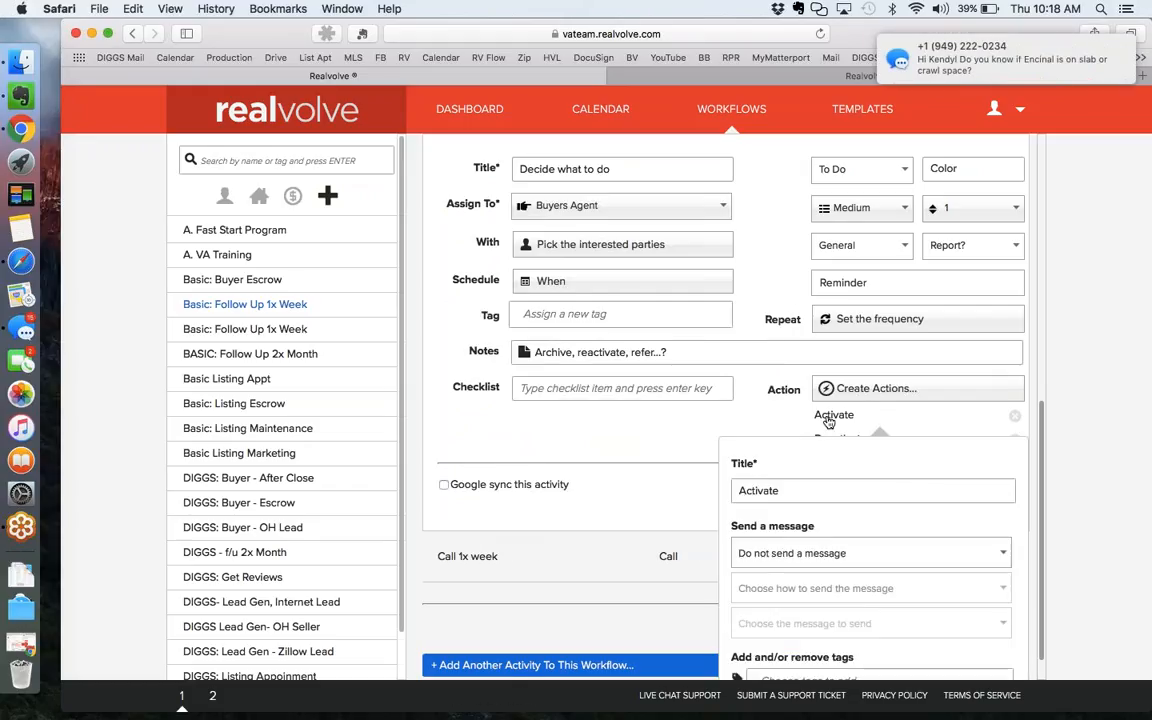
scroll(678, 525, "down", 5)
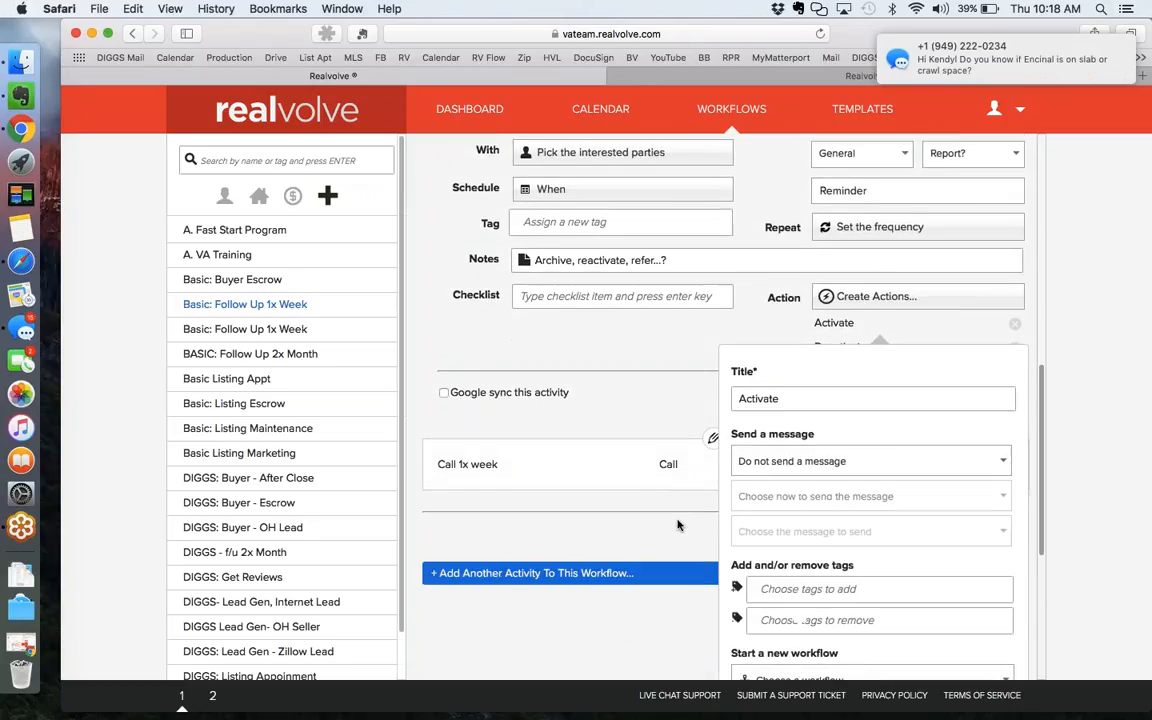
scroll(676, 525, "down", 1)
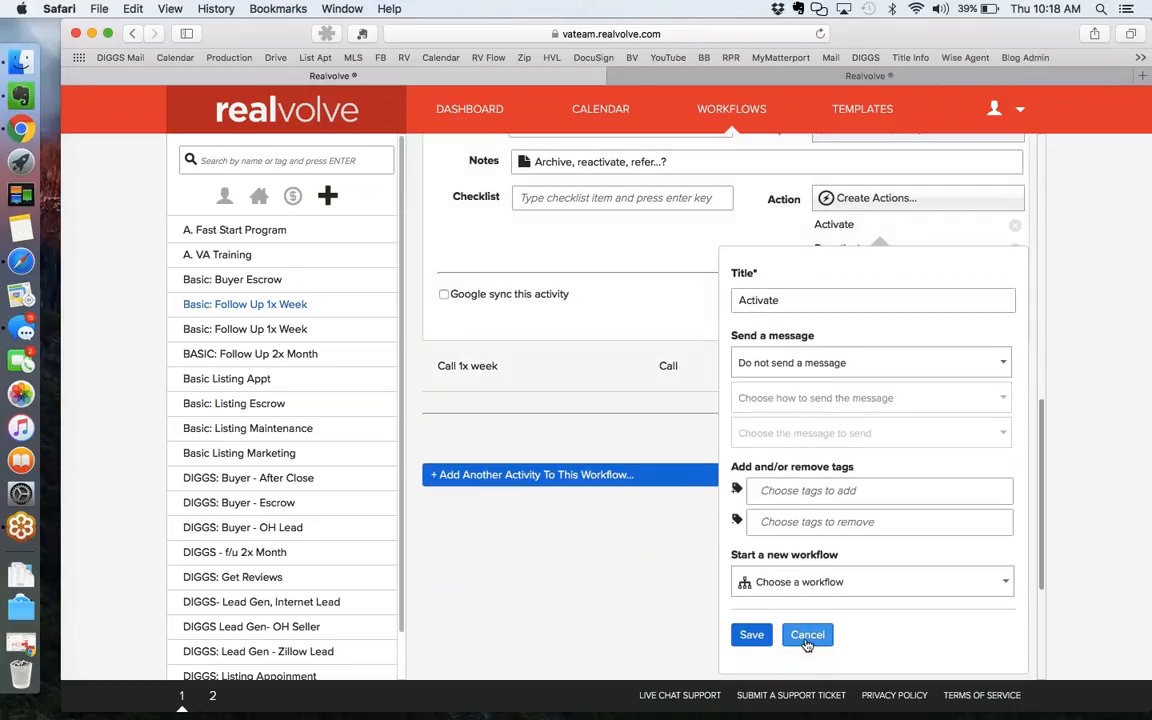
left_click(752, 638)
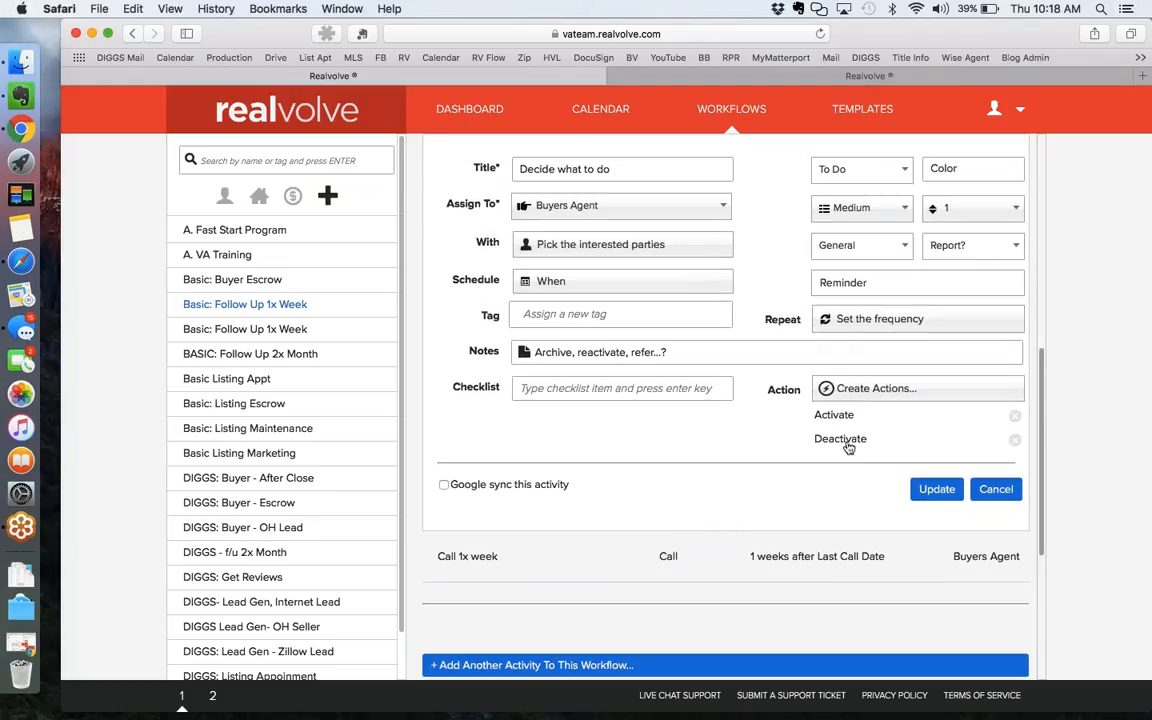
left_click(848, 444)
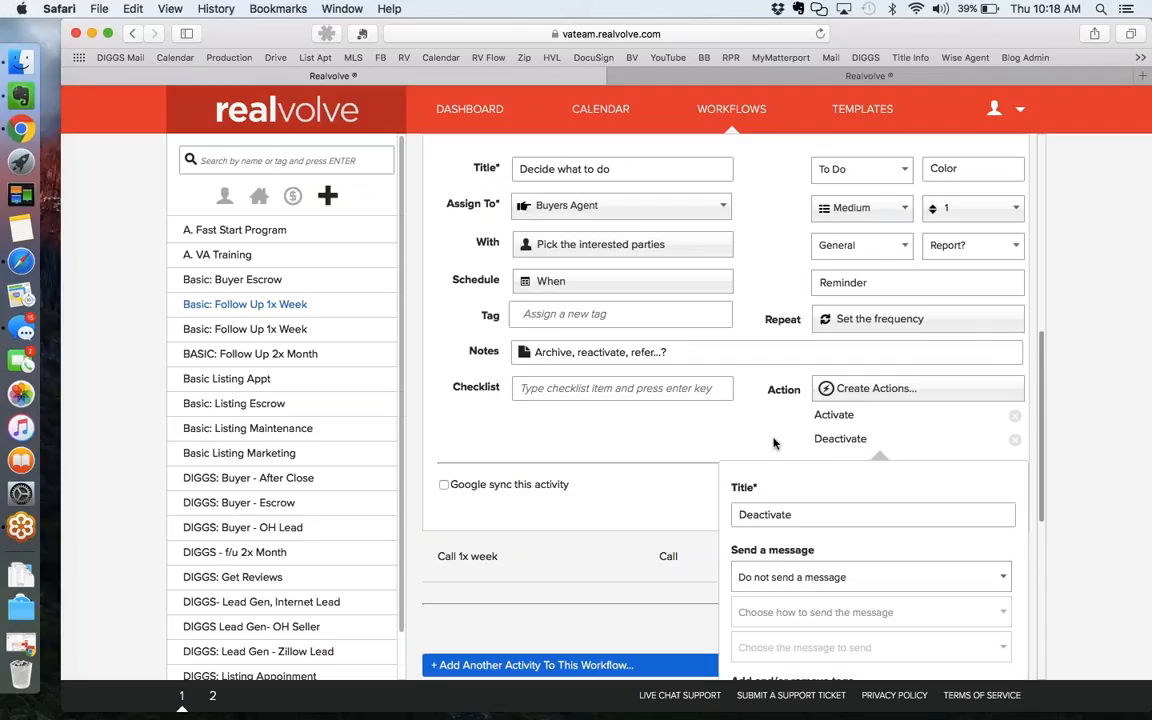
scroll(773, 443, "down", 3)
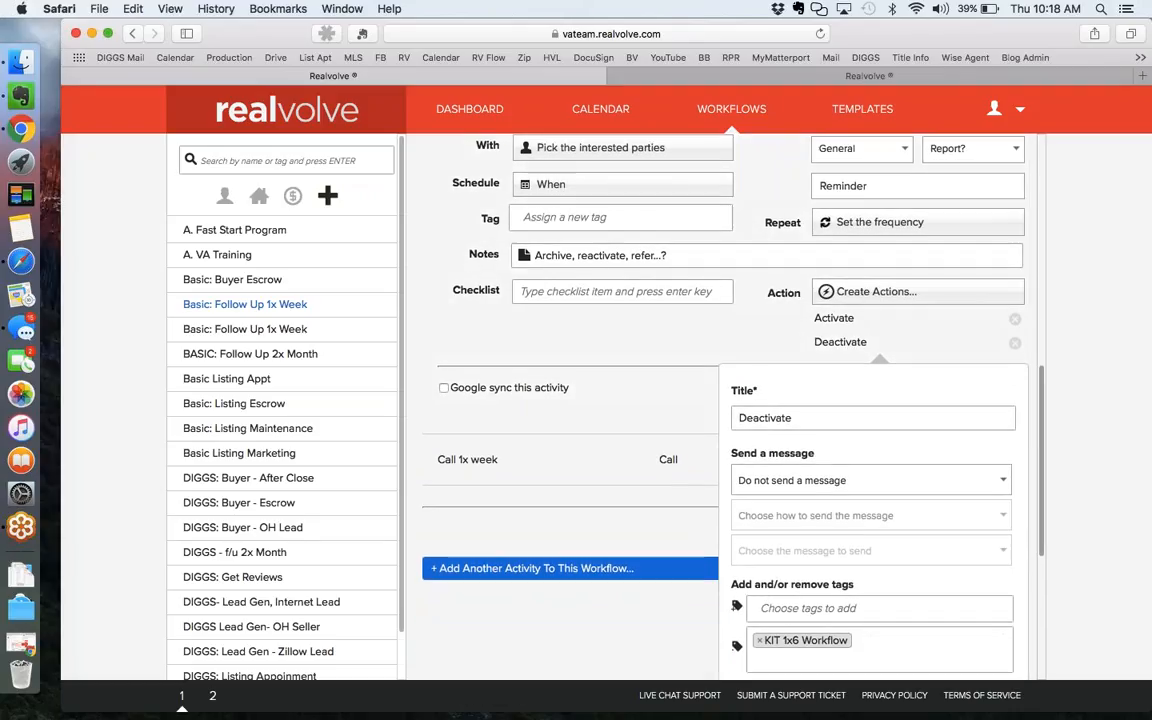
scroll(773, 442, "down", 3)
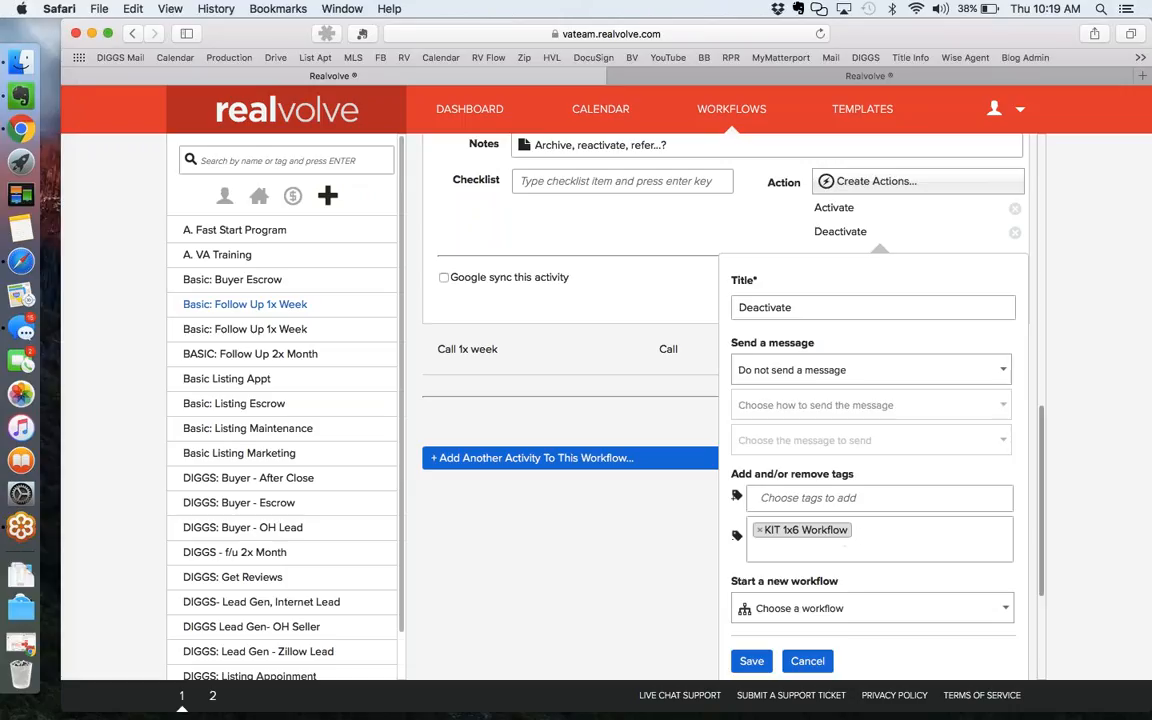
left_click(752, 662)
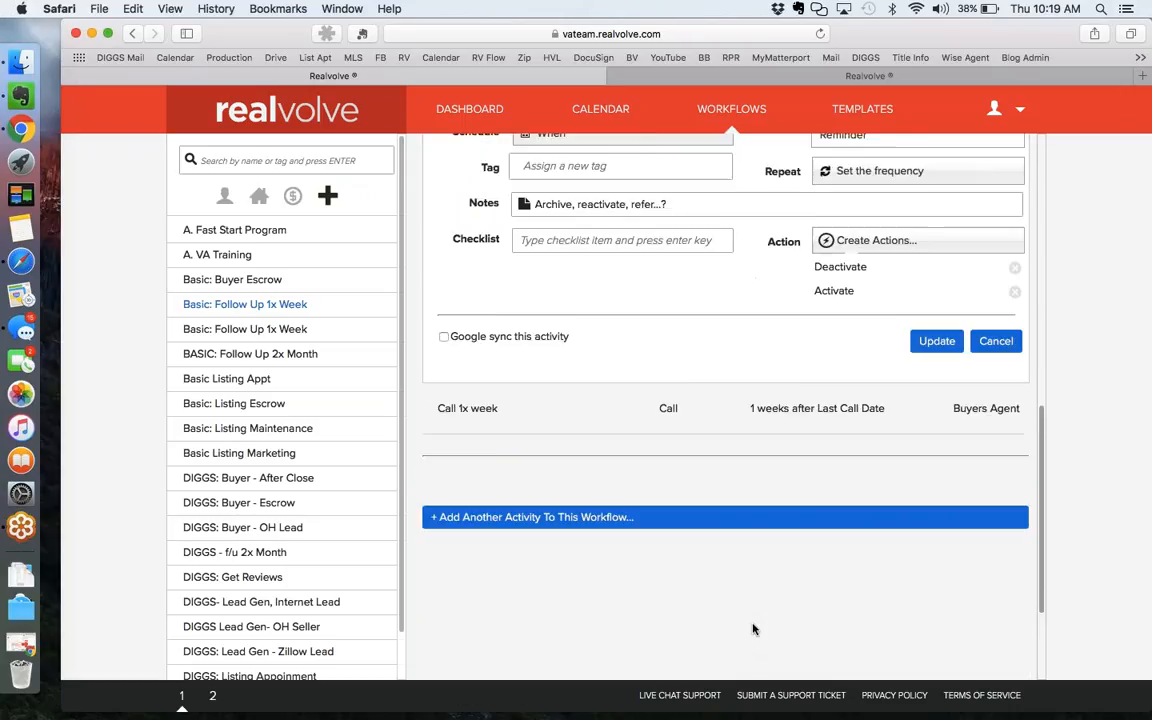
left_click(936, 489)
scroll(725, 406, "up", 4)
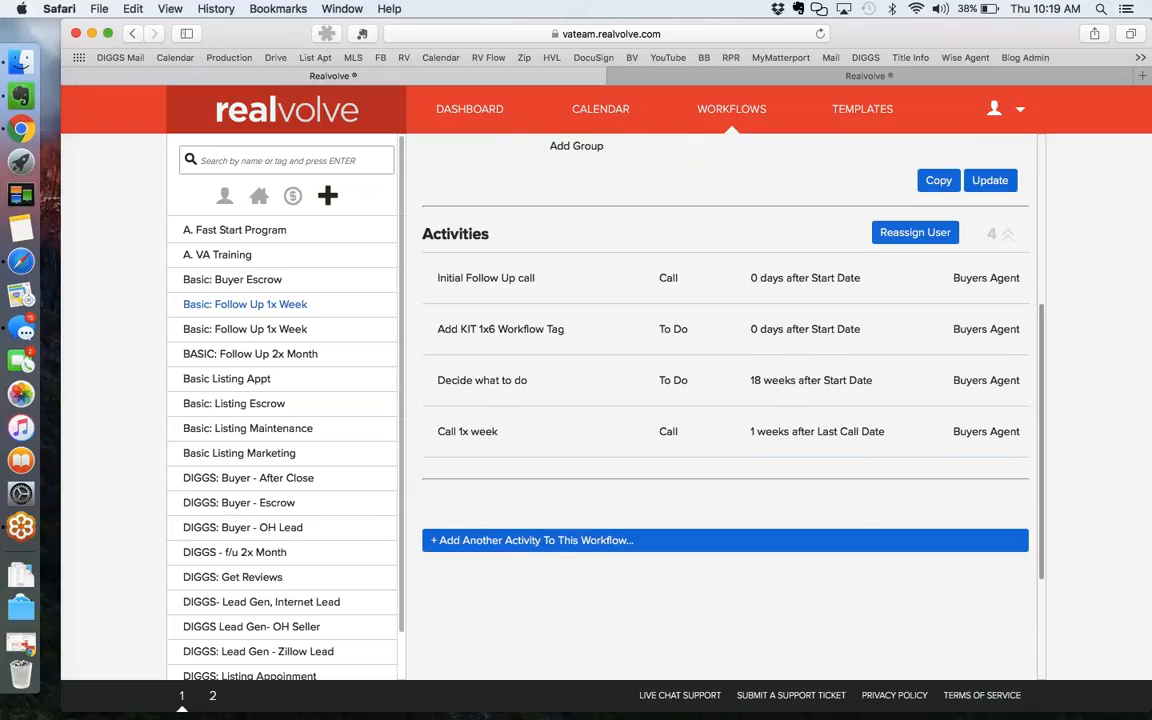
Create a new contact record and enter the buyer's first and last name.
left_click(470, 110)
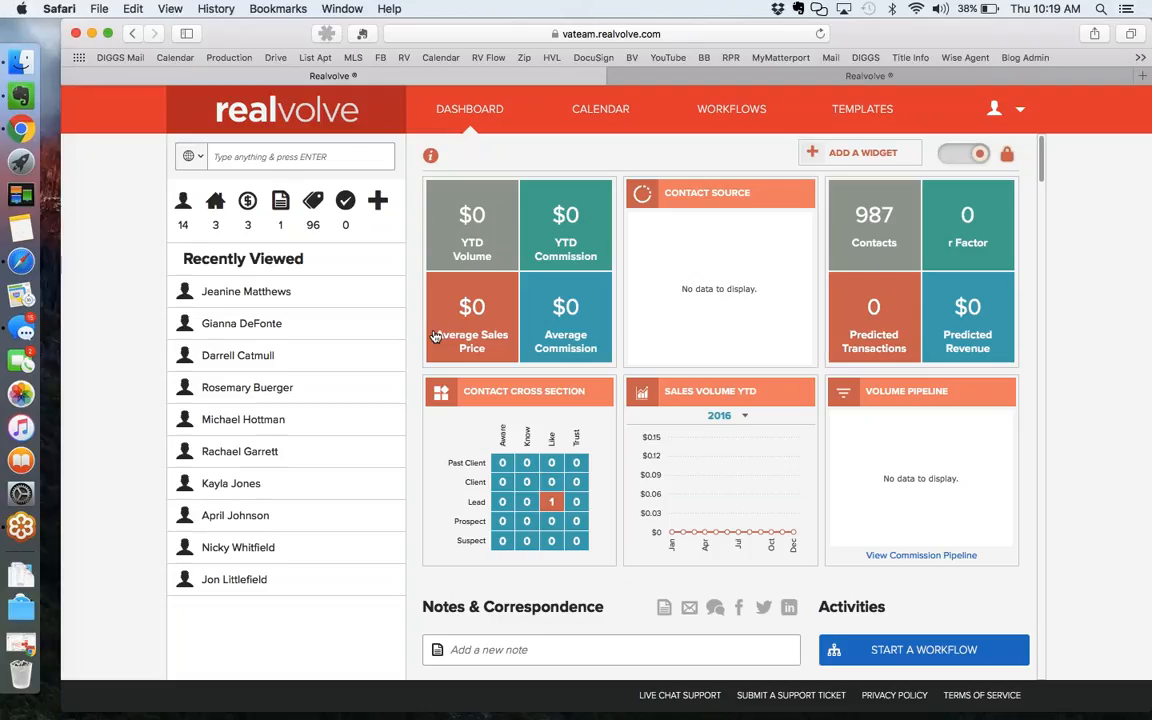
left_click(377, 202)
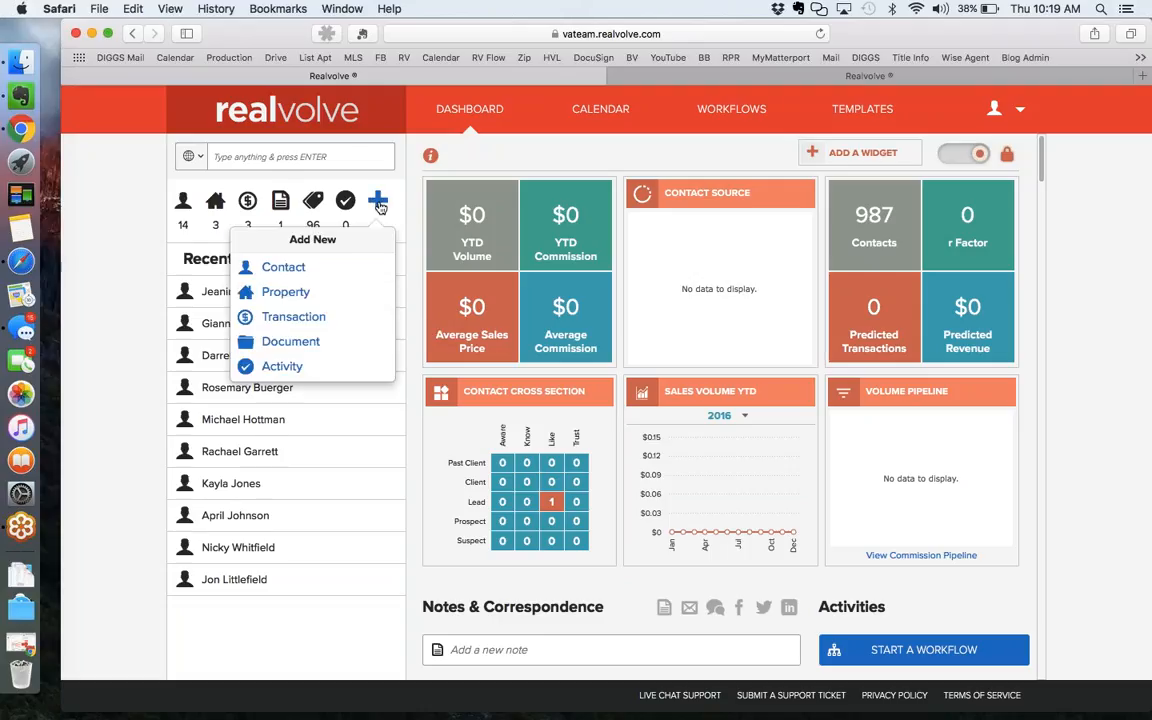
left_click(290, 269)
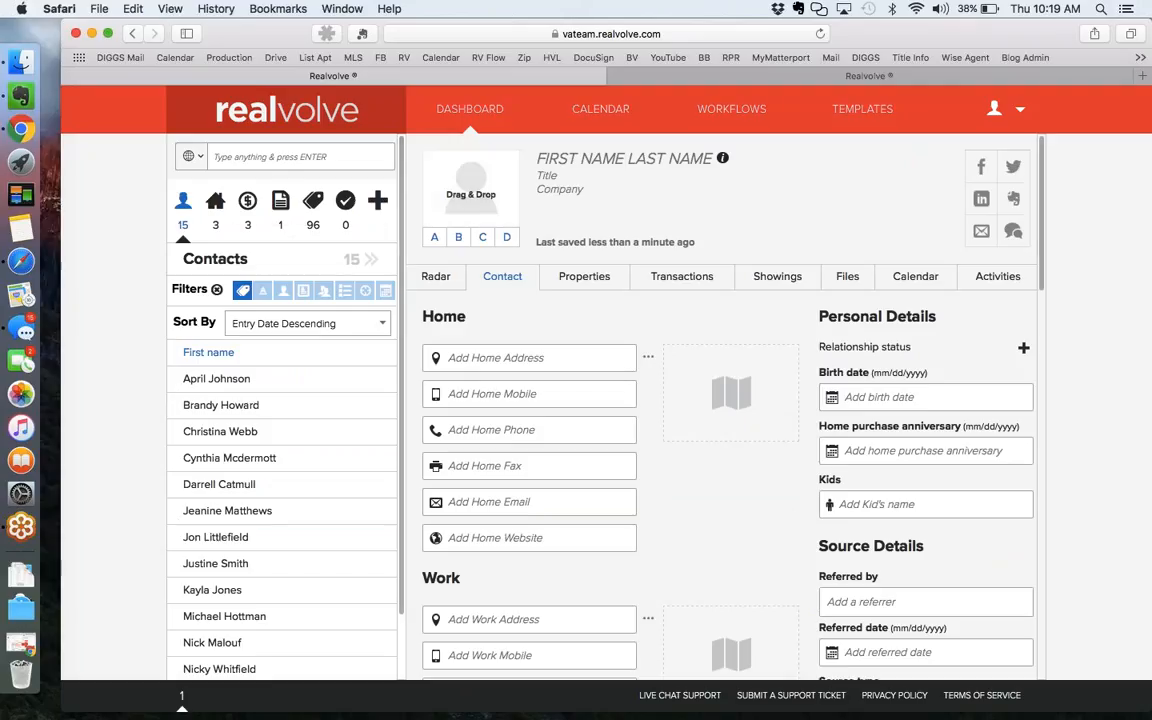
left_click(564, 161)
type("John")
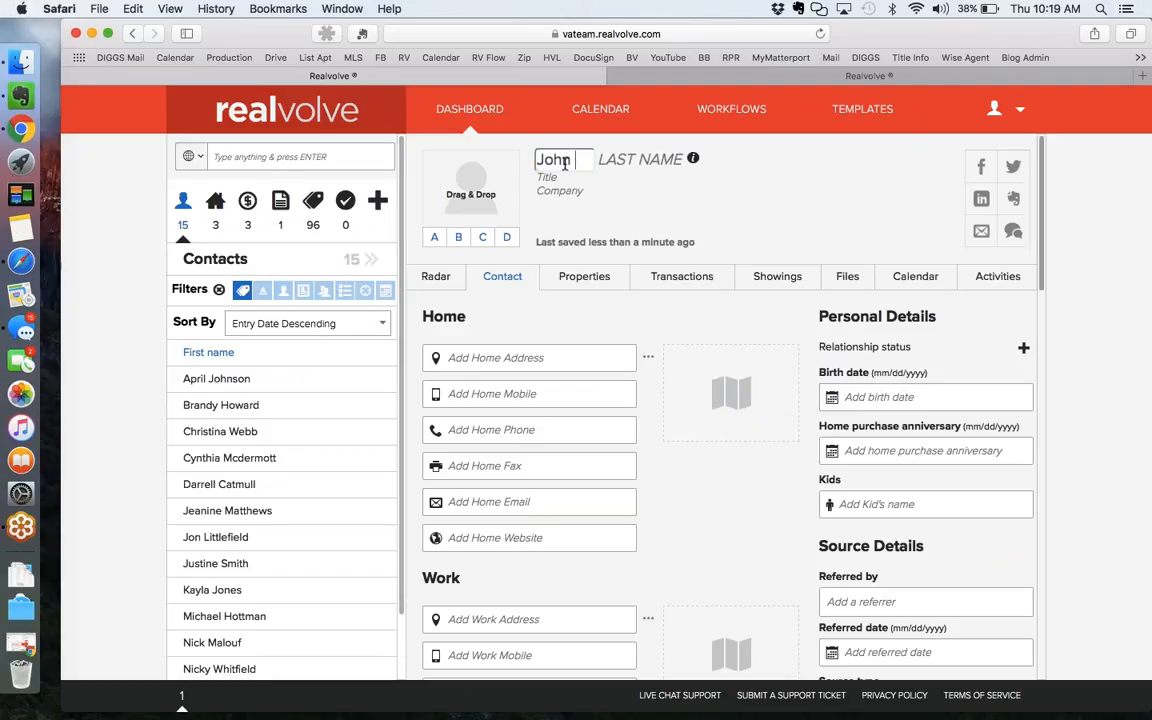
key("Tab")
type("Buyer")
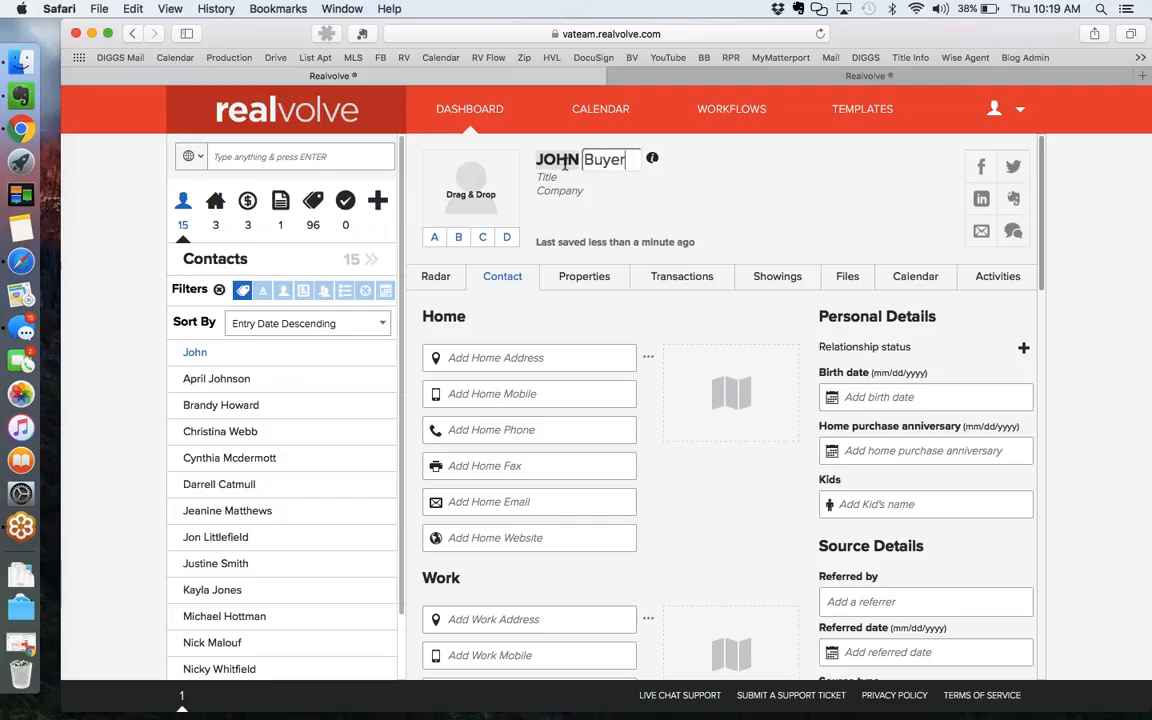
key("Tab")
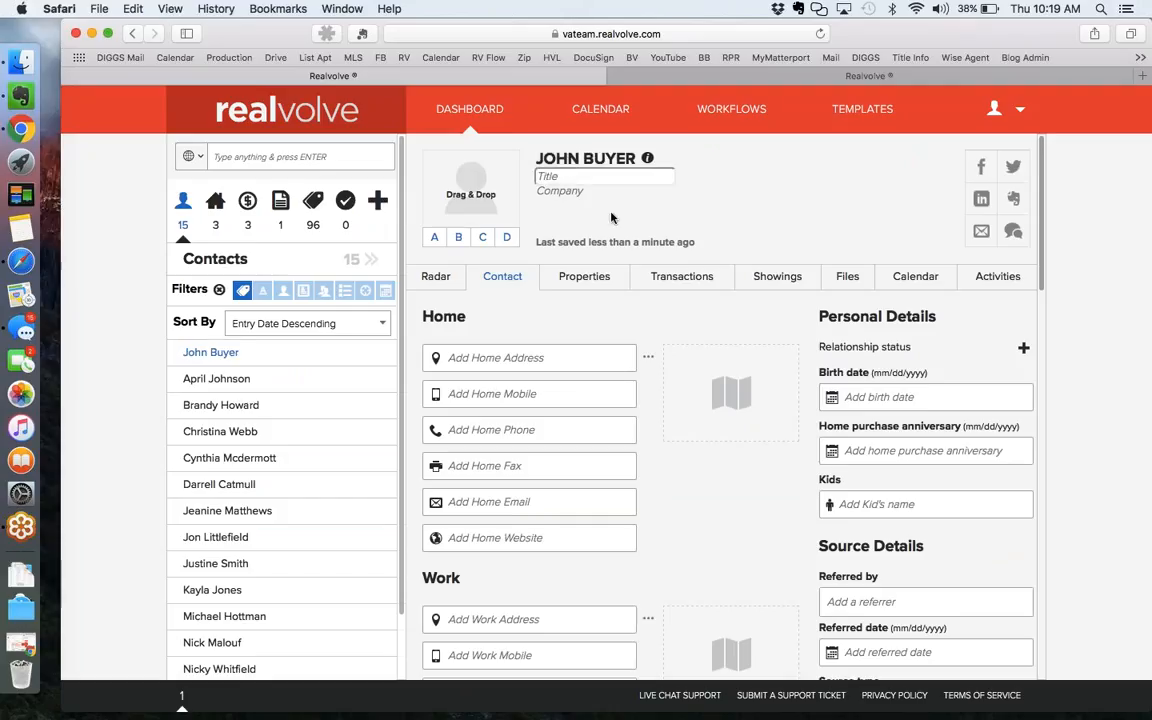
Move the phone number entered in Home Email over to the Home Mobile field.
left_click(480, 500)
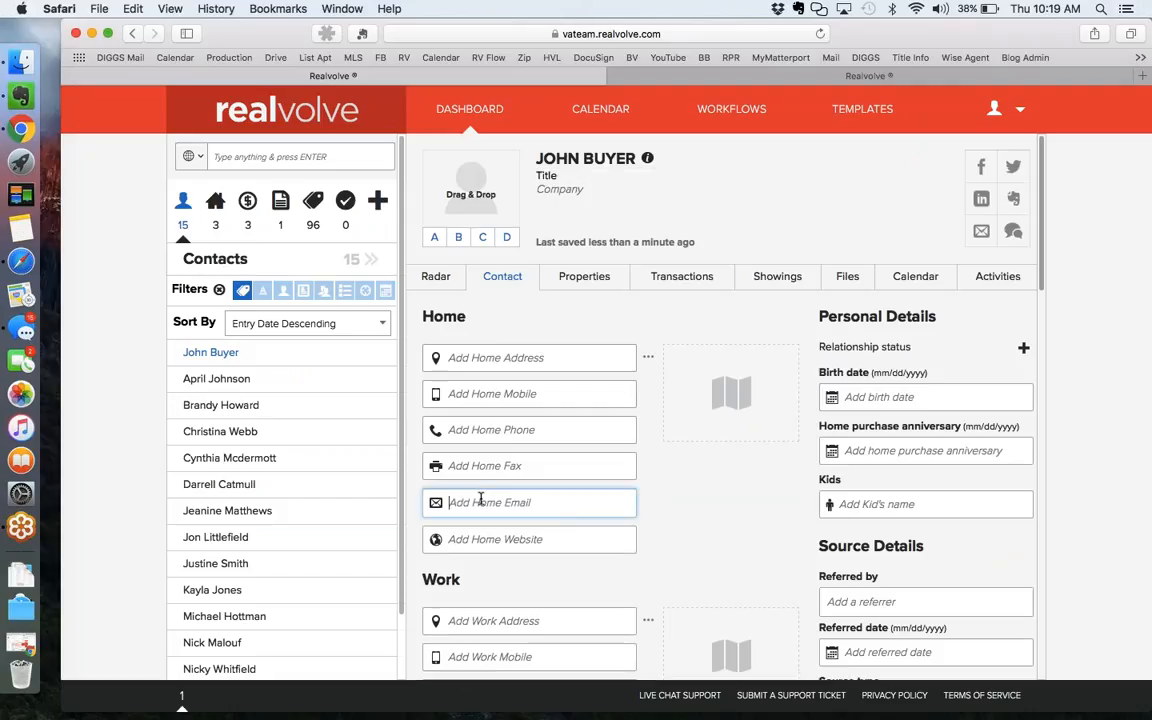
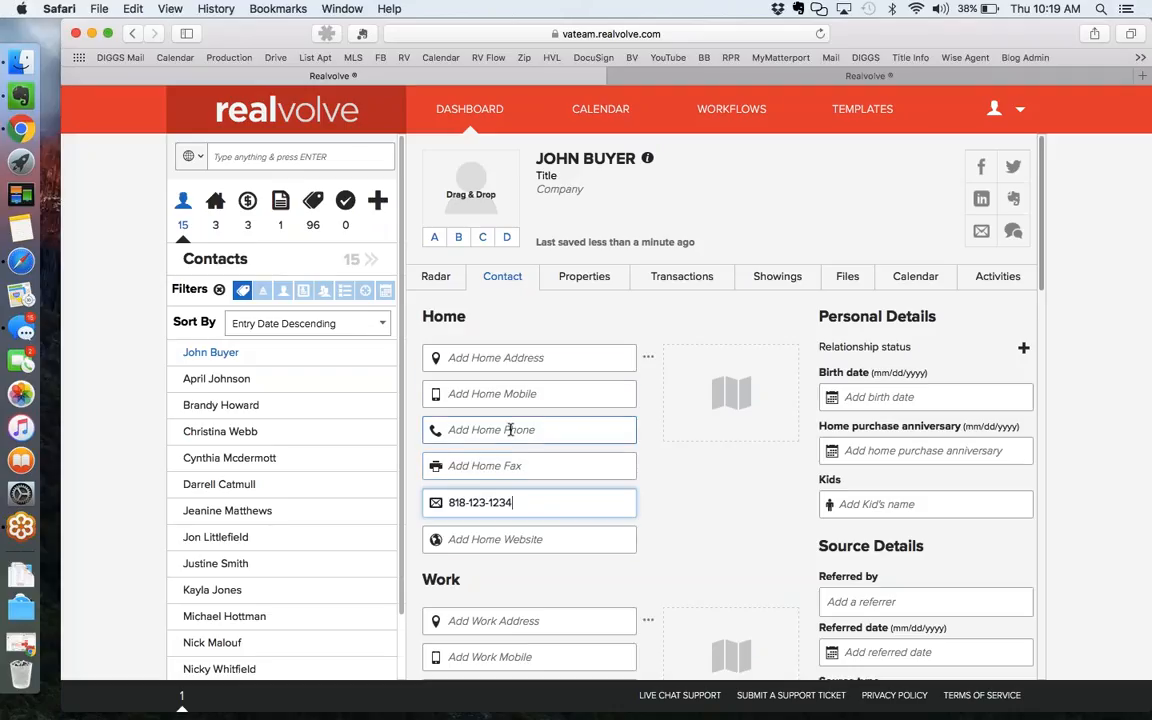
key("super+a")
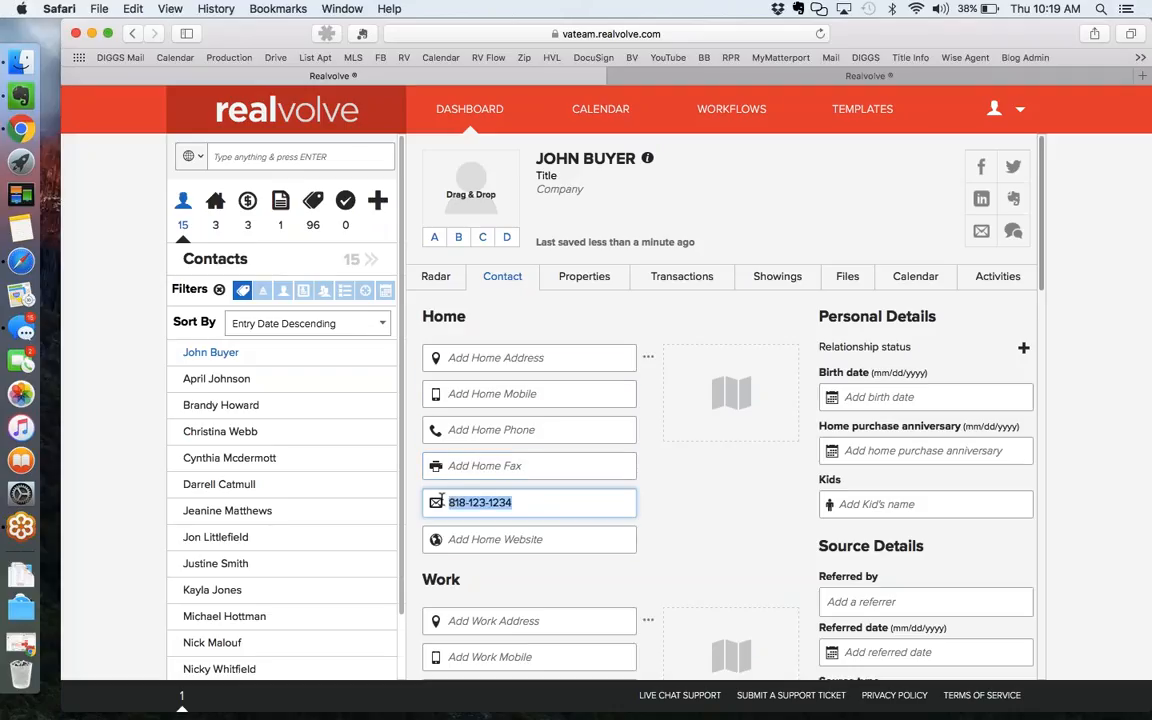
key("super+x")
left_click(502, 394)
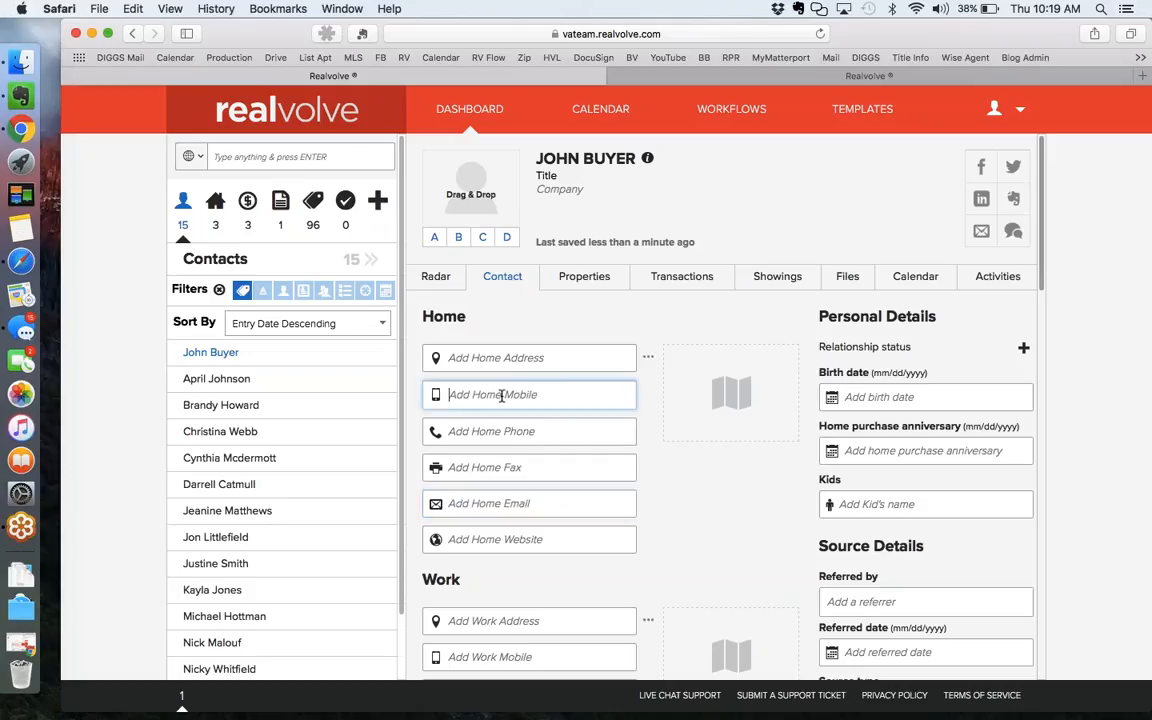
key("super+v")
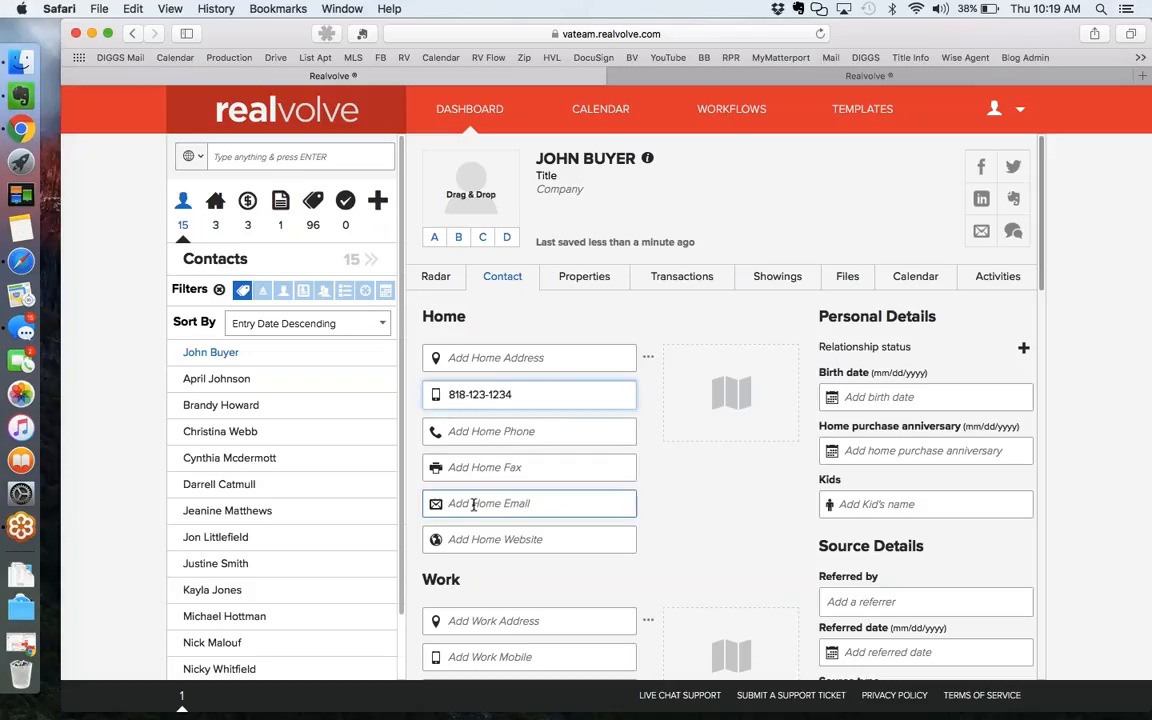
Enter the contact's home e-mail address, adding the missing letter.
left_click(473, 505)
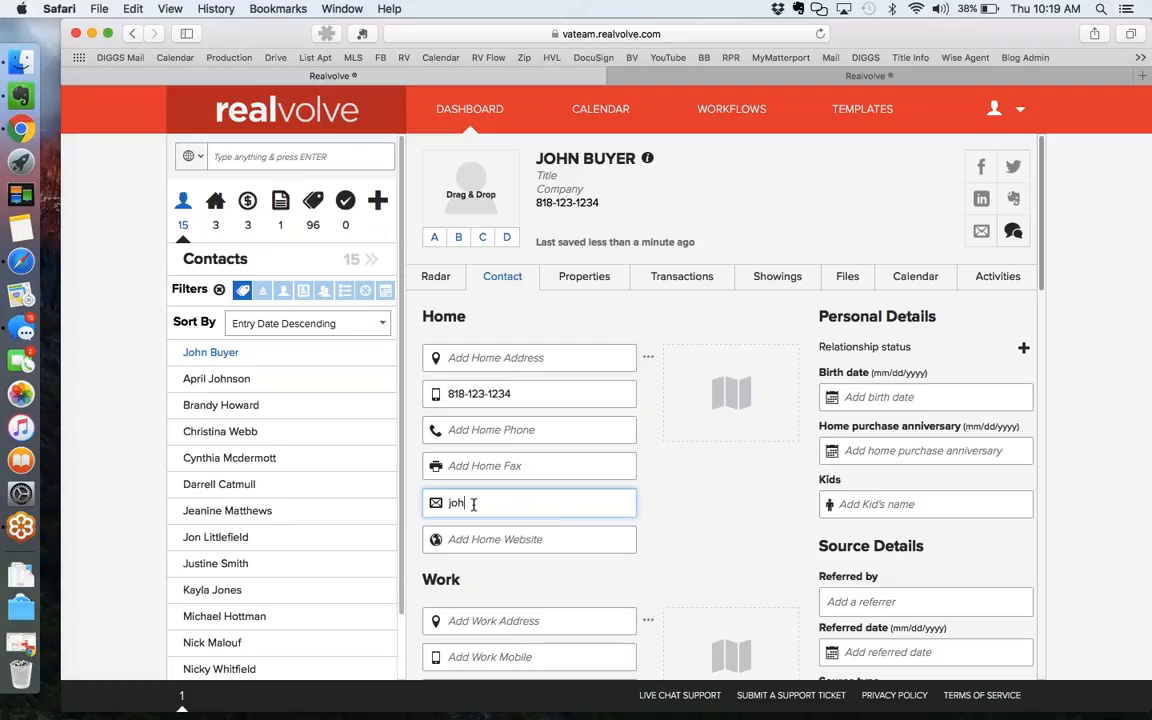
key("Tab")
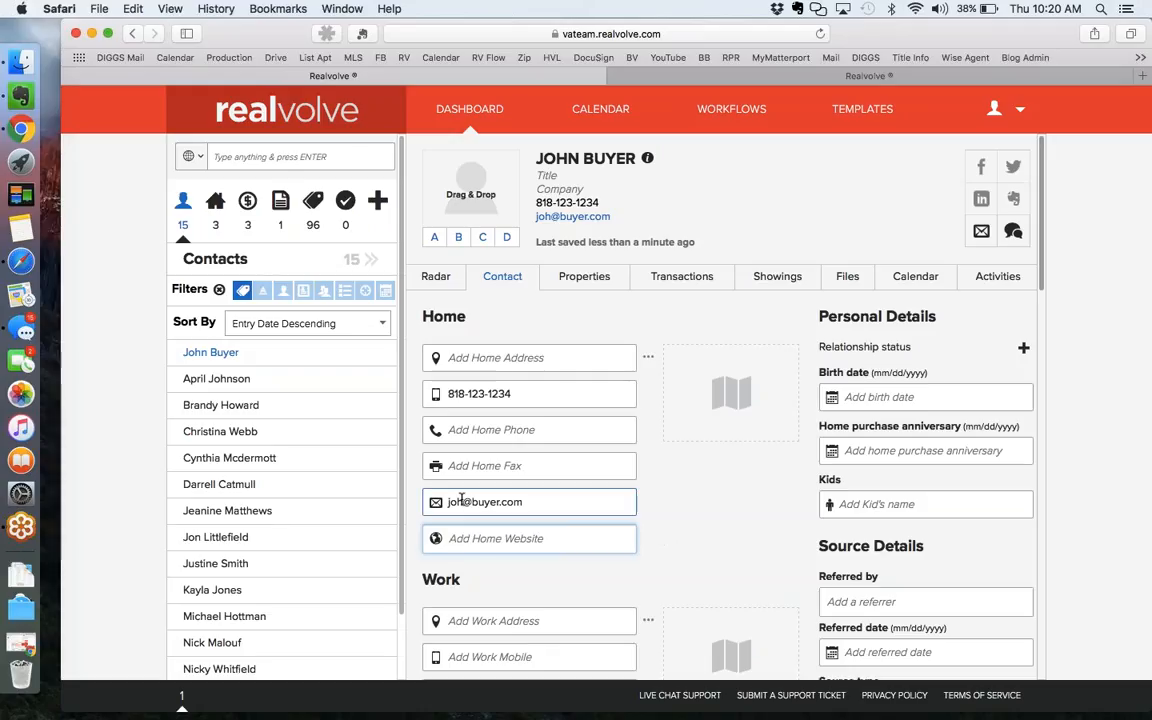
key("shift+Tab")
left_click(465, 502)
type("n")
key("Return")
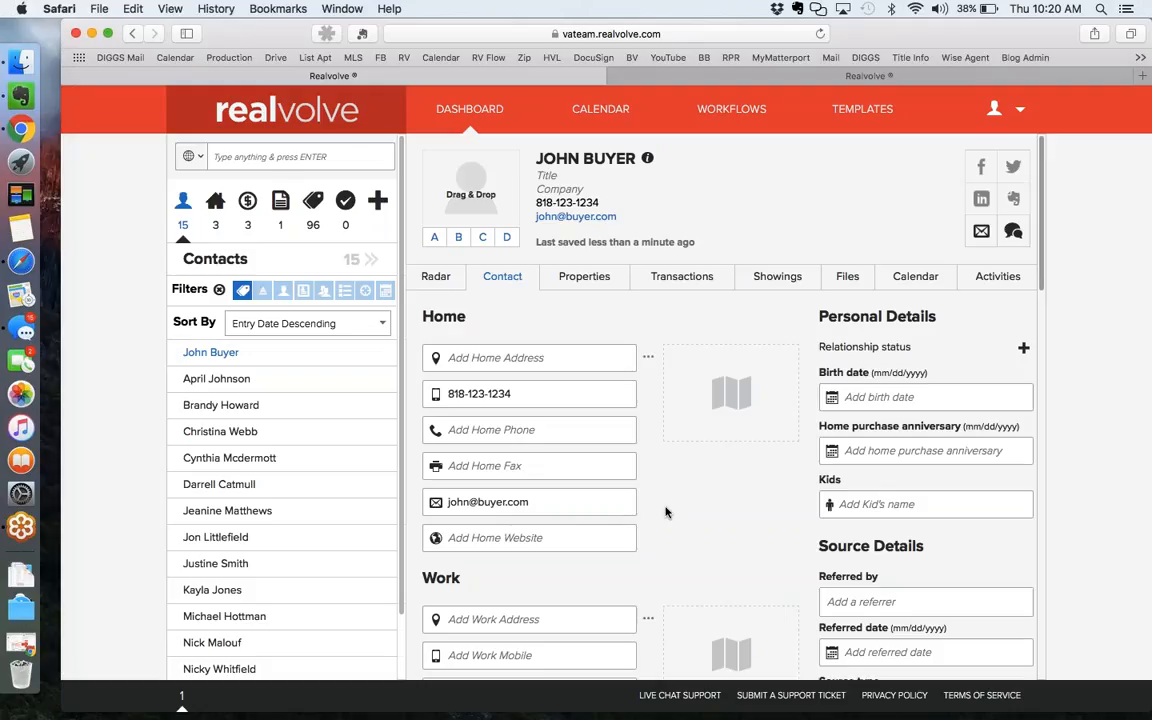
From the contact's Radar view, choose the Basic: Follow Up 1x Week workflow and proceed to its activities.
left_click(437, 278)
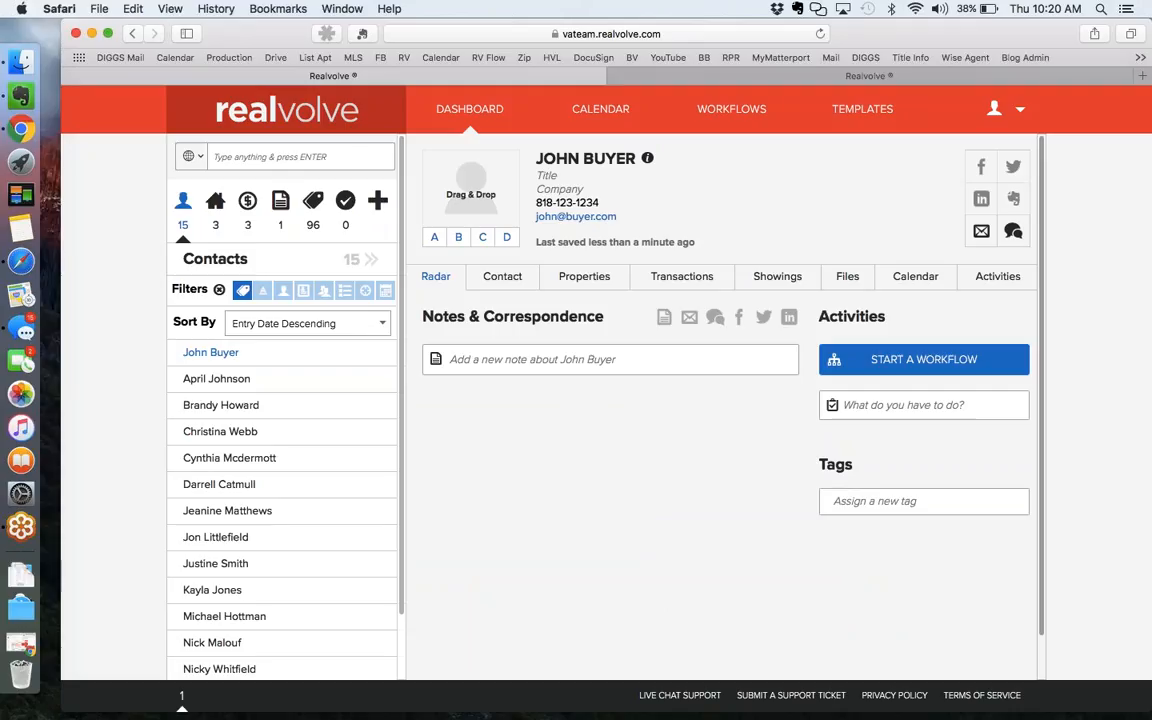
left_click(932, 365)
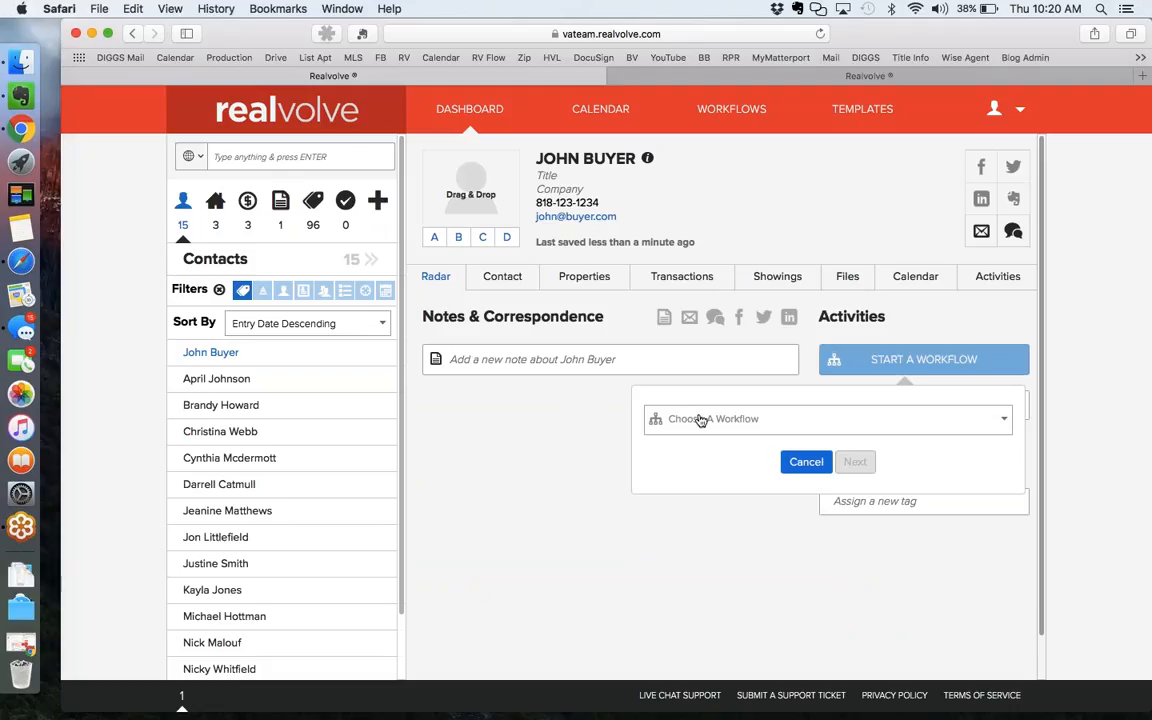
left_click(701, 421)
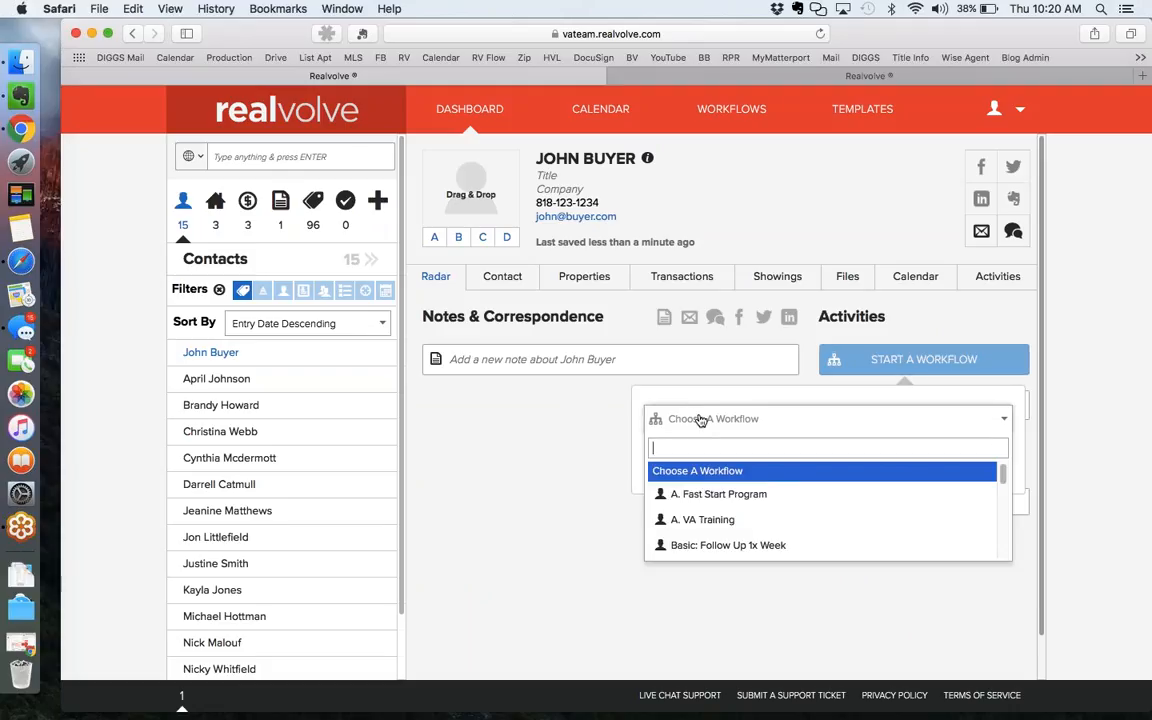
left_click(735, 544)
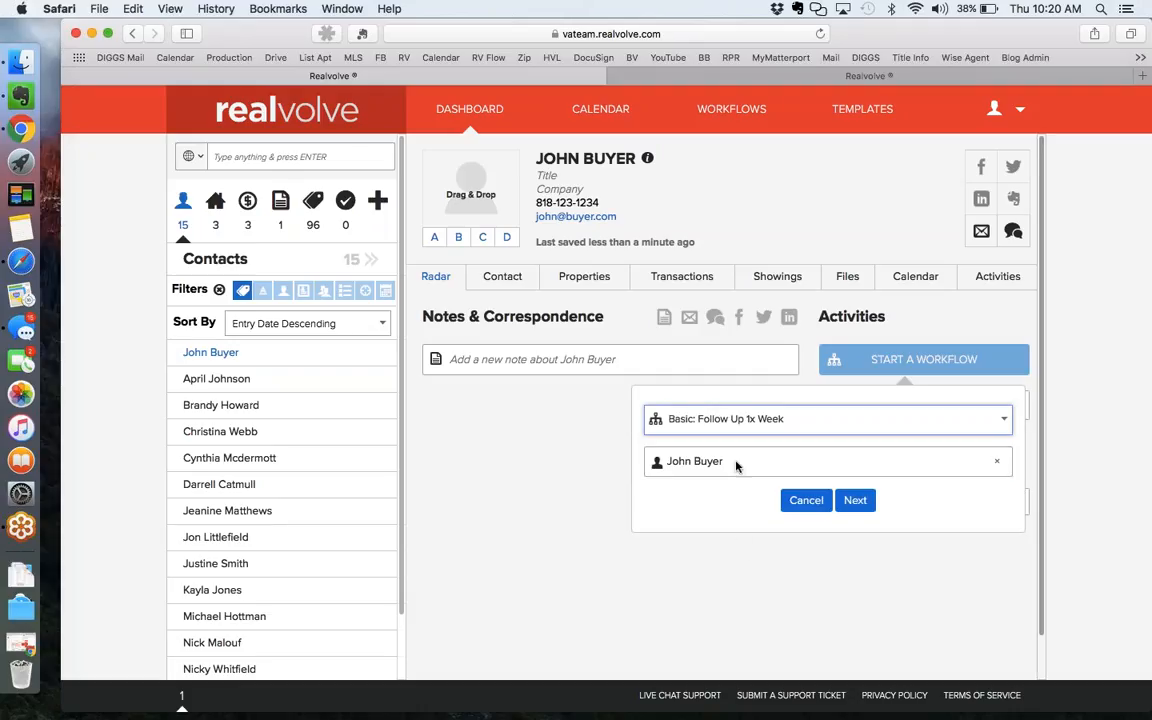
left_click(854, 499)
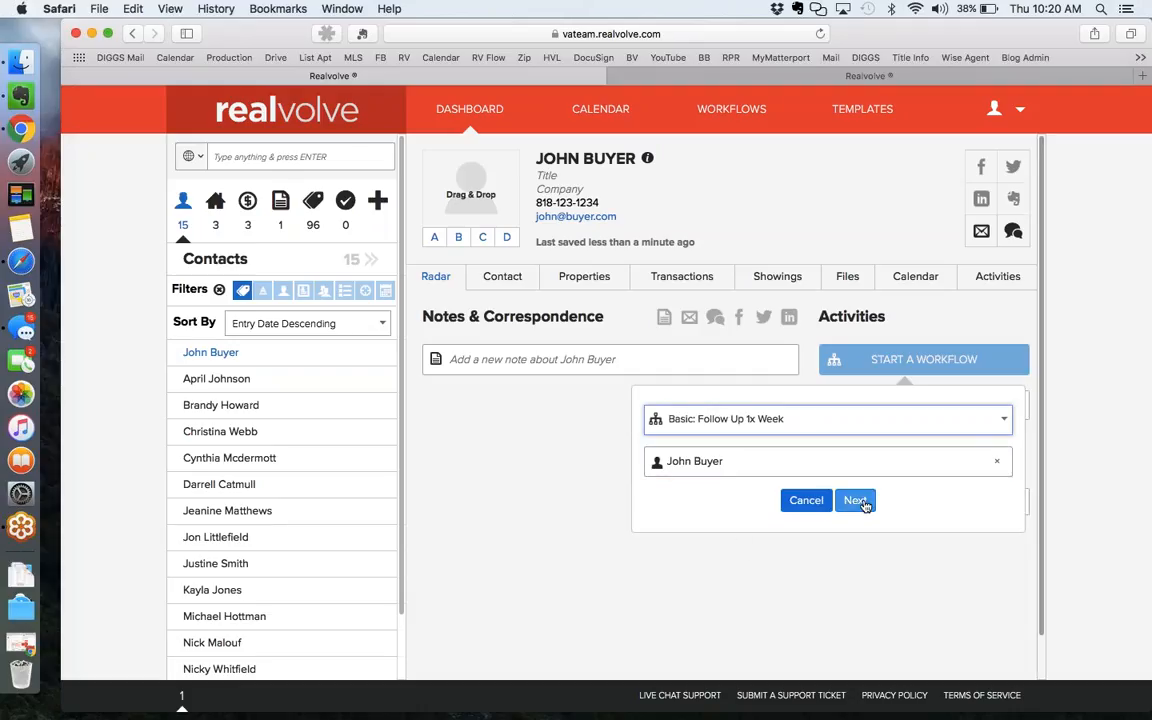
scroll(556, 499, "down", 2)
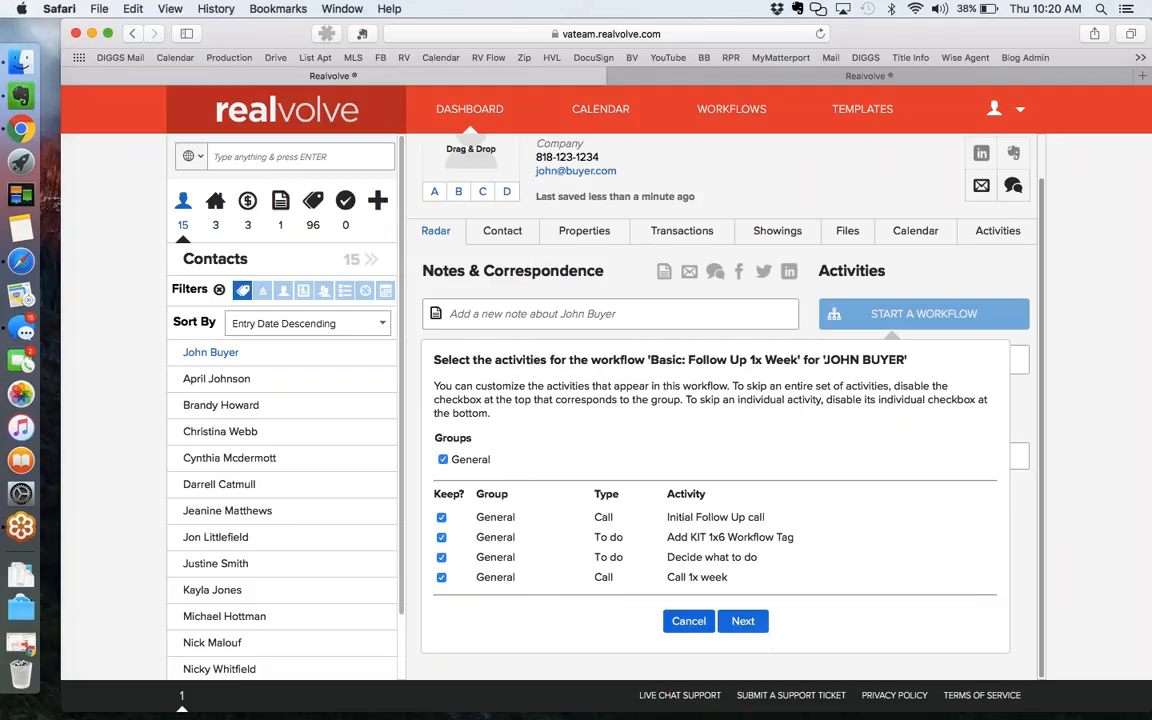
Keep all four activities and the current staff member as Buyers Agent, then launch the workflow.
left_click(743, 621)
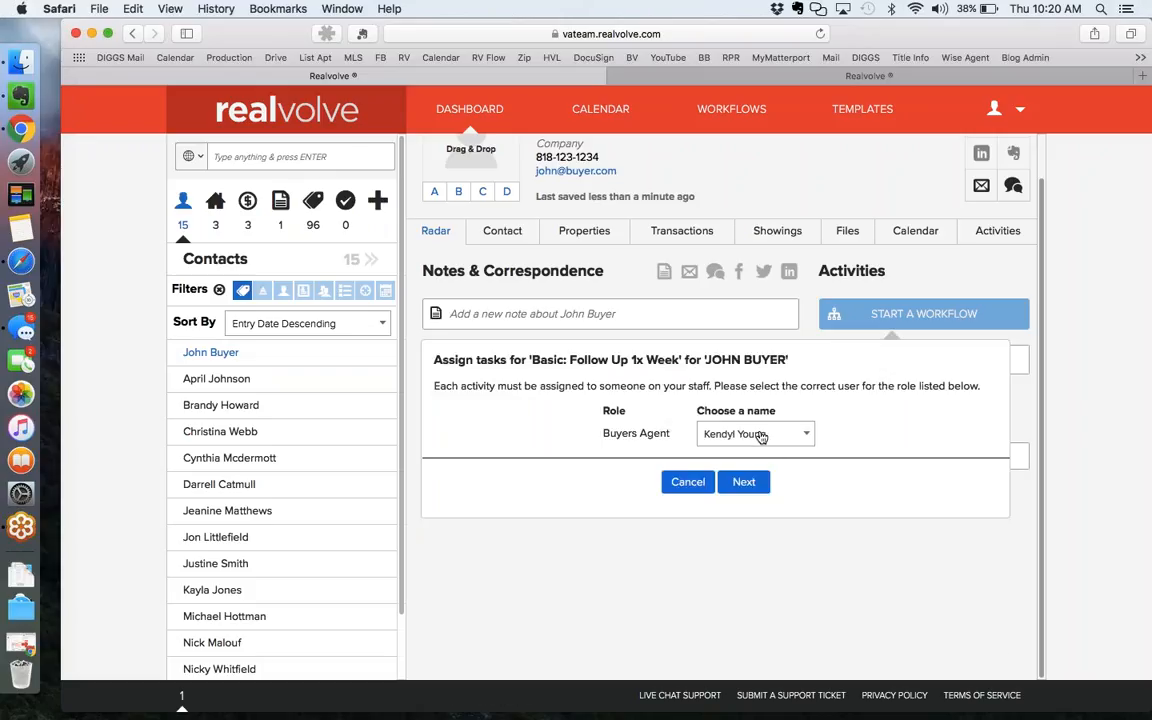
left_click(760, 437)
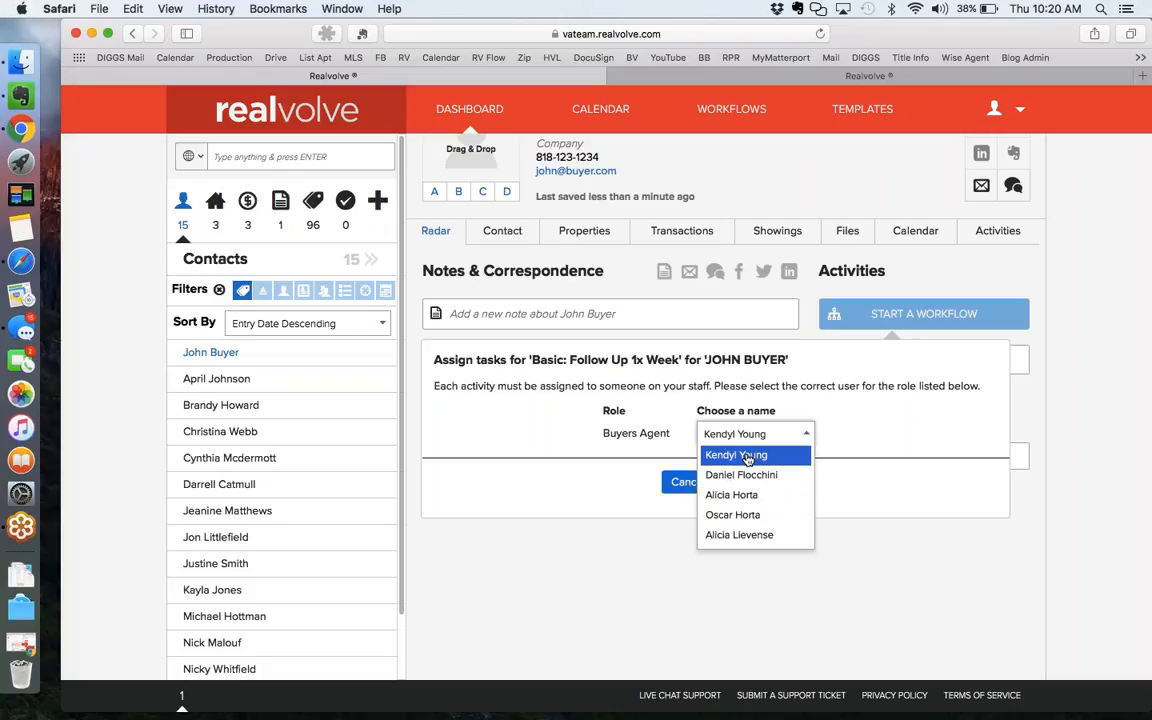
left_click(748, 456)
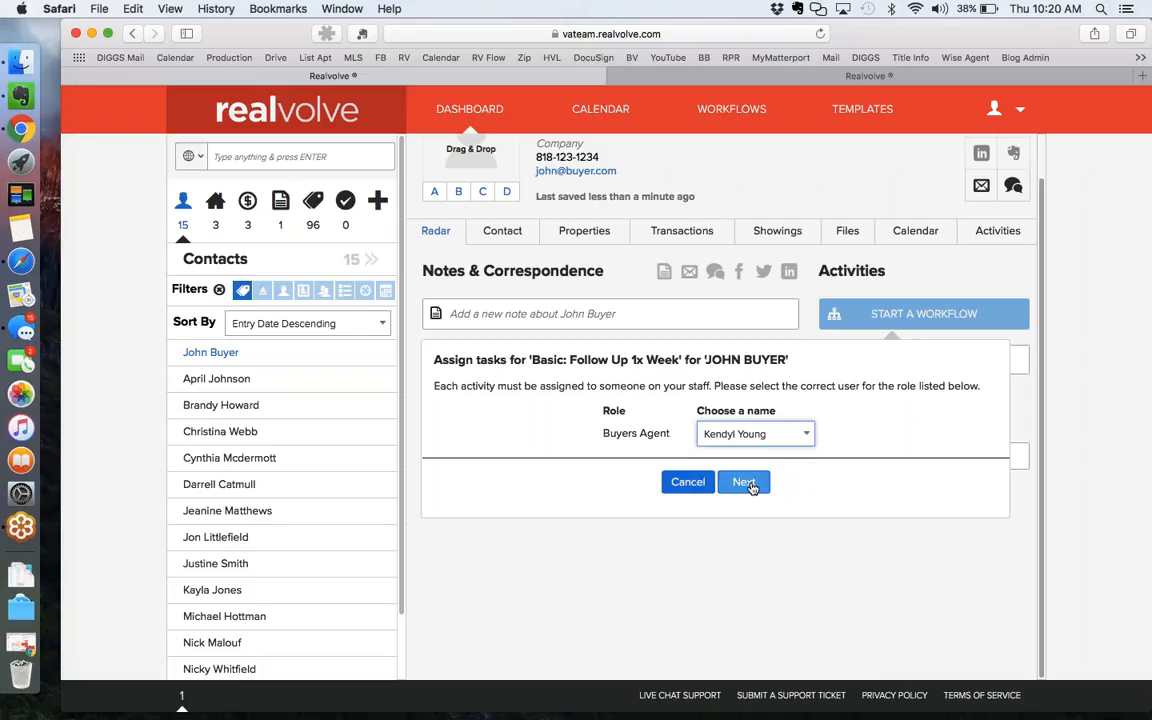
left_click(751, 486)
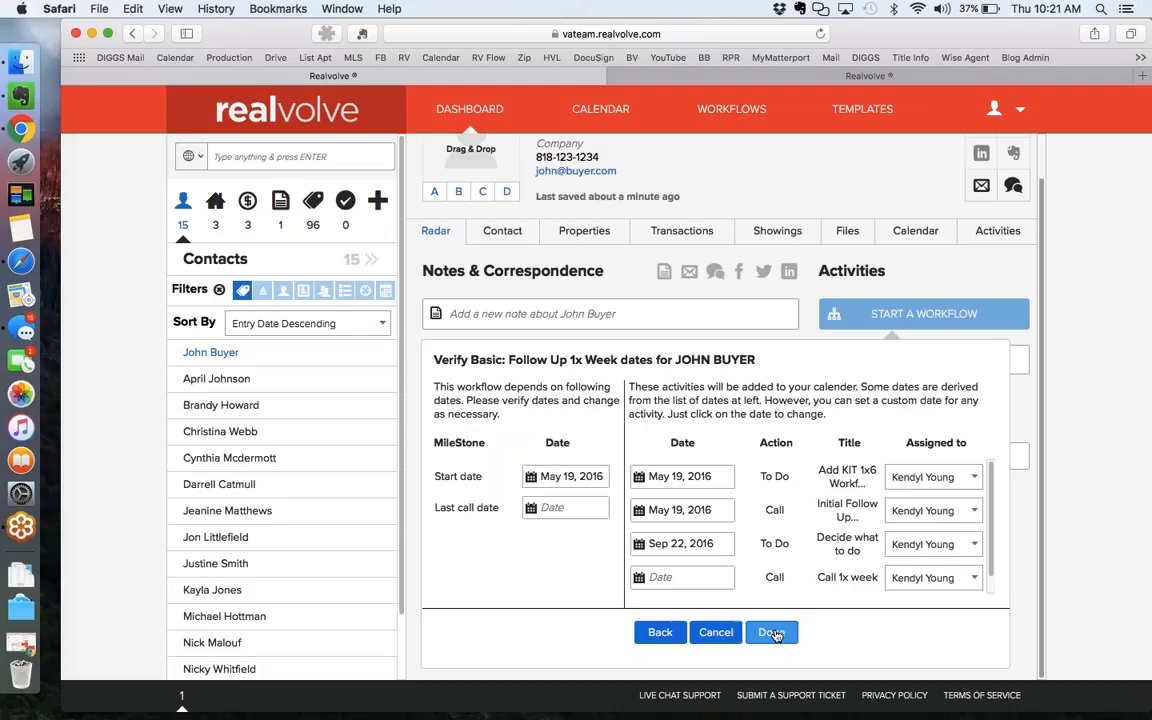
left_click(772, 632)
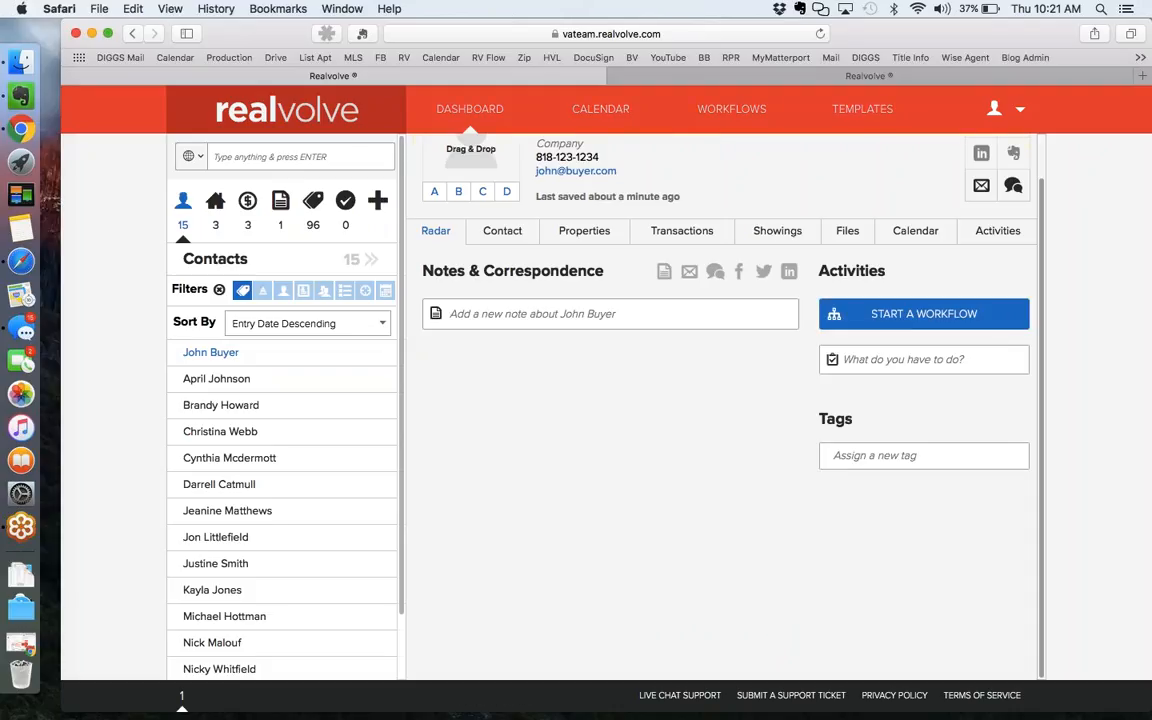
scroll(708, 520, "up", 2)
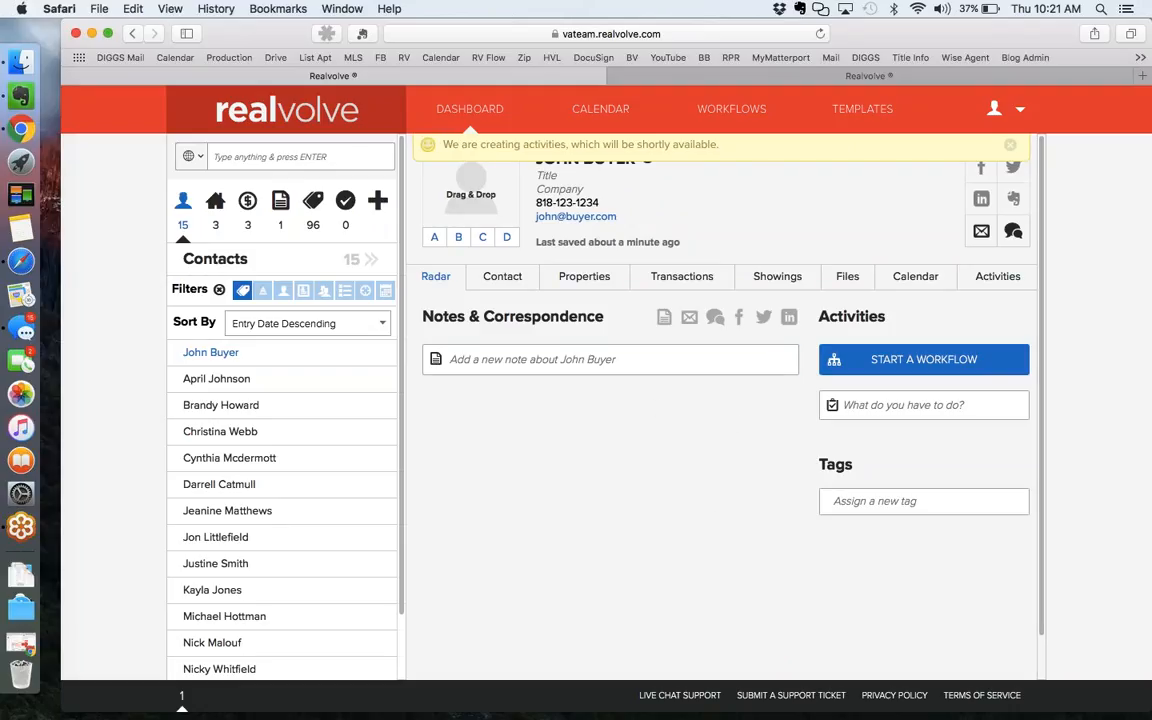
List the contact's incomplete activities, starting with Initial Follow Up Call on May 19, 2016.
left_click(1000, 280)
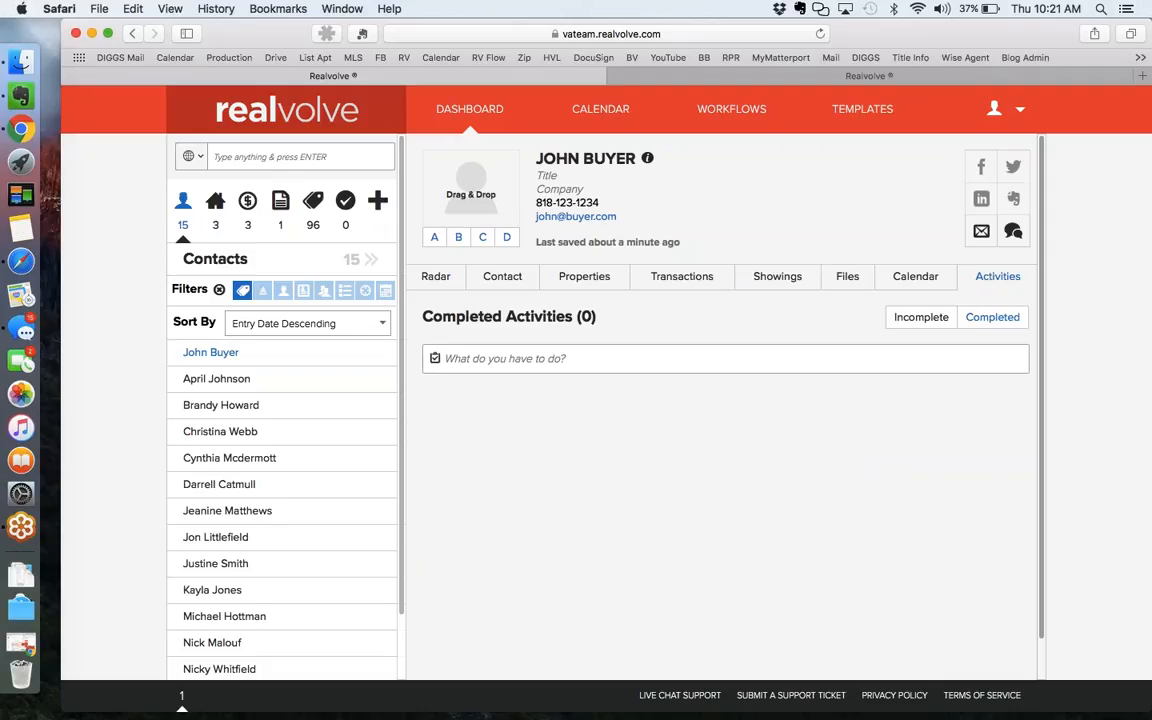
left_click(937, 319)
scroll(900, 476, "down", 4)
scroll(900, 476, "down", 1)
scroll(900, 476, "up", 2)
scroll(899, 476, "down", 2)
scroll(900, 475, "up", 4)
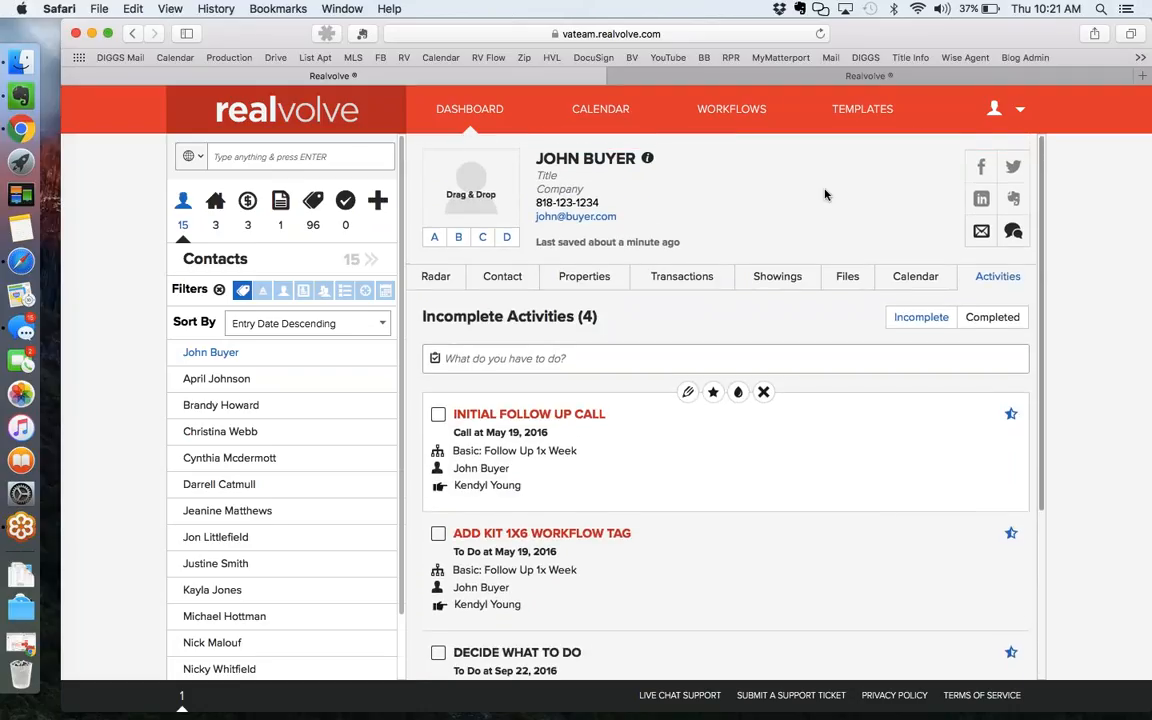
On the dashboard, complete the Add KIT 1x6 Workflow Tag task by running its add-tag action.
left_click(481, 112)
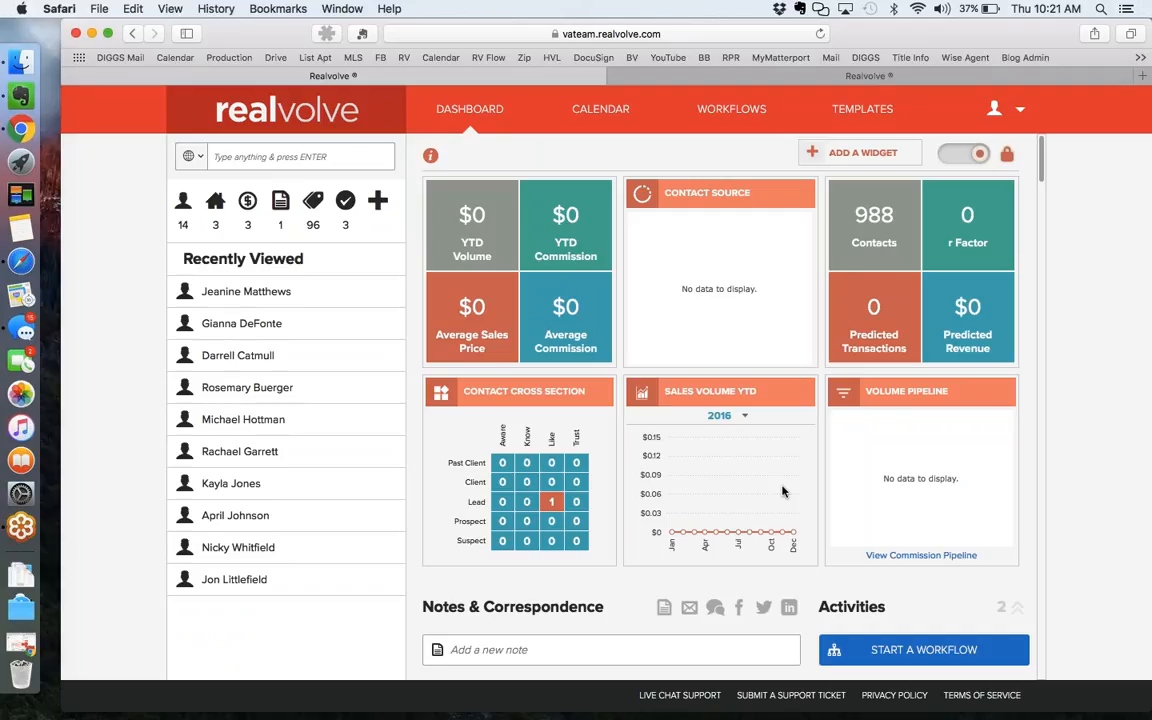
scroll(783, 491, "down", 8)
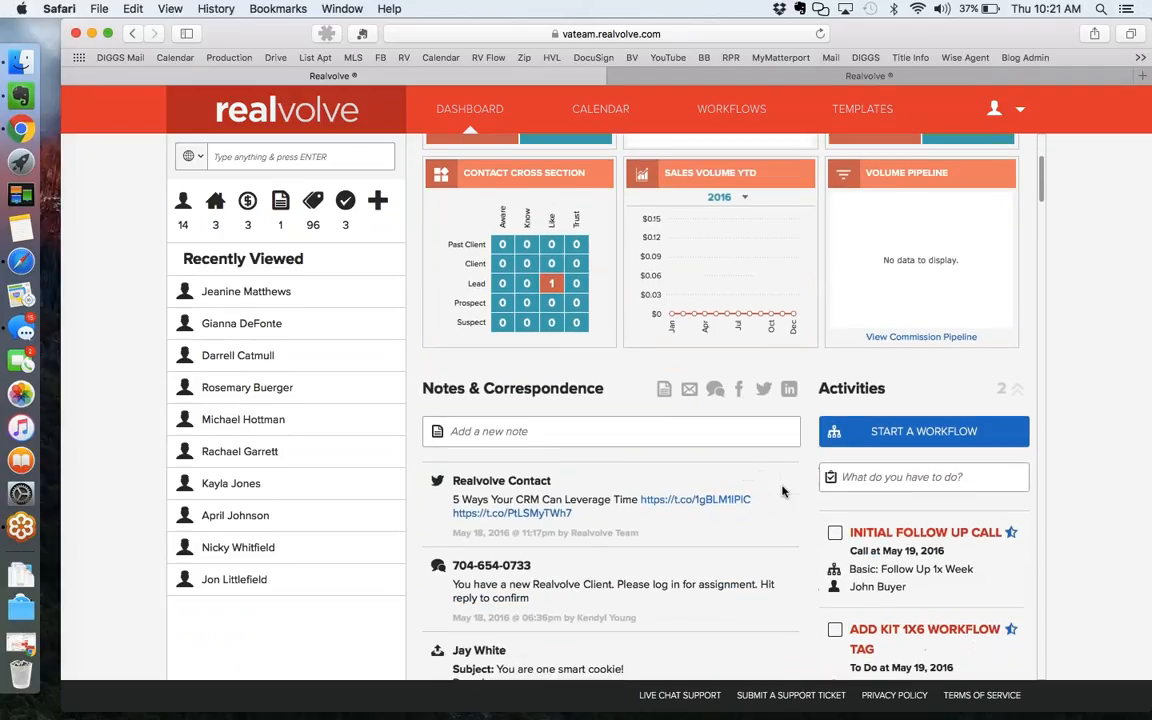
scroll(782, 490, "up", 1)
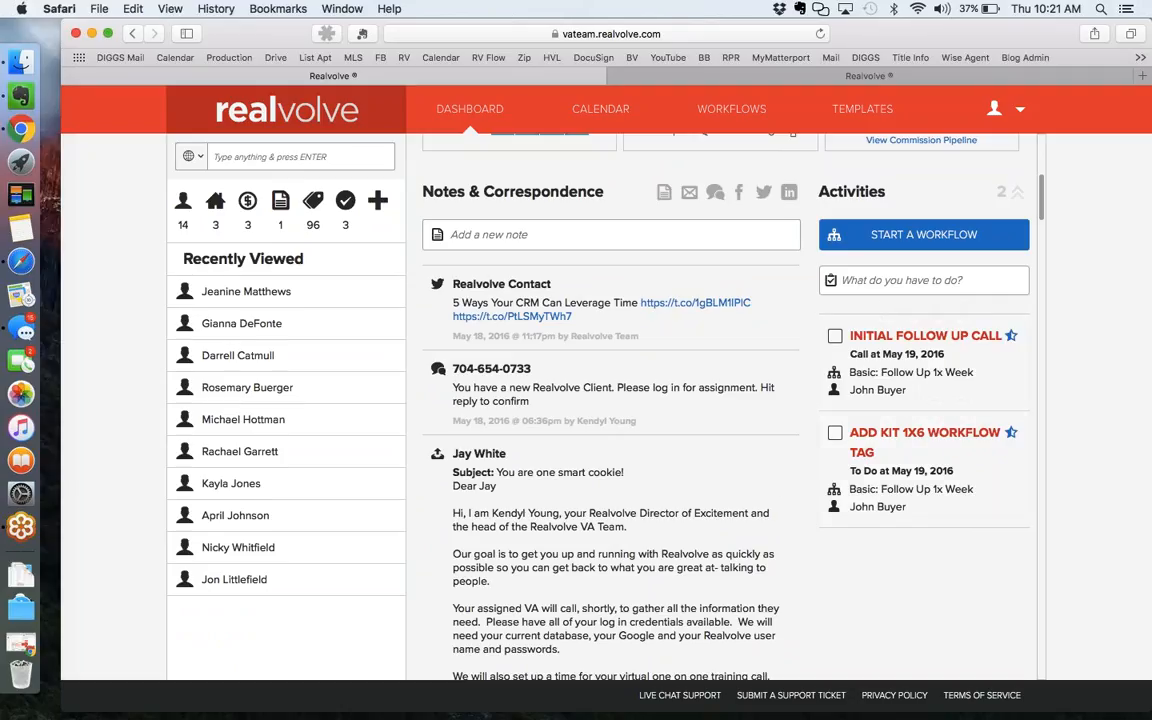
mouse_move(899, 470)
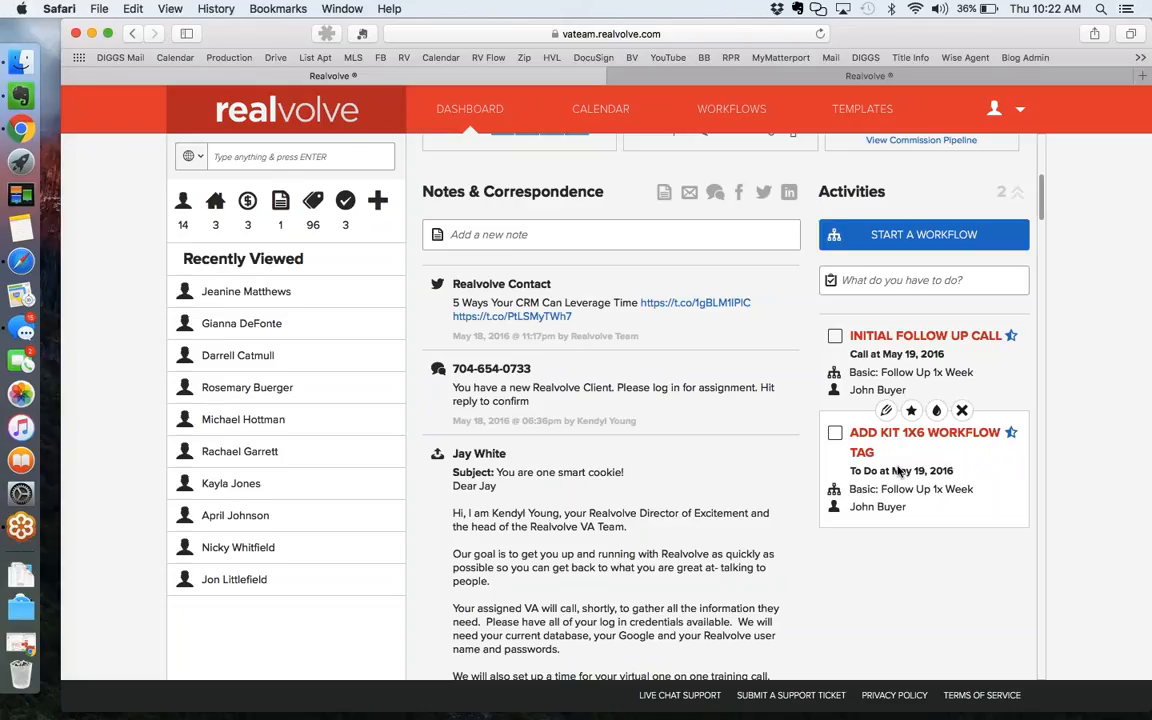
left_click(834, 434)
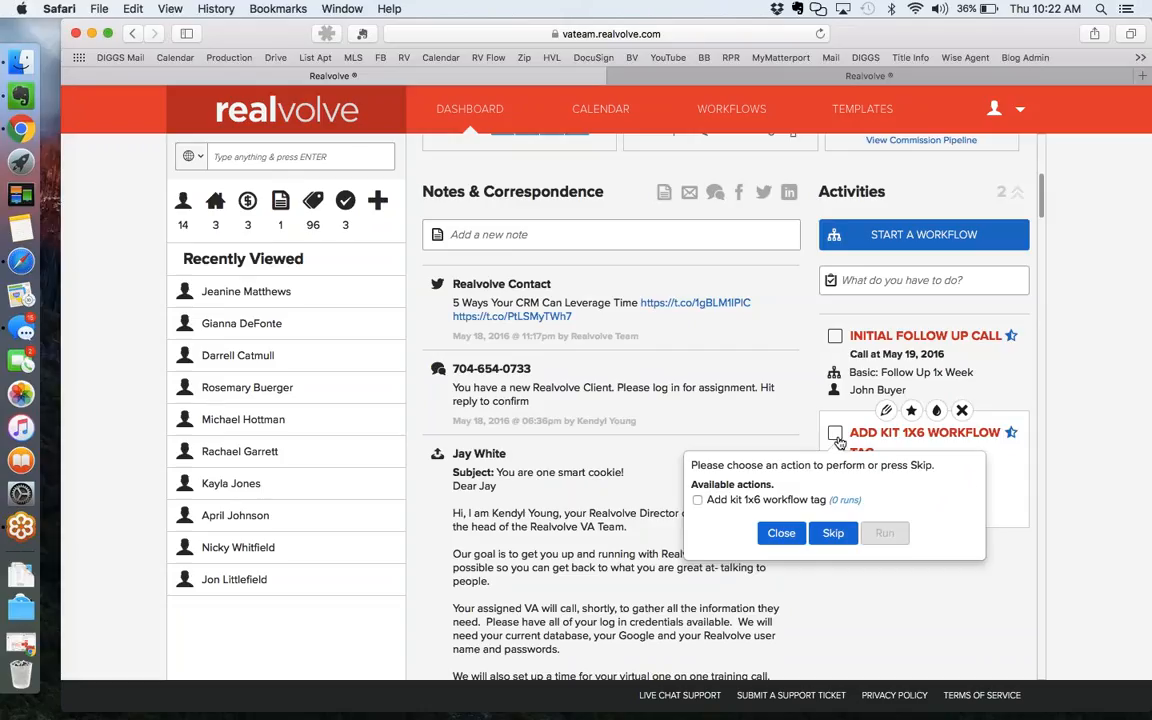
left_click(697, 501)
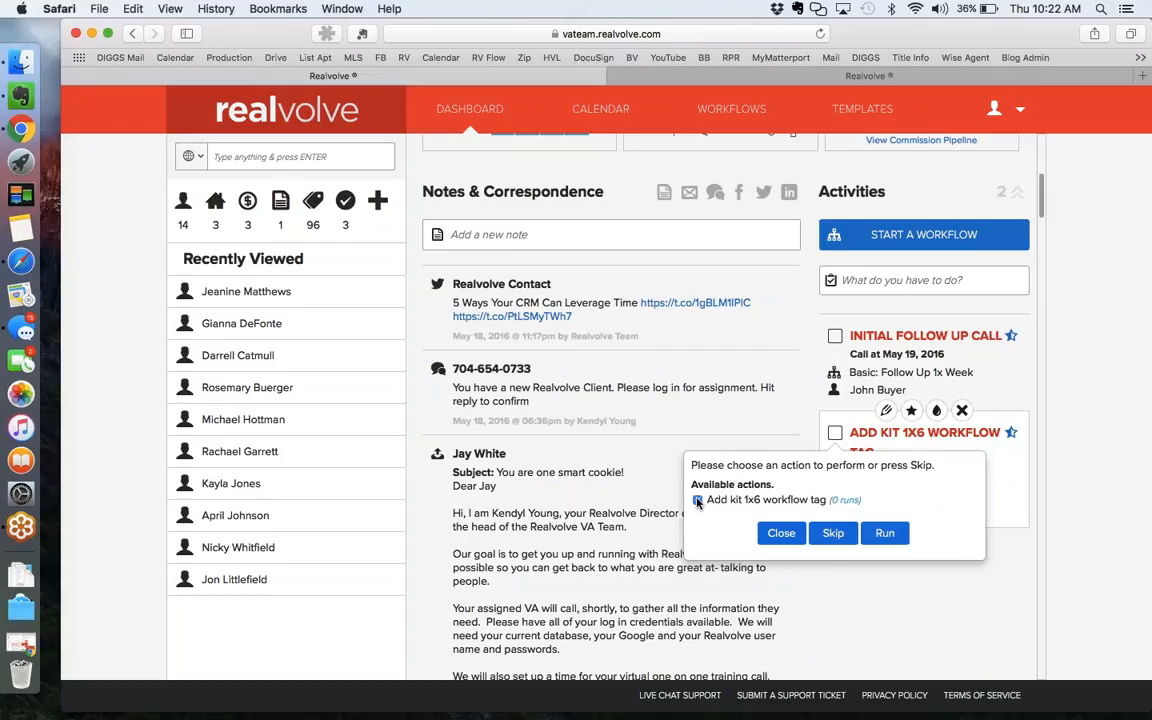
left_click(886, 533)
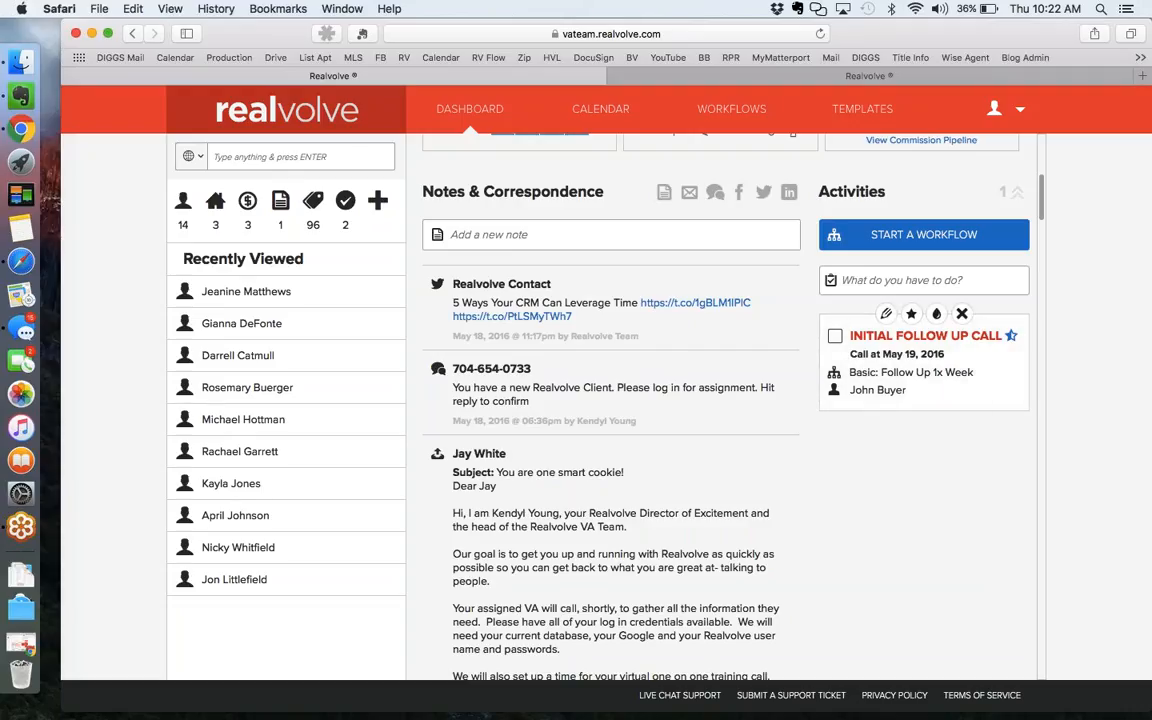
Complete the checklist: Home Mobile, note 'not pre approved, call me next week', Last Call Date May 19, 2016.
left_click(835, 335)
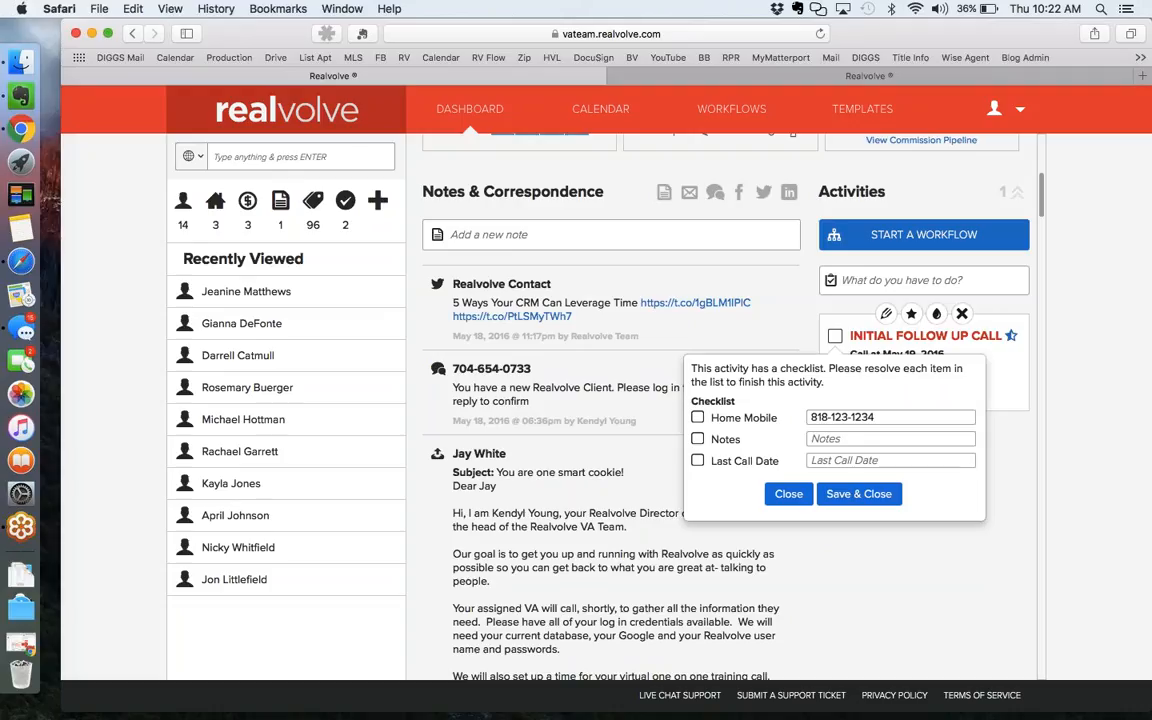
left_click(697, 418)
left_click(697, 439)
left_click(827, 438)
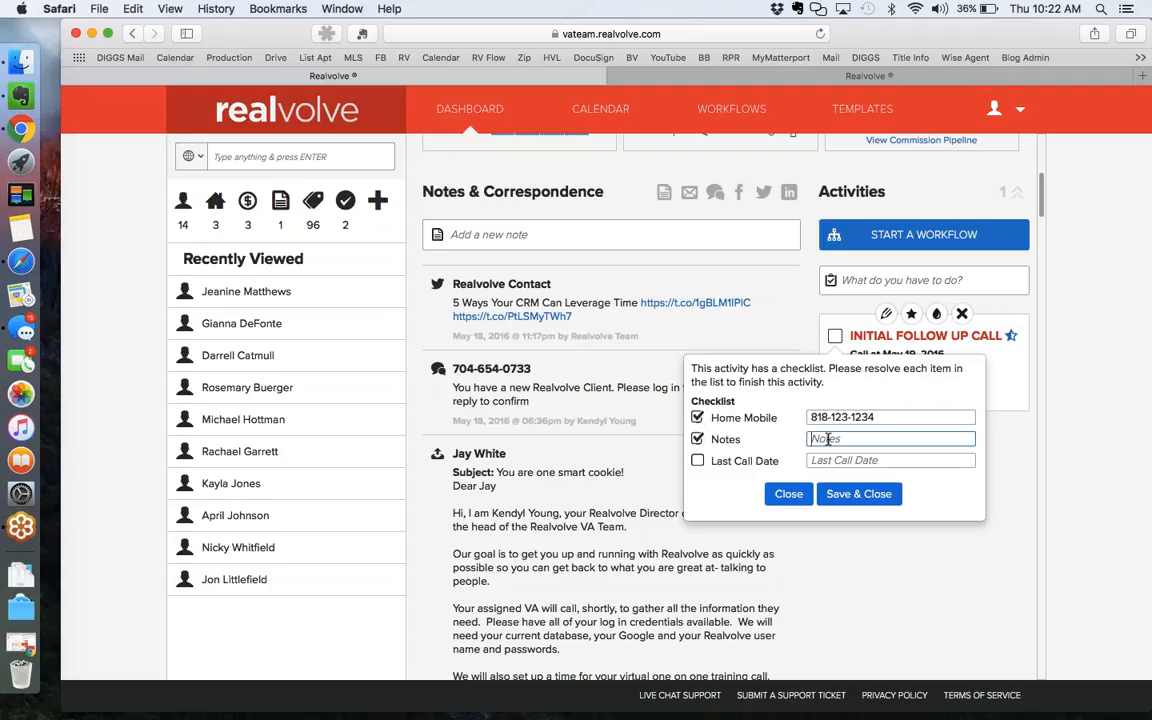
type("note")
type("pre appro")
type("ved, call me ")
type("next week")
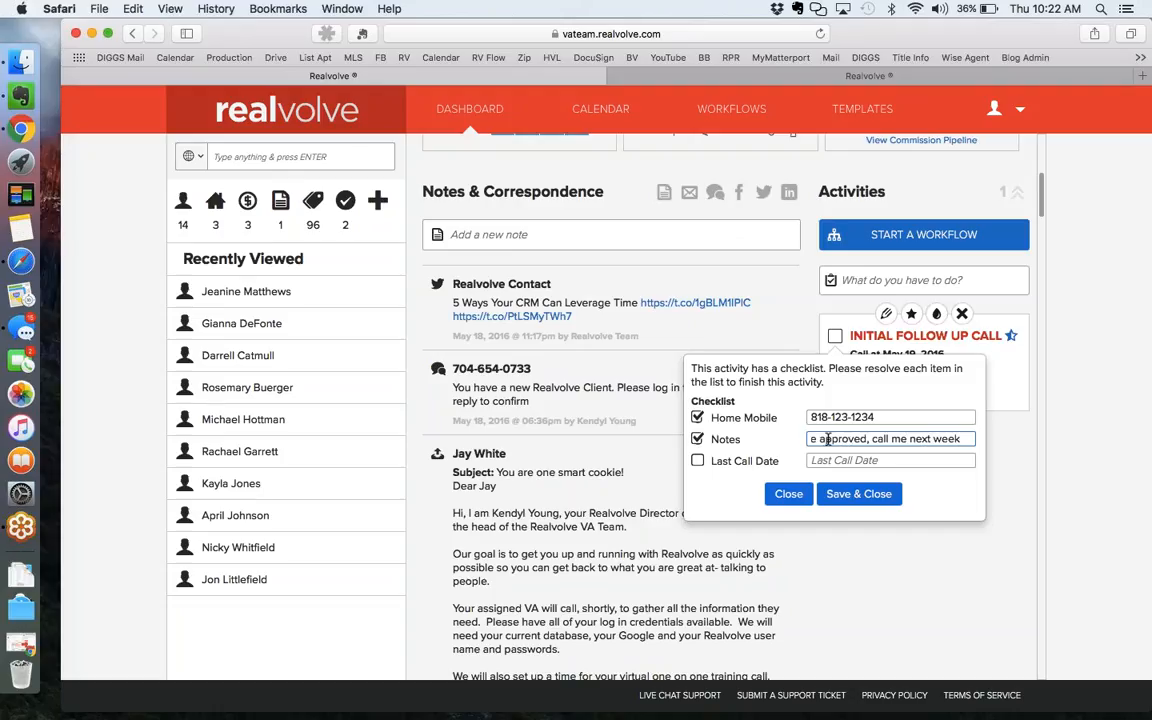
left_click(698, 461)
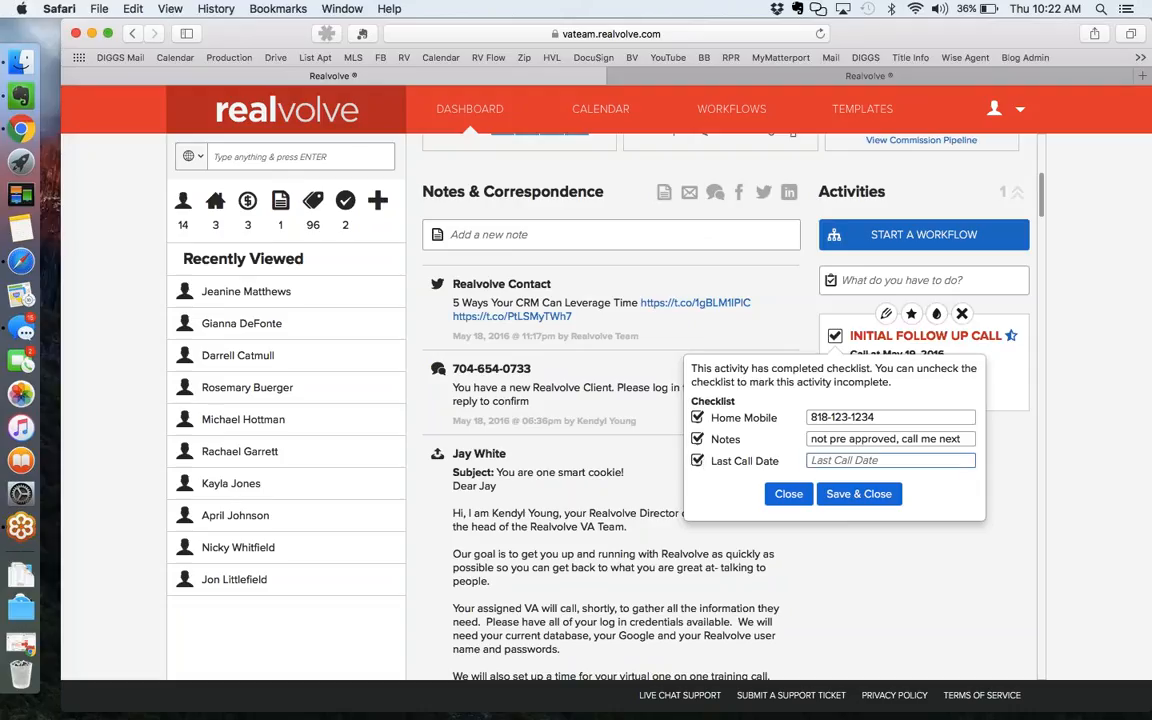
left_click(842, 460)
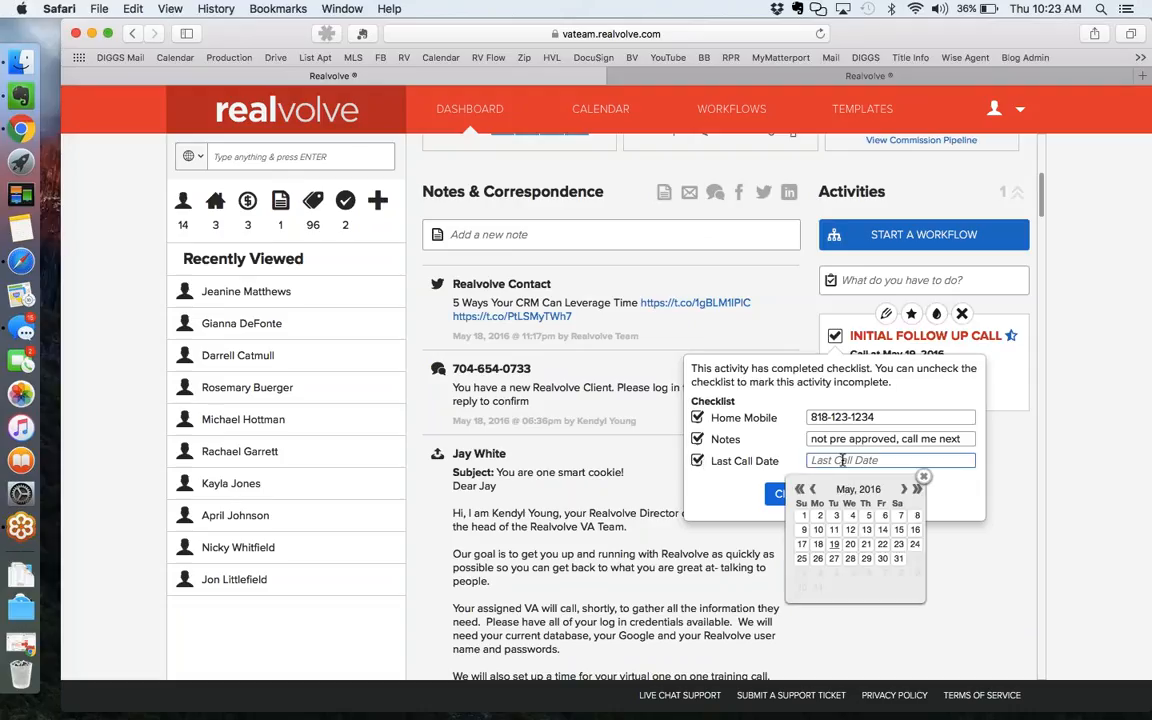
left_click(834, 545)
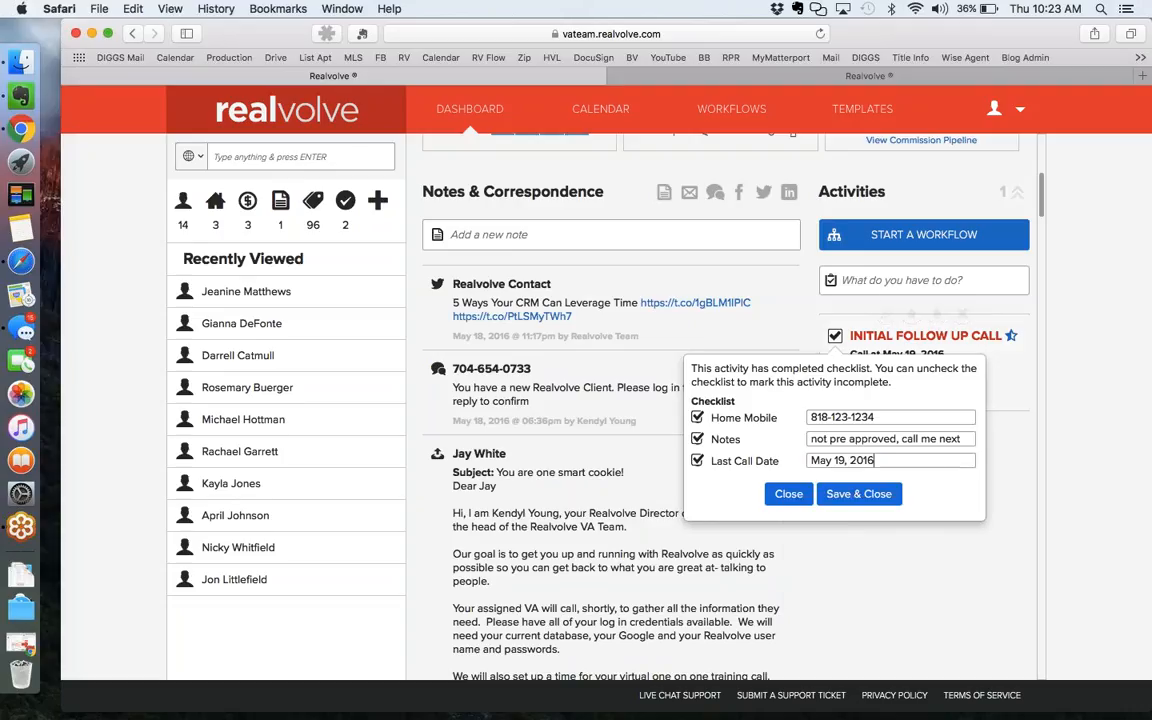
left_click(859, 495)
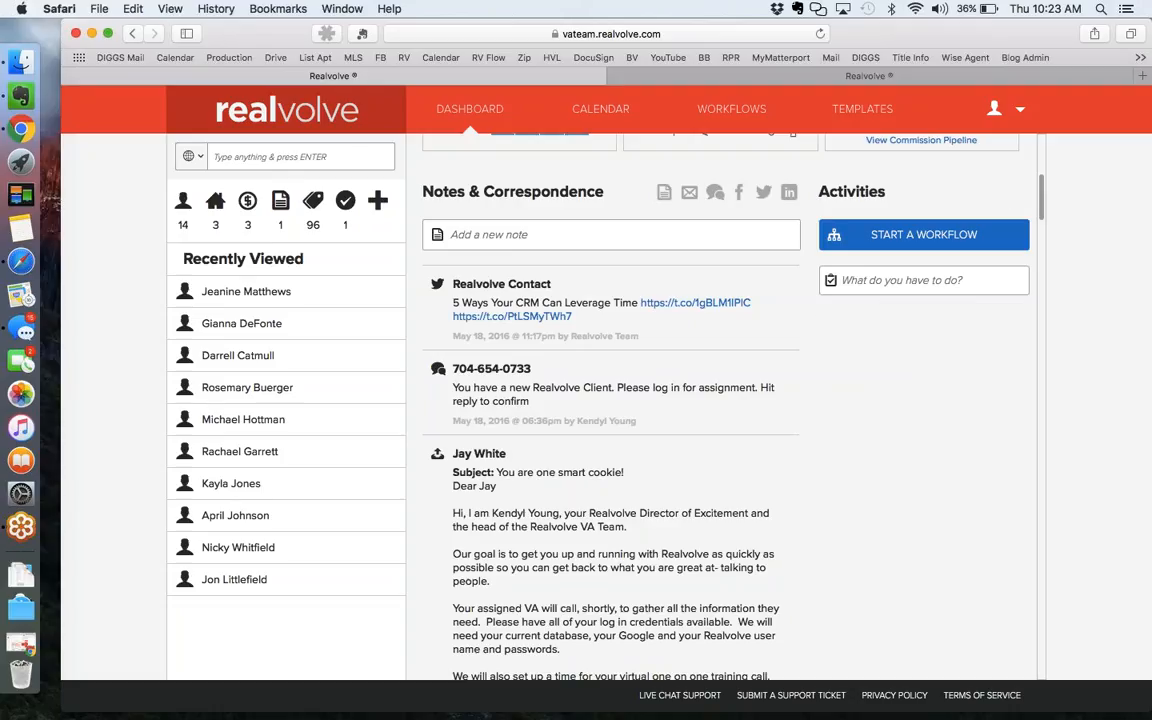
Search contacts by name for the buyer and open his record's Radar overview.
scroll(861, 468, "up", 5)
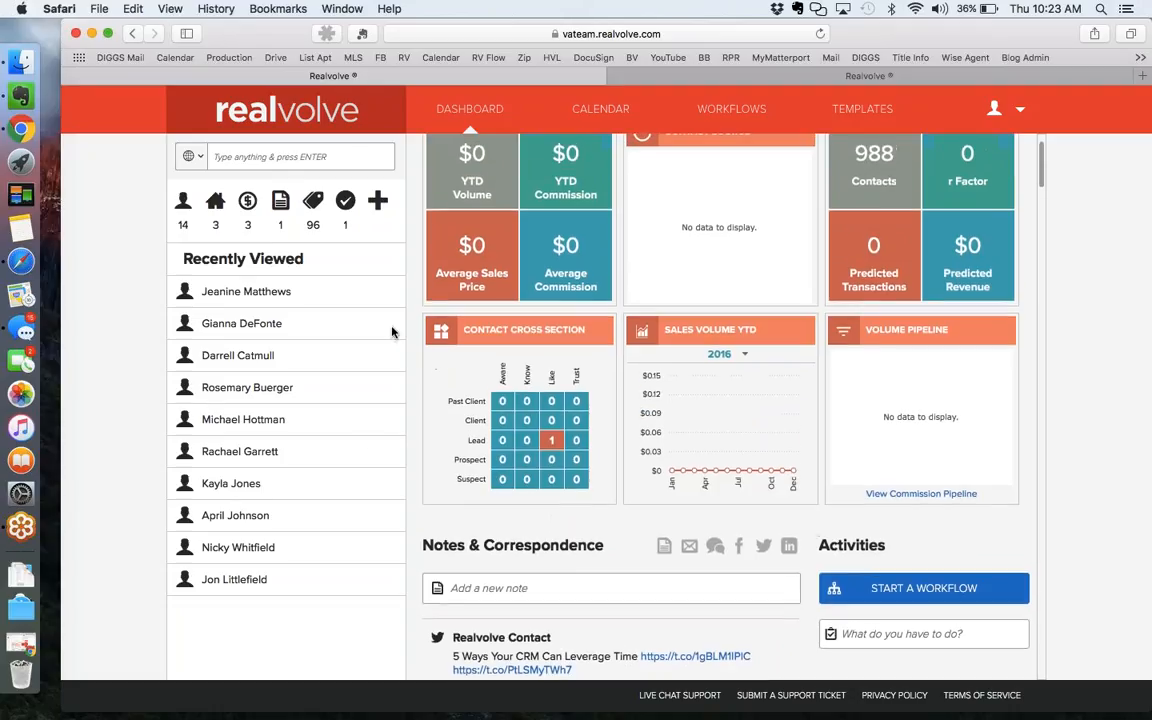
left_click(293, 152)
type("john buyer")
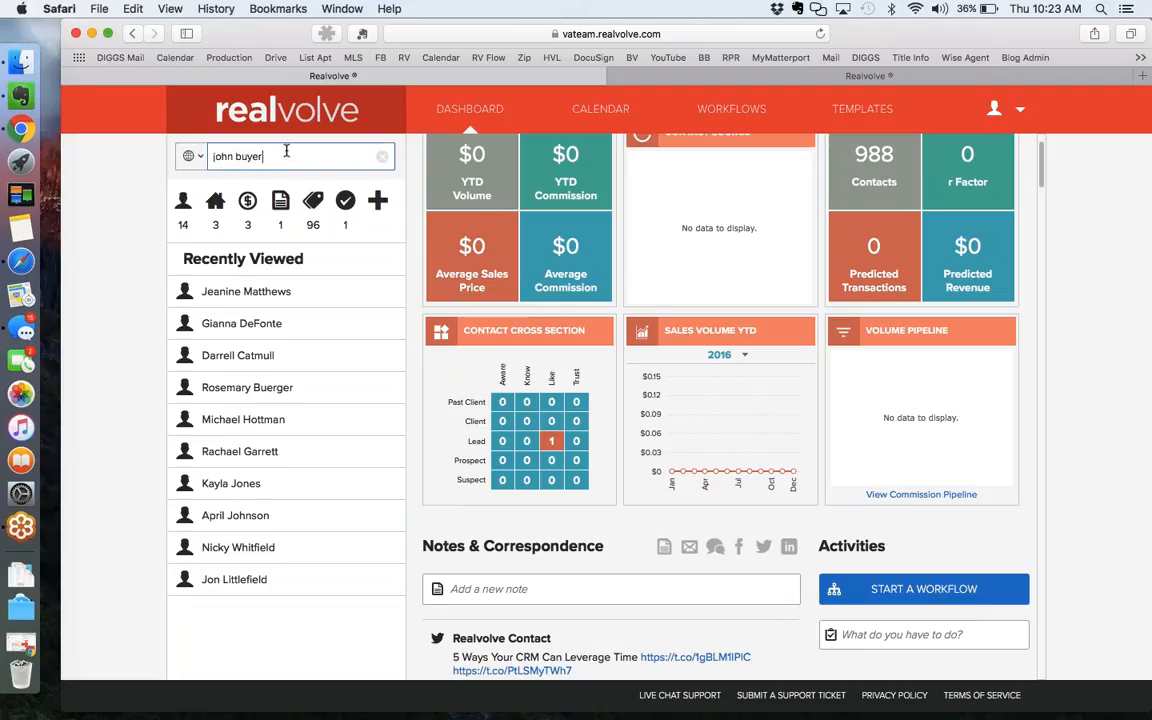
left_click(190, 156)
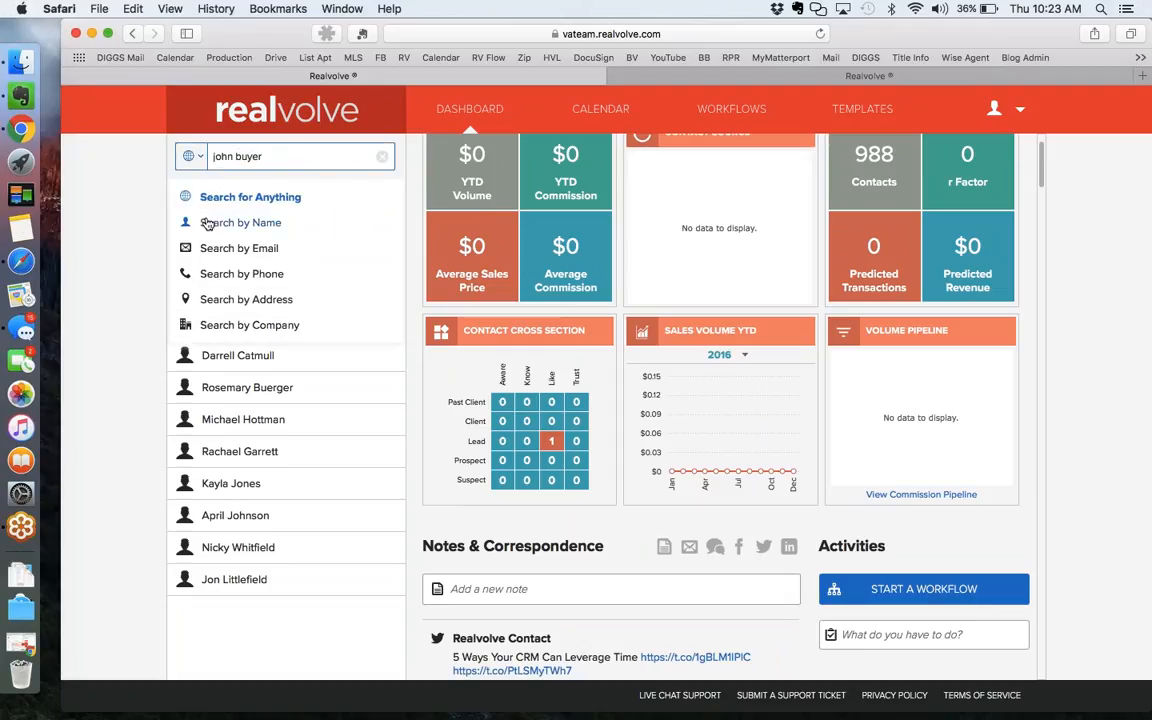
left_click(206, 223)
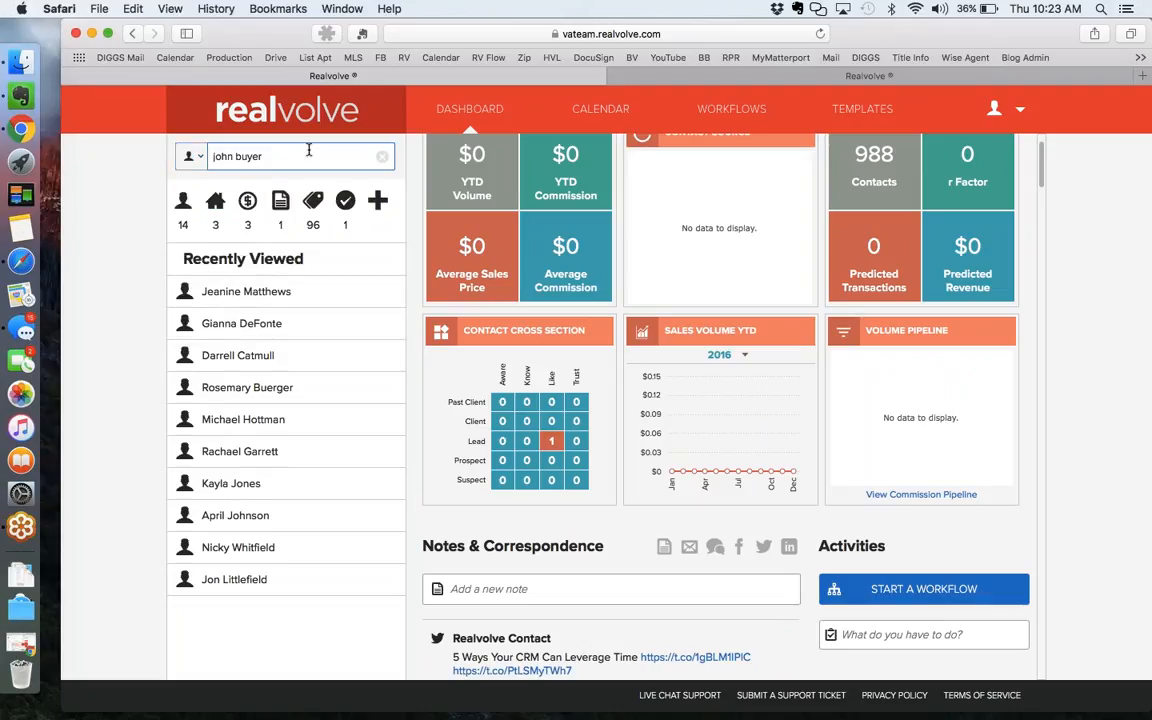
key("Return")
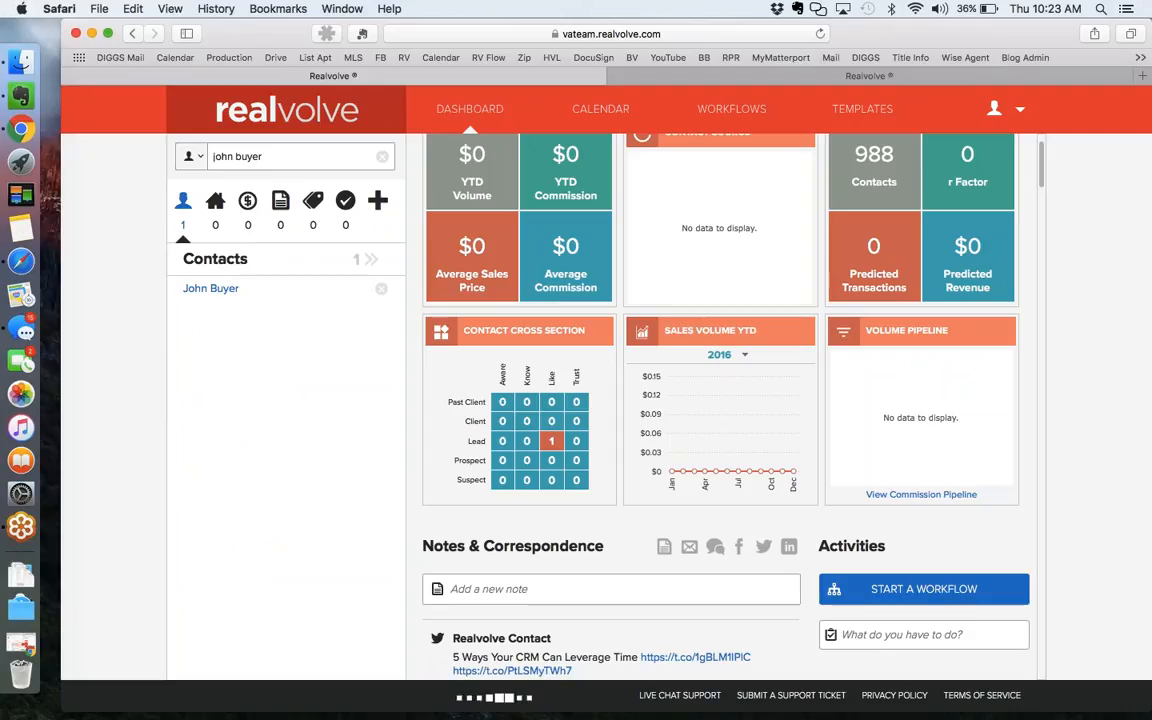
left_click(210, 288)
scroll(640, 410, "up", 1)
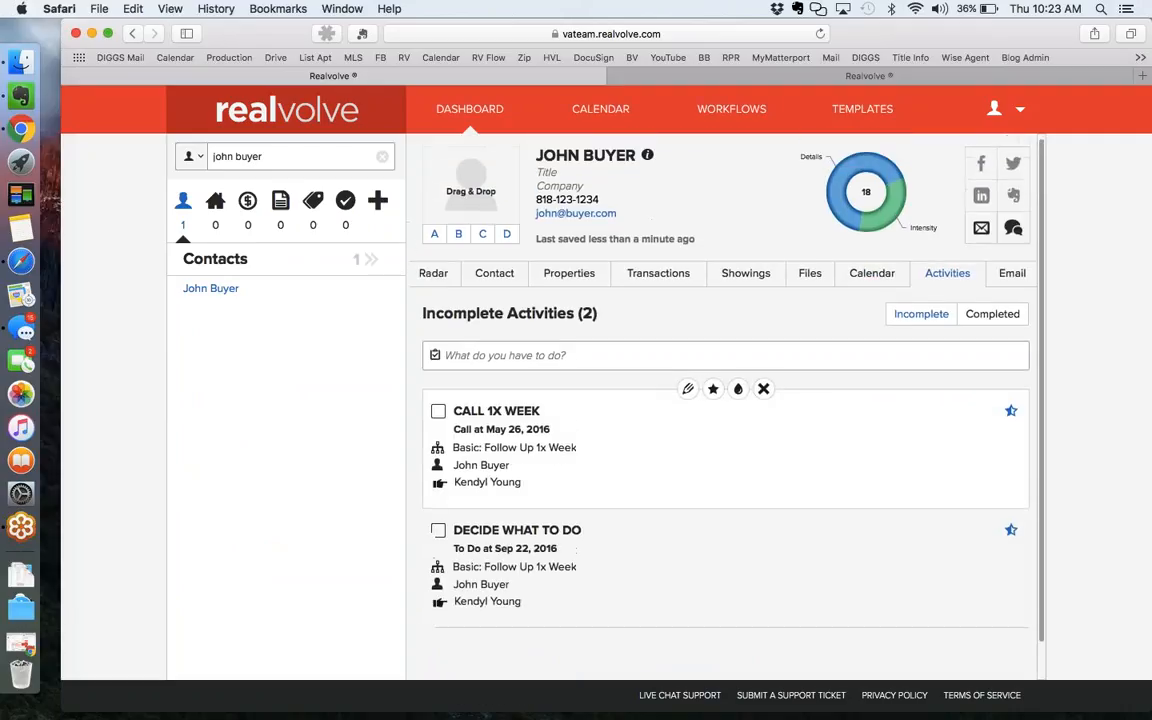
left_click(425, 283)
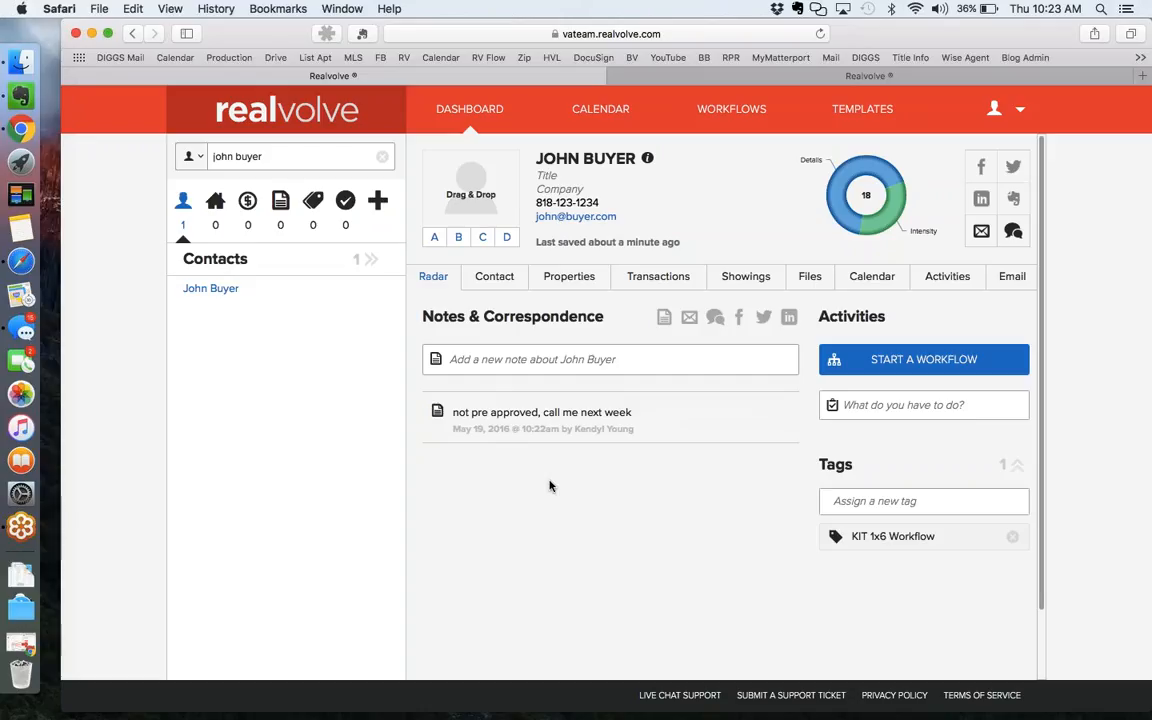
Open the Call 1x Week checklist, tick Last Call Date and set it to May 26, 2016.
left_click(948, 282)
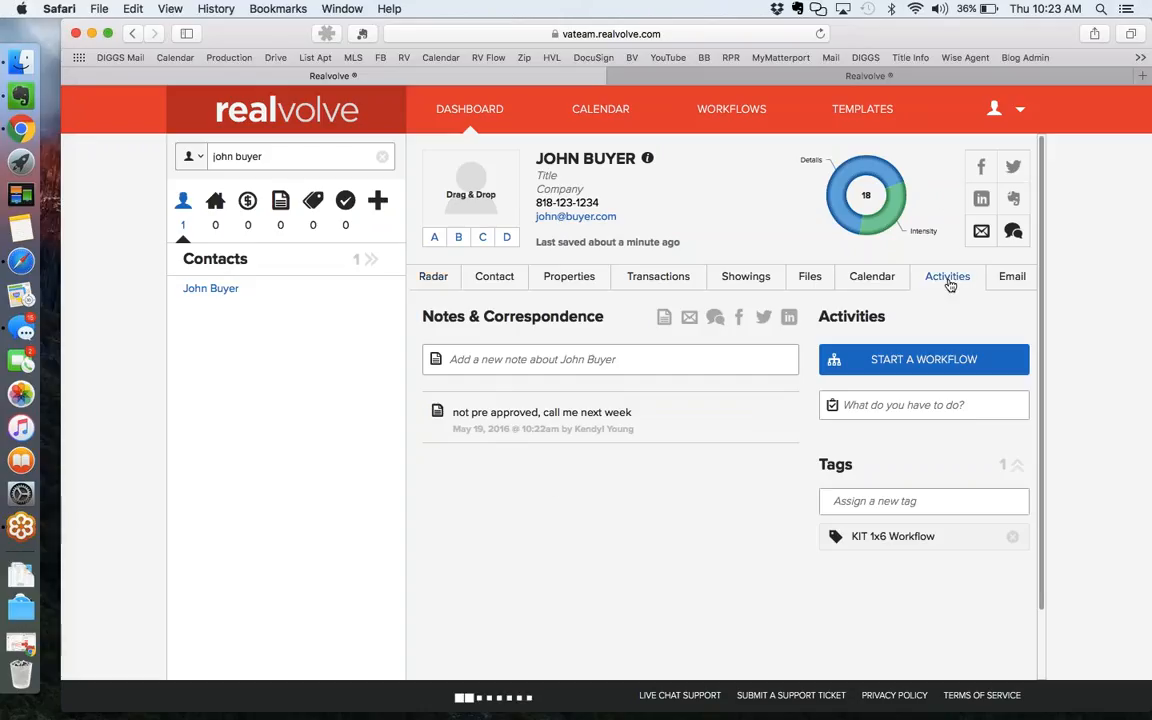
mouse_move(702, 452)
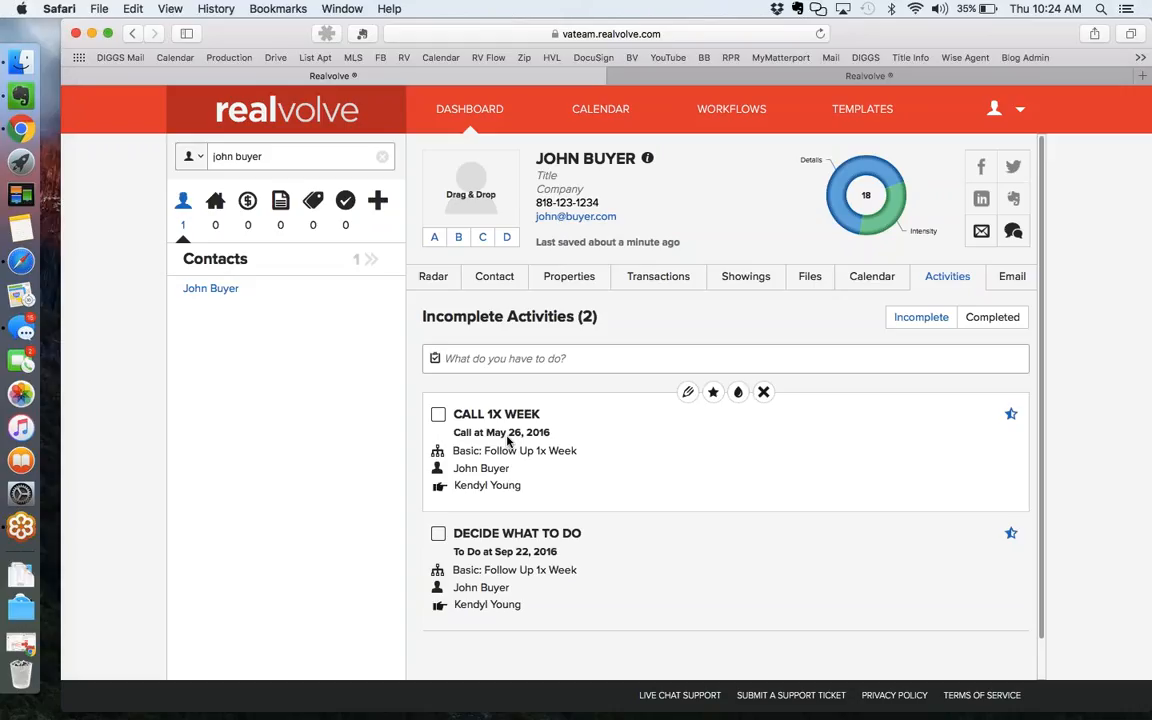
left_click(439, 415)
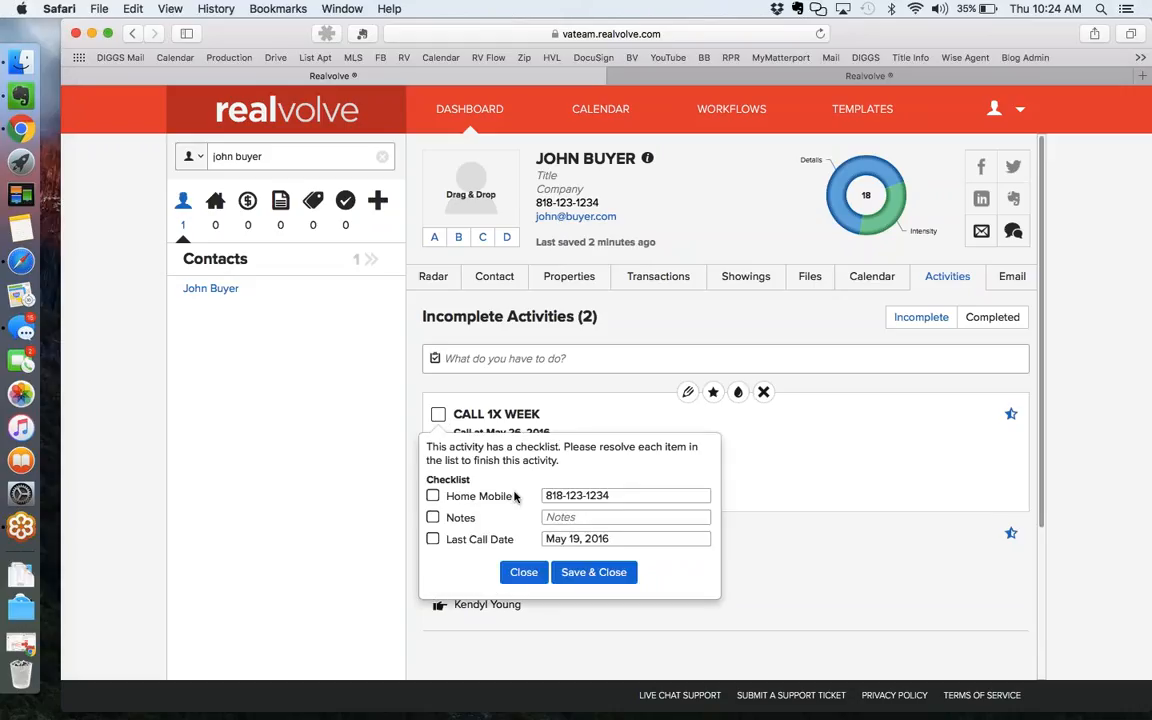
left_click(587, 518)
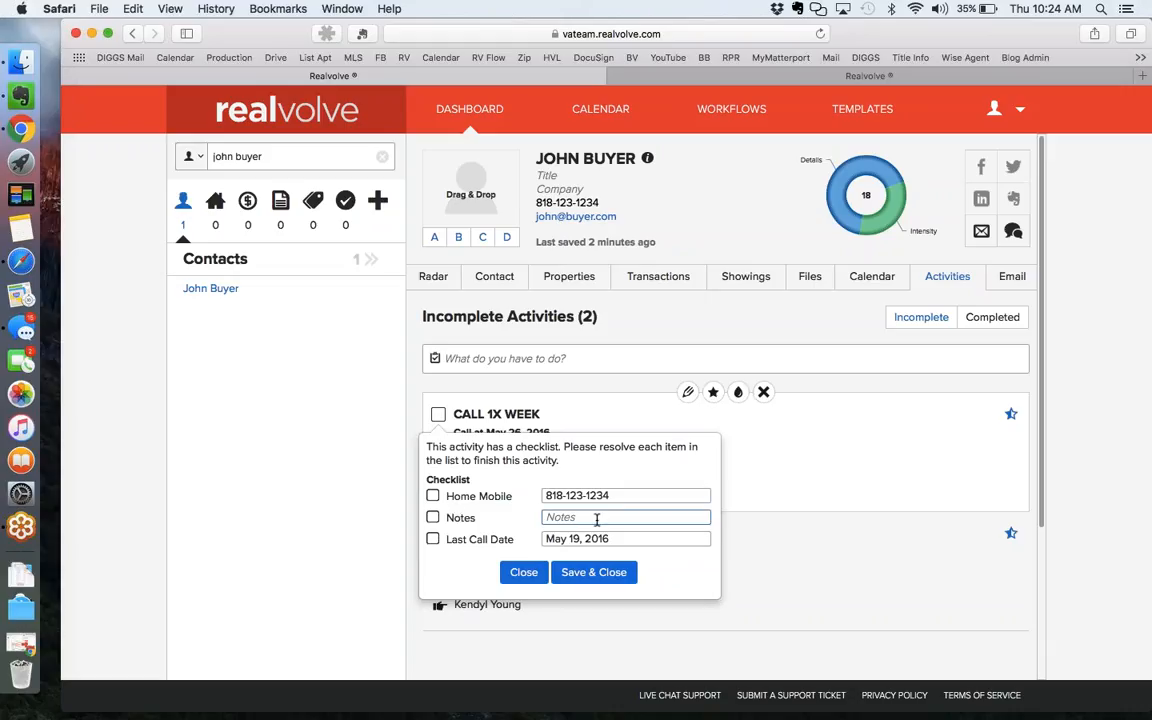
left_click(580, 540)
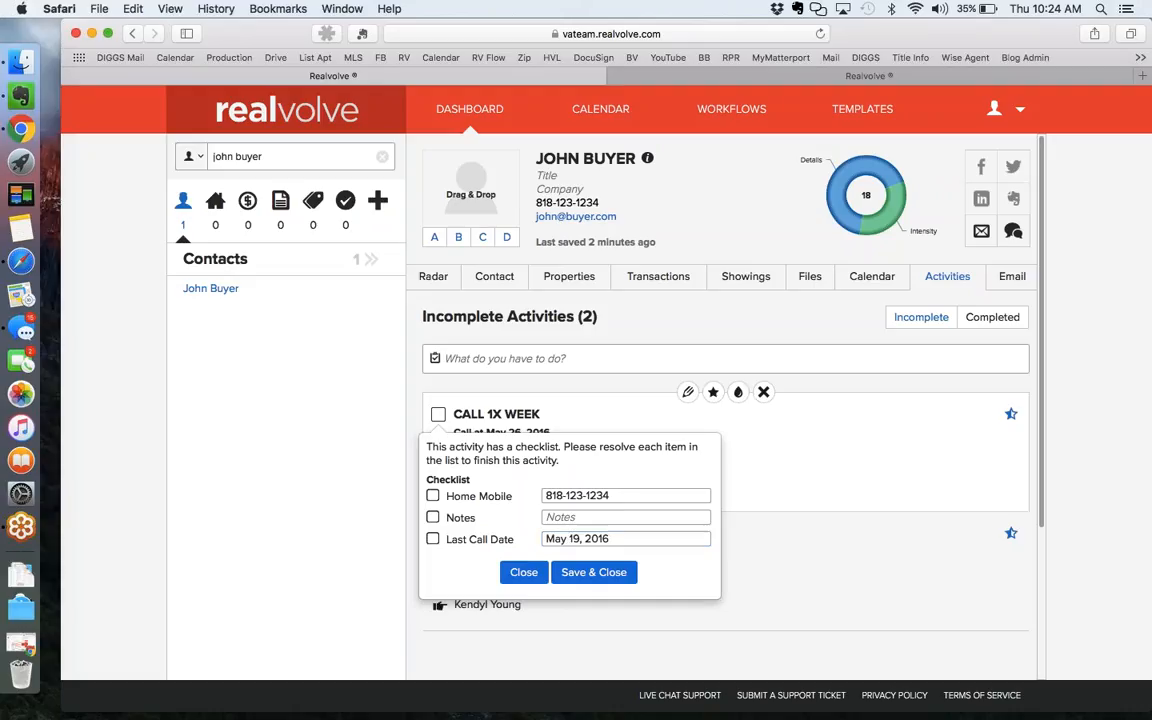
left_click(432, 539)
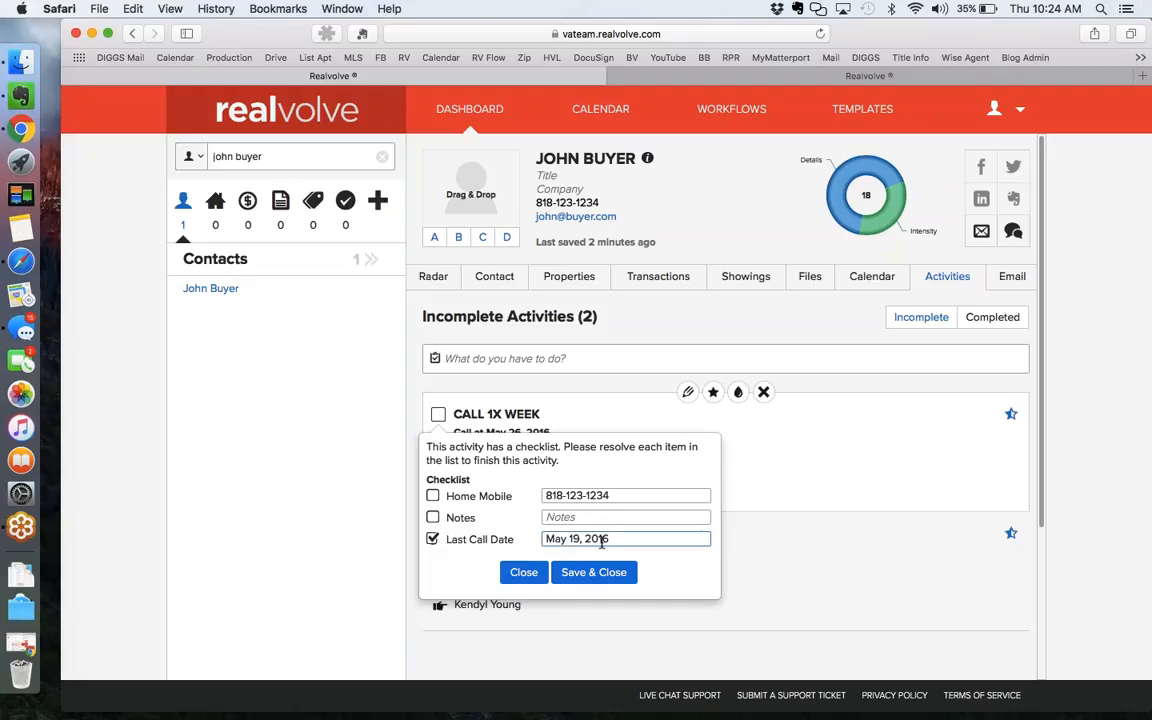
left_click(600, 540)
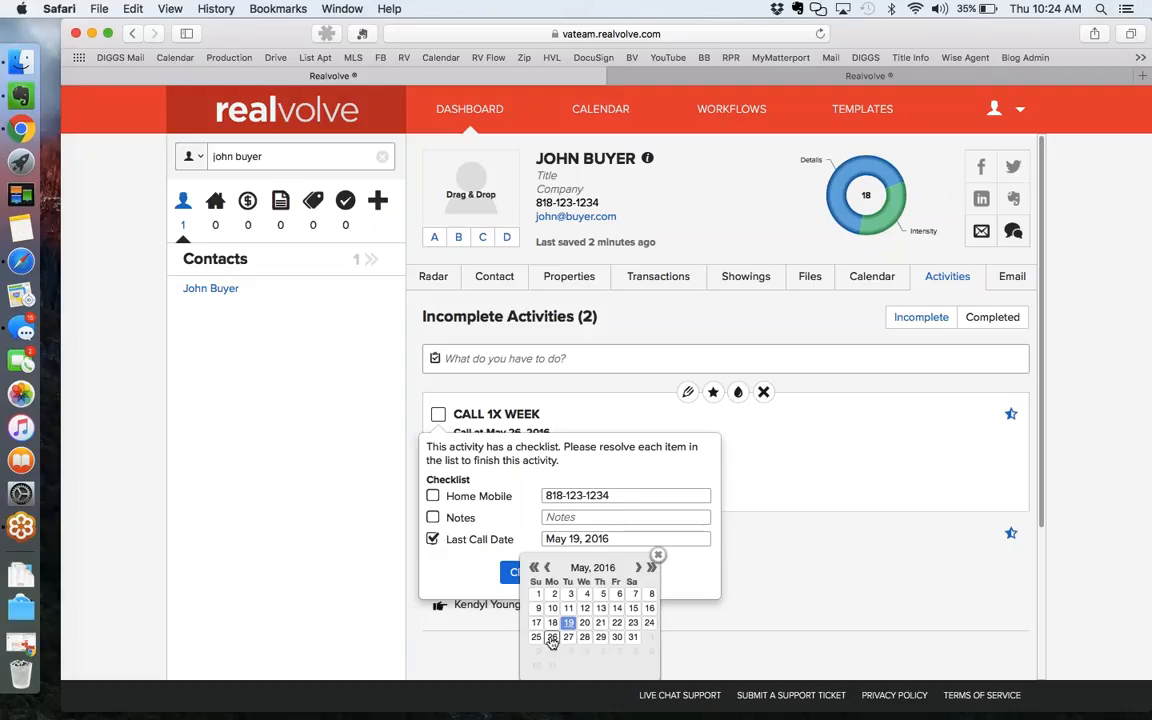
left_click(552, 638)
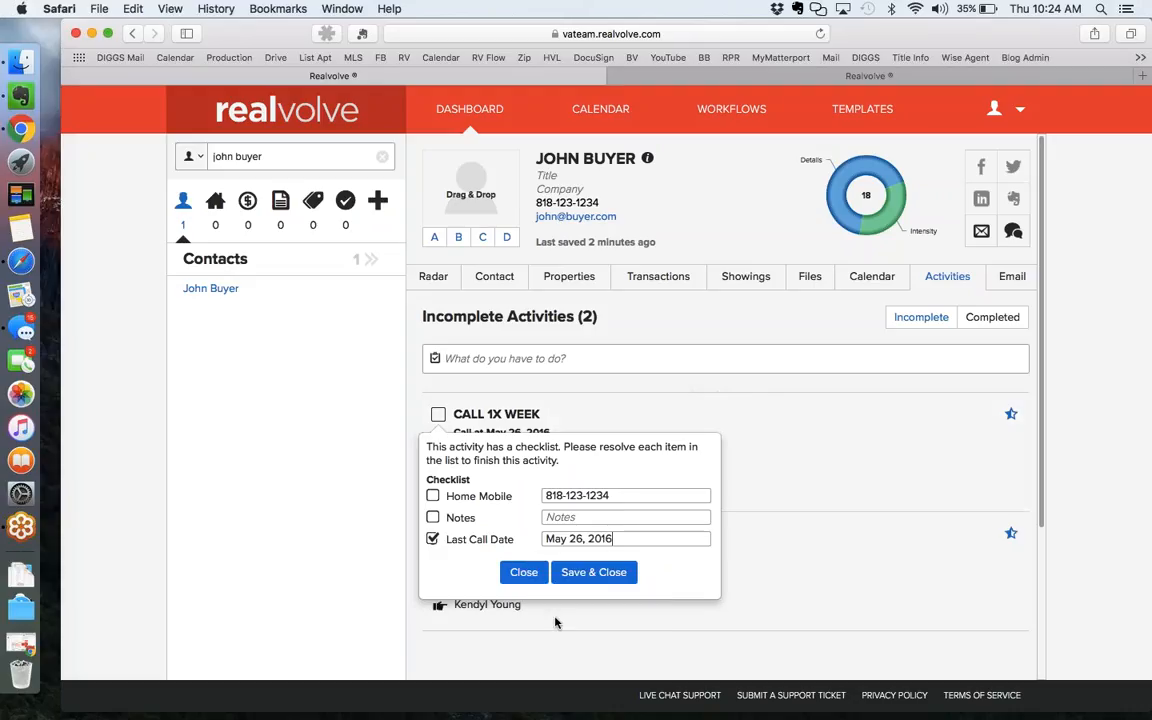
Save the Call 1x Week checklist and switch to the Follow Up on Lead- WW Example note in Evernote.
left_click(589, 576)
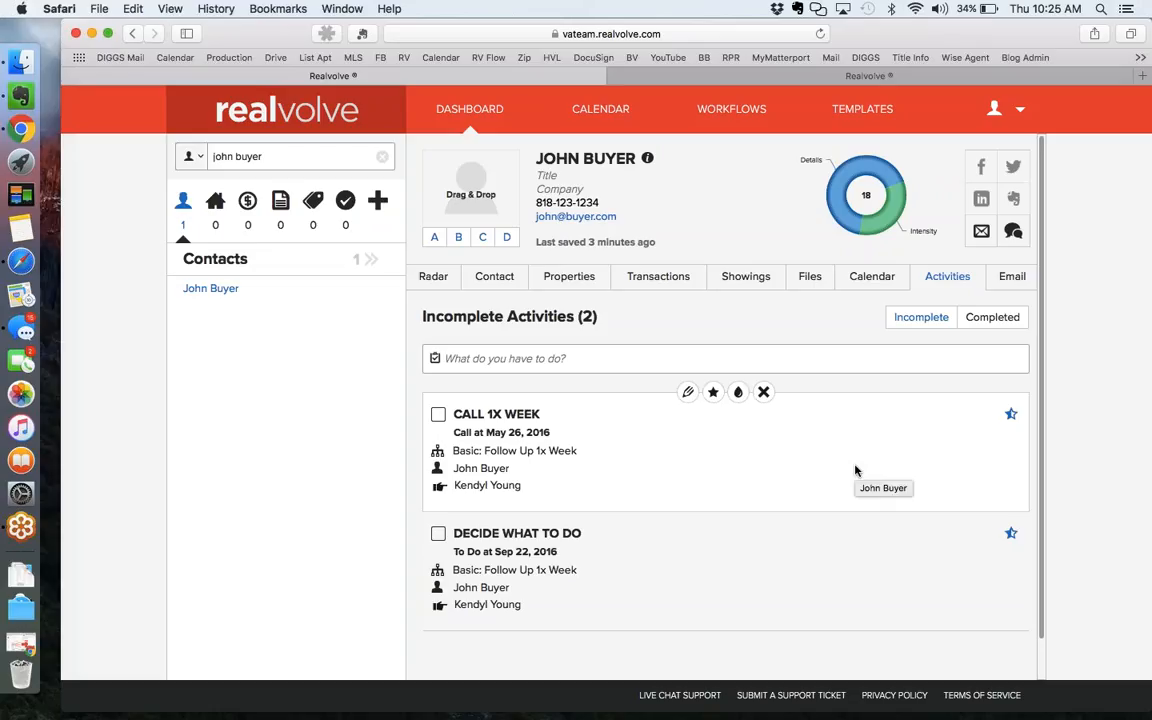
key("ctrl+Right")
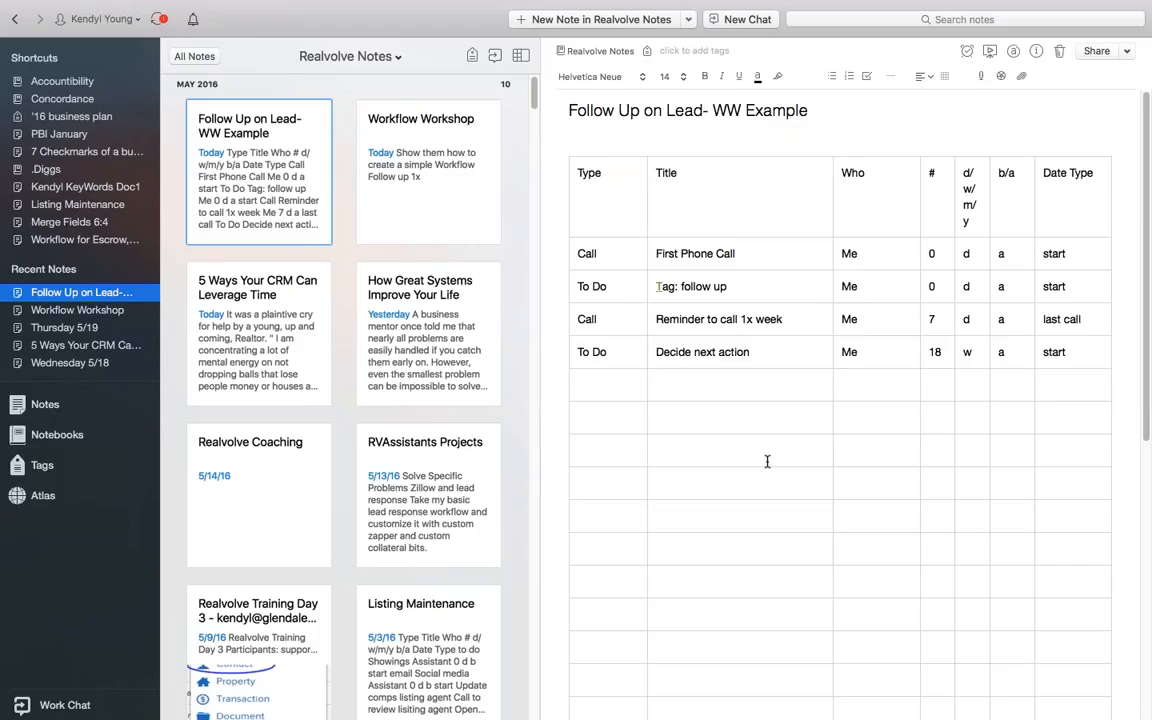
View the Listing Maintenance note in Evernote, then the Workflow for Escrow, Seller note.
left_click(53, 206)
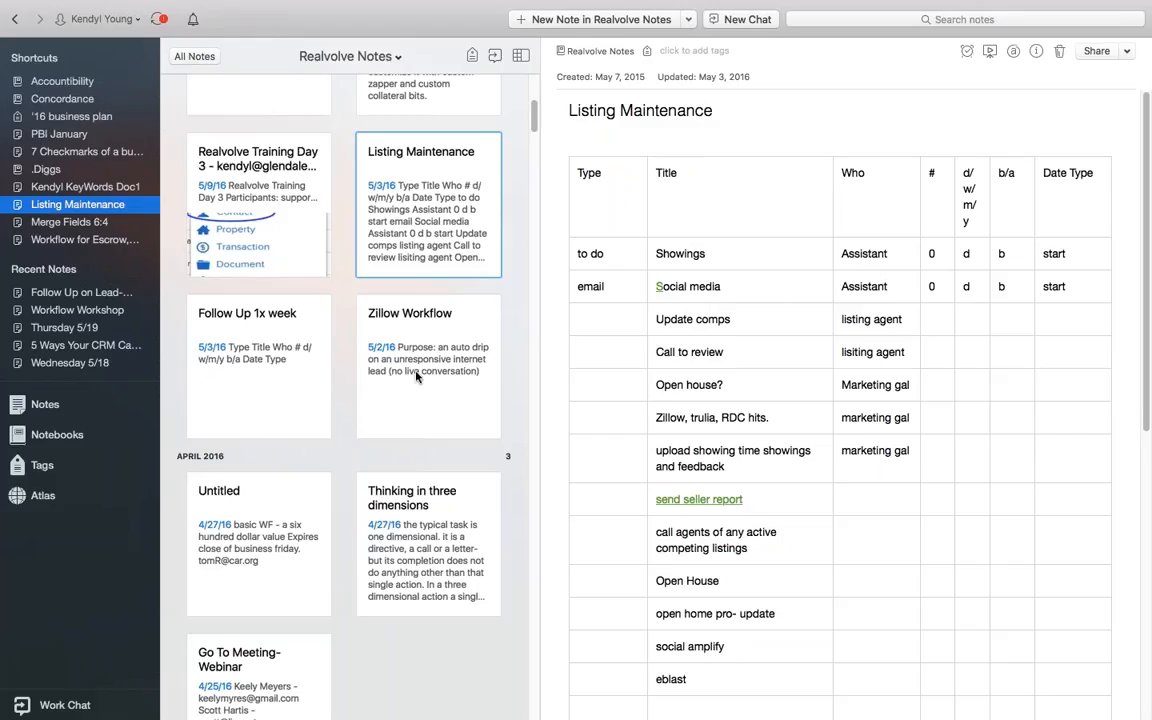
left_click(87, 241)
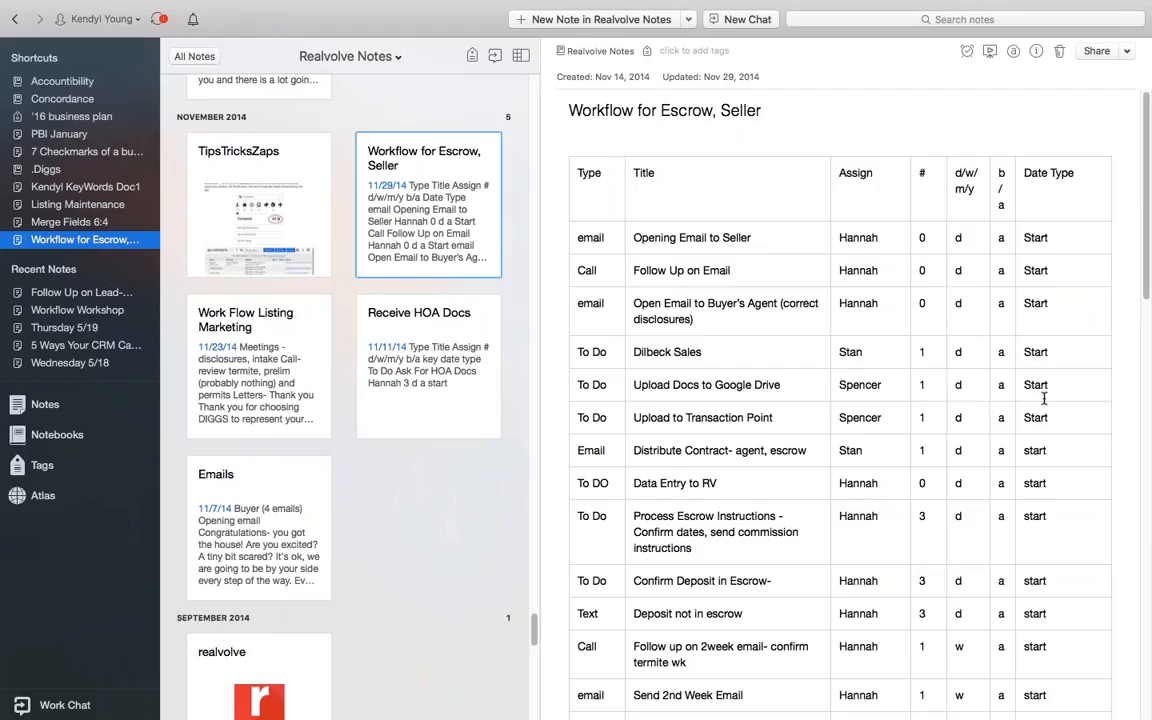
scroll(1043, 397, "down", 5)
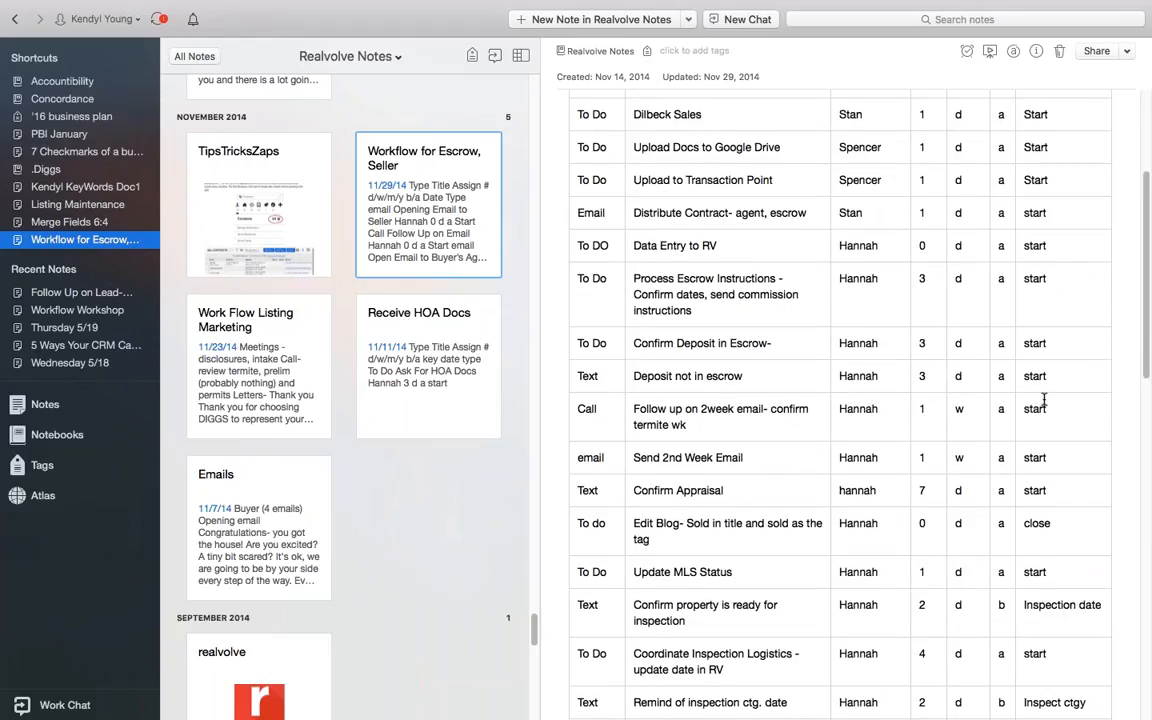
scroll(1055, 617, "down", 3)
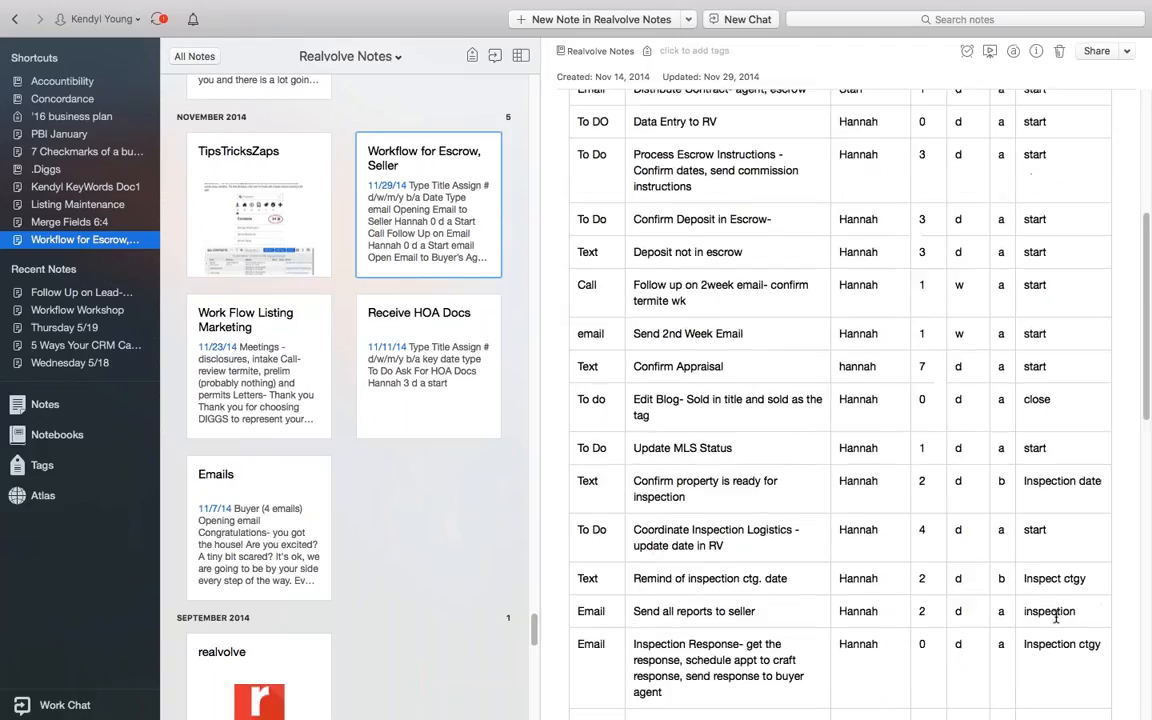
scroll(1054, 617, "down", 3)
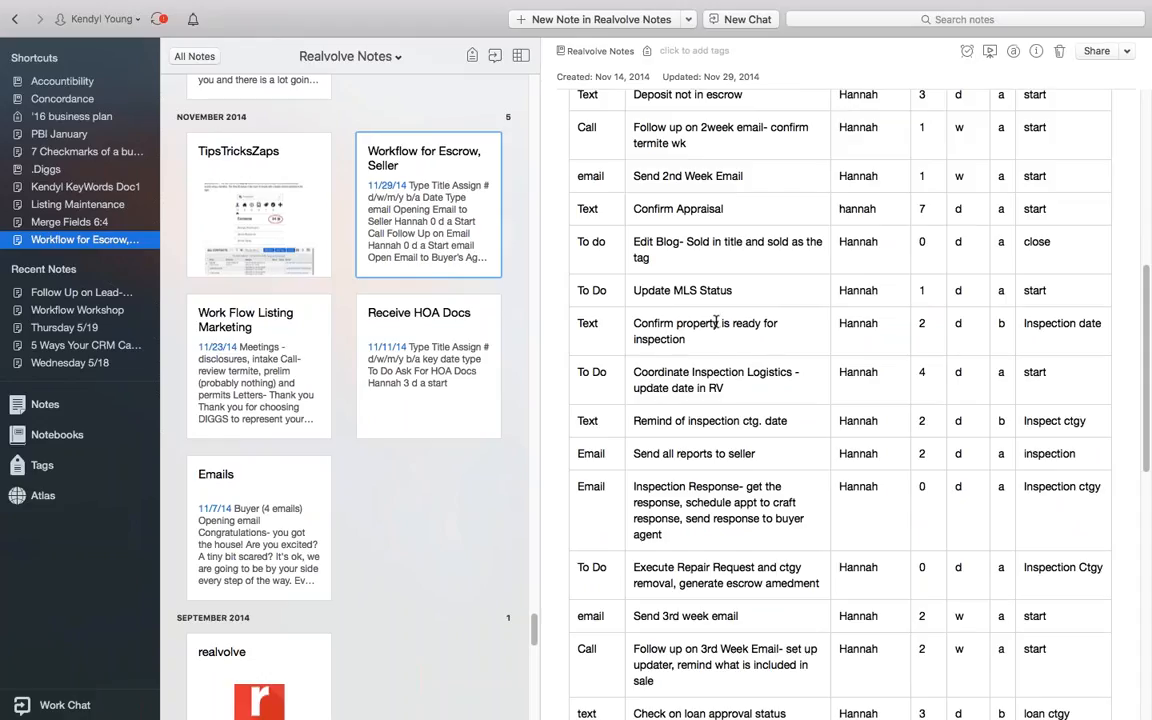
scroll(1071, 537, "down", 1)
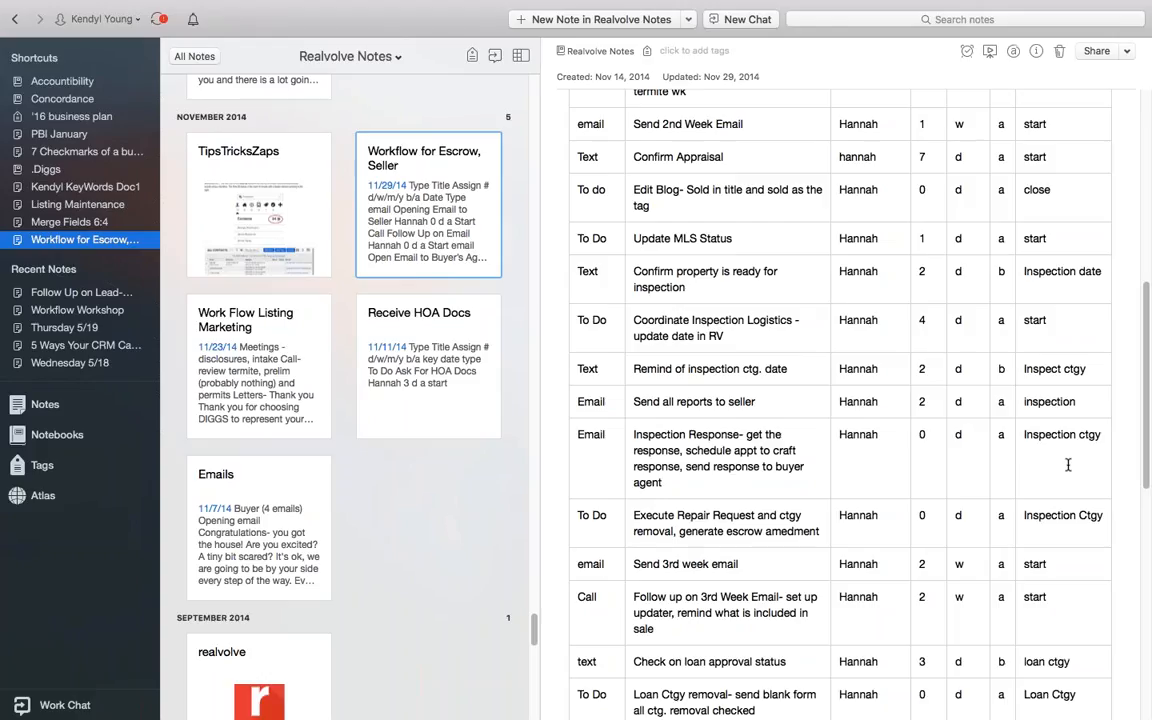
scroll(1067, 464, "up", 10)
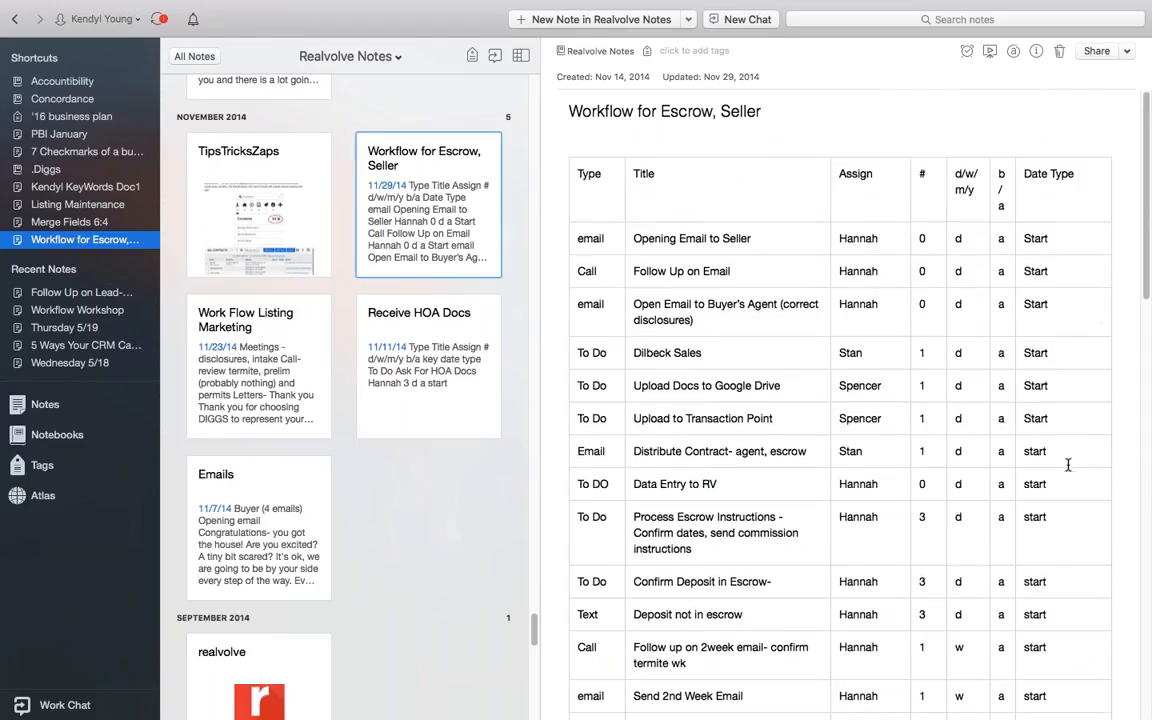
Scroll through the Merge Fields 6:4 note's contact and property merge-field PDF, then return to Realvolve.
left_click(78, 224)
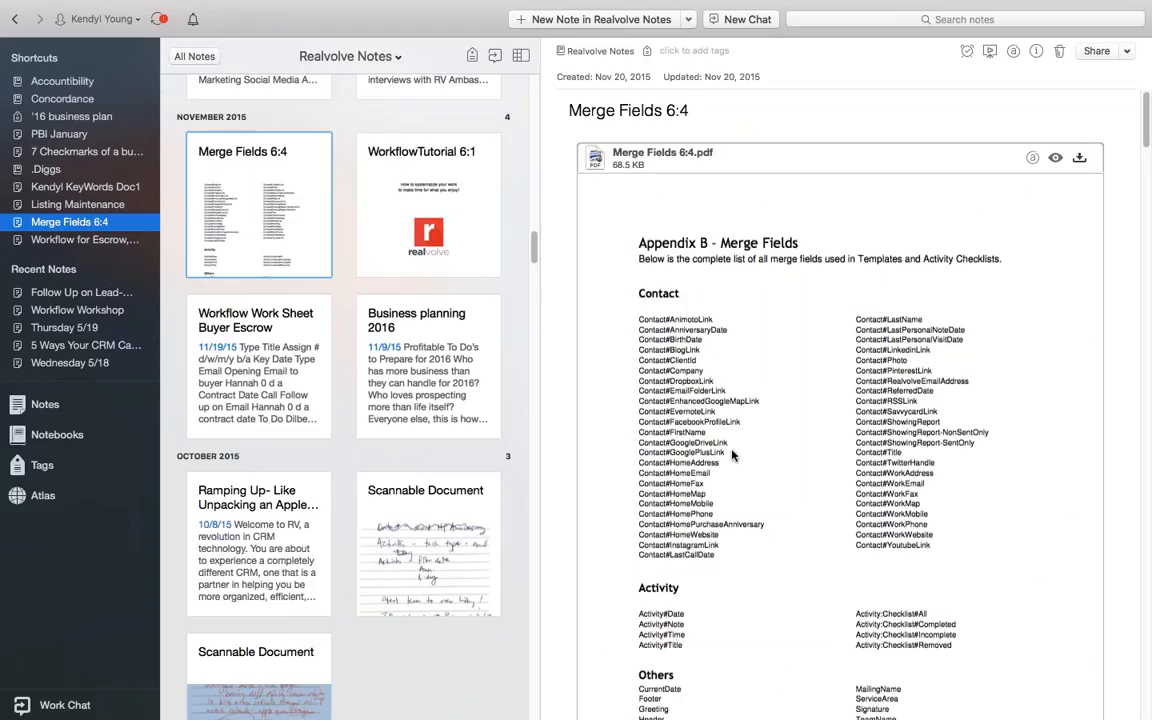
scroll(732, 454, "down", 4)
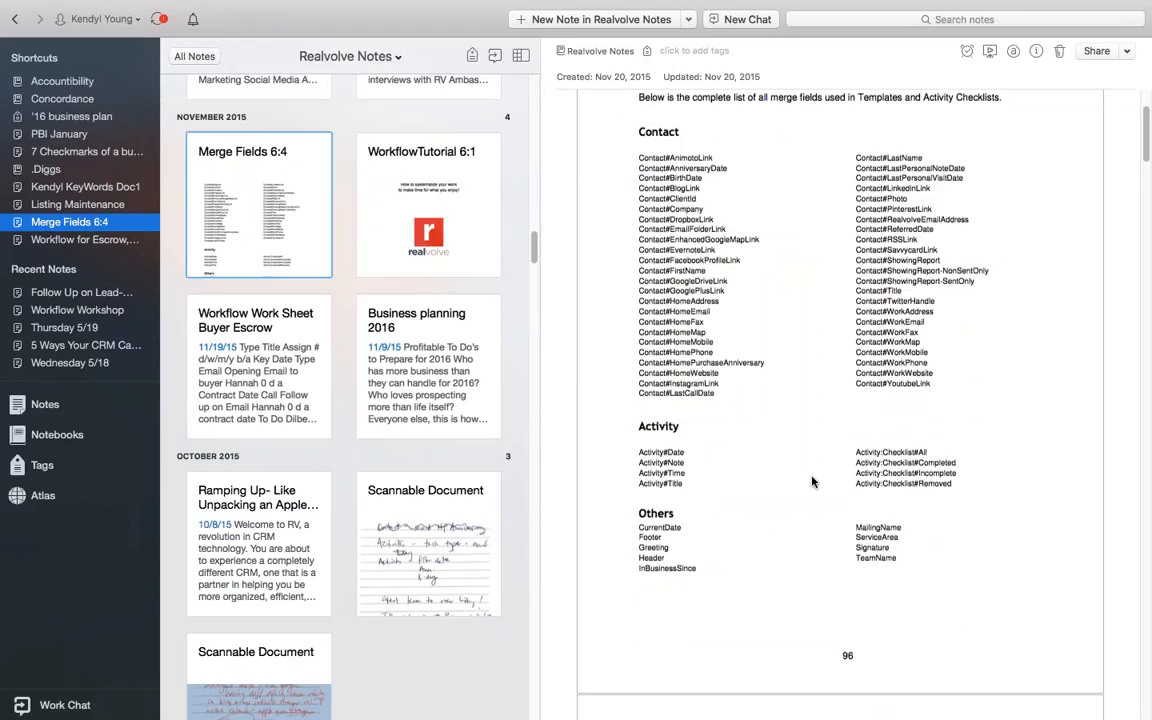
scroll(812, 482, "down", 10)
scroll(812, 482, "down", 15)
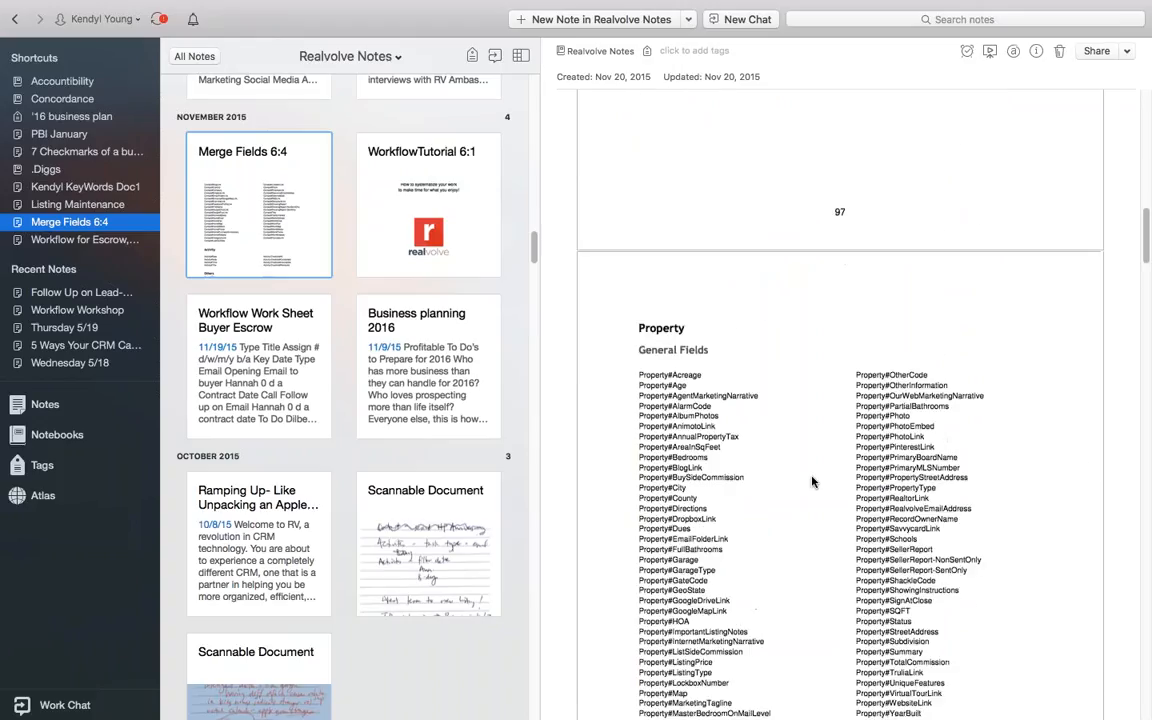
scroll(812, 481, "down", 1)
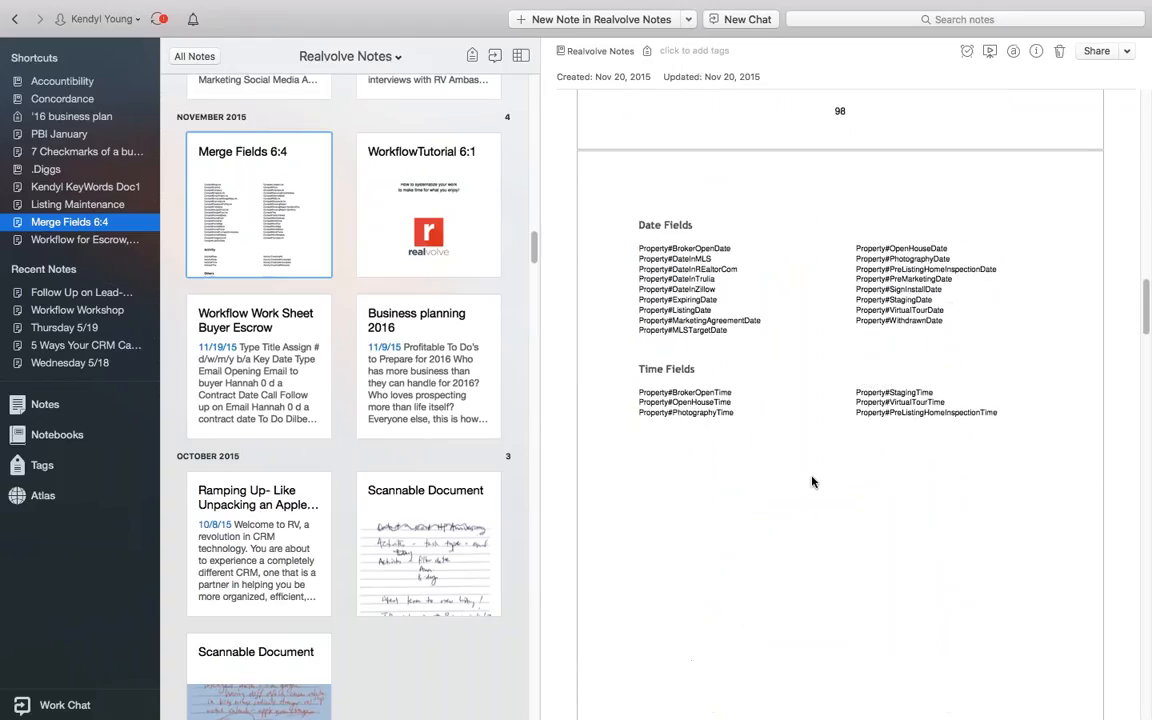
scroll(812, 482, "down", 10)
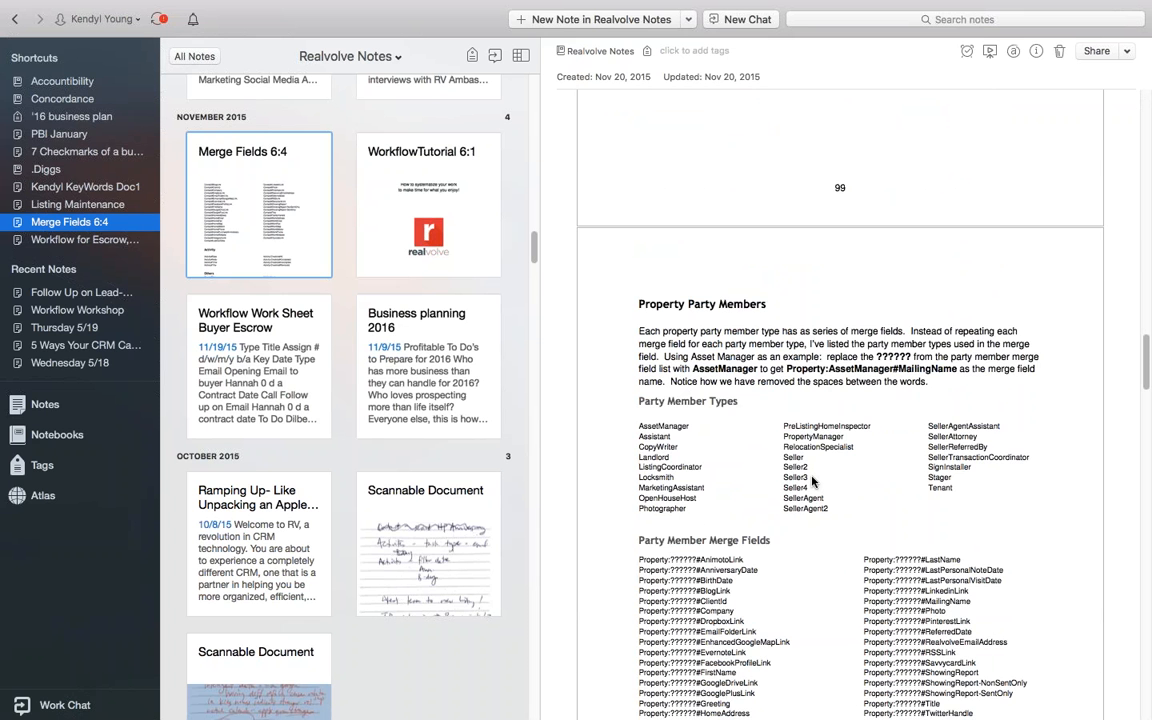
scroll(812, 482, "down", 11)
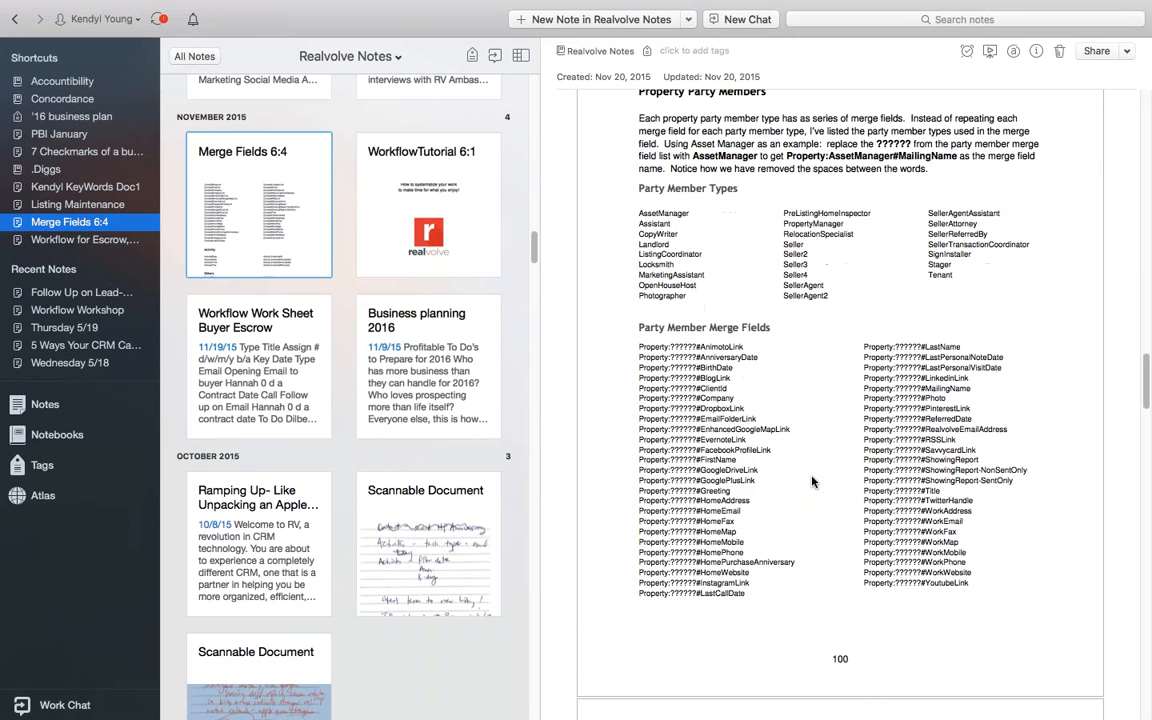
key("ctrl+Left")
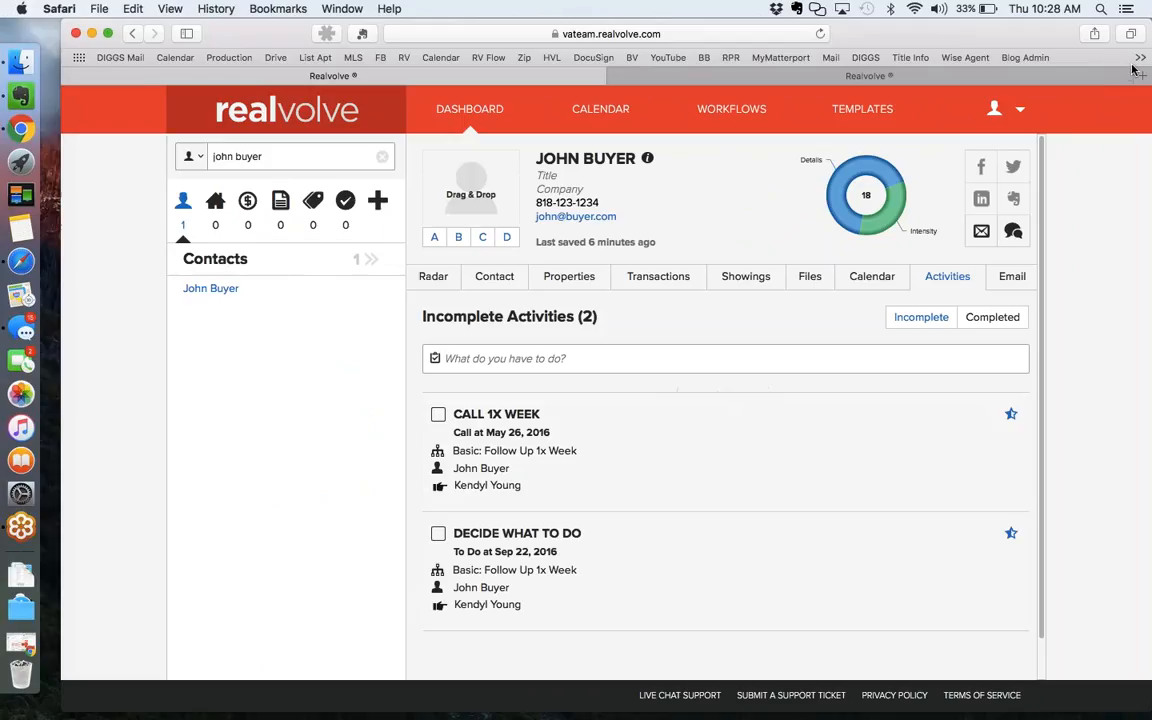
Check the buyer contact's two incomplete activities in Realvolve, then return to the Merge Fields 6:4 note.
left_click(1133, 70)
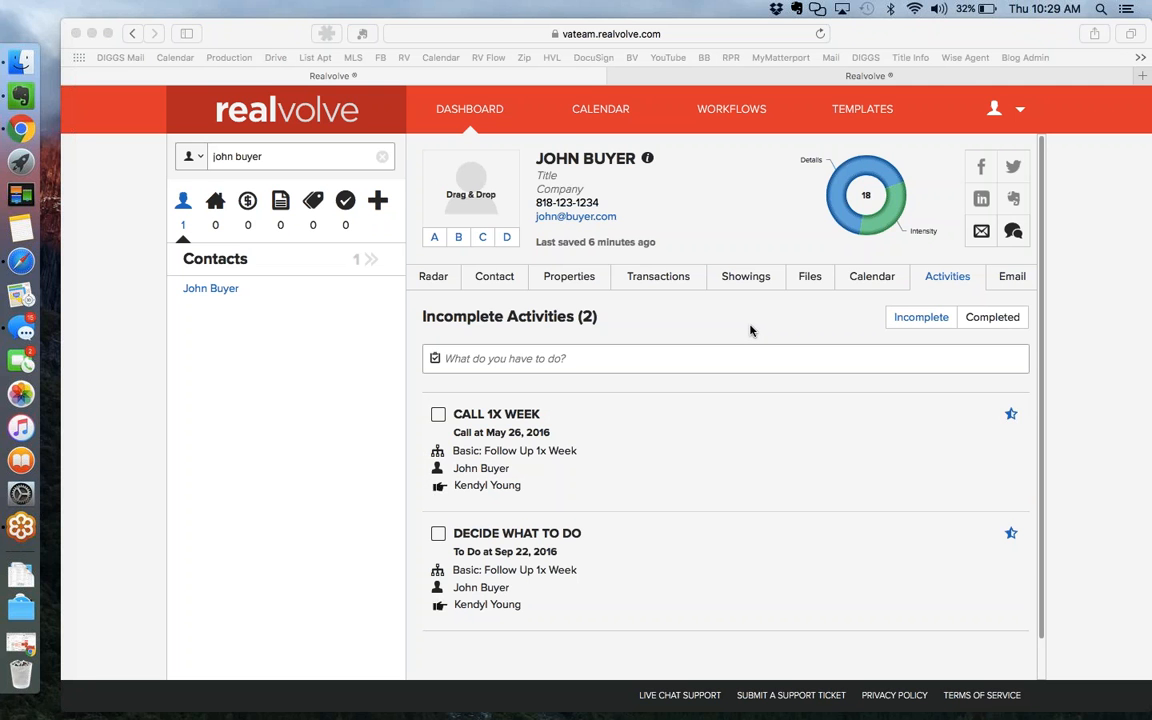
key("ctrl+Right")
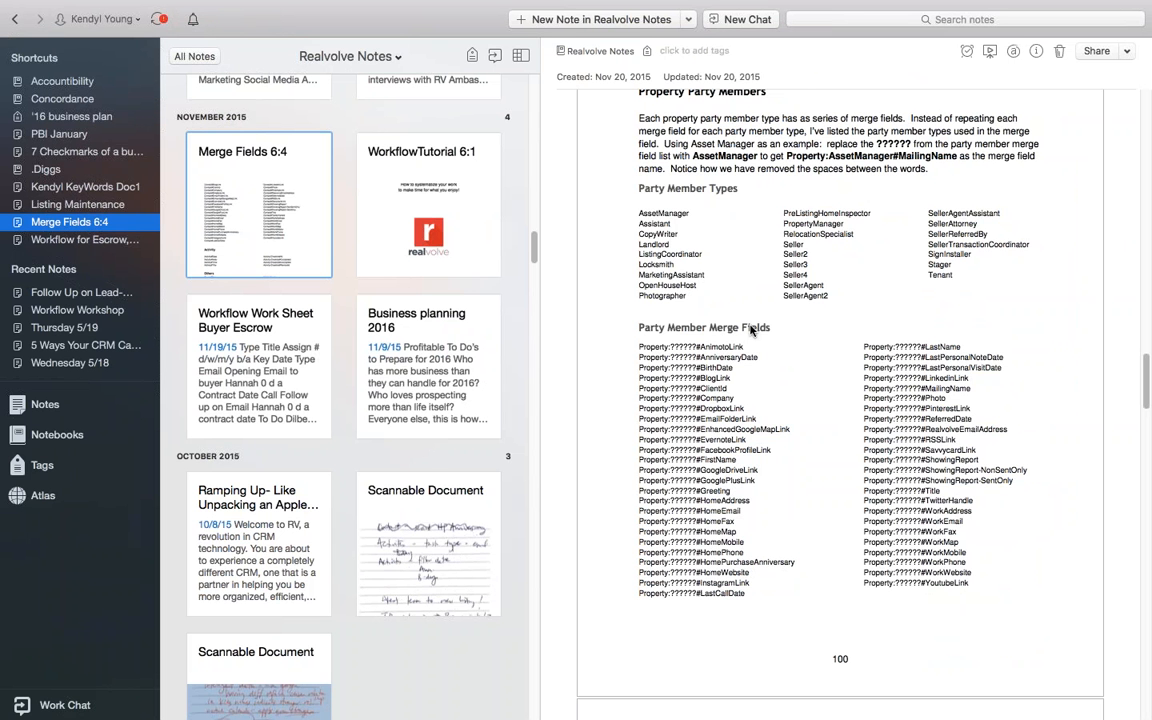
Flip between Evernote and Realvolve, ending on the Call 1x Week and Decide what to do activities.
key("ctrl+Left")
key("ctrl+Right")
key("ctrl+Left")
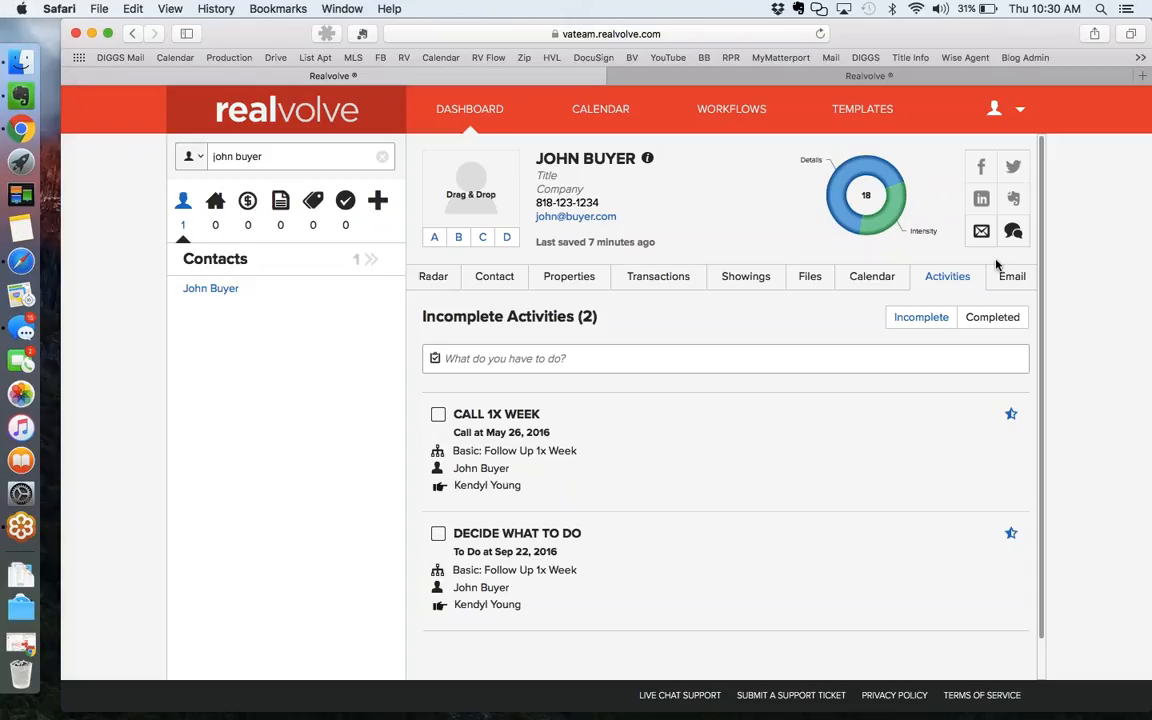
mouse_move(634, 442)
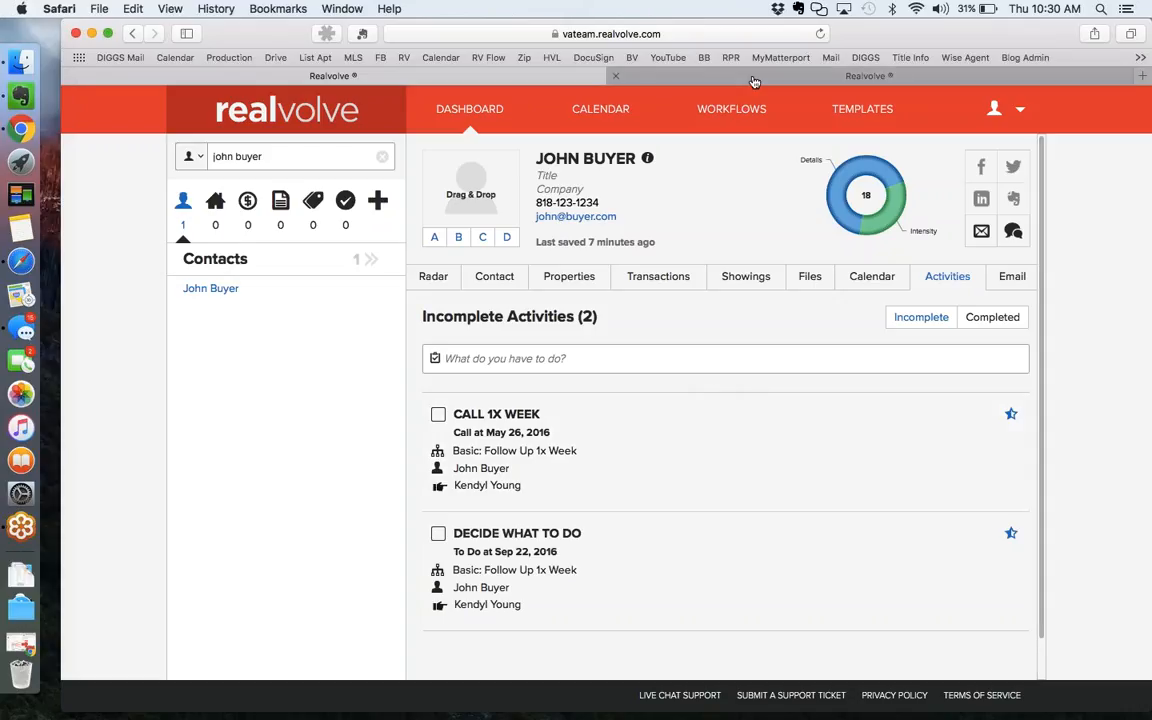
left_click(755, 80)
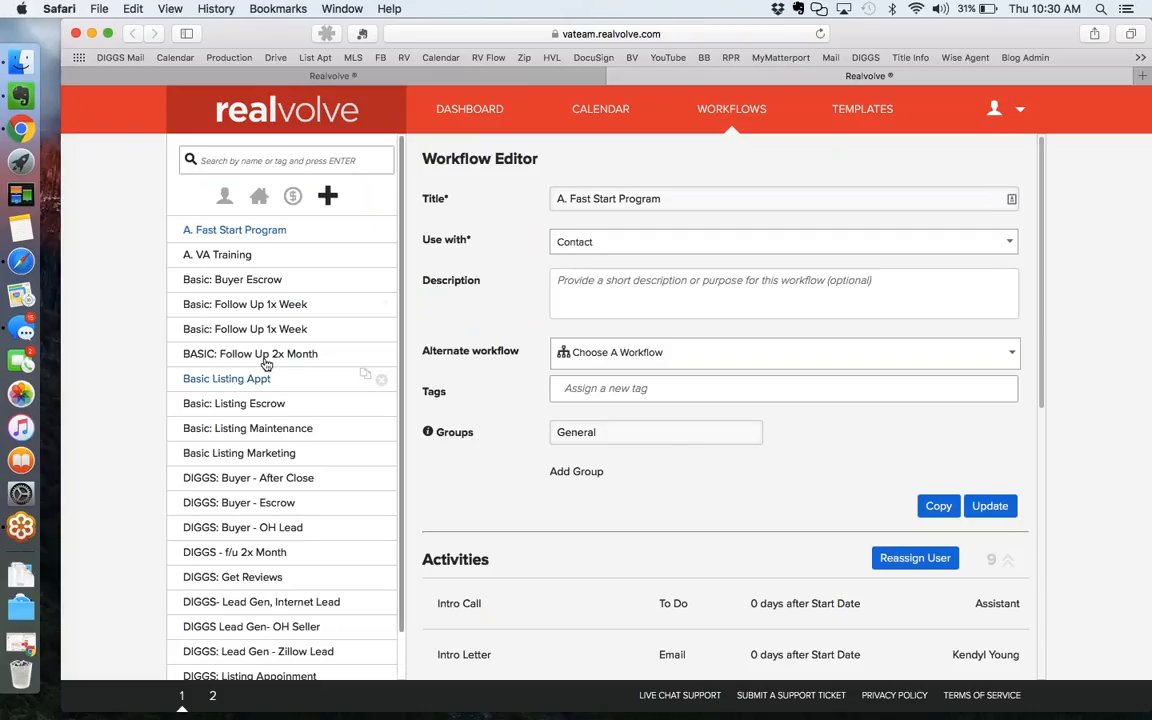
left_click(279, 315)
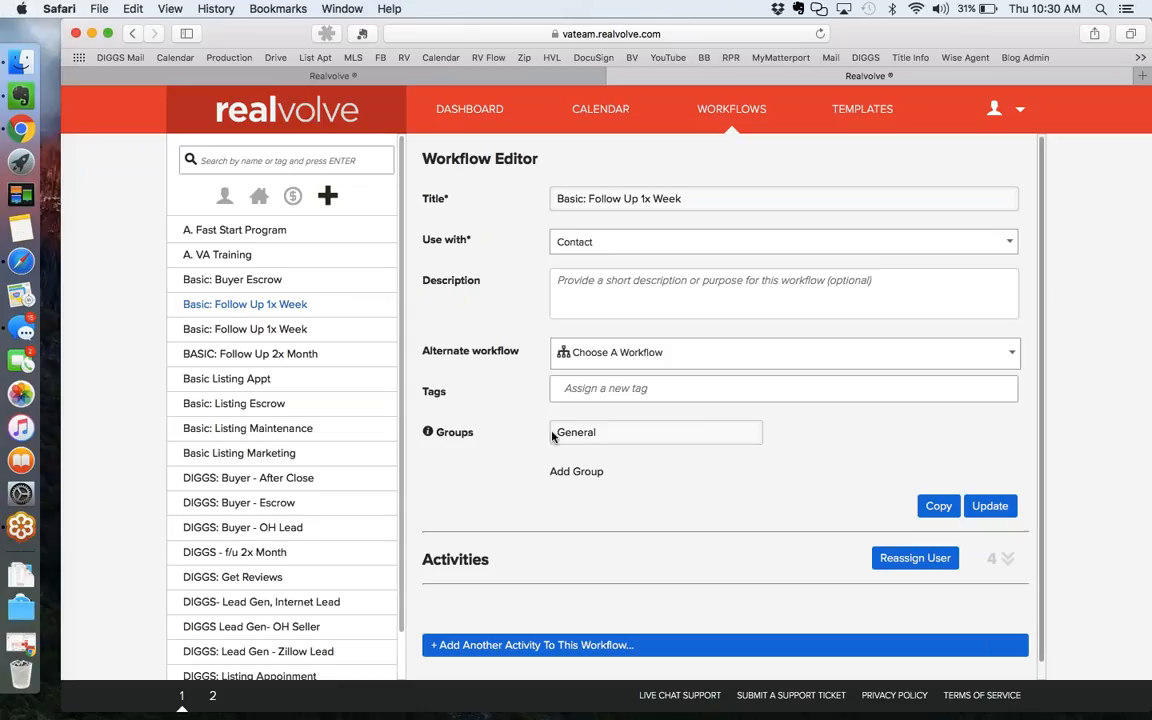
left_click(507, 78)
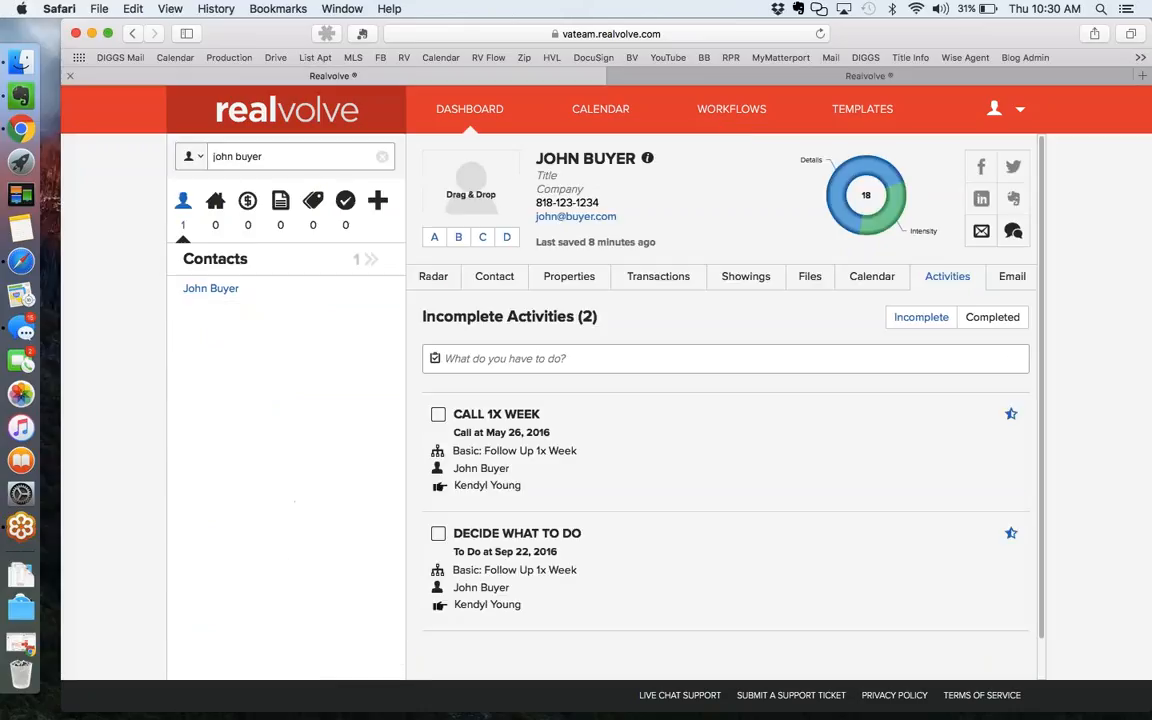
Show the contact's Radar overview, cancel a started workflow, and begin assigning a new tag.
left_click(430, 279)
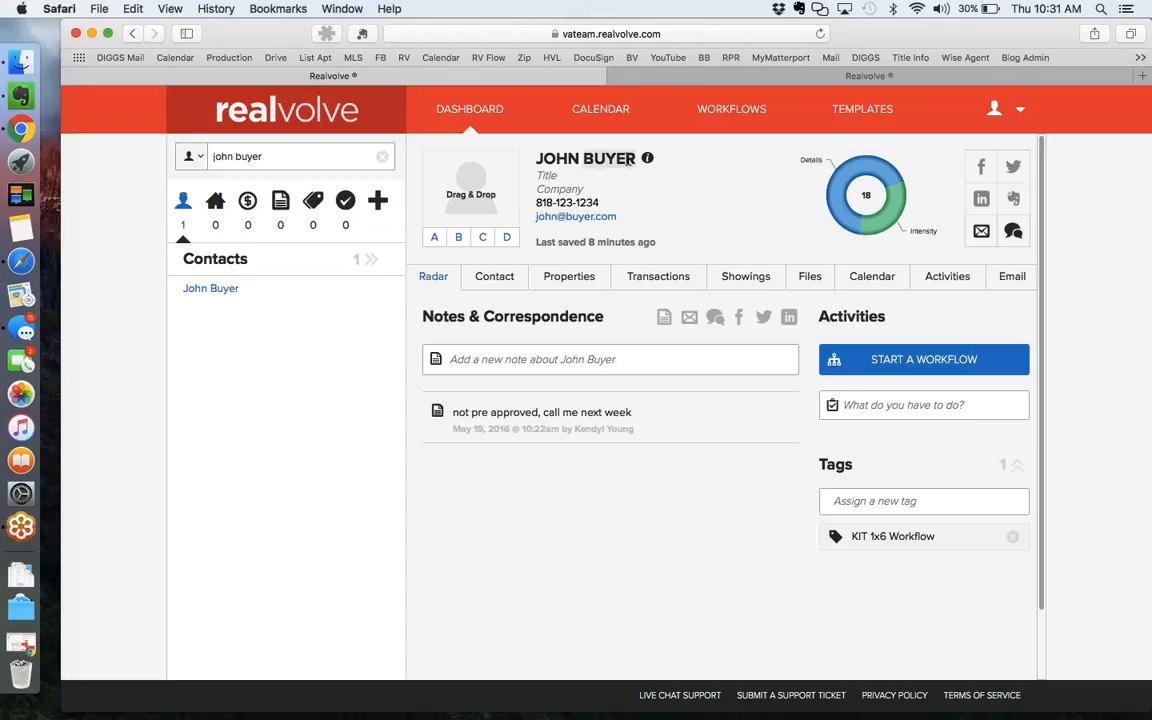
left_click(917, 361)
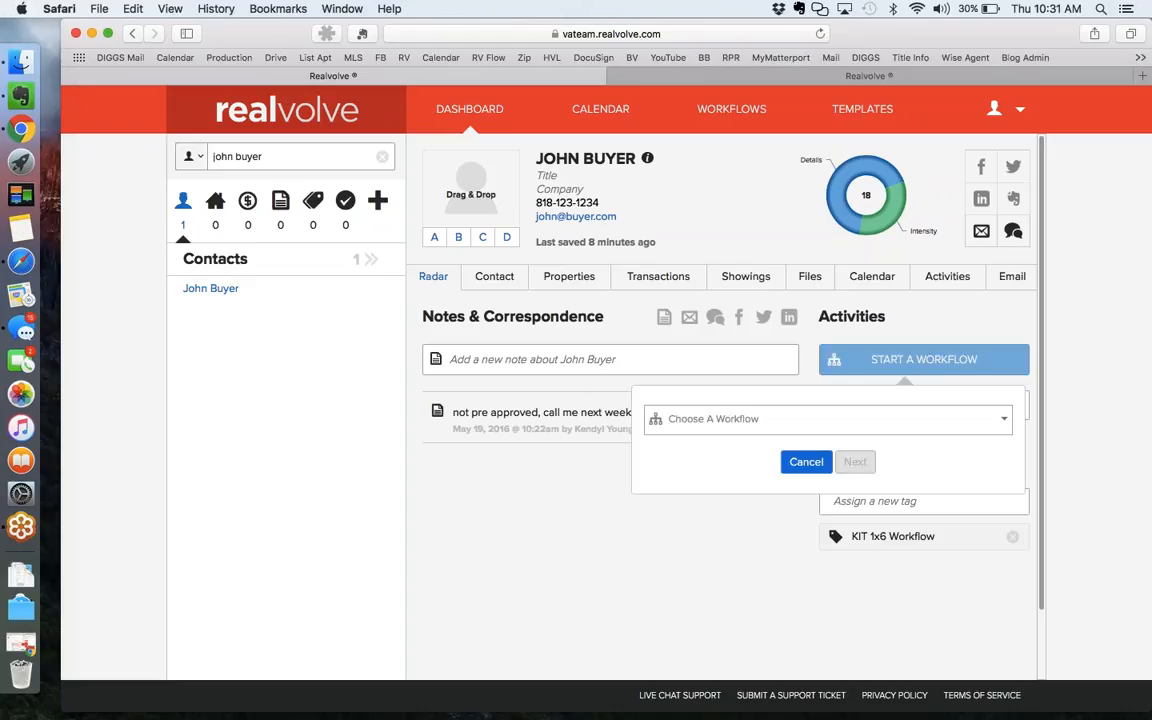
left_click(806, 462)
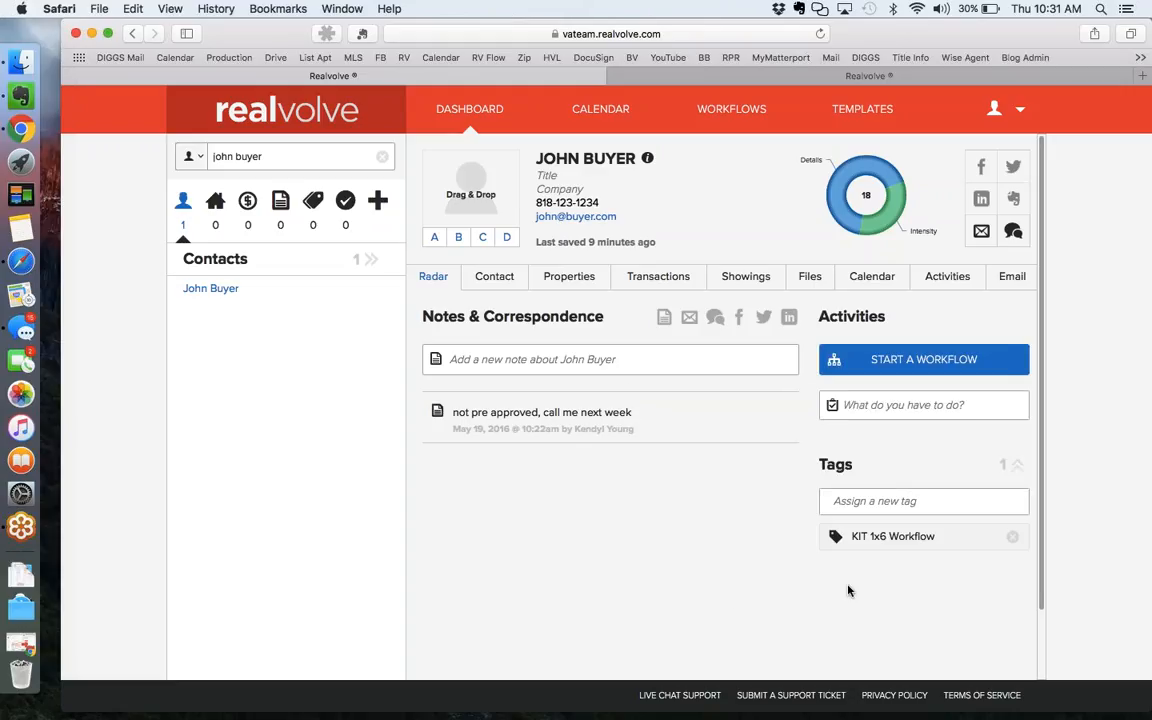
left_click(901, 502)
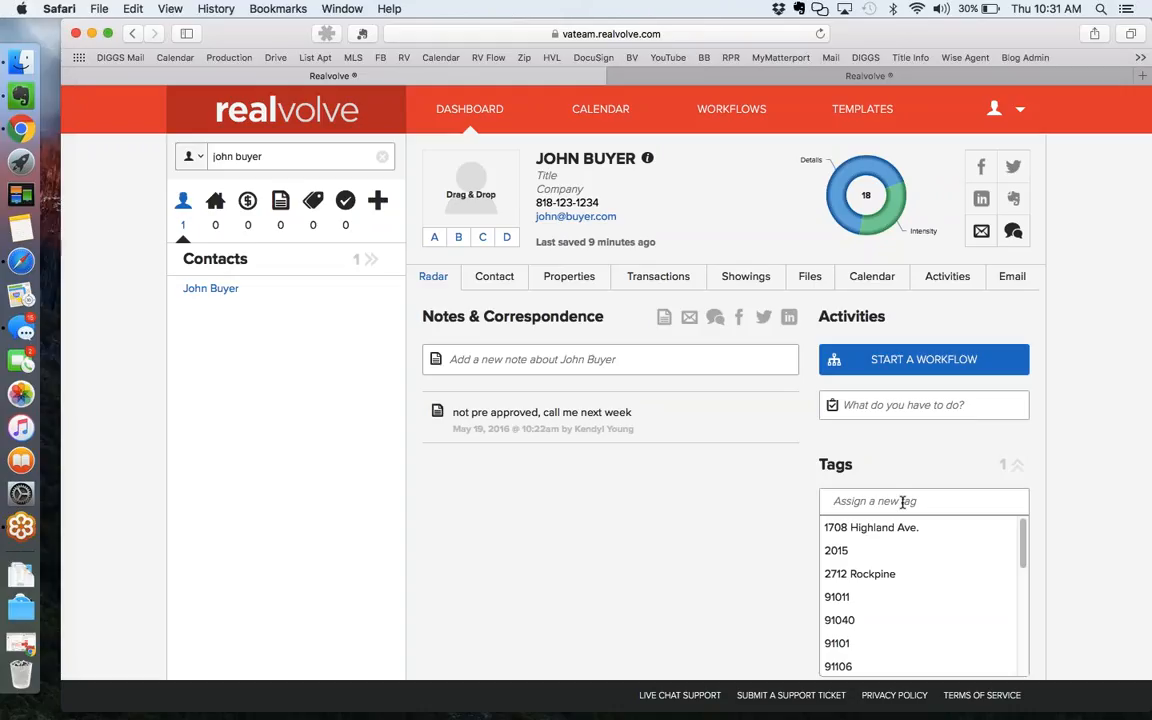
Add the tag '33 touch 5/16' to the buyer contact.
type("33 touch")
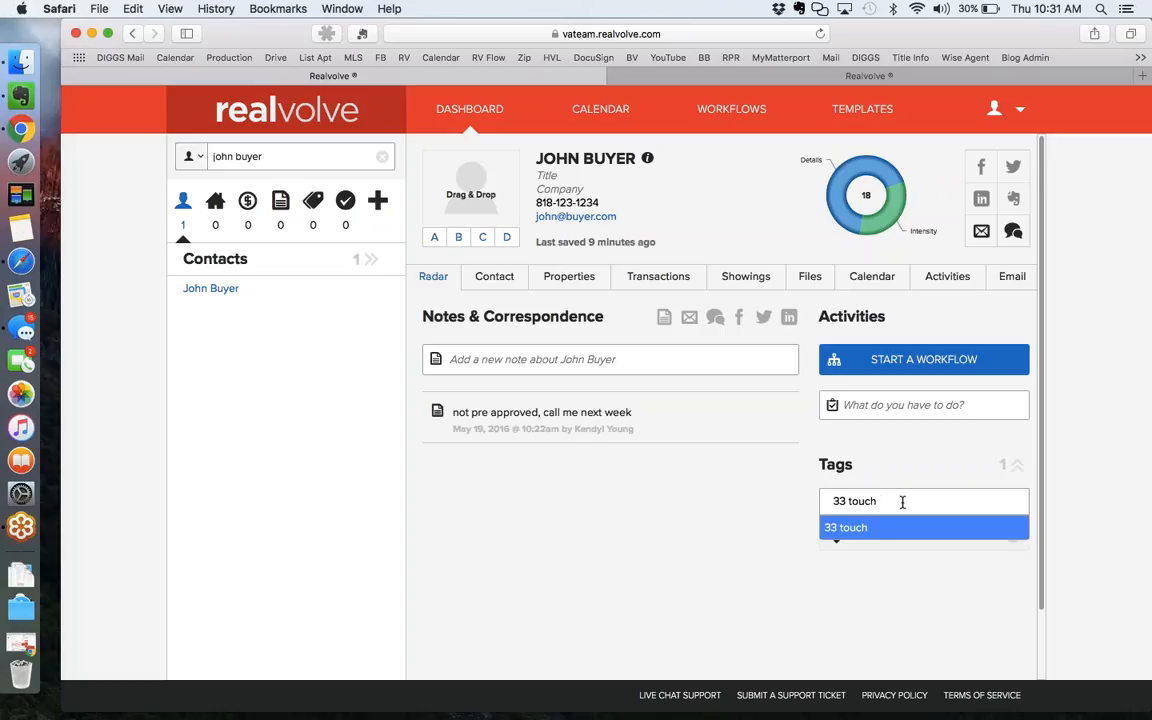
type(" 5/16")
key("Return")
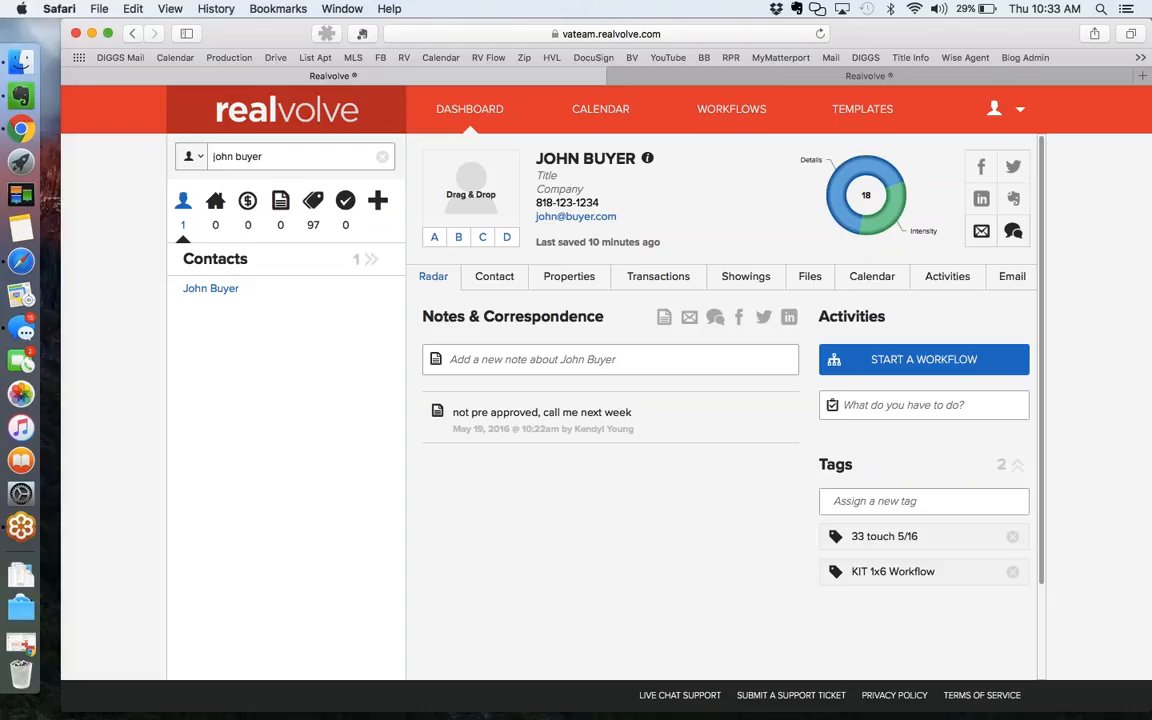
left_click(1145, 70)
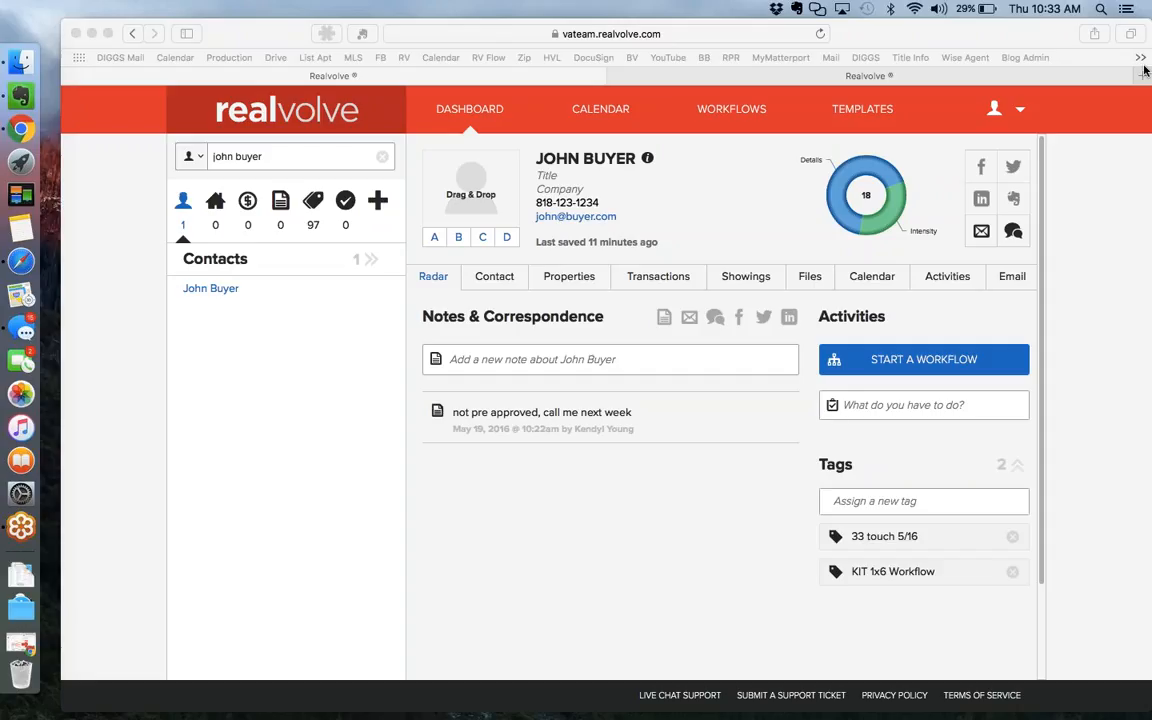
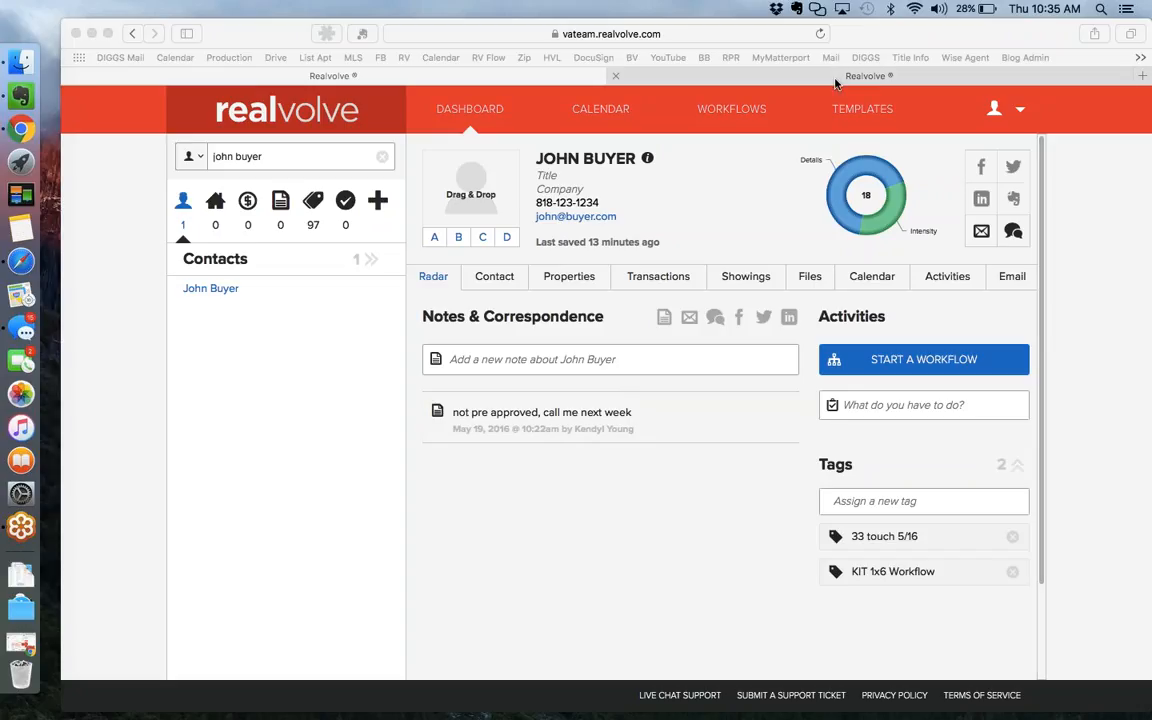
Show the contact's incomplete activities and mark Notes N/A in the CALL 1X WEEK checklist, closing without saving.
left_click(959, 282)
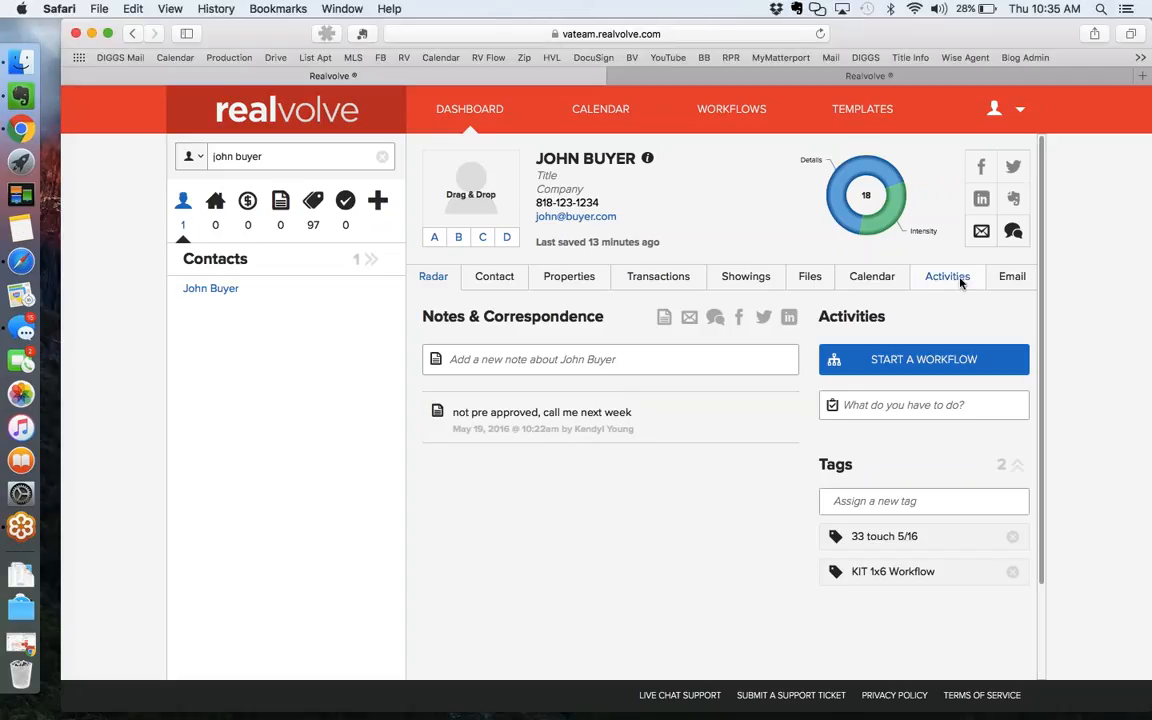
left_click(960, 283)
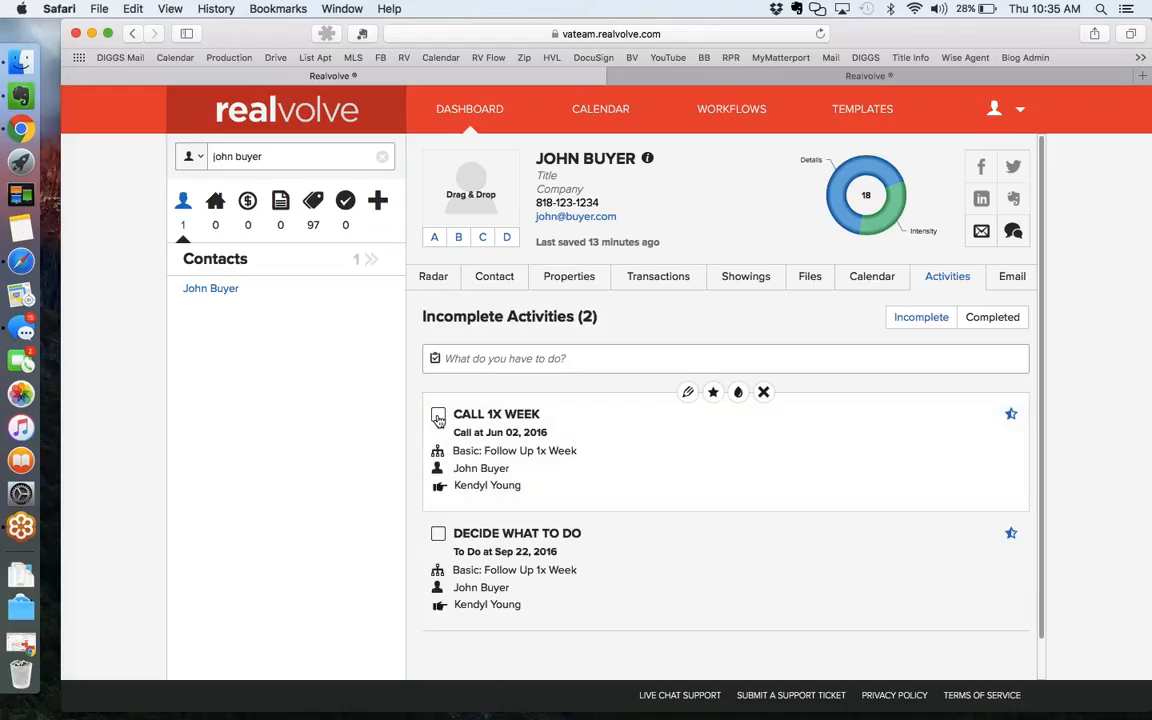
left_click(438, 416)
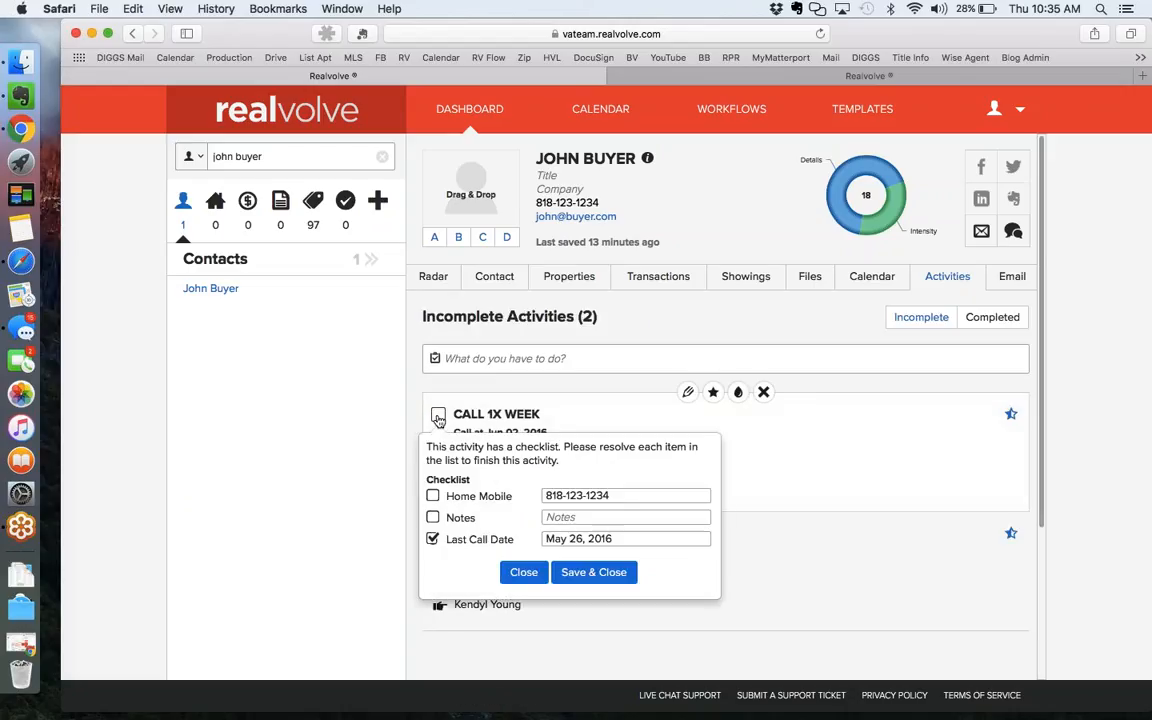
left_click(433, 517)
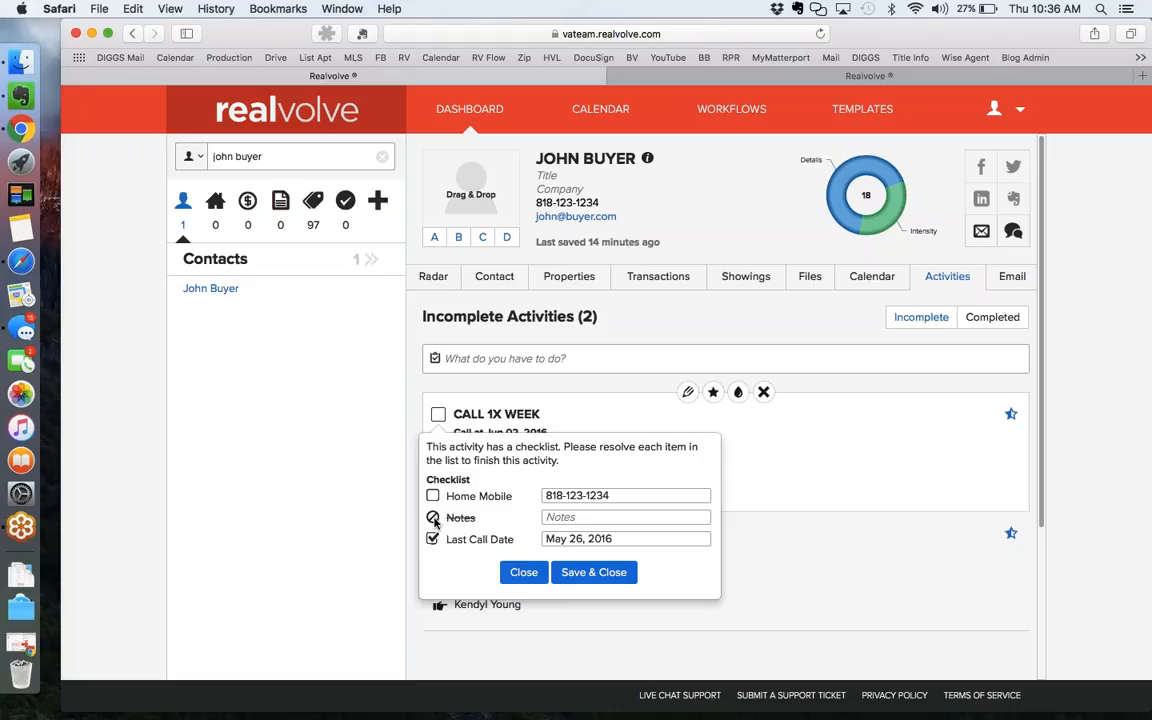
left_click(523, 572)
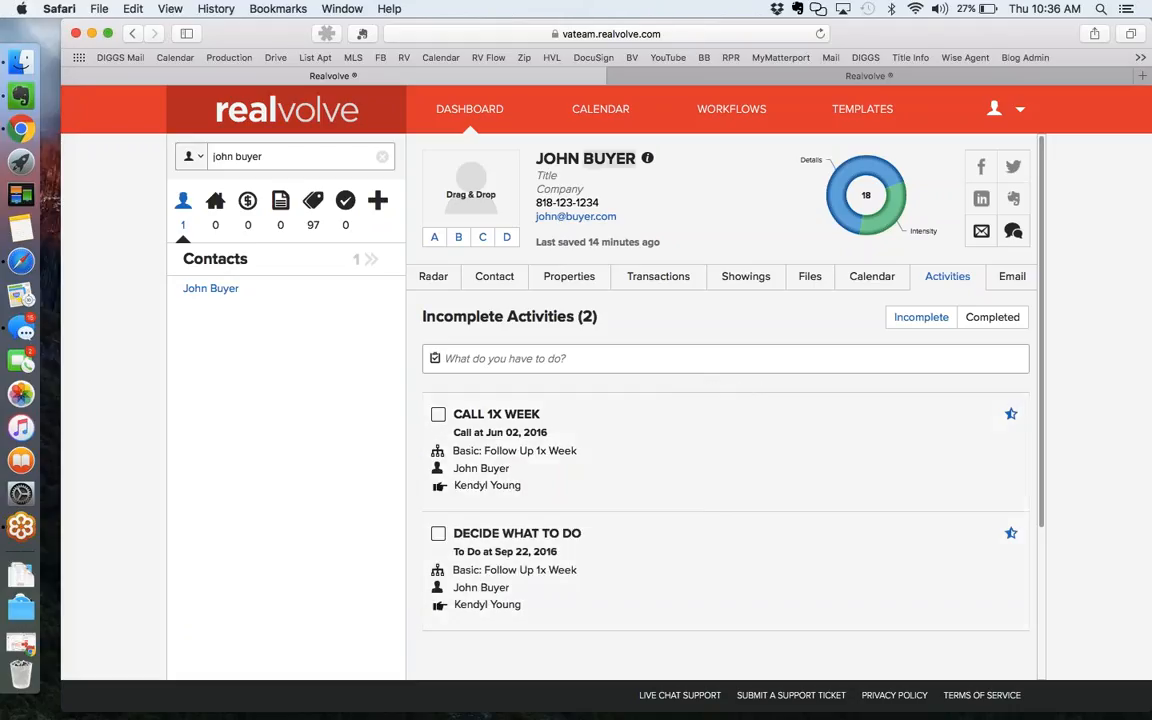
left_click(1142, 69)
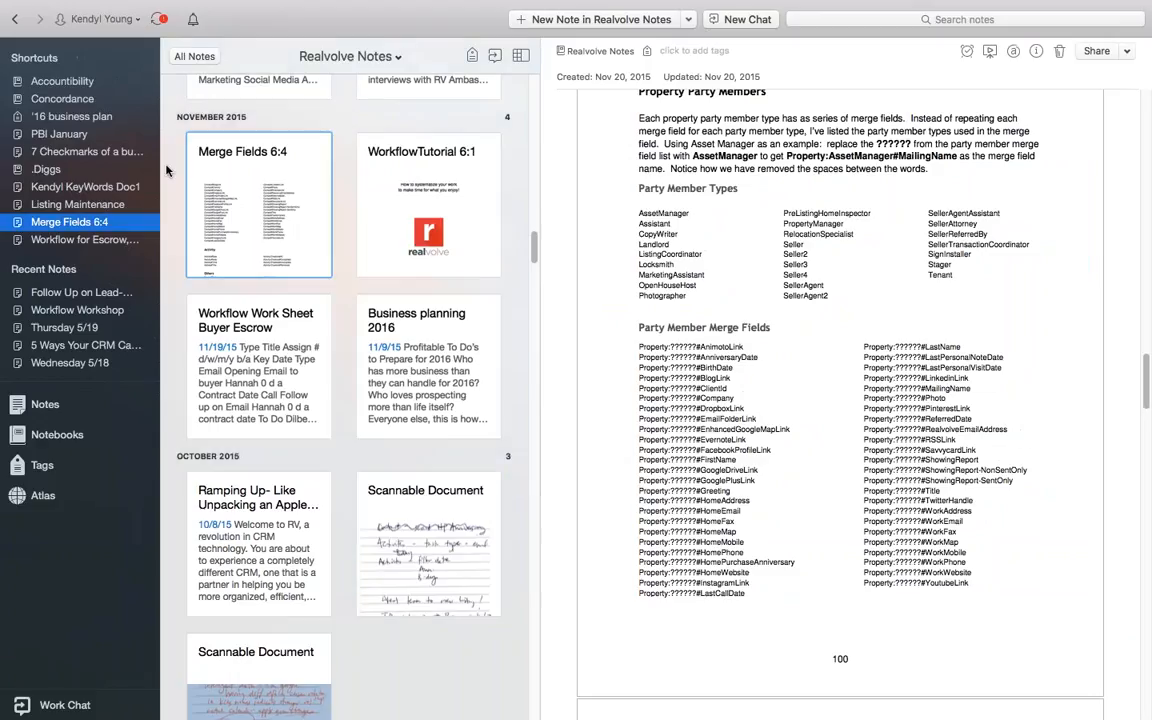
Open the Listing Maintenance note, then start a new blank note in Realvolve Notes.
left_click(78, 205)
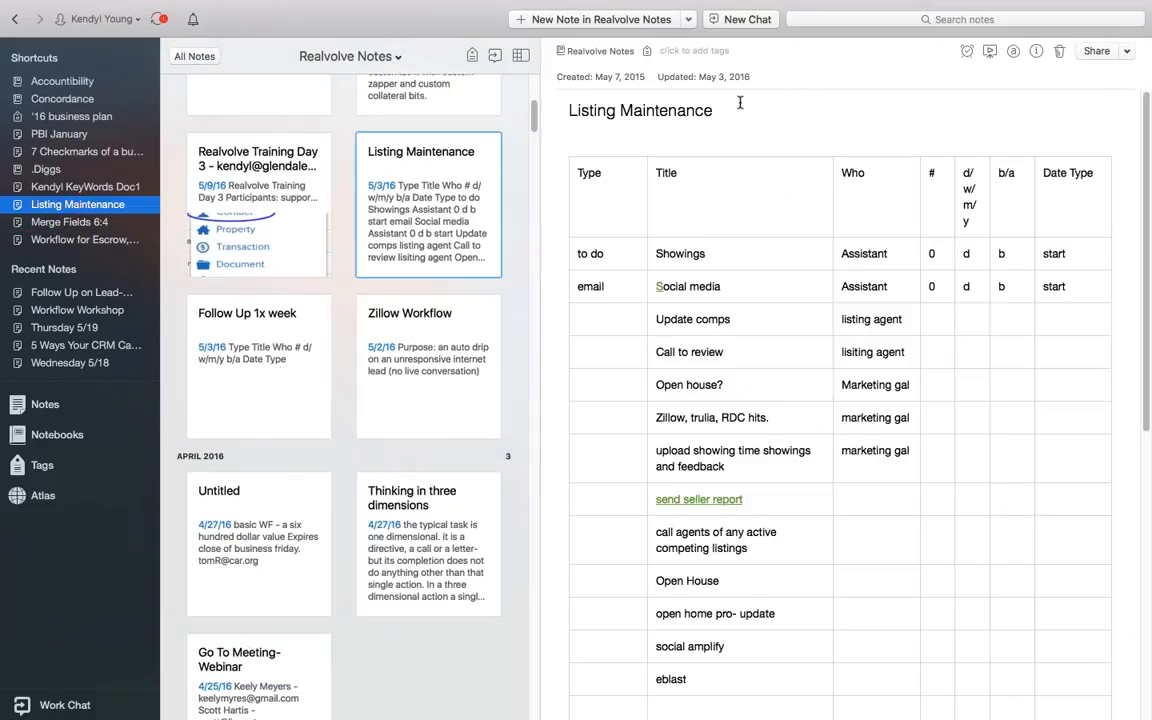
left_click(630, 19)
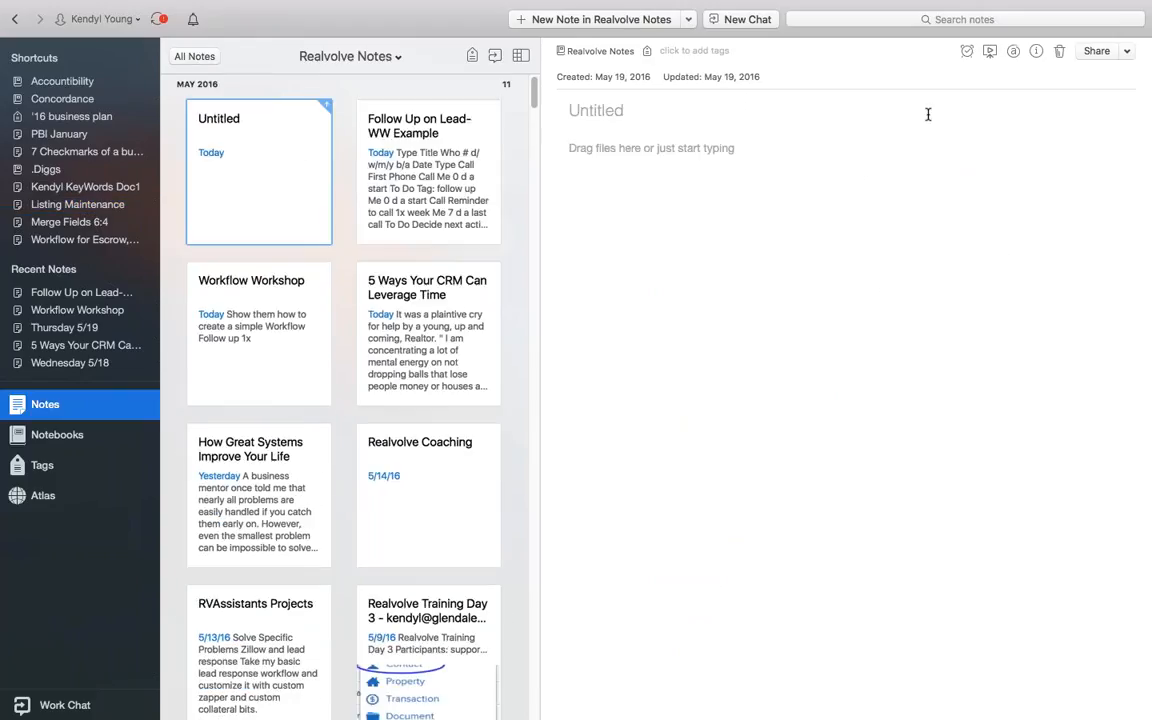
Insert an empty 5x6 table into the new note's body, then reopen Listing Maintenance.
left_click(649, 148)
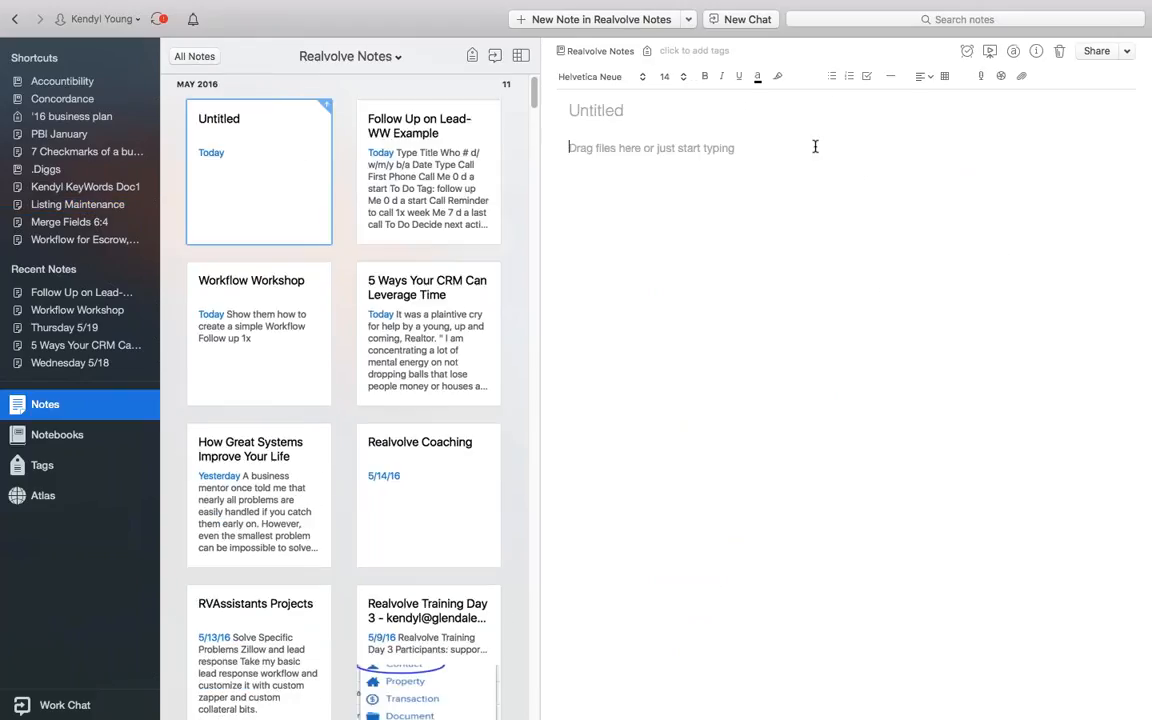
left_click(945, 79)
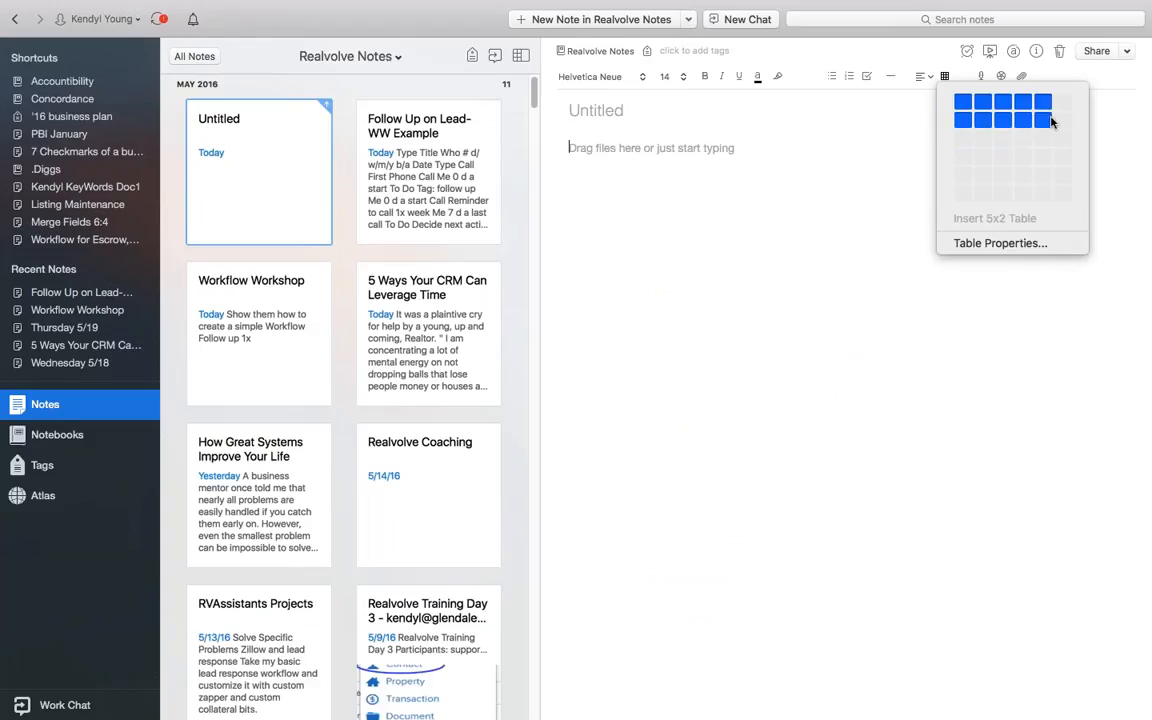
left_click(1043, 194)
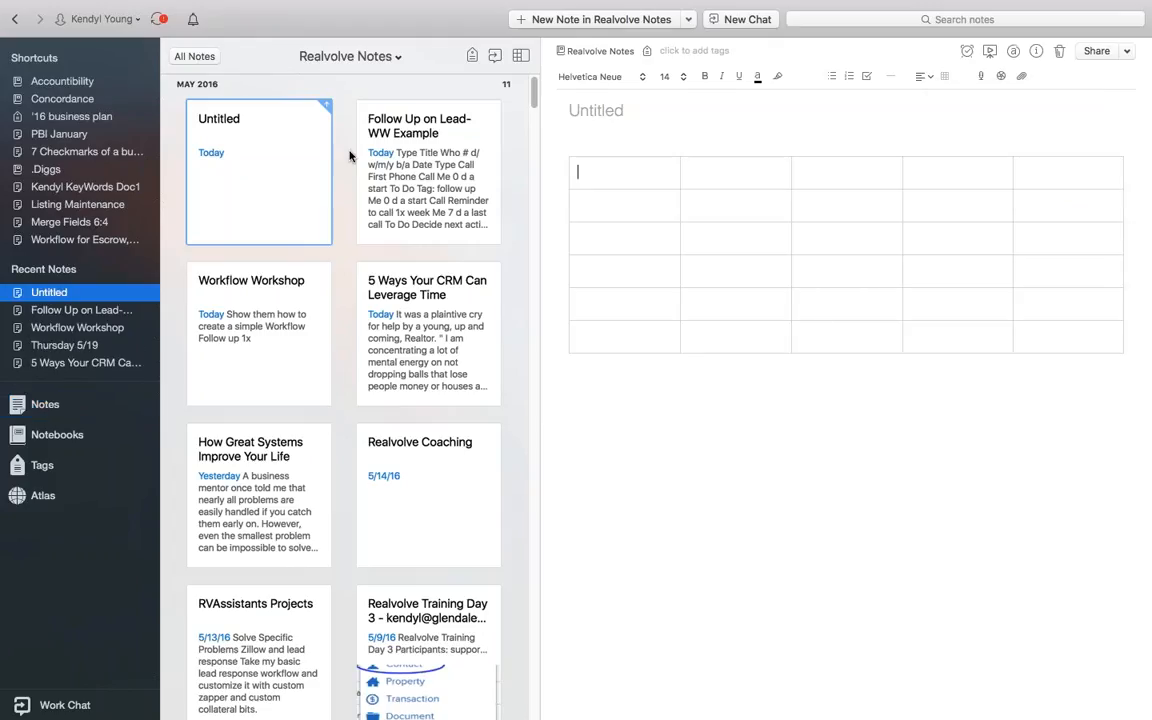
left_click(124, 205)
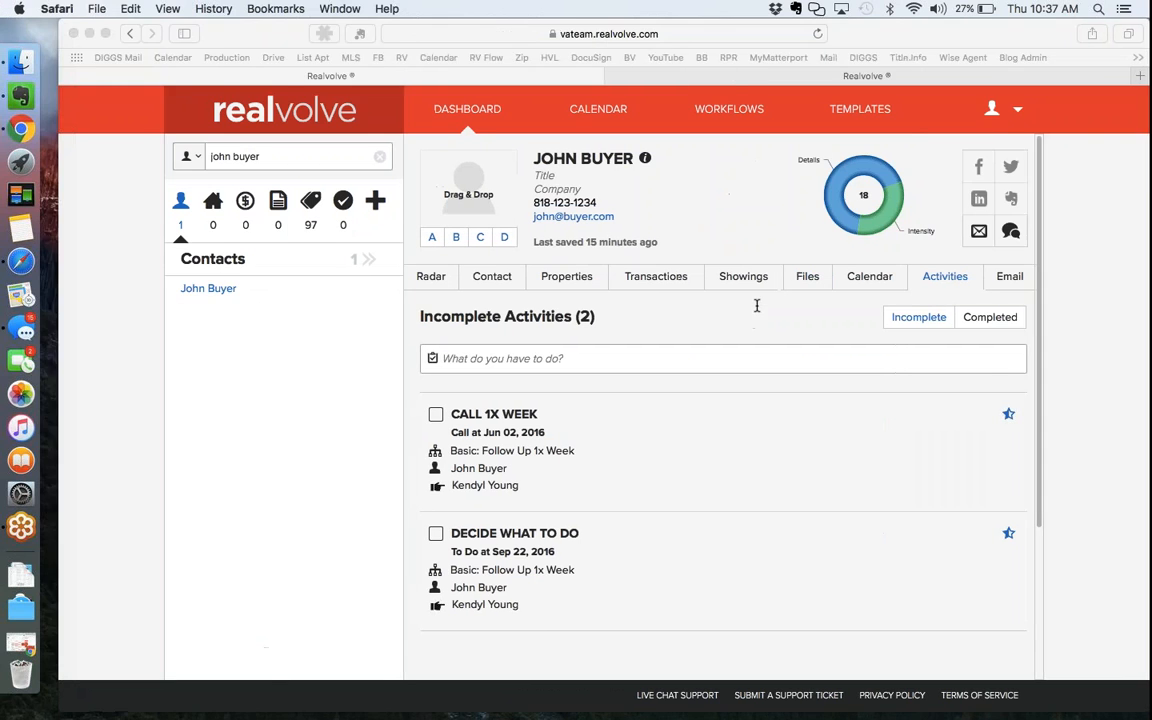
left_click(21, 96)
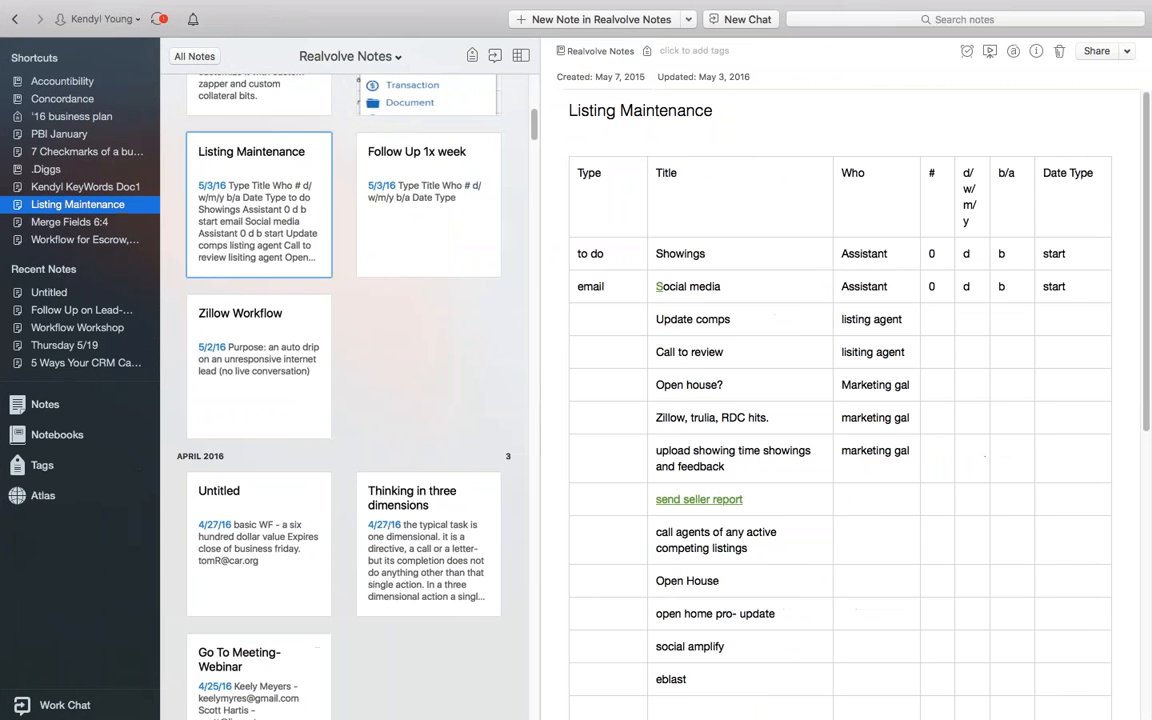
key("ctrl+Left")
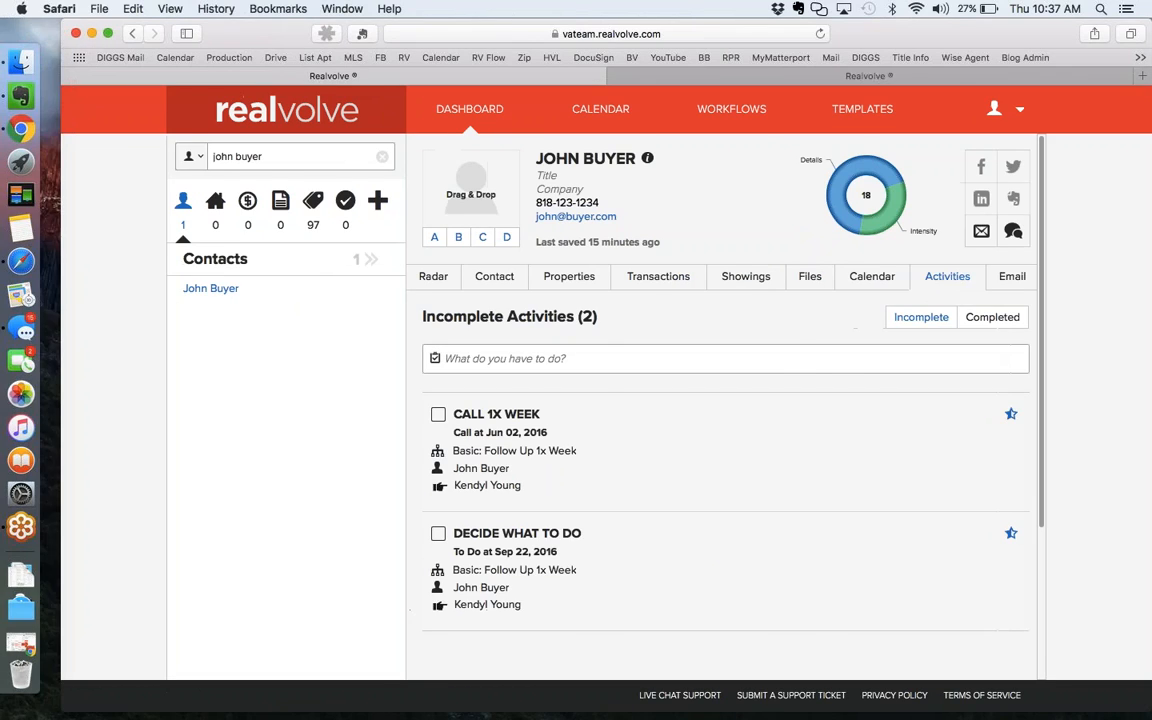
key("ctrl+Right")
key("ctrl+Left")
mouse_move(931, 391)
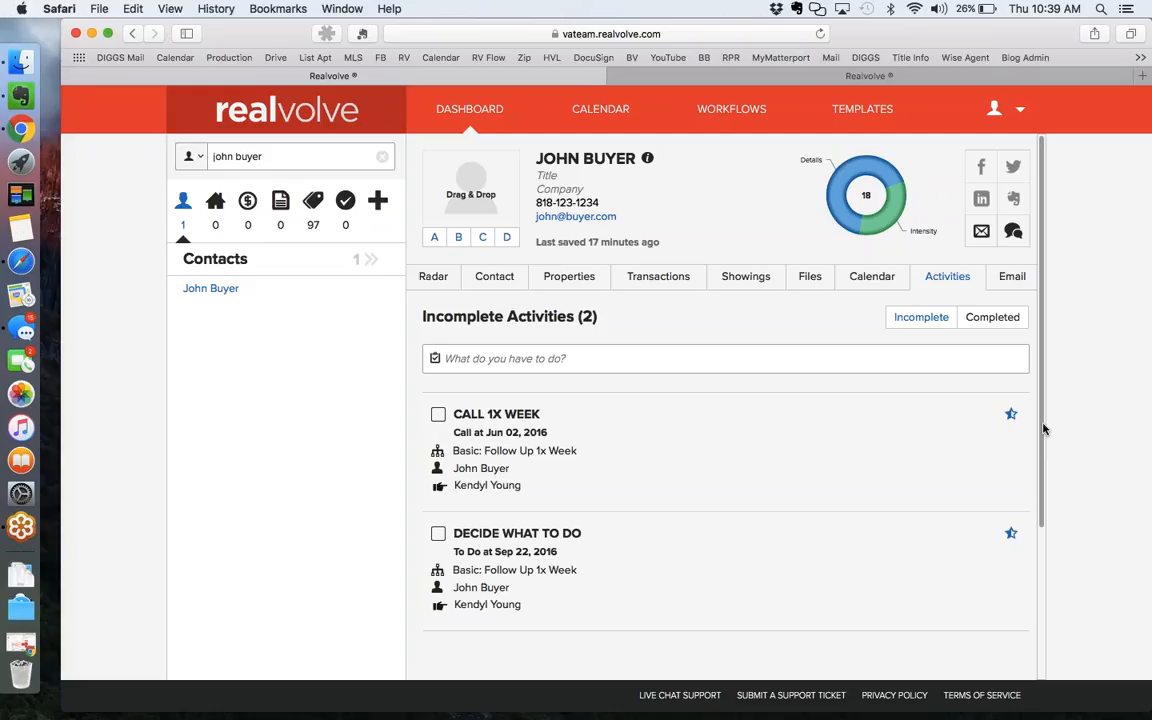
mouse_move(765, 440)
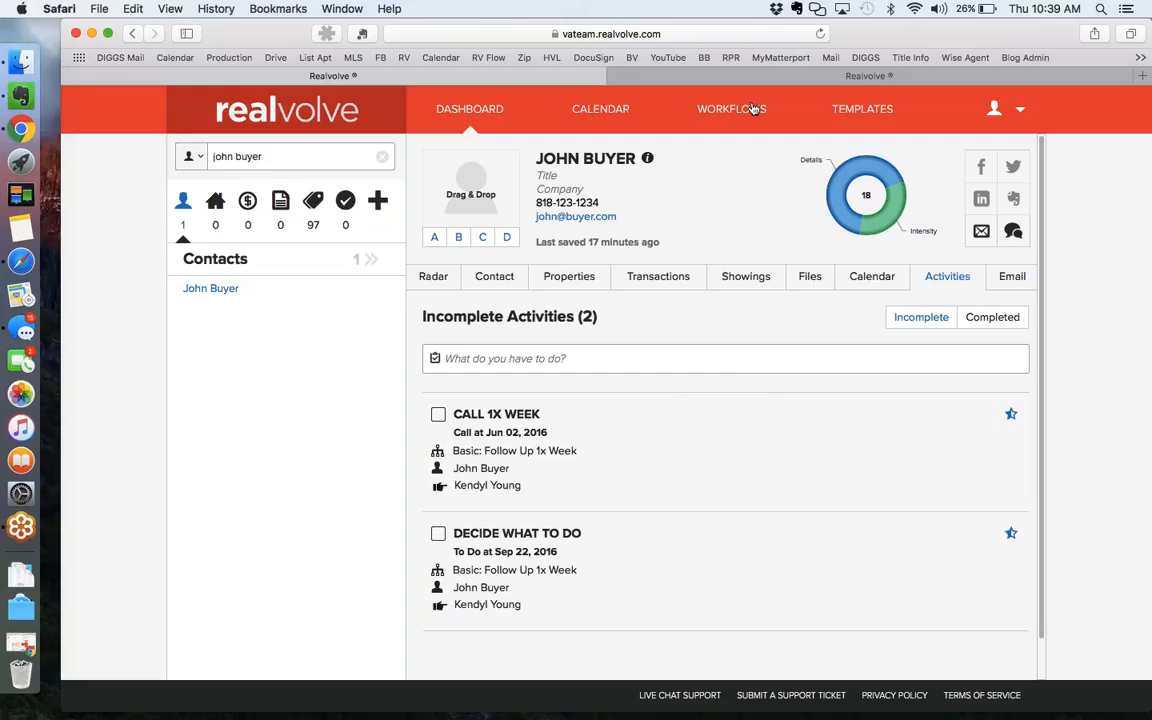
Expand the Follow Up 1x Week workflow's four activities, then switch to Basic: Buyer Escrow.
left_click(699, 77)
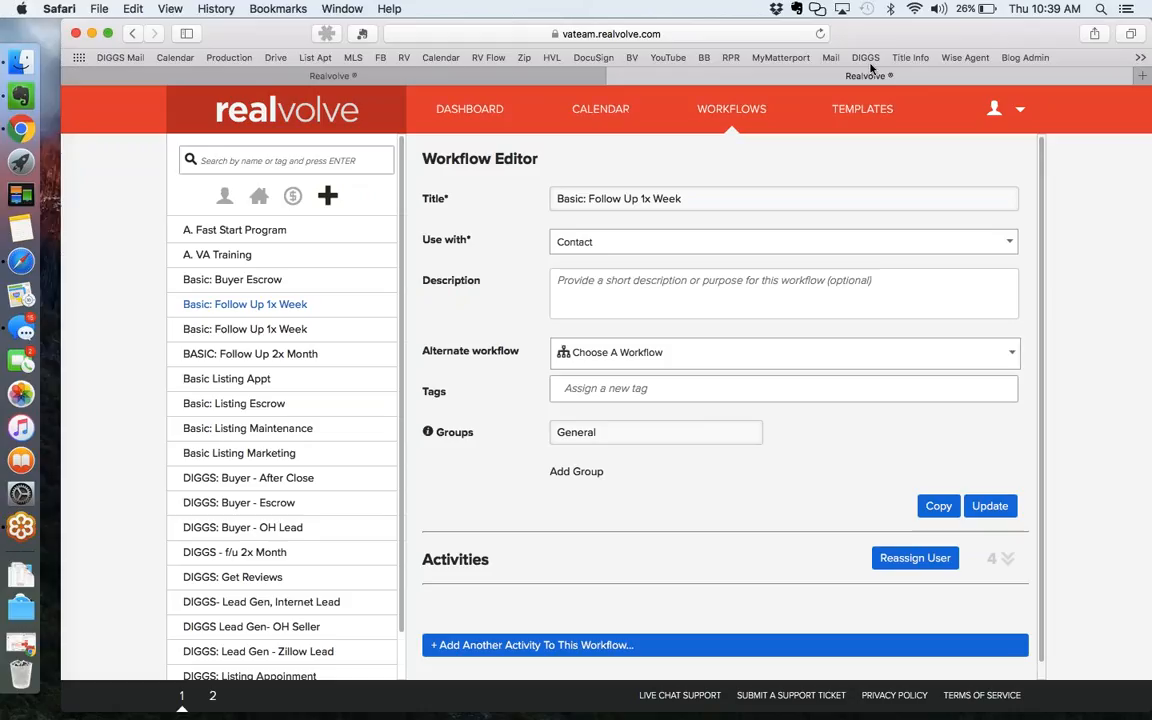
left_click(1006, 559)
scroll(1006, 559, "down", 4)
scroll(724, 408, "down", 1)
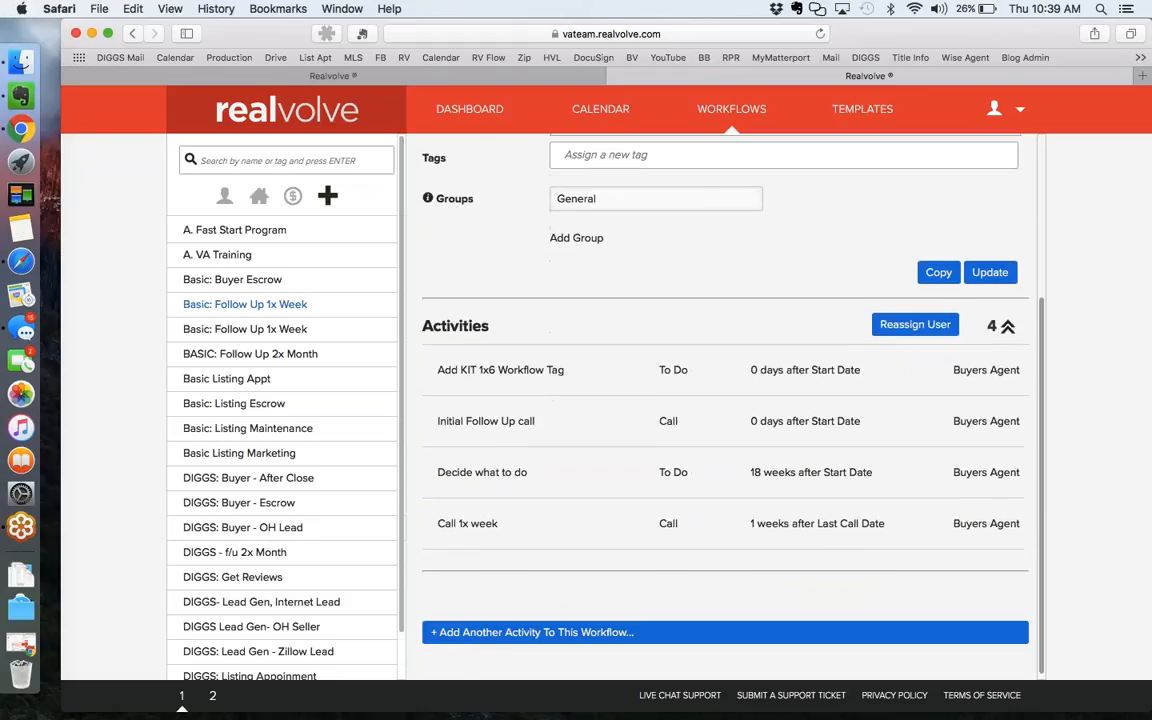
left_click(470, 630)
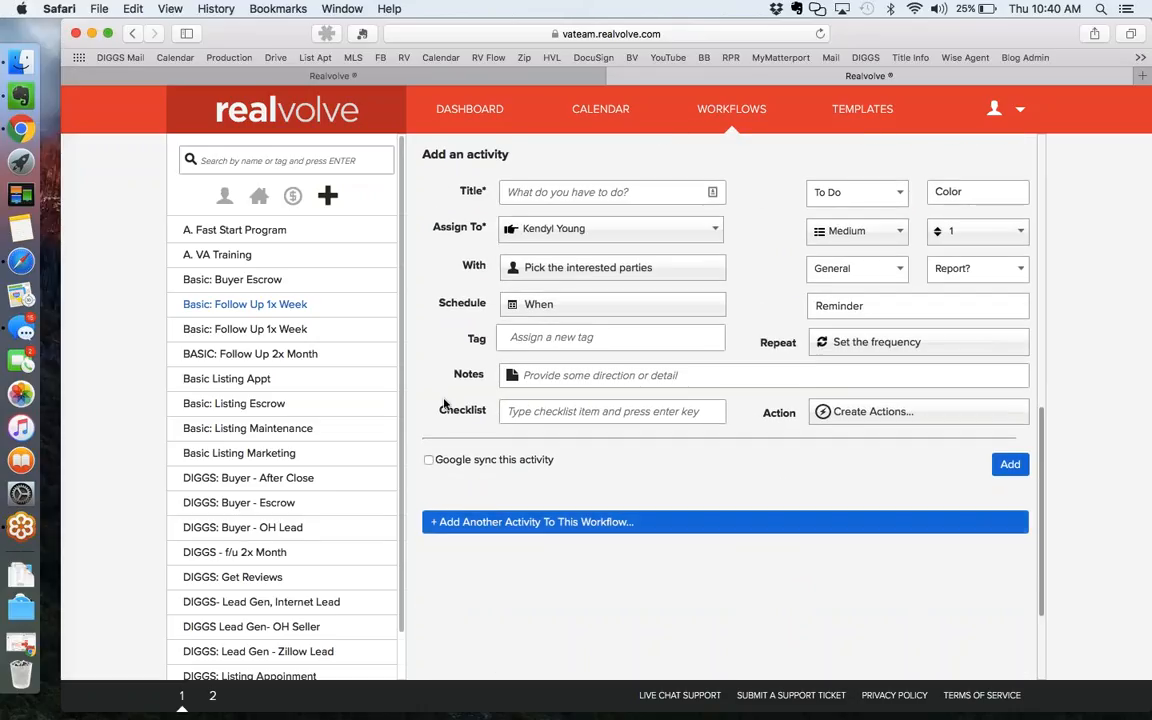
left_click(271, 283)
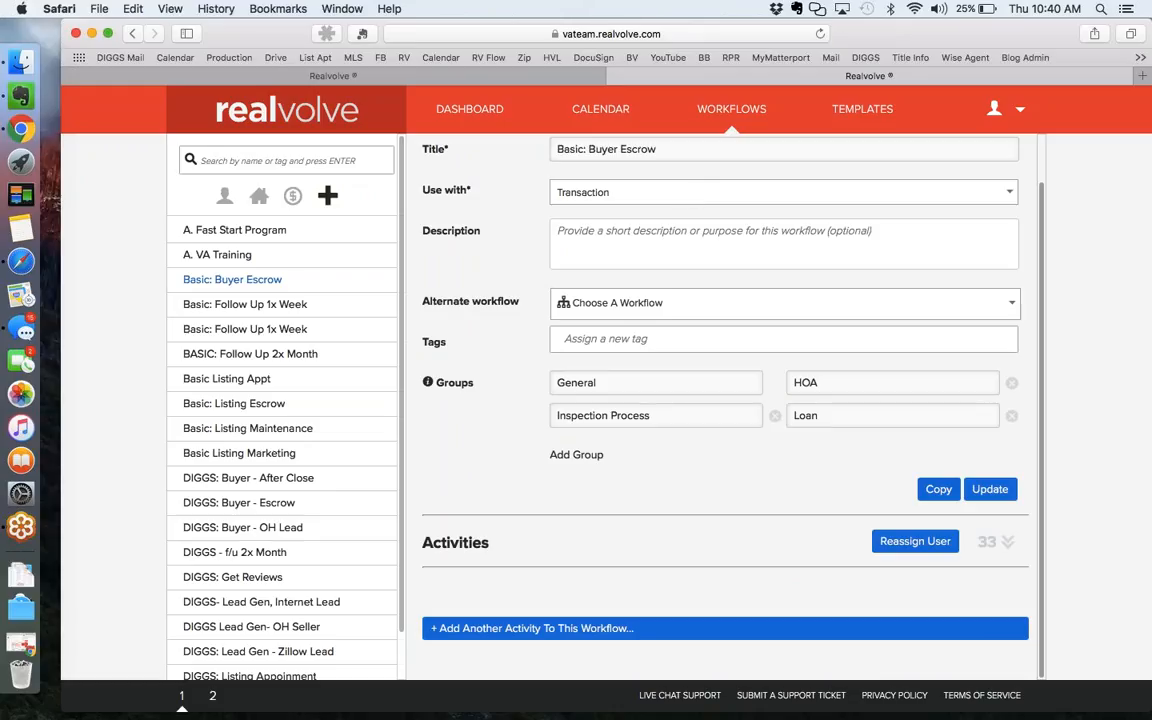
Add an activity 'Add Home Anniversary' to Buyer Escrow, due 0 days after Closing Date.
left_click(606, 628)
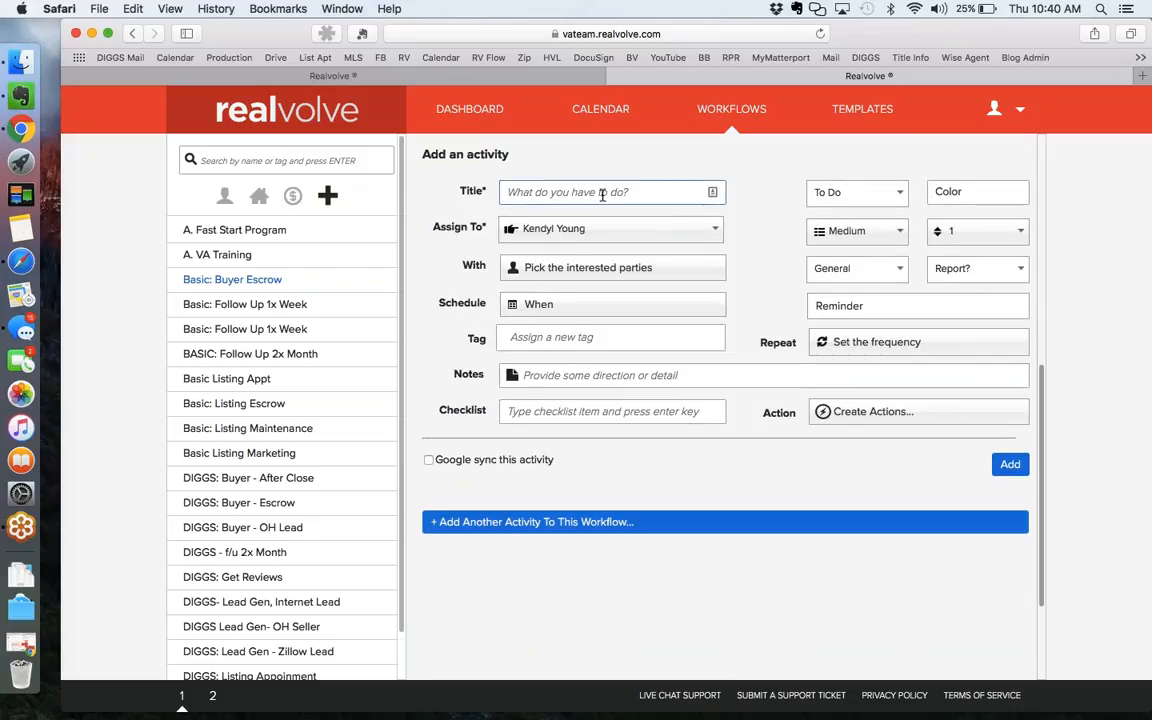
type("Add Home Anniversary")
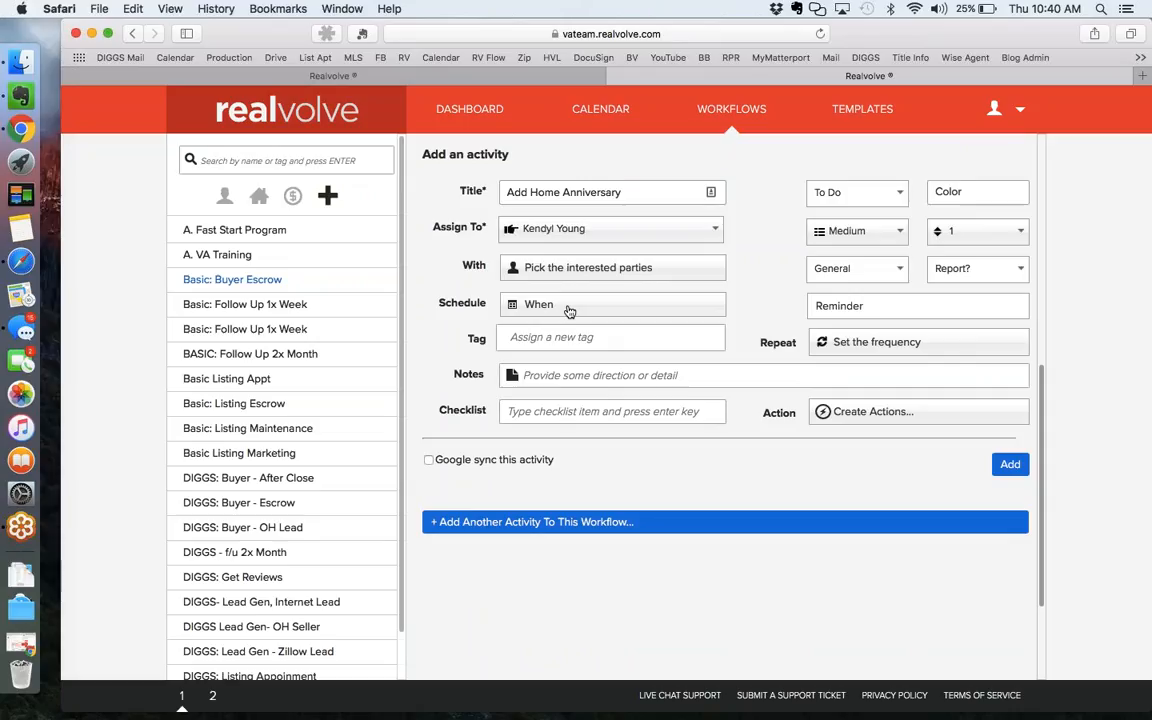
left_click(568, 306)
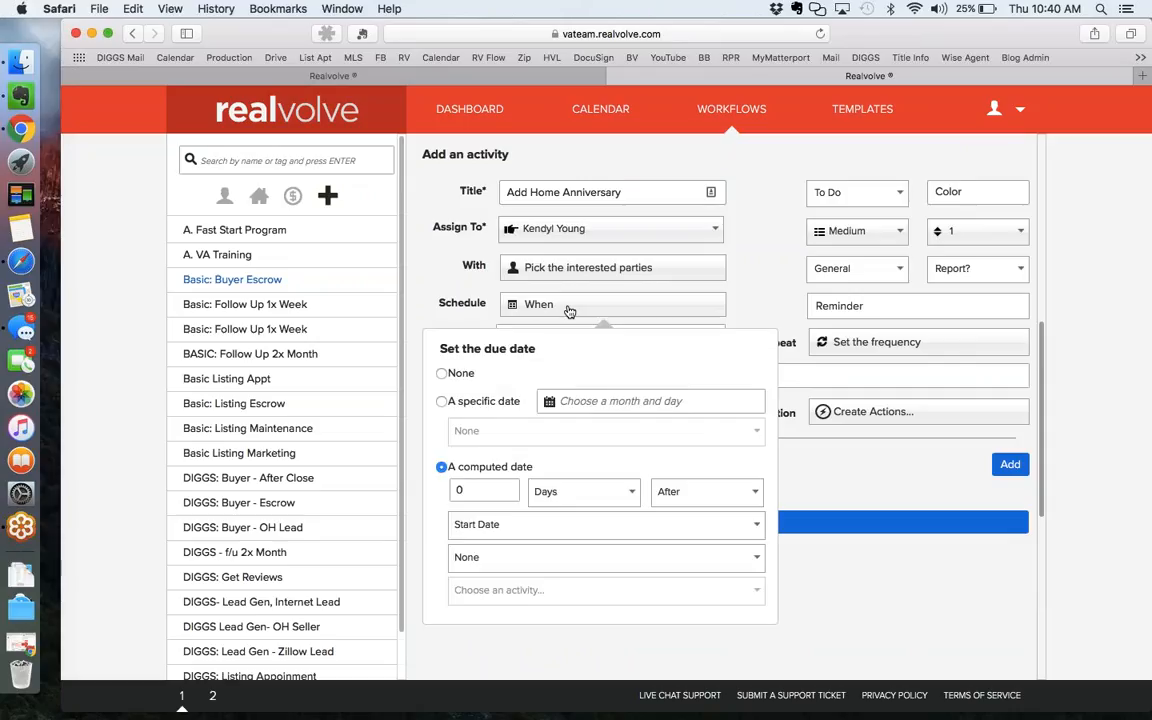
left_click(498, 528)
type("close")
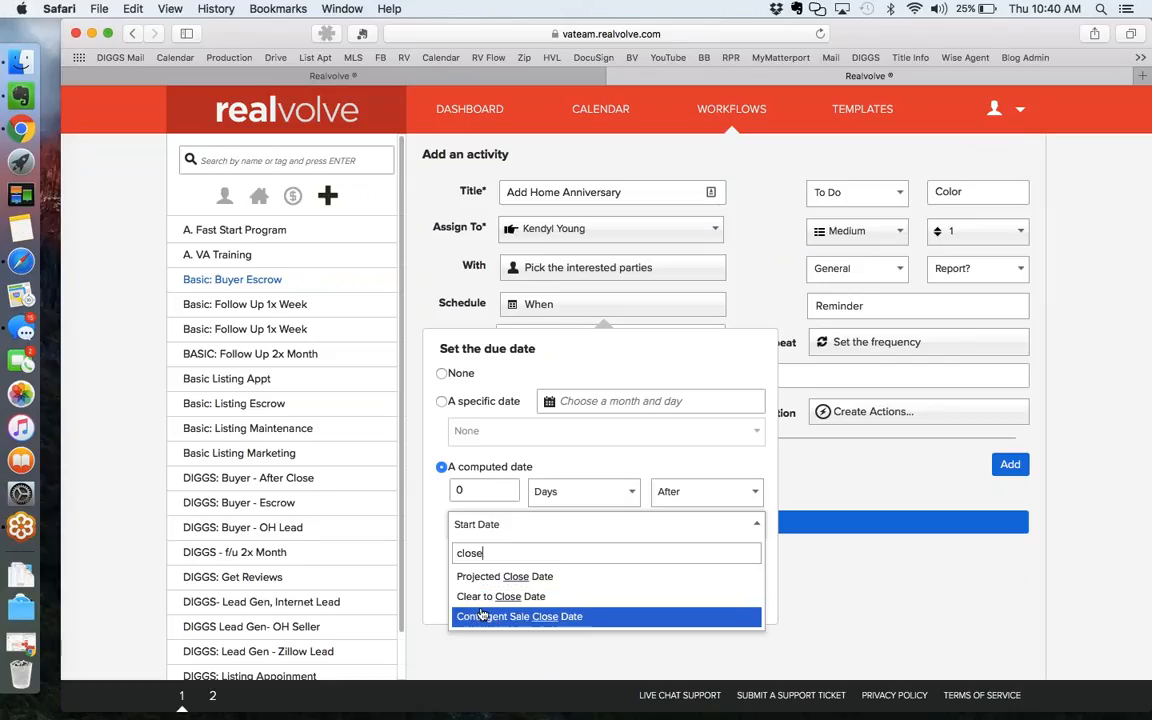
key("BackSpace")
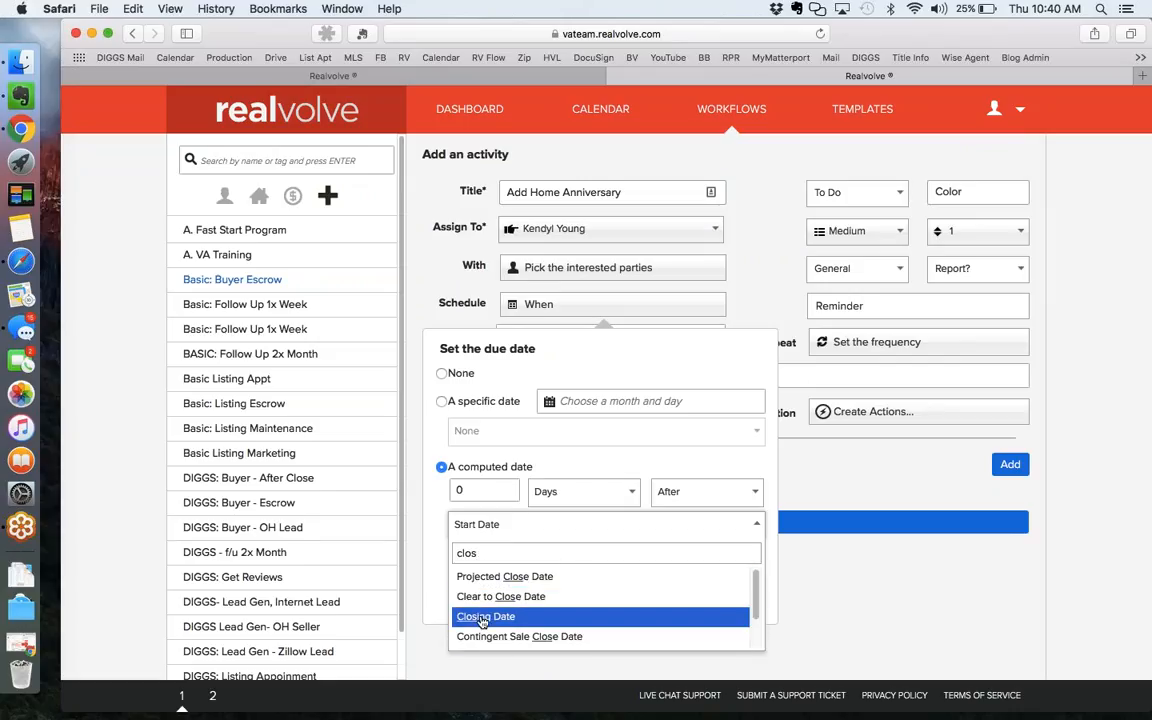
left_click(483, 618)
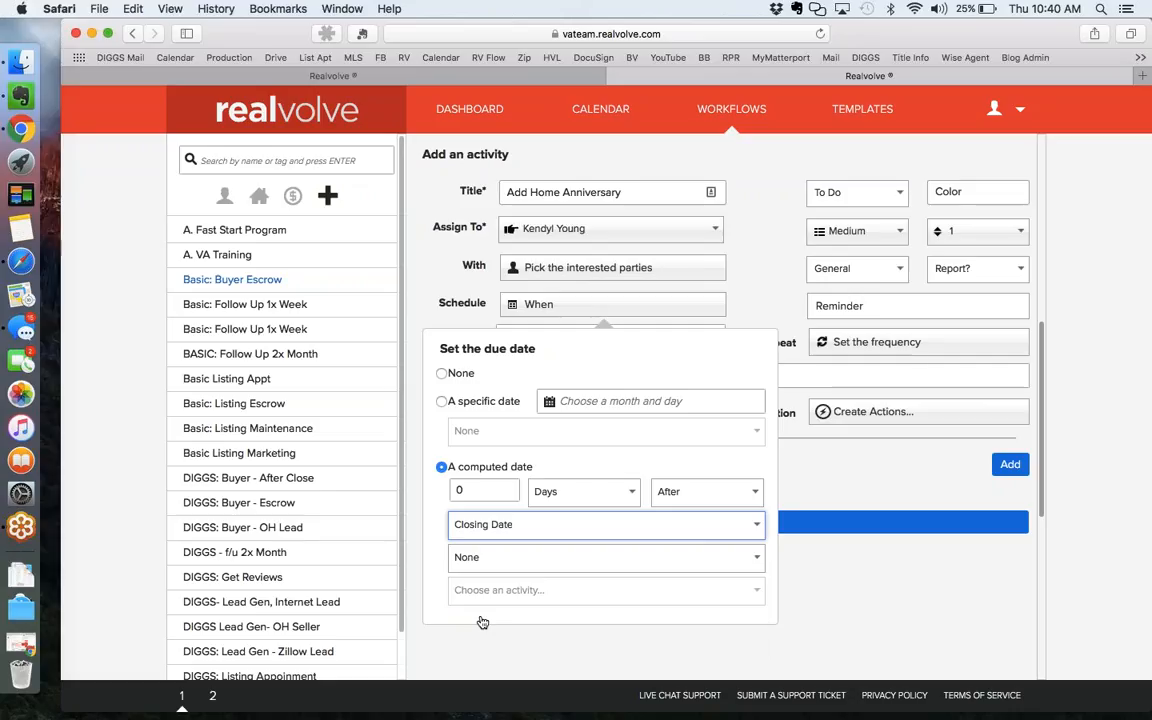
left_click(766, 309)
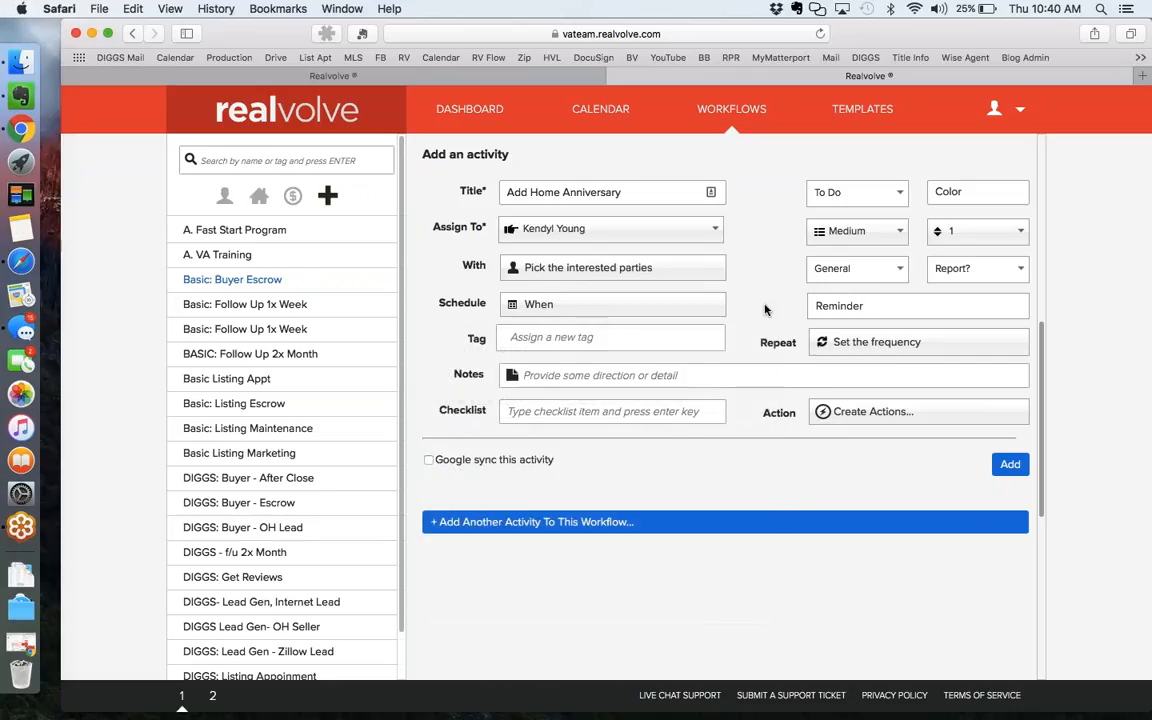
Try the merge-field searches '[[homeann' and 'Transaction', then open Basic: Follow Up 1x Week.
type("[")
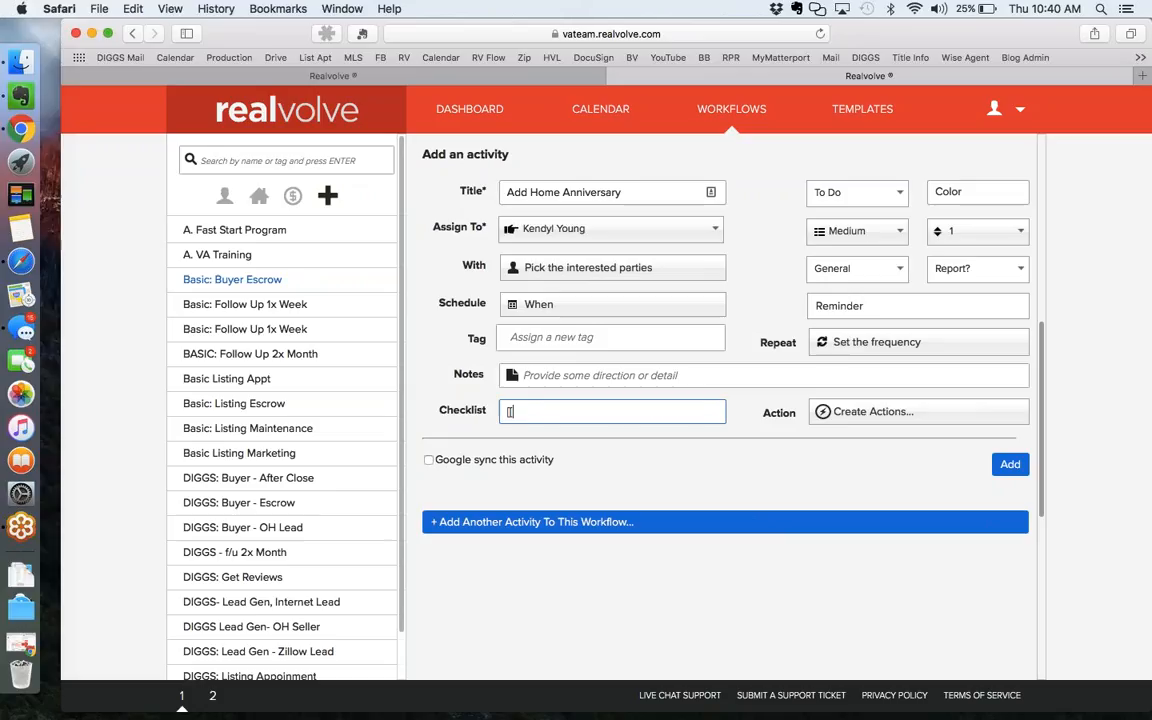
type("[homeann")
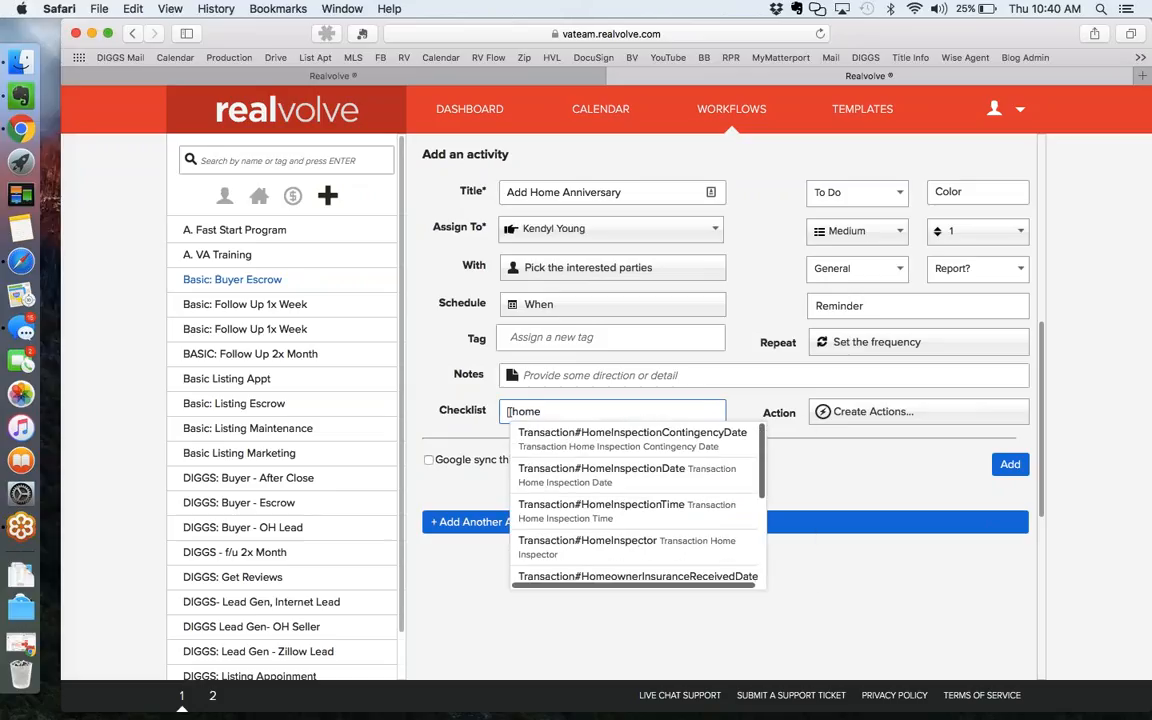
key("BackSpace")
key("BackSpace")
key("BackSpace")
key("BackSpace")
key("BackSpace")
key("BackSpace")
key("BackSpace")
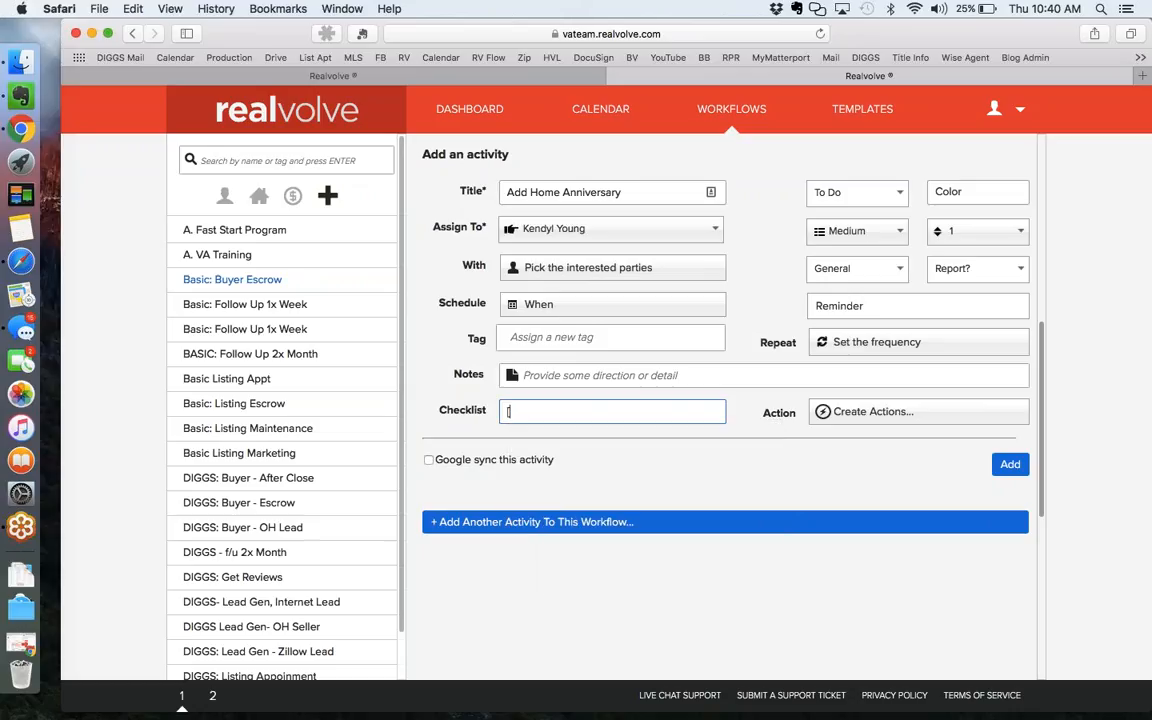
type("Tr")
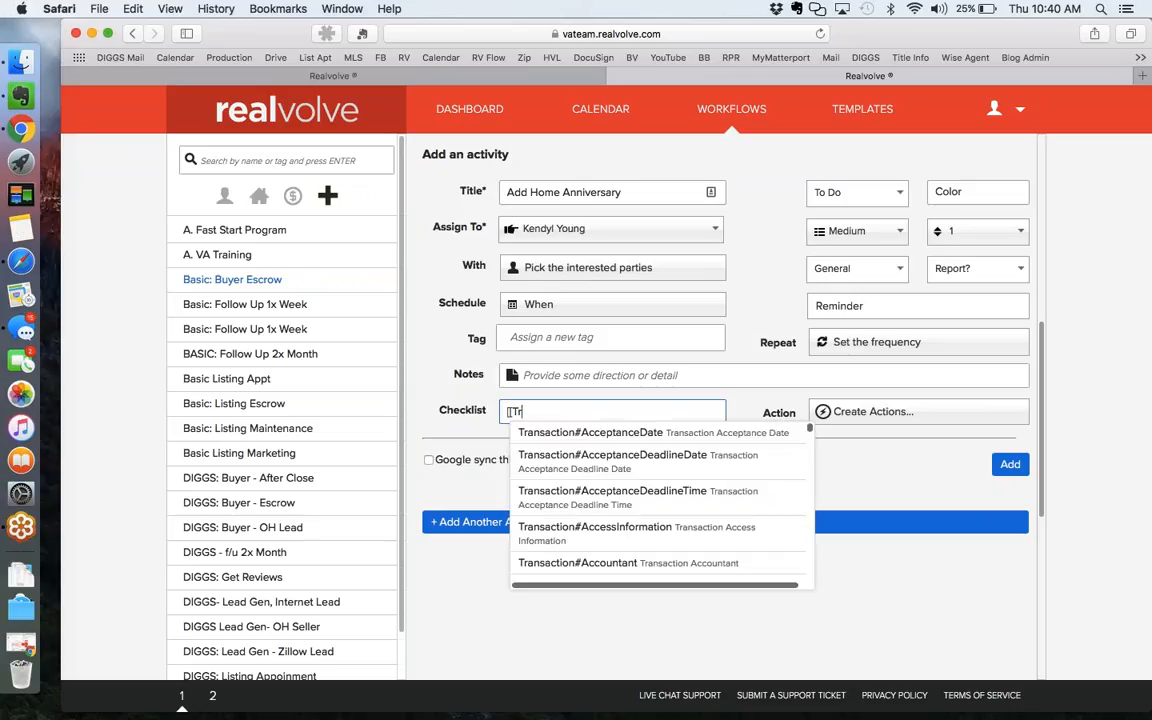
type("ansaction")
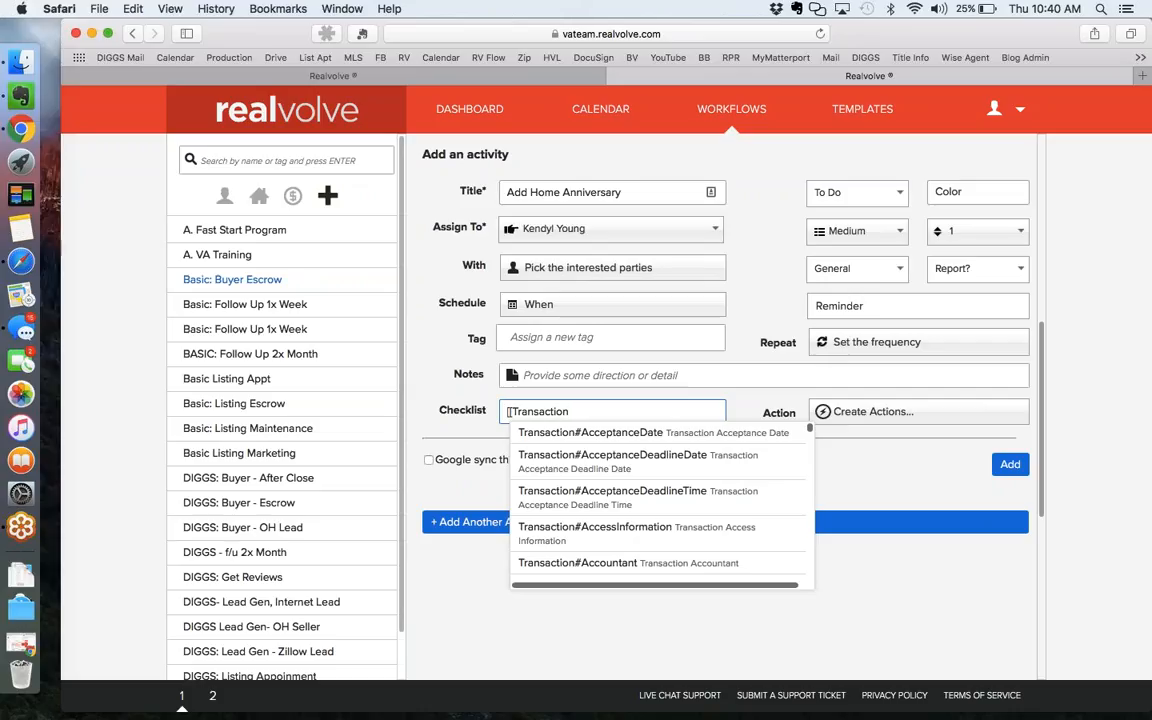
key("BackSpace")
key("BackSpace")
key("BackSpace")
key("BackSpace")
key("BackSpace")
key("BackSpace")
key("BackSpace")
key("BackSpace")
key("BackSpace")
key("BackSpace")
key("BackSpace")
key("BackSpace")
key("BackSpace")
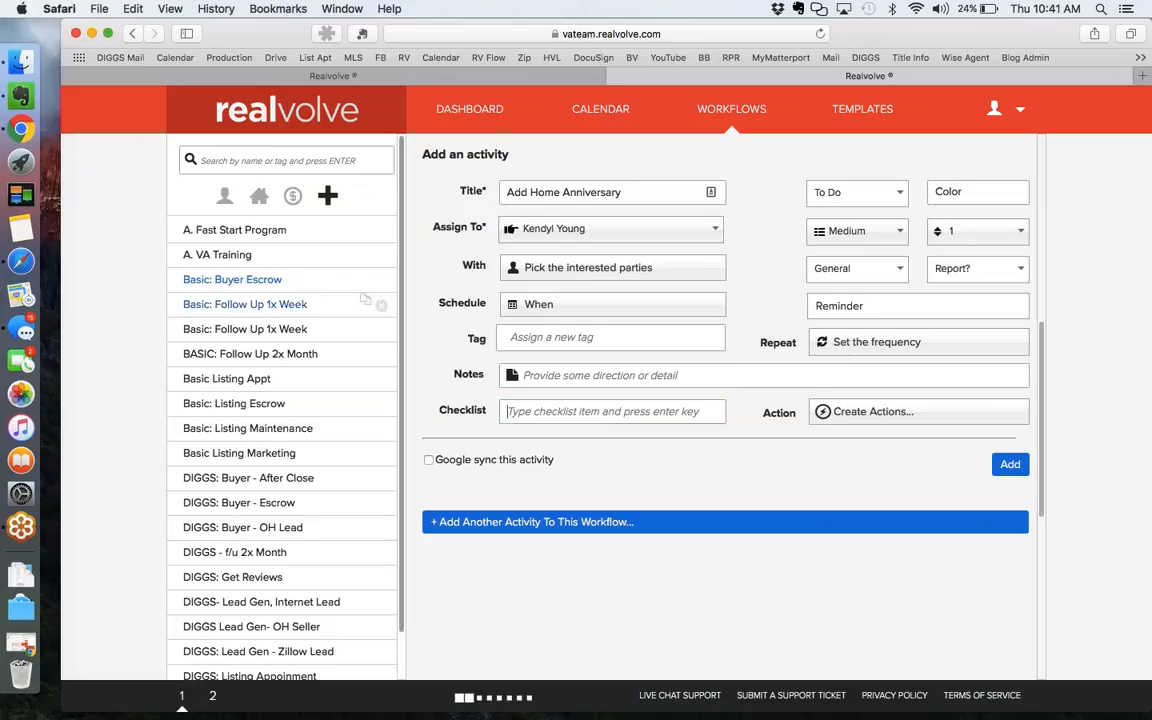
left_click(365, 300)
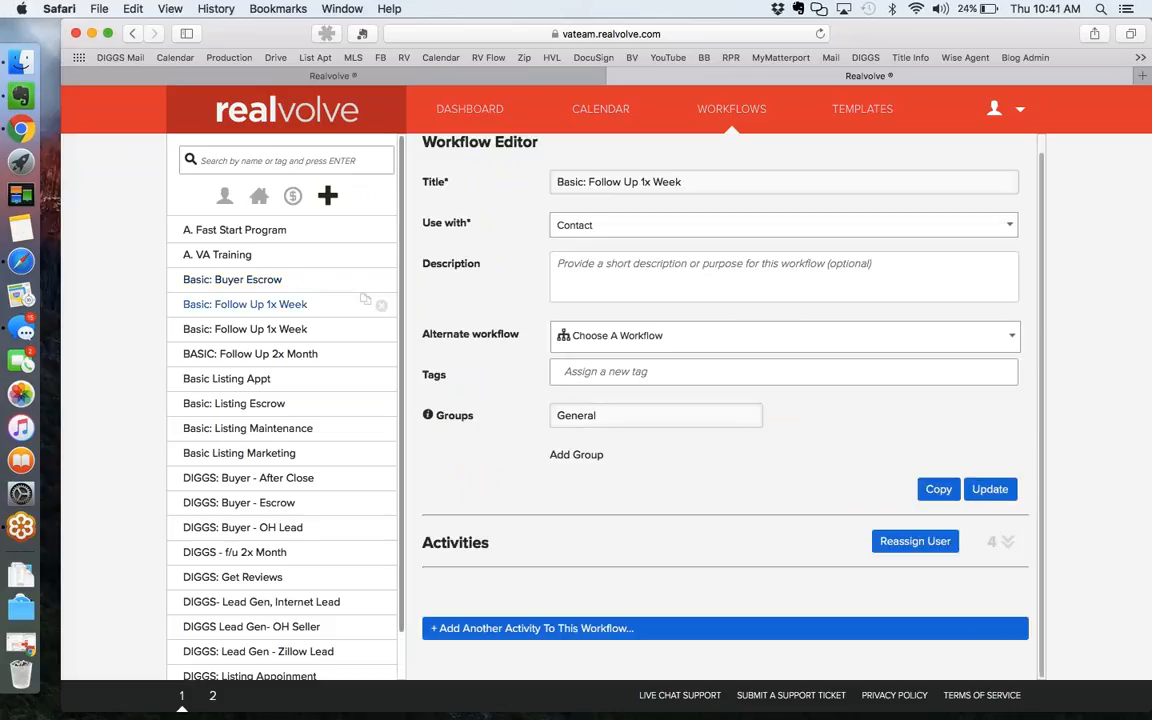
Add a new activity to Basic: Follow Up 1x Week titled 'Home anniversary'.
left_click(999, 541)
scroll(999, 541, "down", 5)
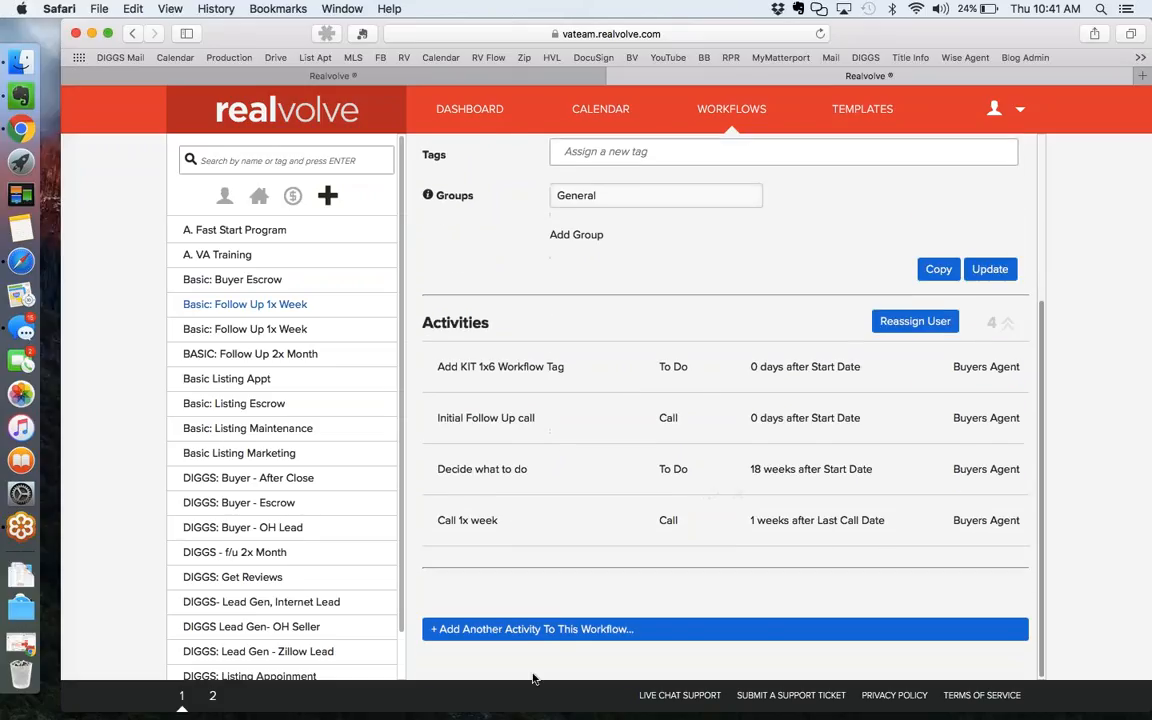
left_click(568, 628)
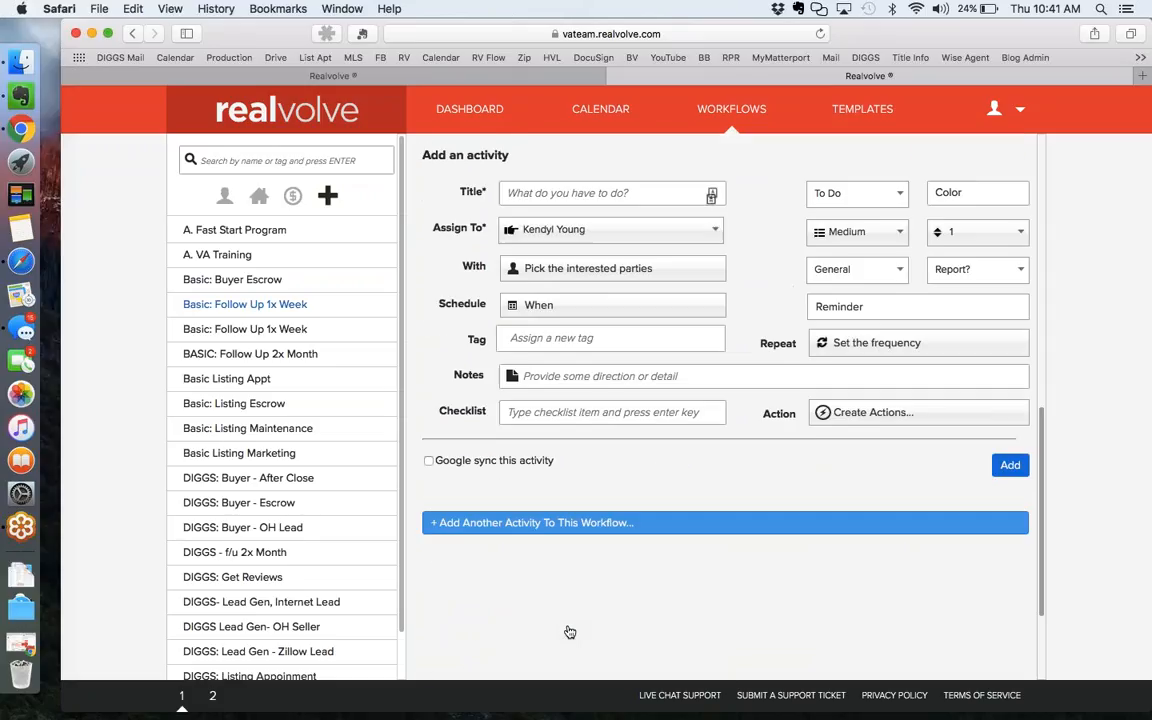
left_click(554, 192)
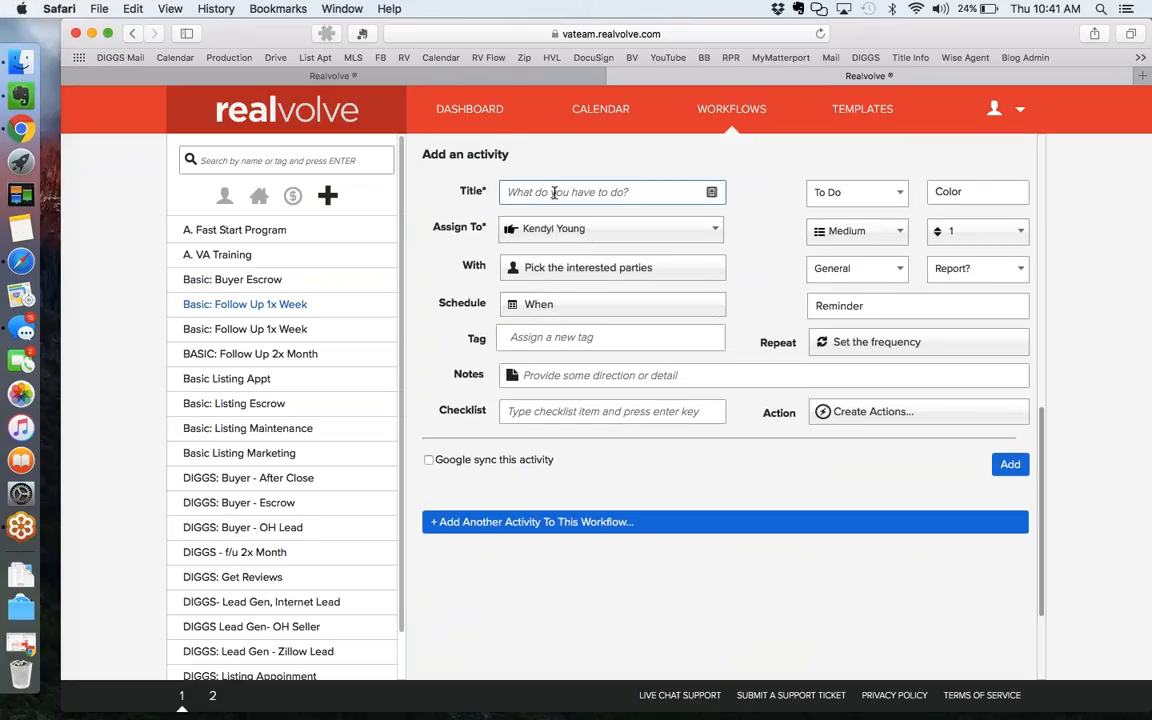
type("Home anniver")
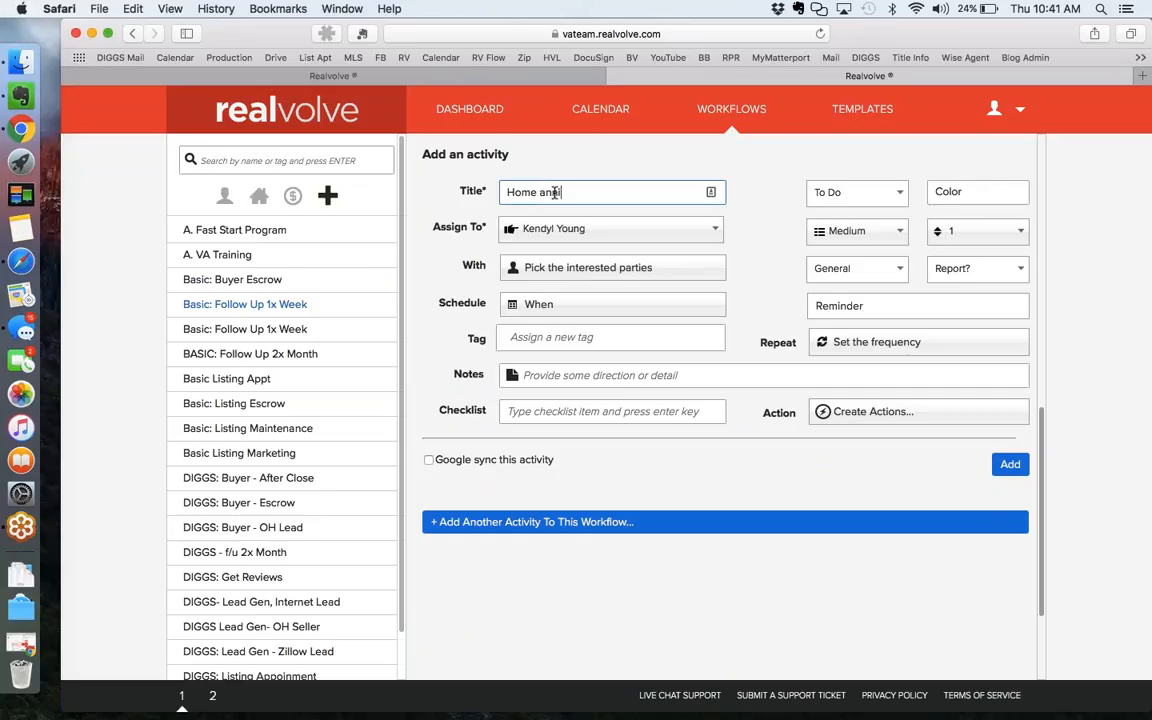
type("sary")
key("super+Tab")
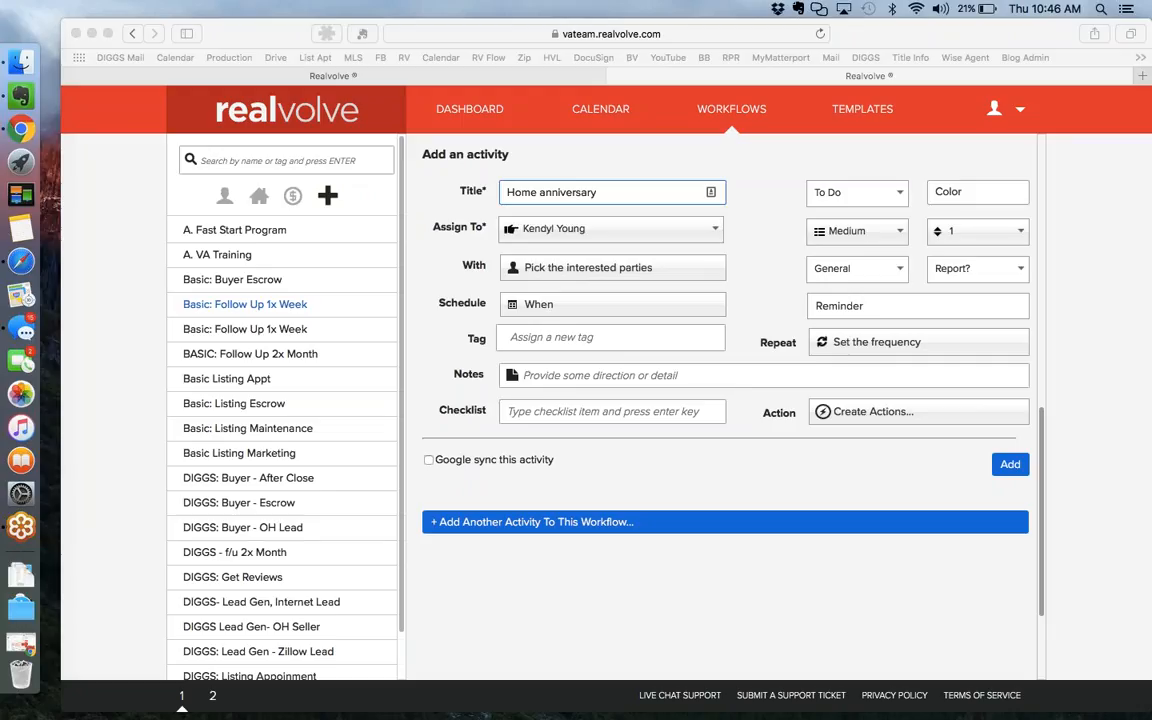
Rename the activity title to 'Send Qtr Newsletter'.
left_click(847, 490)
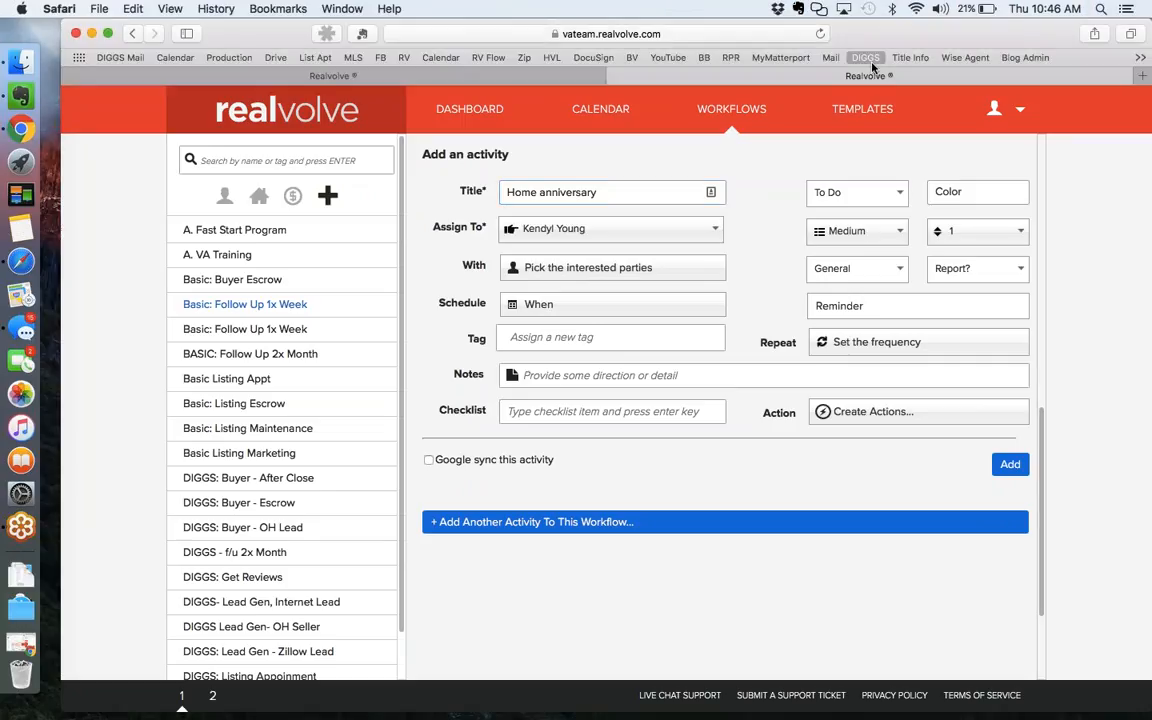
left_click(612, 192)
key("super+a")
type("Send Qtr ")
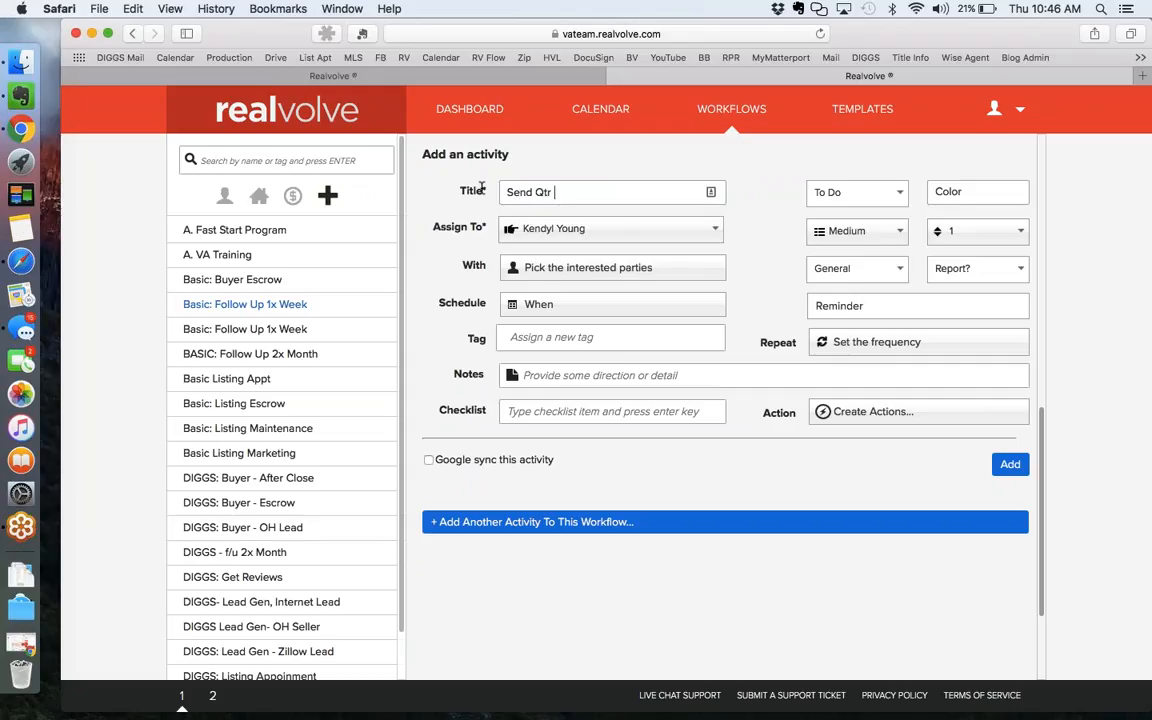
type("Newsletter")
Create a 'send newsletter' action emailing manually with preview using AC019- 1st Request Testimonial.
left_click(858, 413)
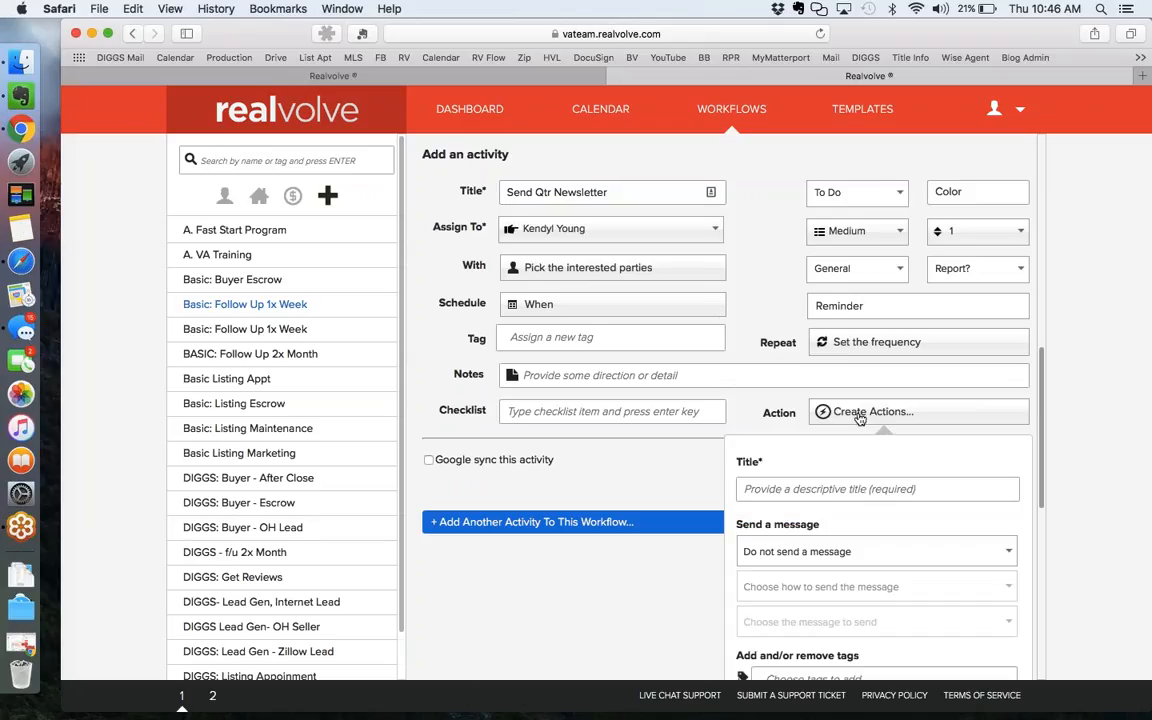
type("send ")
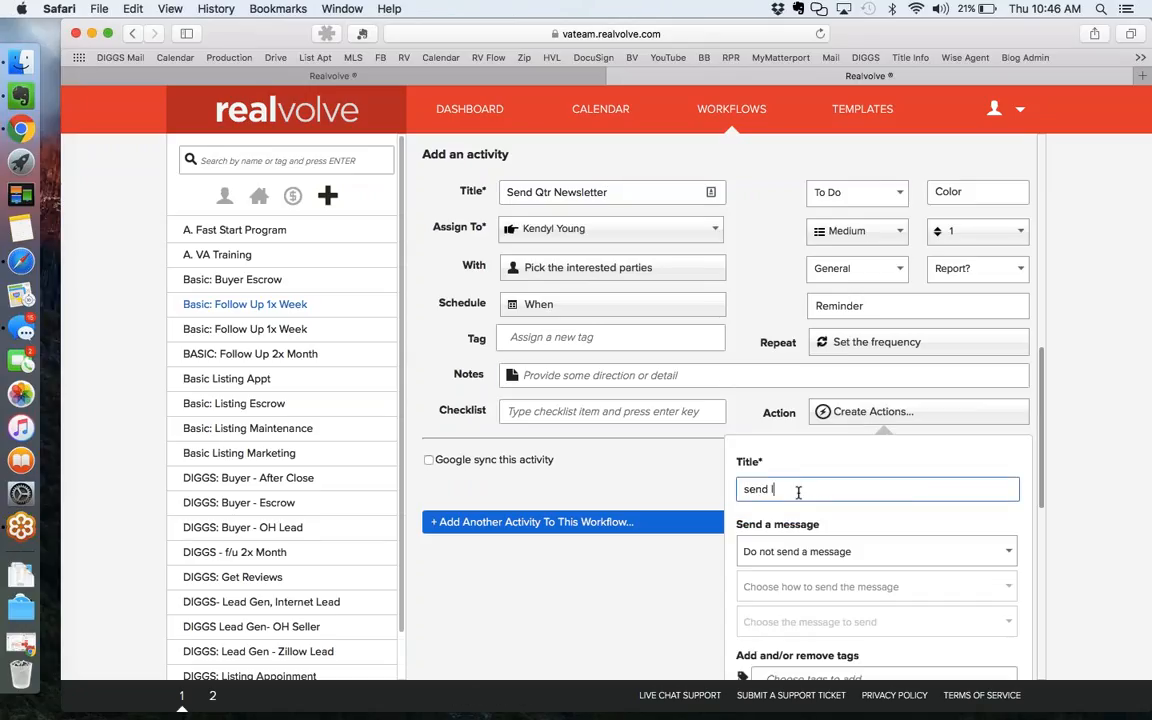
type("newsletter")
left_click(820, 549)
left_click(807, 595)
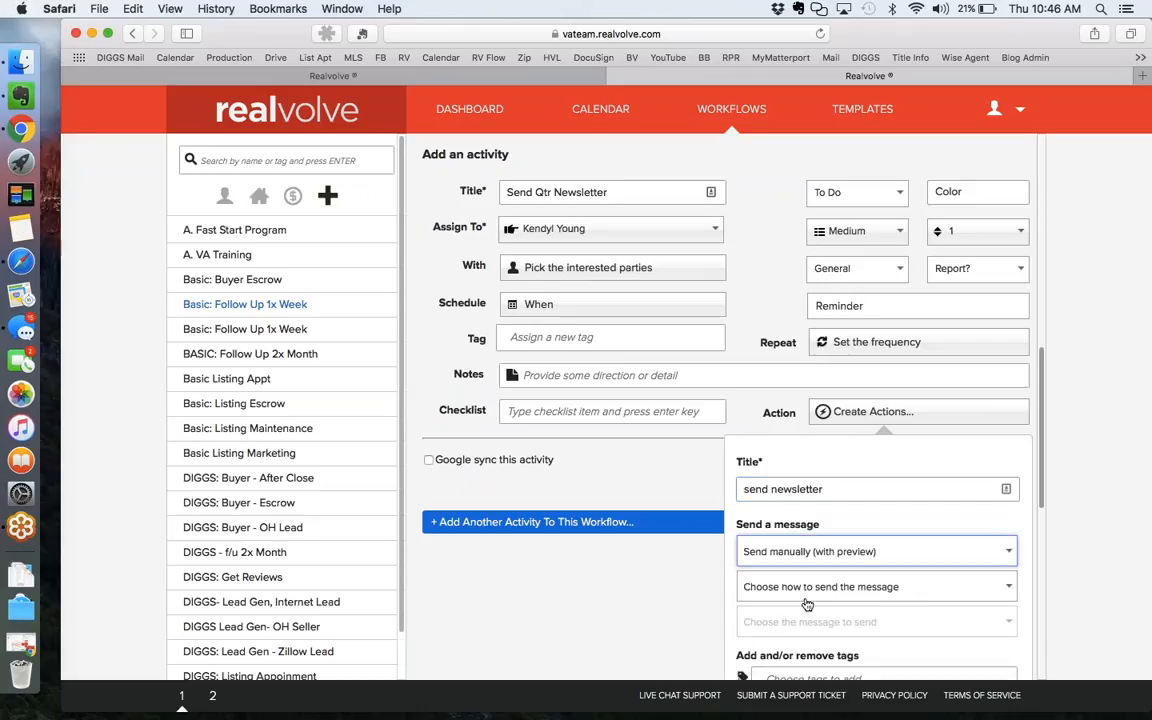
scroll(715, 606, "down", 3)
left_click(809, 486)
left_click(797, 521)
left_click(848, 515)
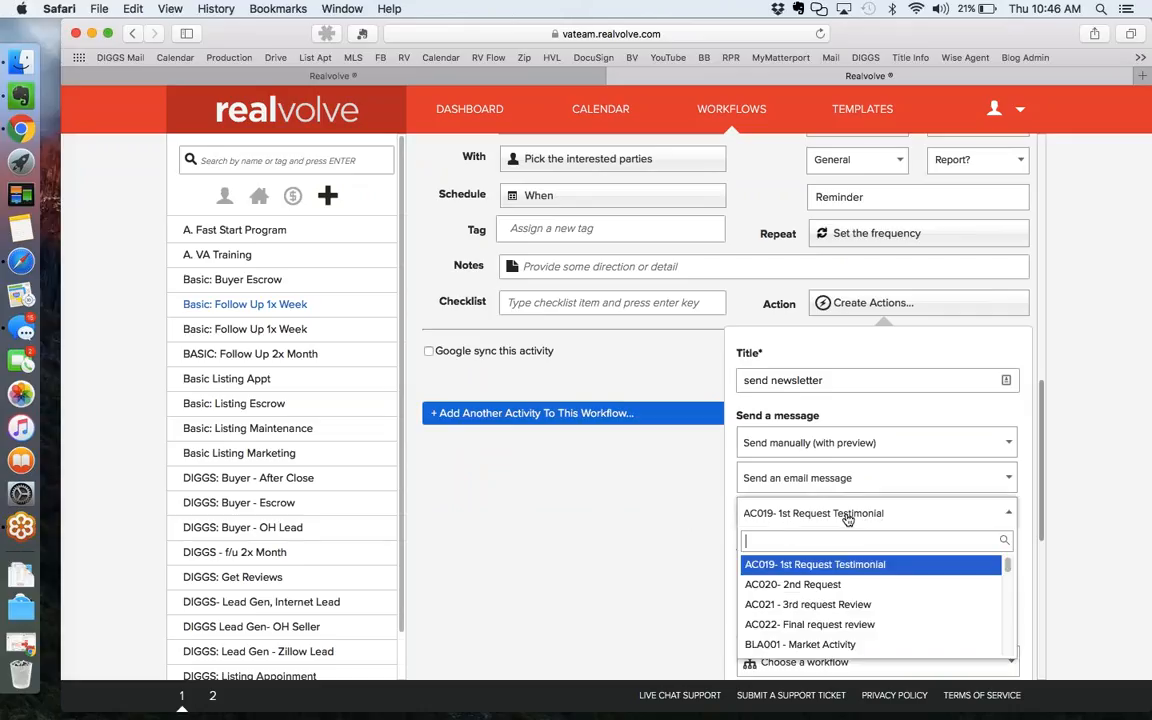
left_click(848, 516)
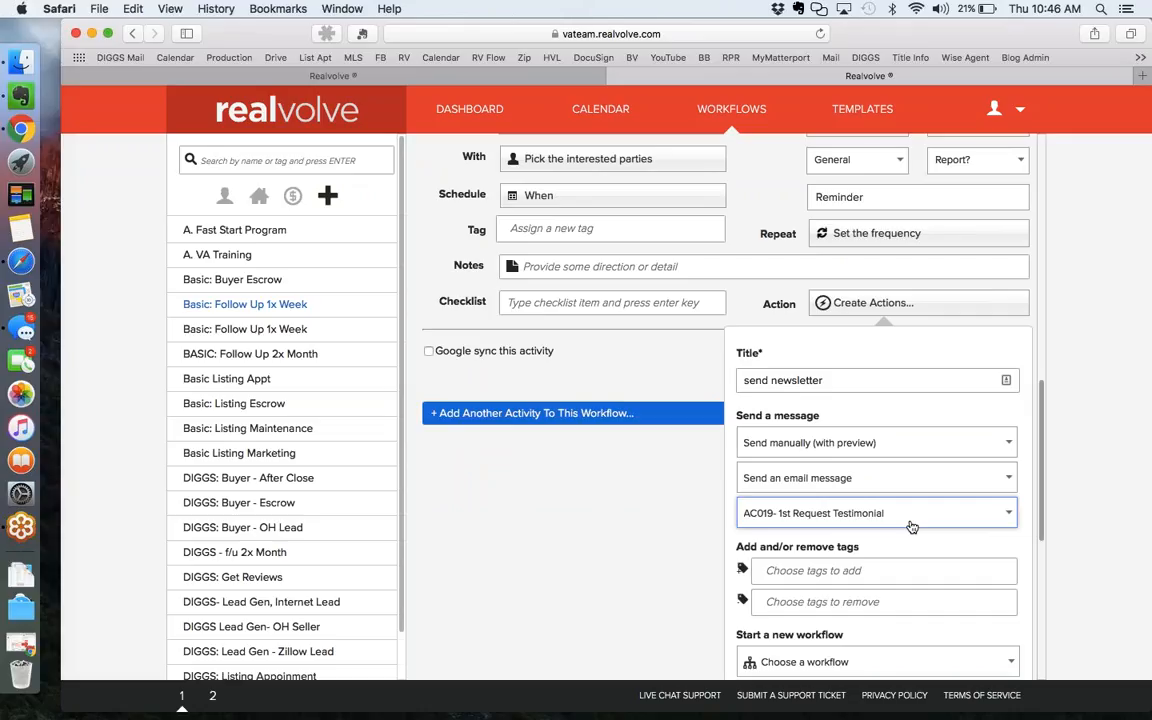
Open the Templates page in a new browser tab and switch to it.
right_click(884, 106)
left_click(925, 113)
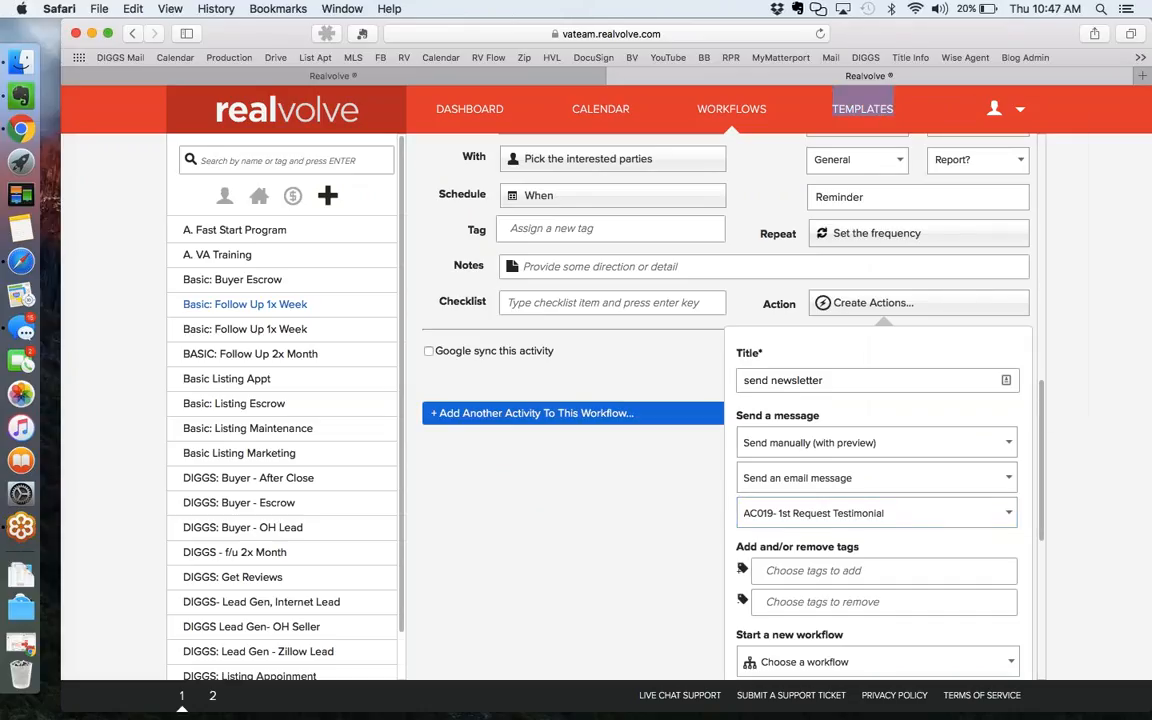
left_click(925, 76)
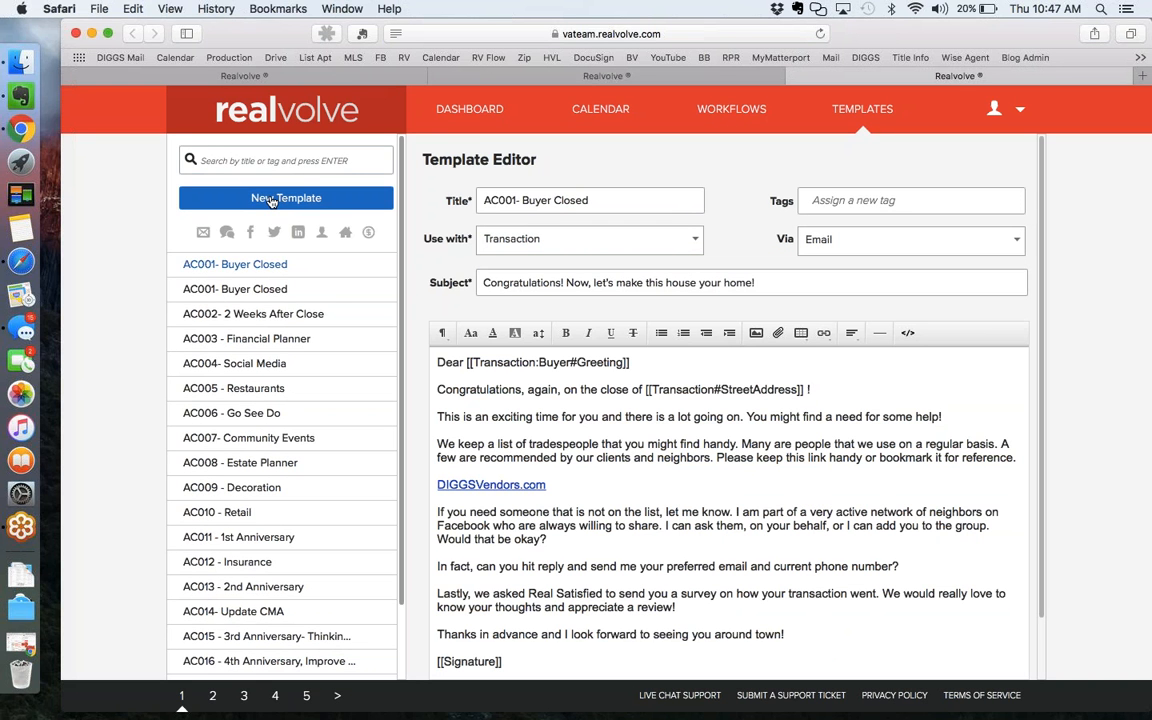
Author a new template titled 'Qrt Newsletter' for use with Contact.
left_click(278, 197)
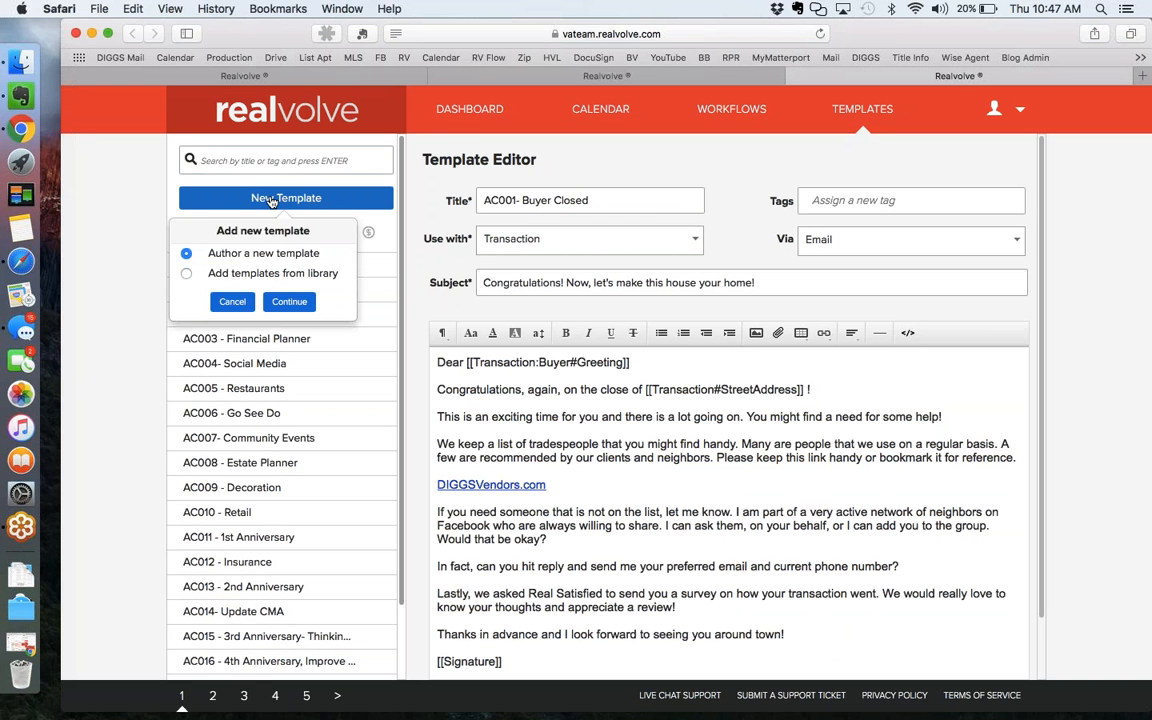
left_click(289, 300)
left_click(540, 200)
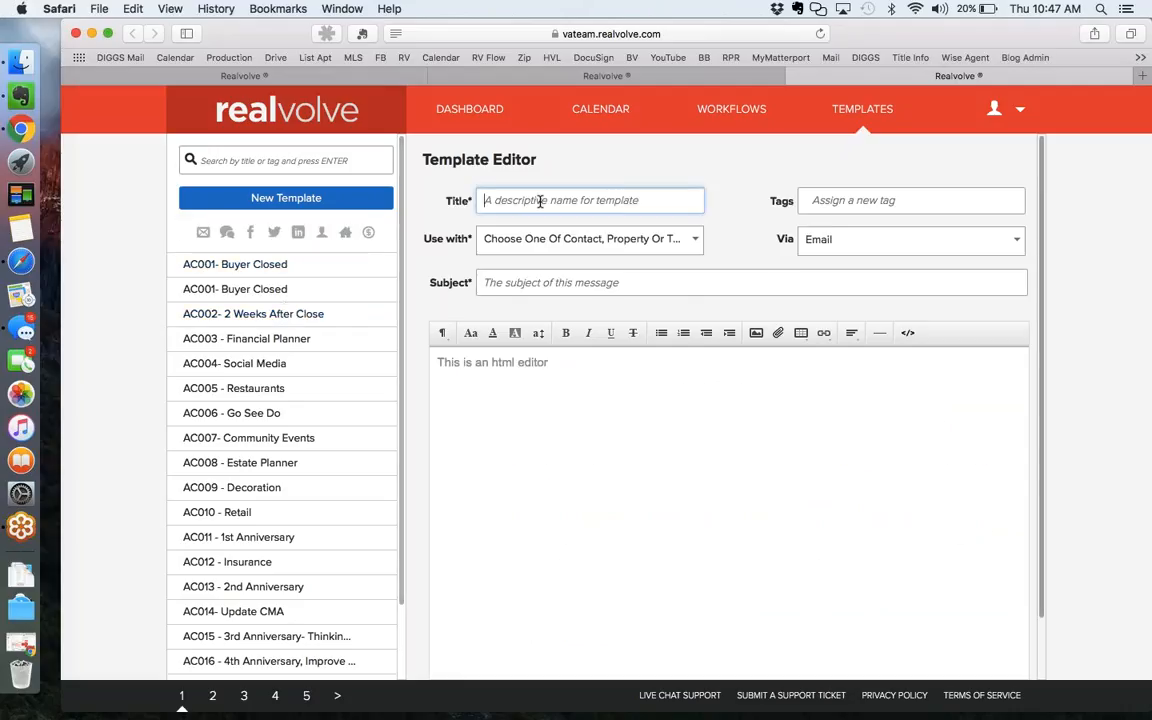
type("Qrt New")
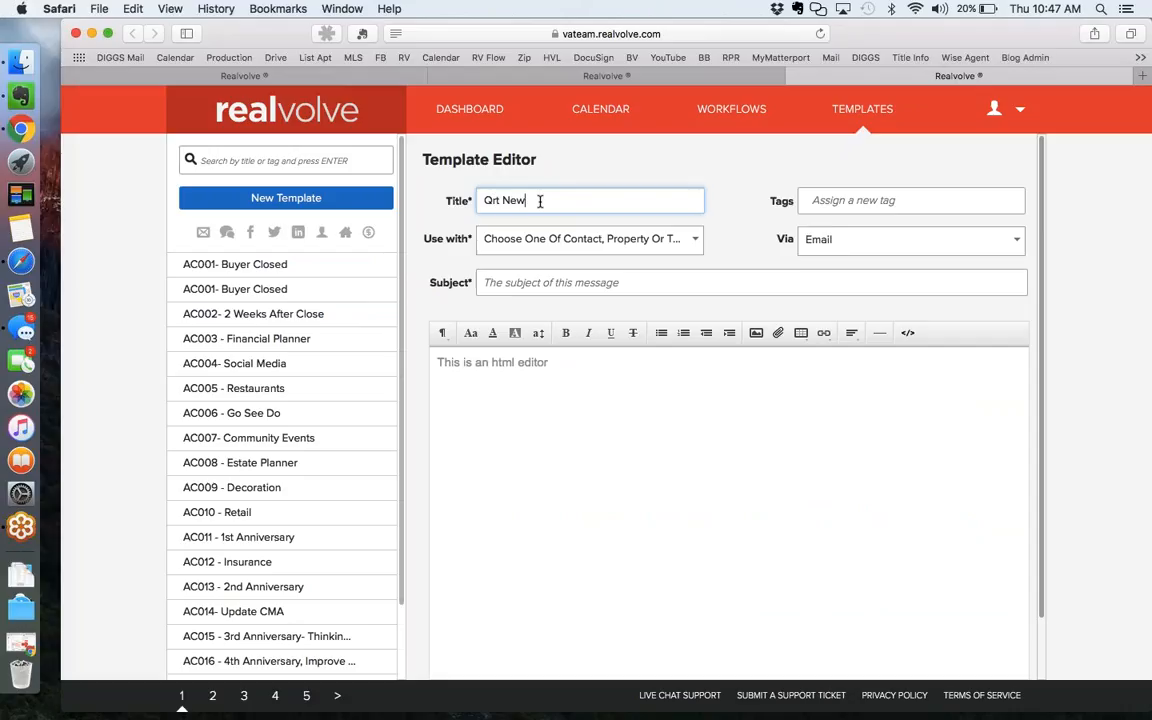
type("sletter")
left_click(562, 249)
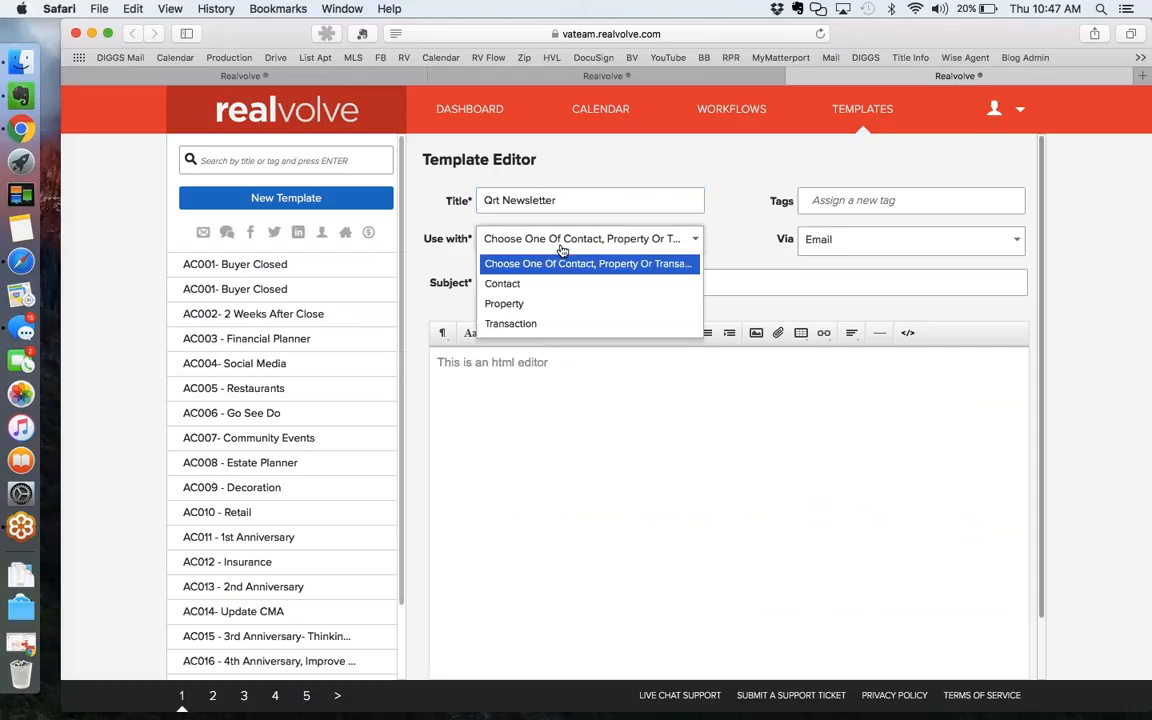
left_click(490, 284)
Give the template the subject 'newlster' and some placeholder body text.
left_click(526, 282)
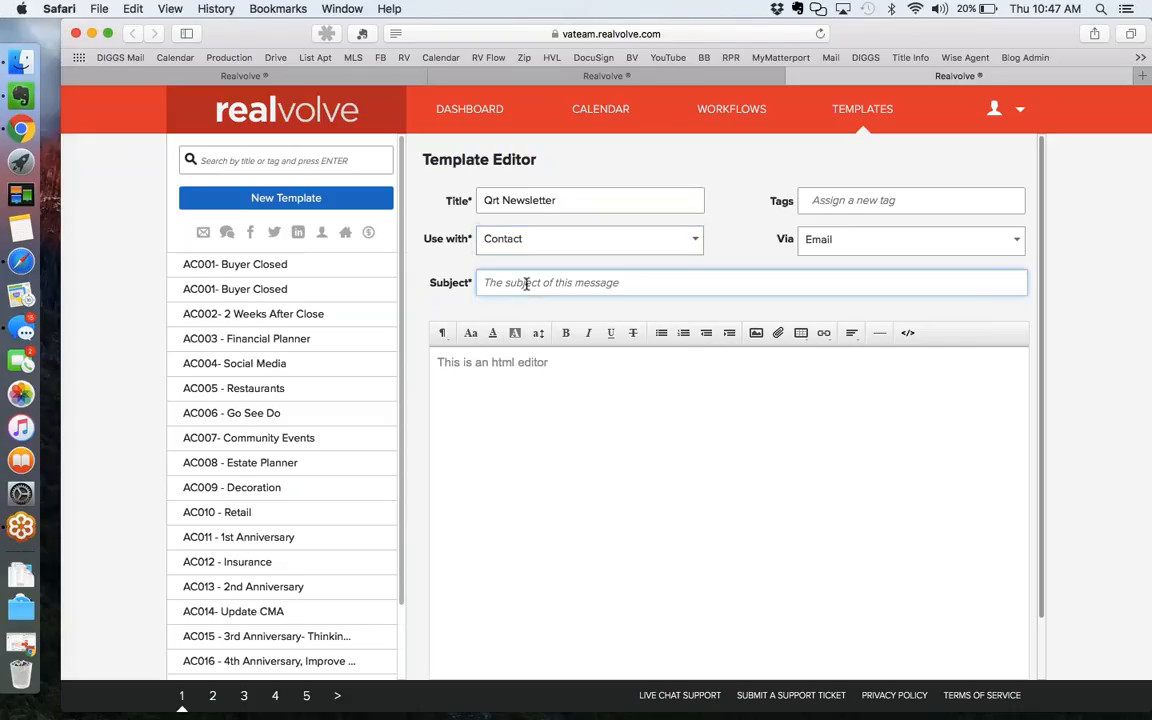
type("newlster")
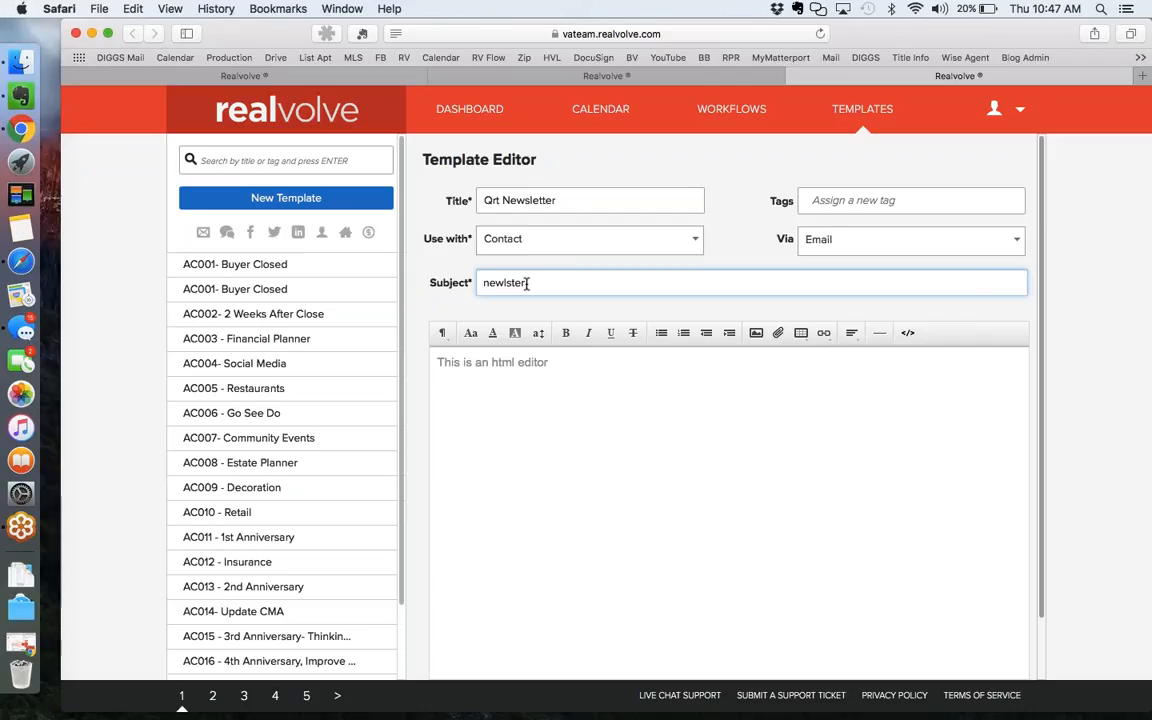
left_click(488, 284)
left_click(510, 378)
type("ndkahihfph;goNBV")
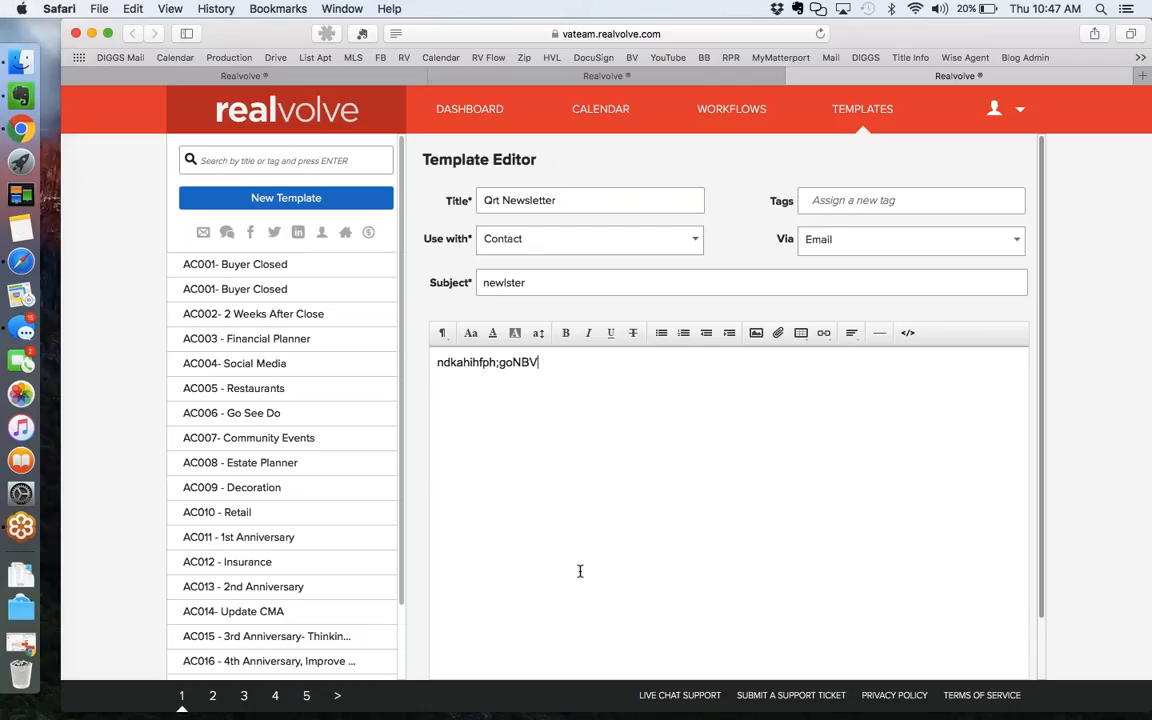
Cancel the unsaved newsletter action in the workflow tab and return to the workflows list.
left_click(562, 76)
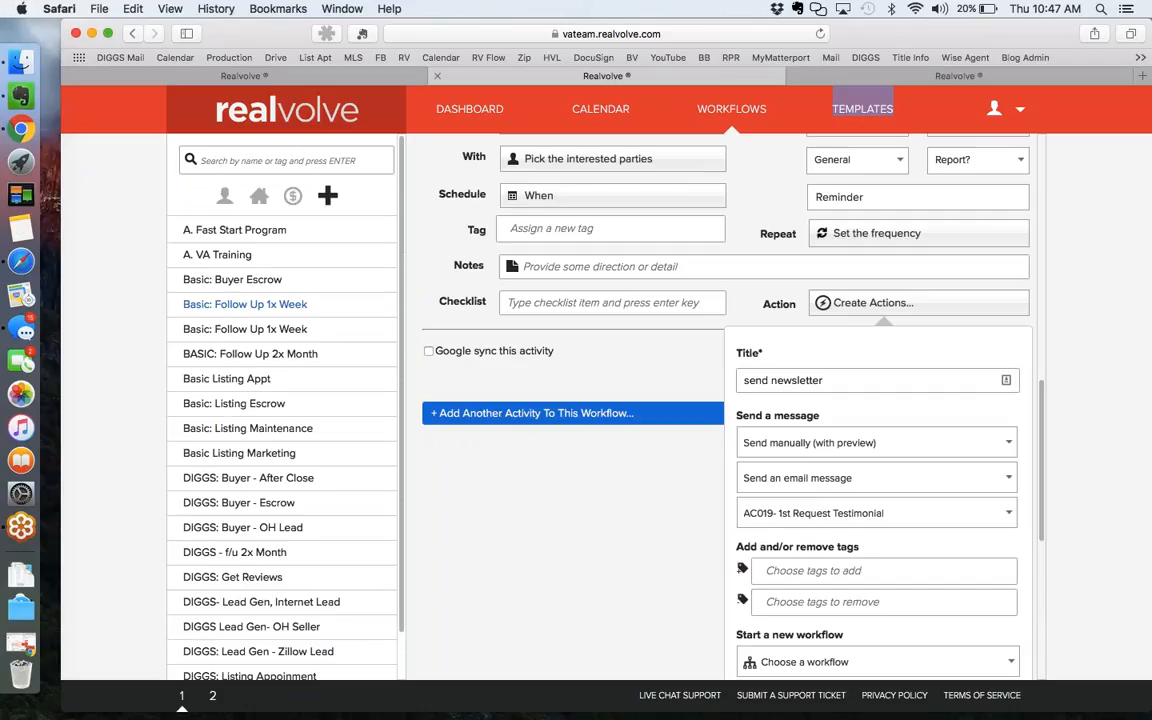
scroll(660, 460, "down", 4)
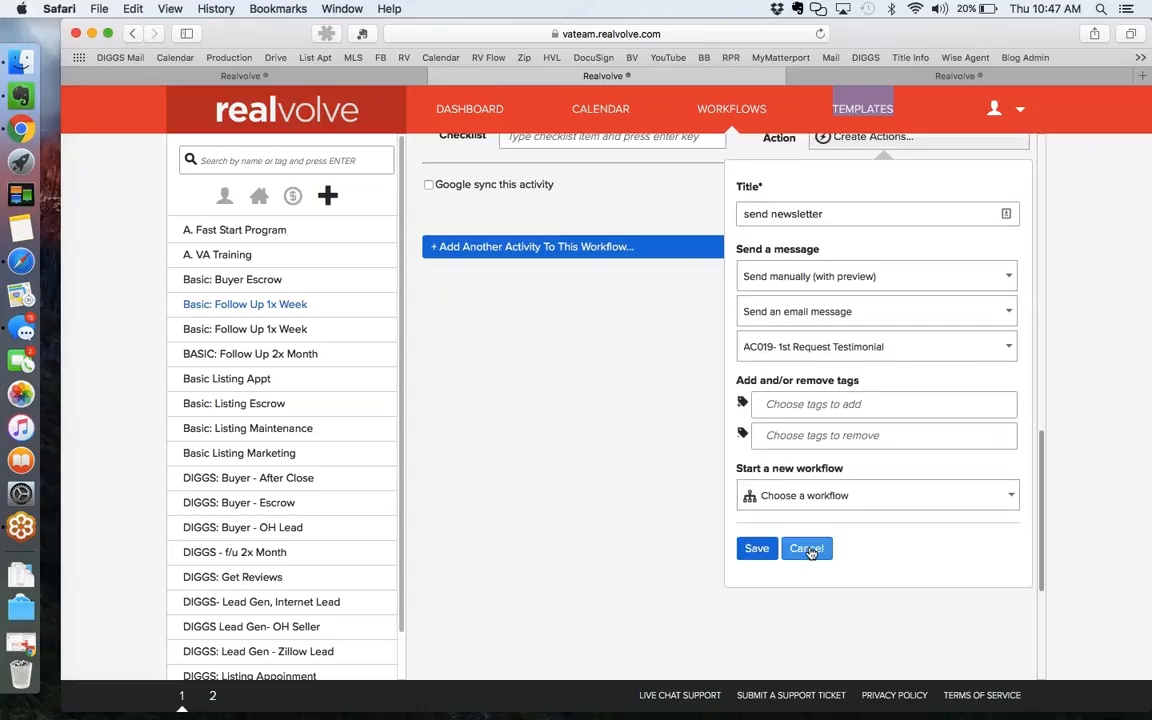
left_click(810, 551)
scroll(811, 552, "up", 6)
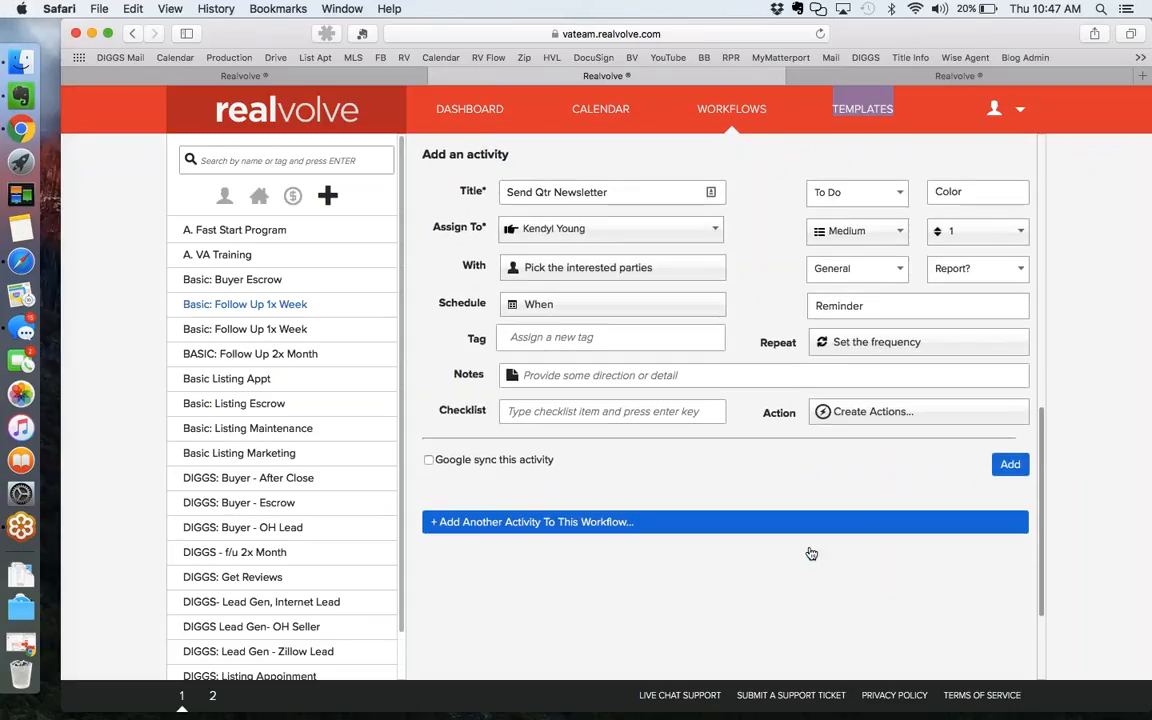
left_click(1145, 67)
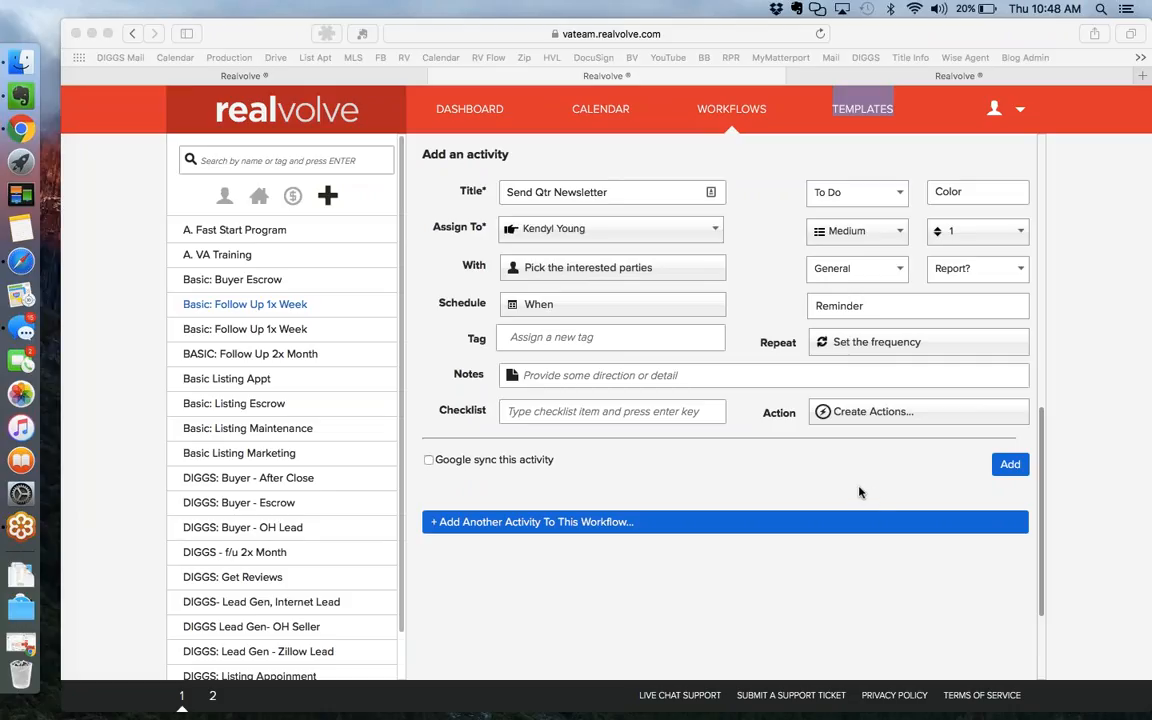
left_click(859, 492)
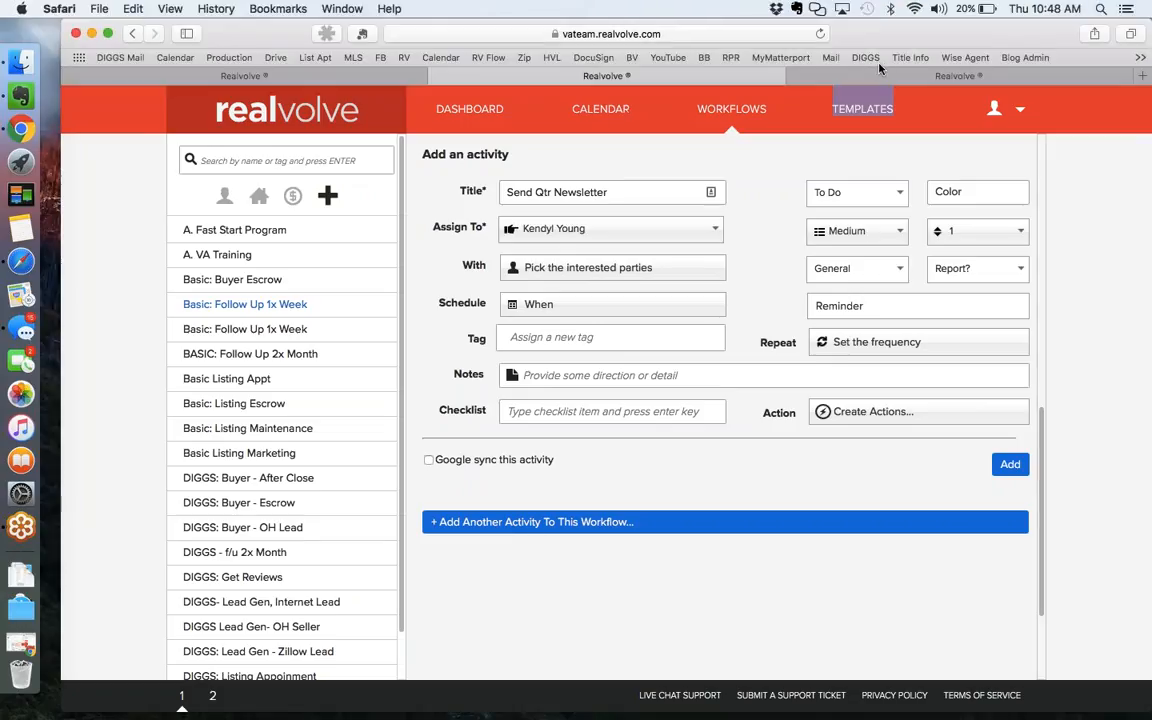
left_click(743, 116)
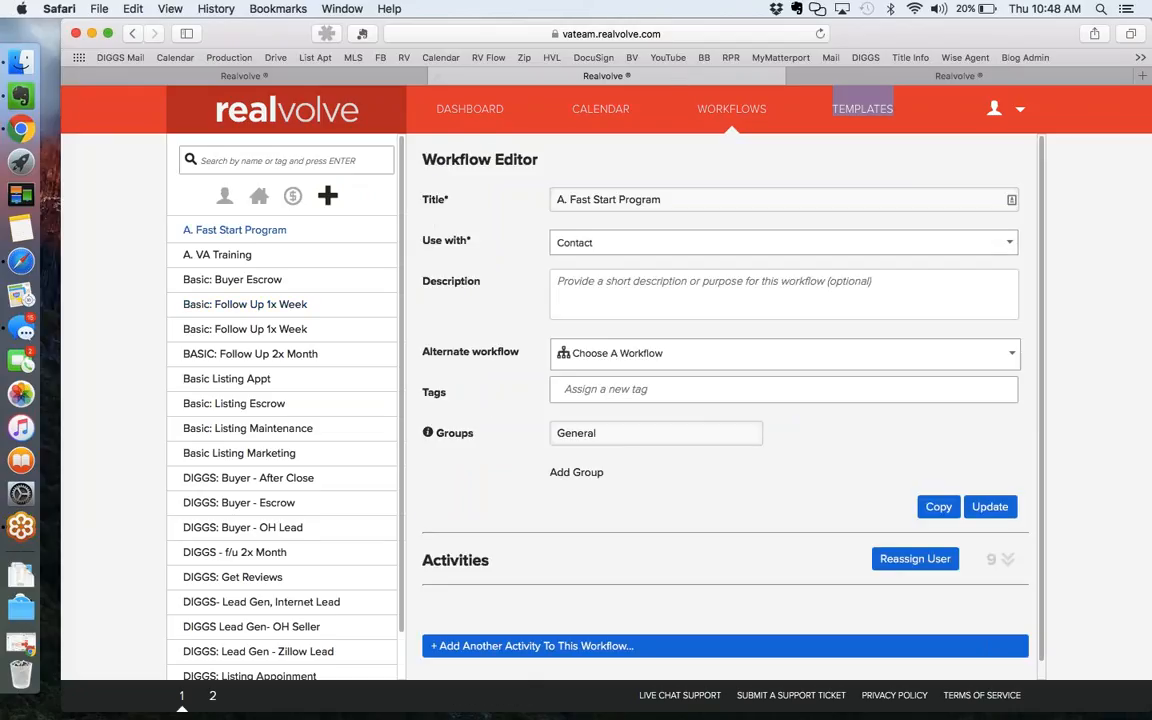
Open the Basic: Follow Up 1x Week workflow and review its Call 1x week activity without changes.
left_click(1005, 560)
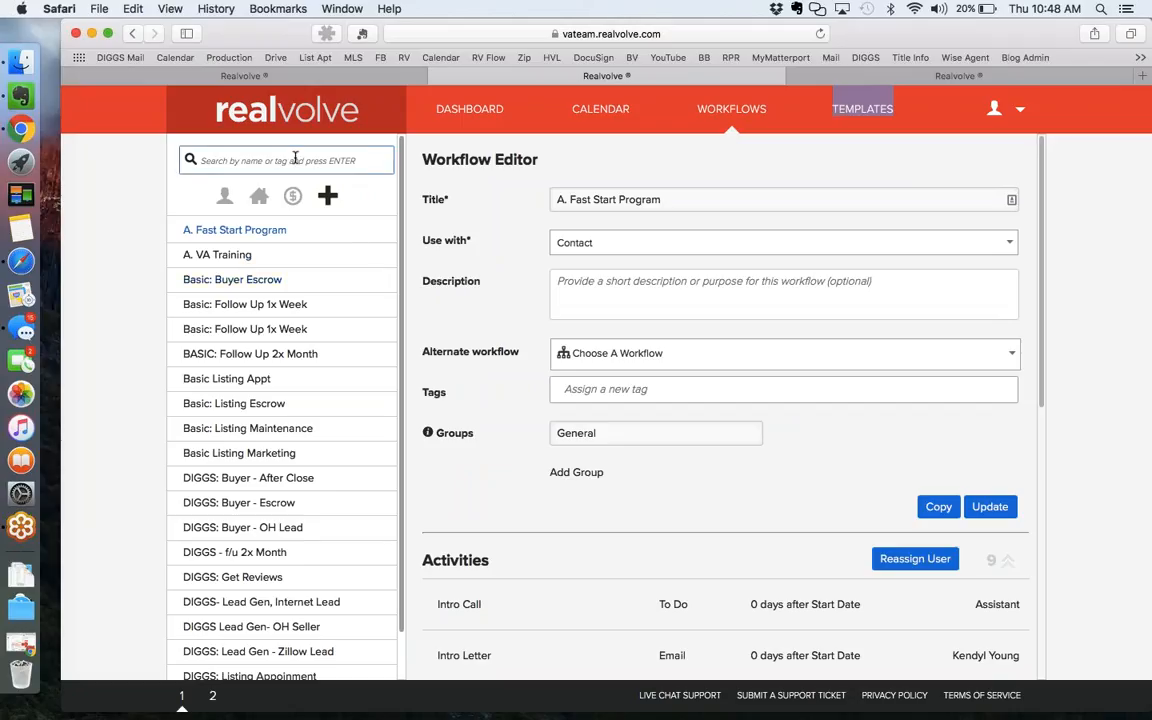
type("x")
left_click(250, 300)
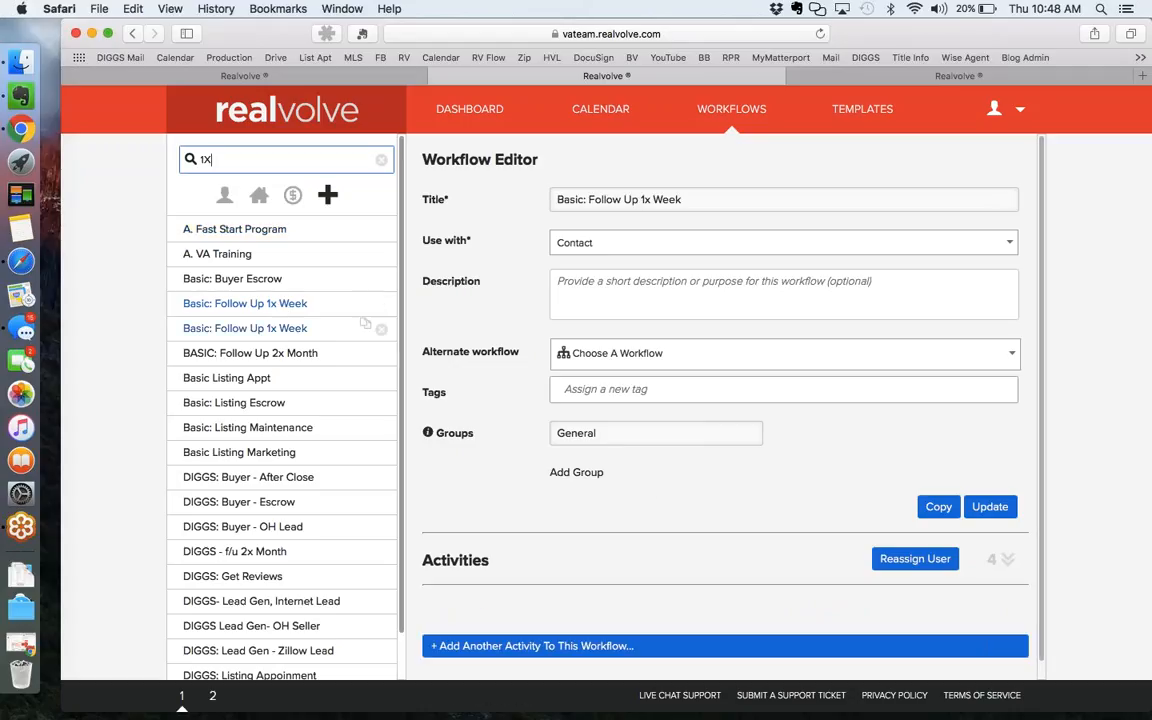
left_click(1005, 561)
scroll(1000, 560, "down", 5)
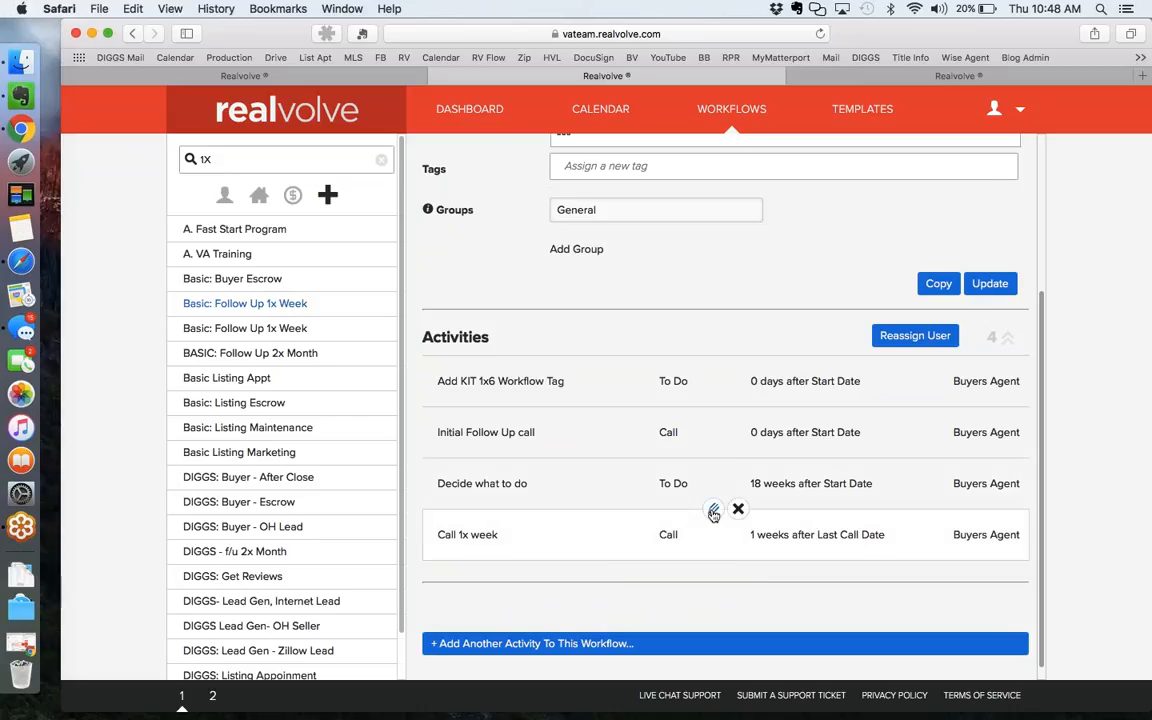
left_click(713, 509)
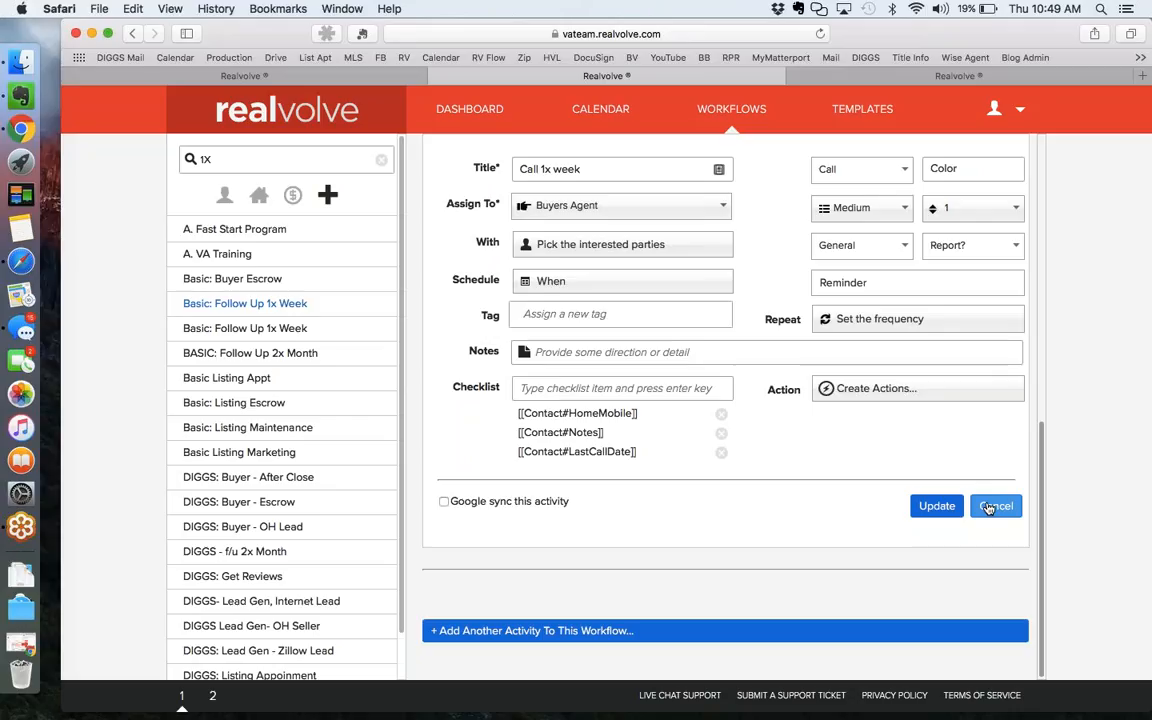
left_click(990, 509)
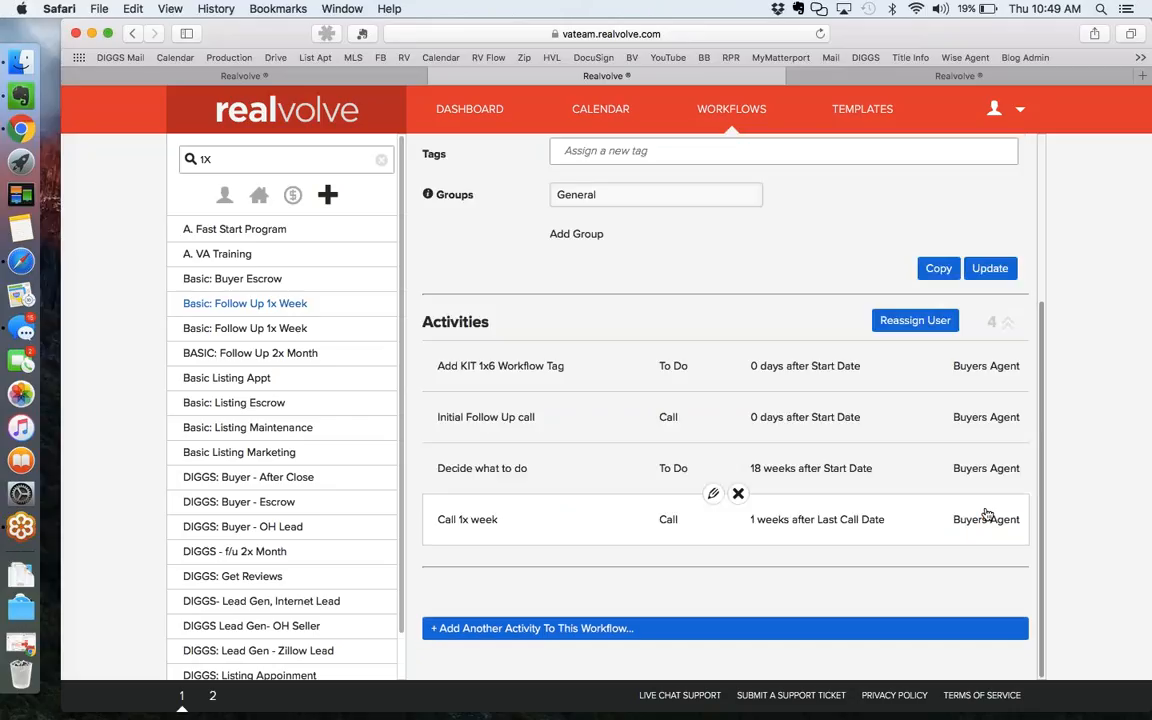
Start a new activity, dismiss its due-date options, and switch over to Google Calendar in Chrome.
left_click(605, 628)
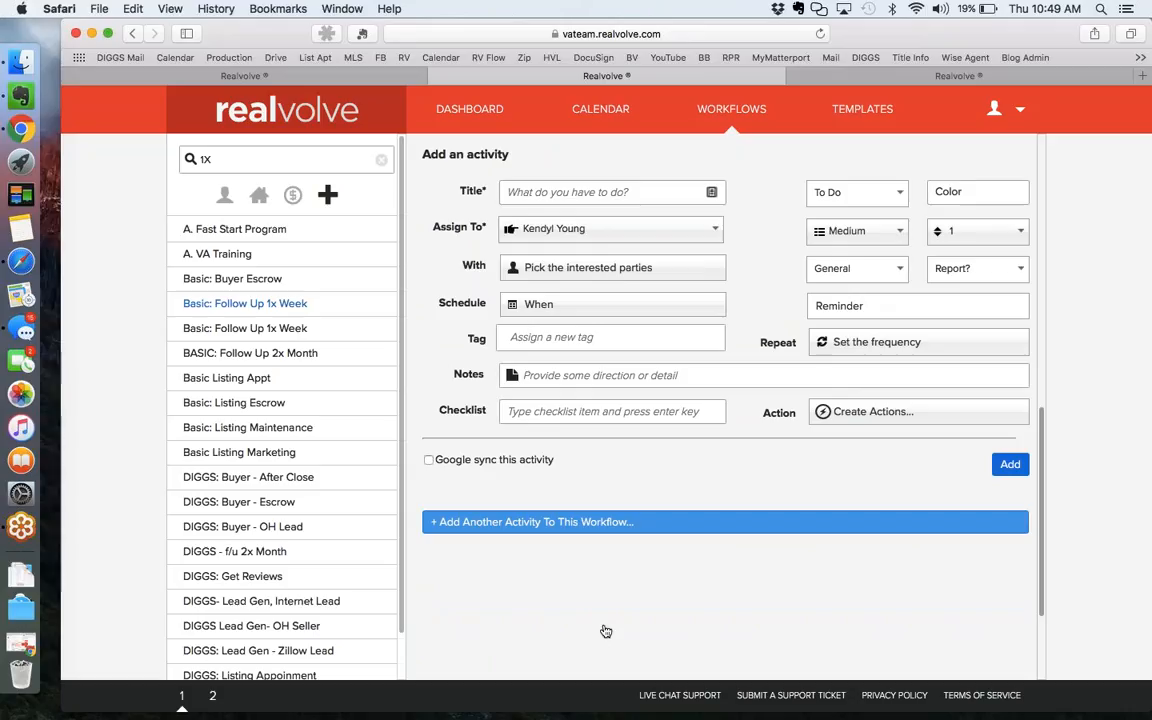
left_click(619, 305)
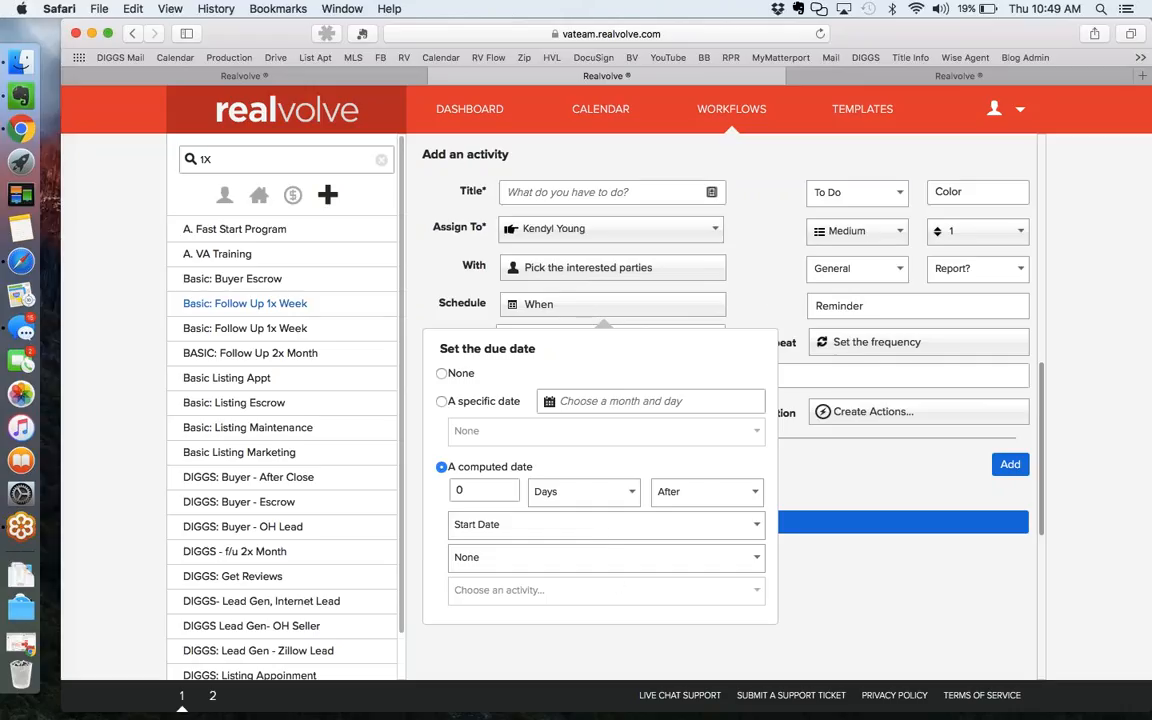
left_click(772, 300)
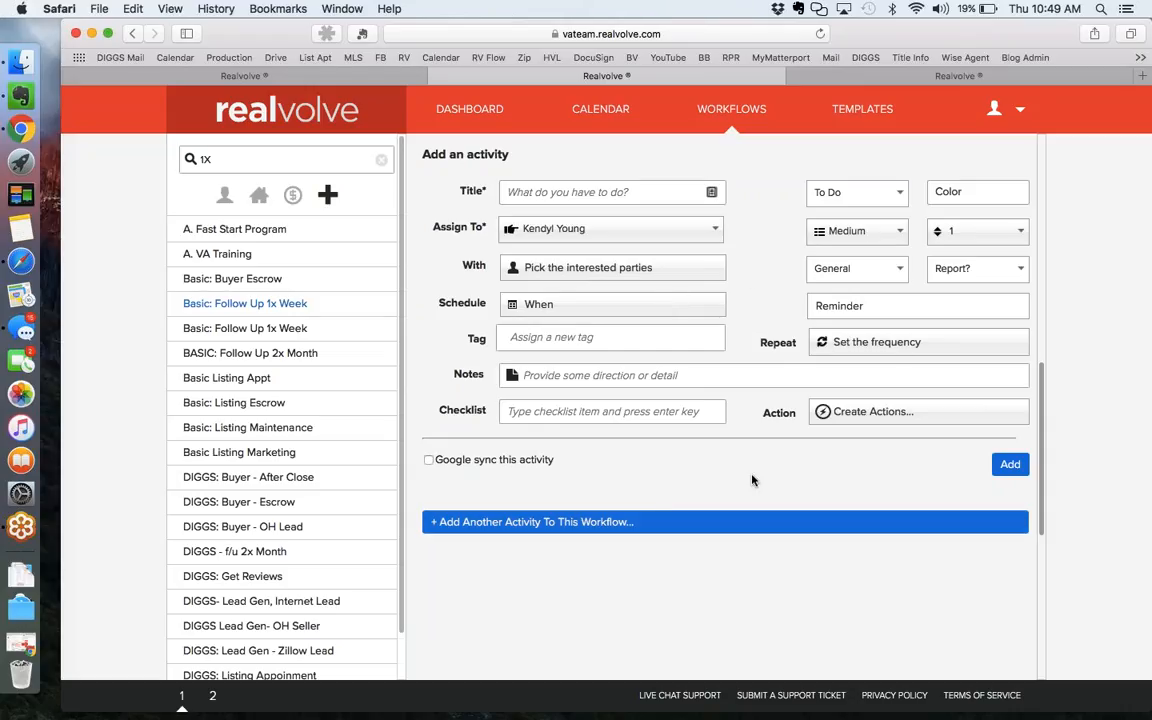
left_click(1141, 65)
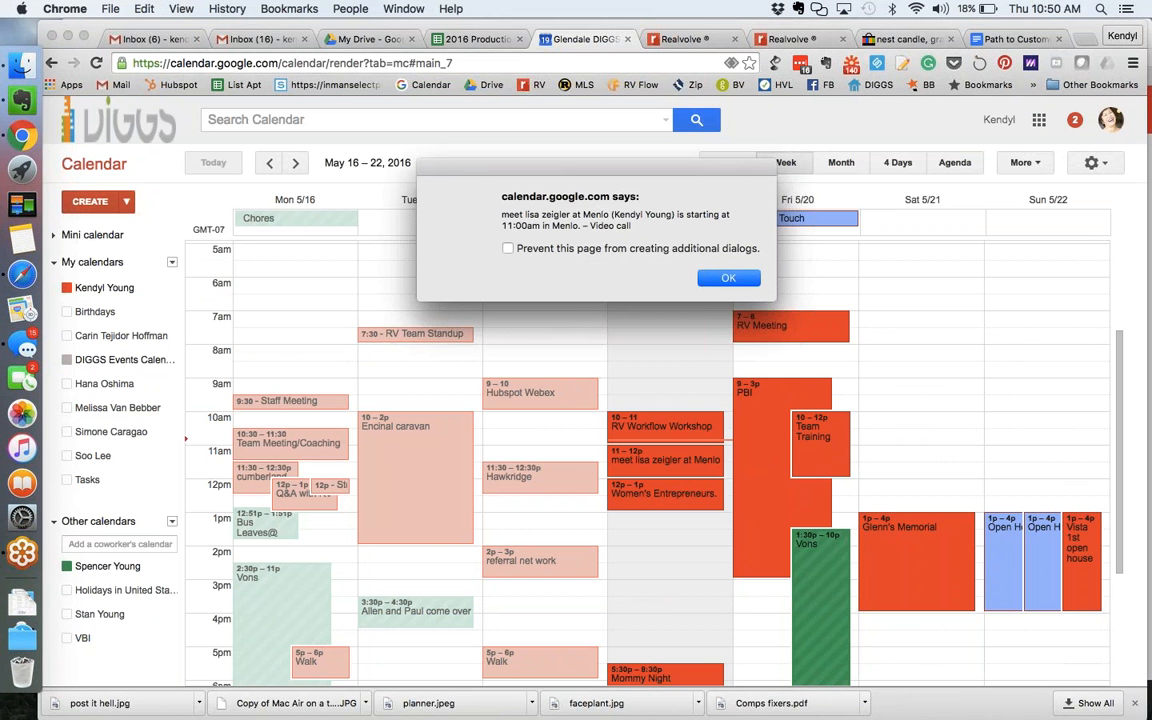
Dismiss the Google Calendar meeting alert and minimize Chrome to return to the add-activity form.
left_click(726, 279)
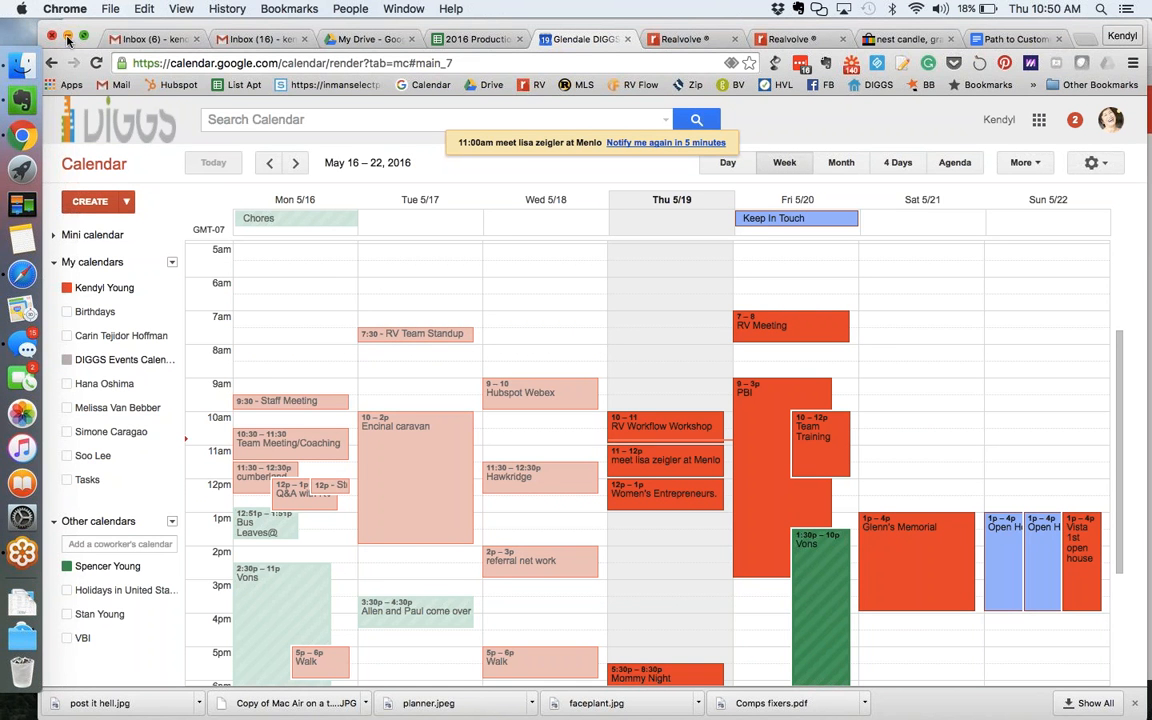
left_click(70, 40)
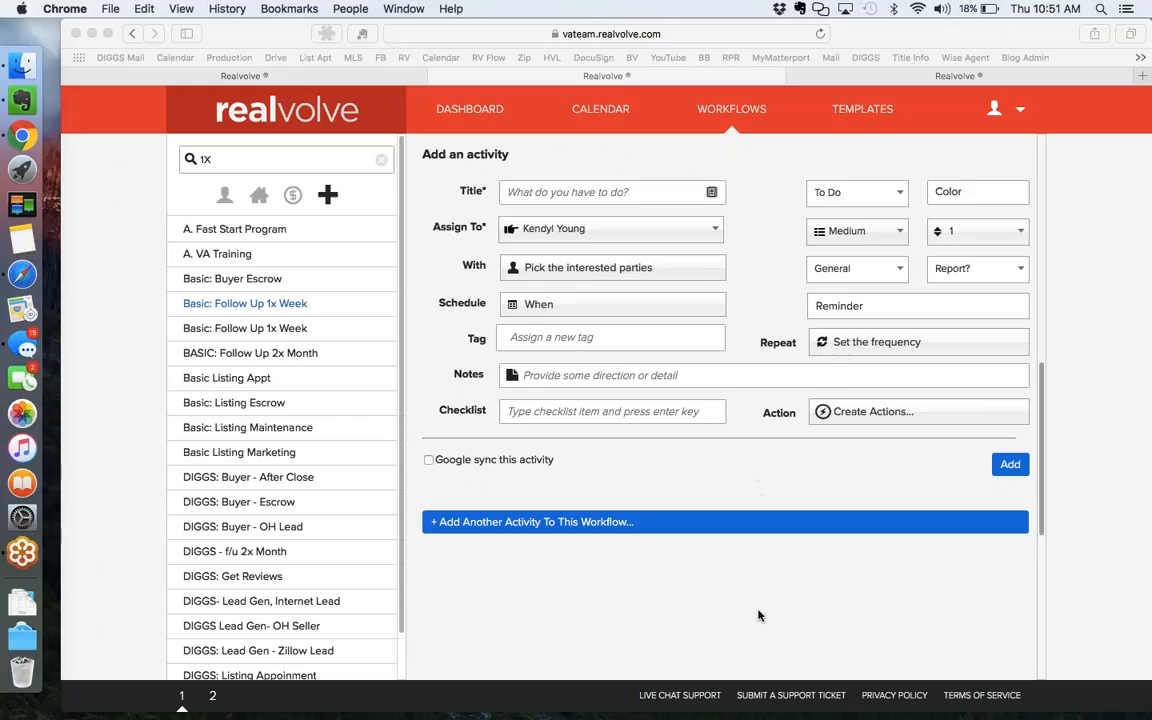
Open Settings > Google Sync from the account menu, showing the connect-a-Google-account notice.
left_click(1017, 113)
left_click(1017, 113)
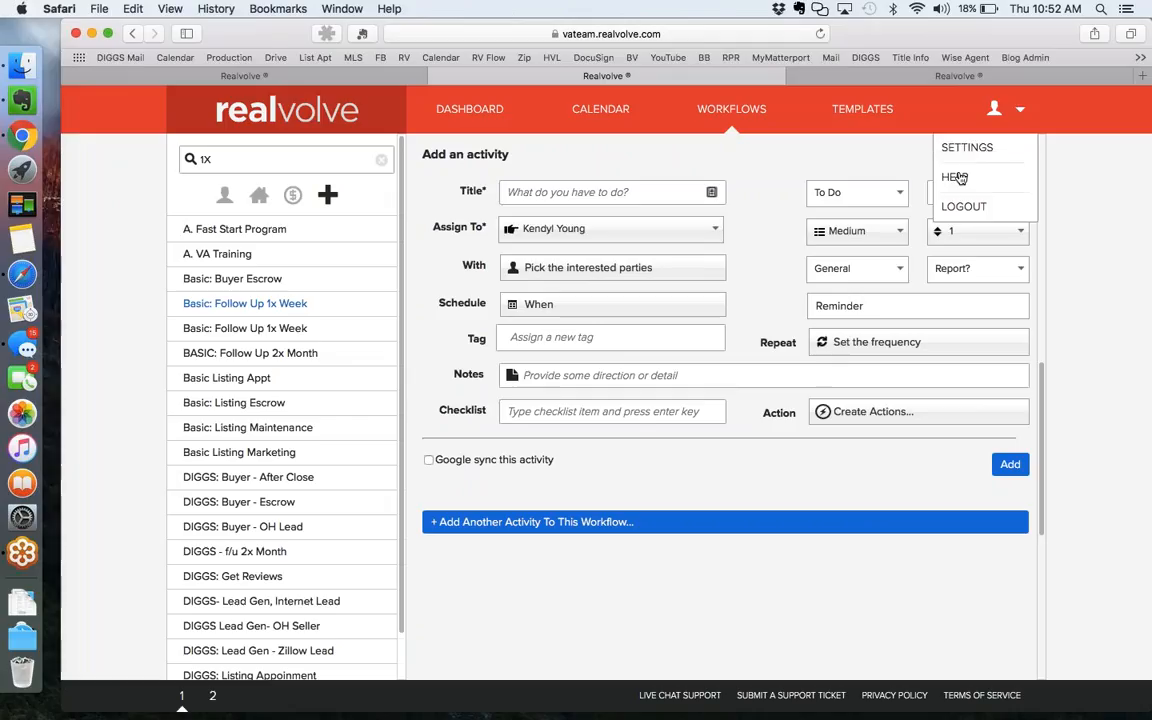
left_click(962, 147)
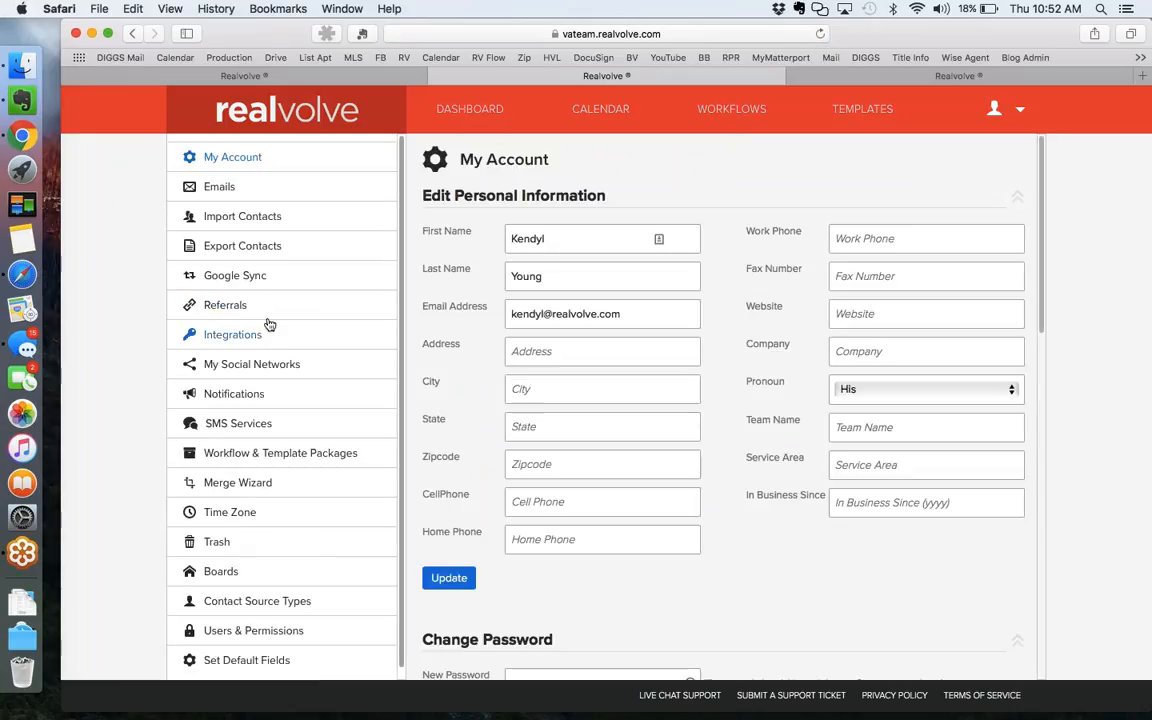
left_click(249, 275)
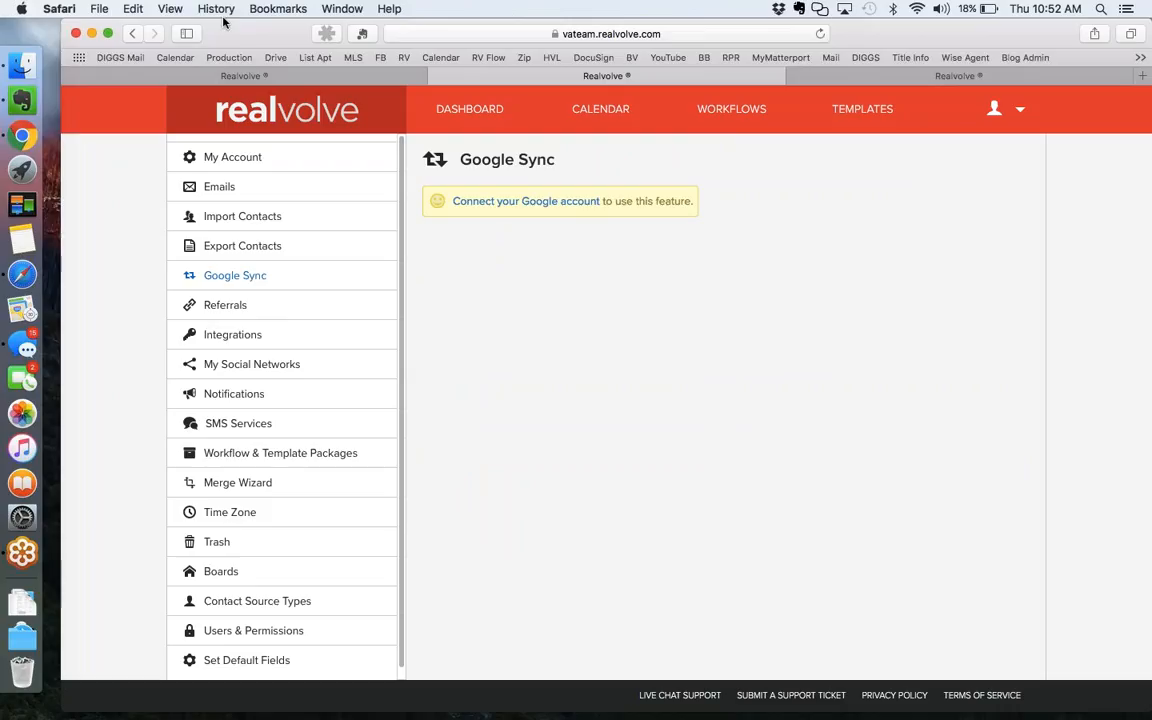
left_click_drag(225, 22, 253, 22)
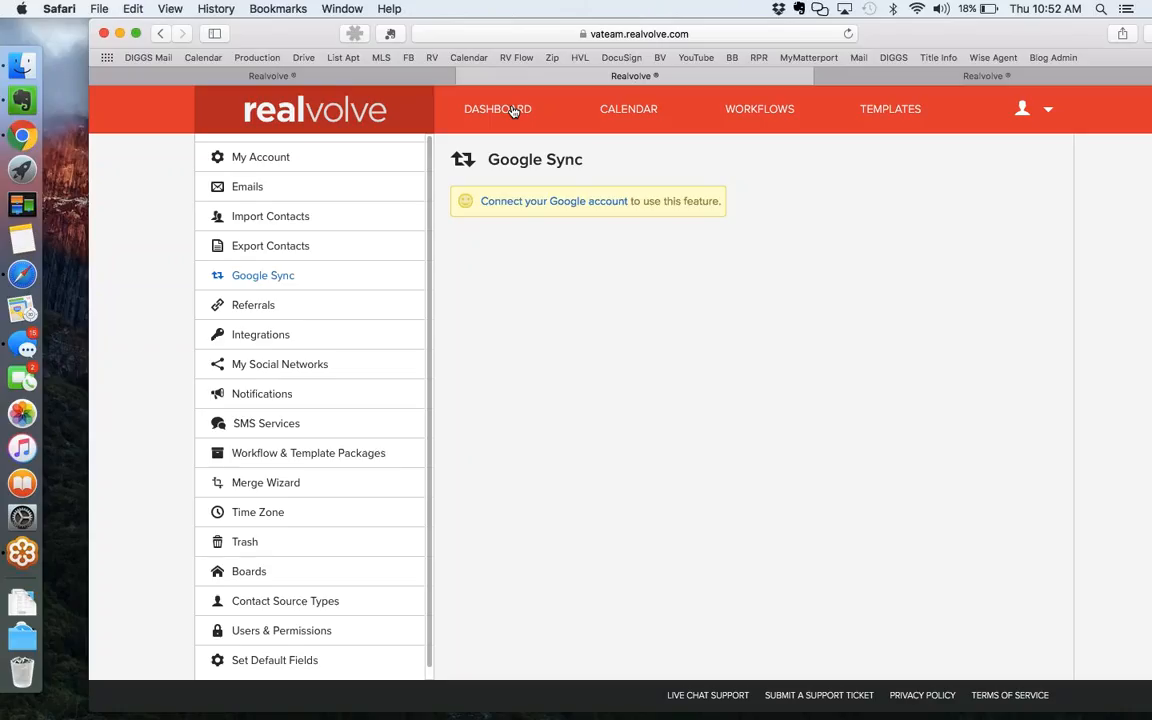
Return to the Realvolve Dashboard showing 988 contacts and $0 YTD volume.
left_click(1139, 71)
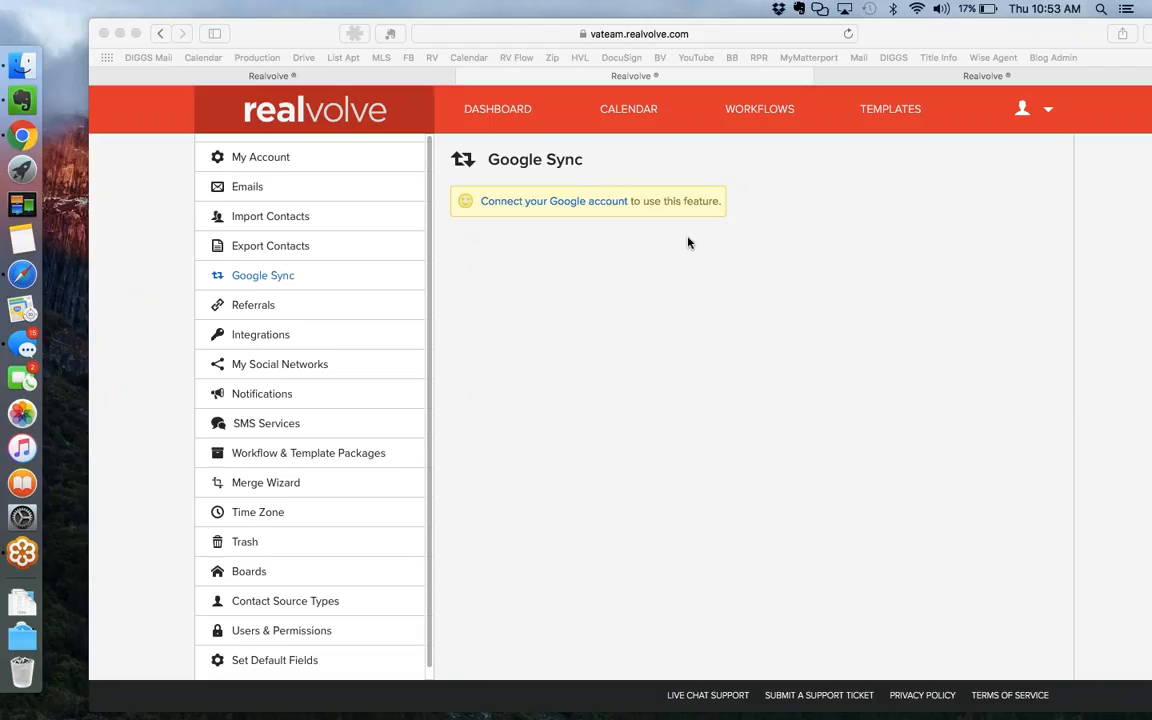
left_click(511, 114)
left_click(511, 114)
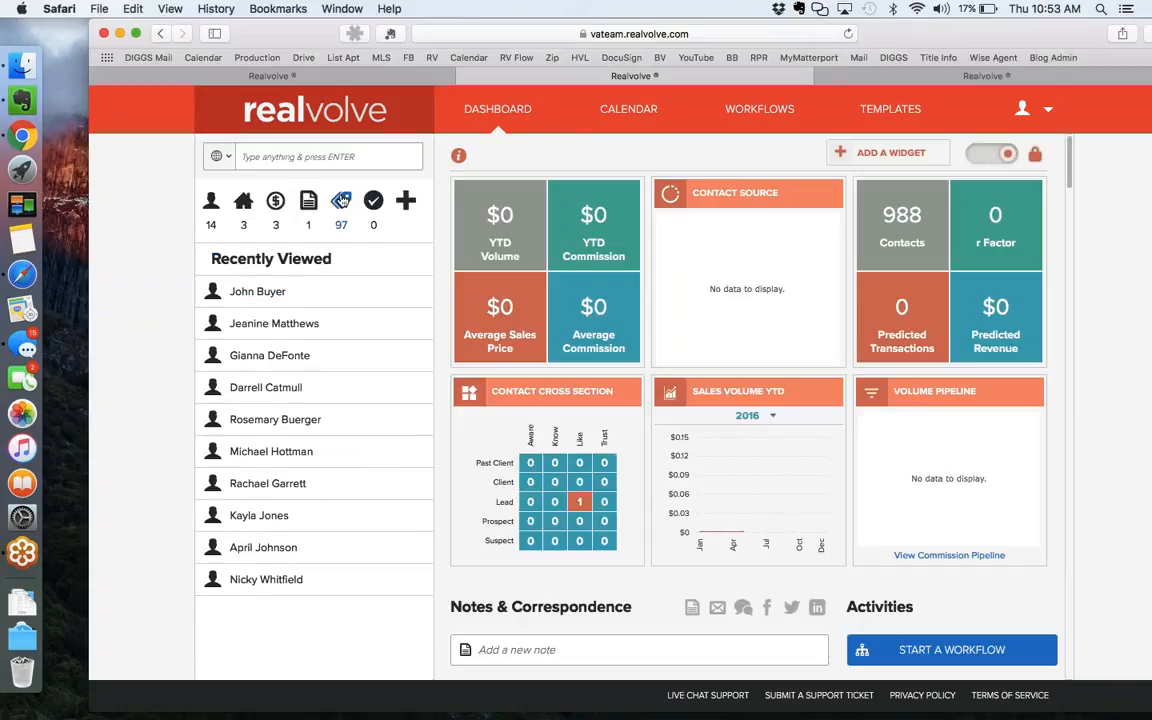
Search the dashboard for 'Vendors', checking activity and tag results, then clear the search box.
left_click(341, 157)
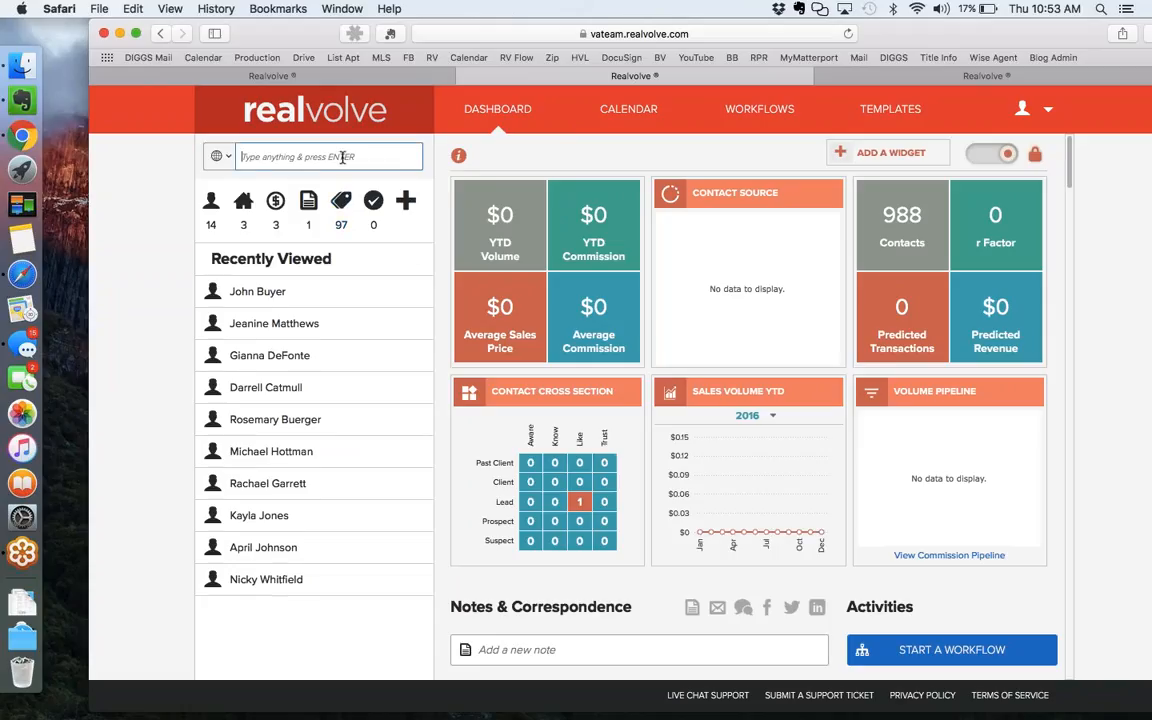
type("VENDORS")
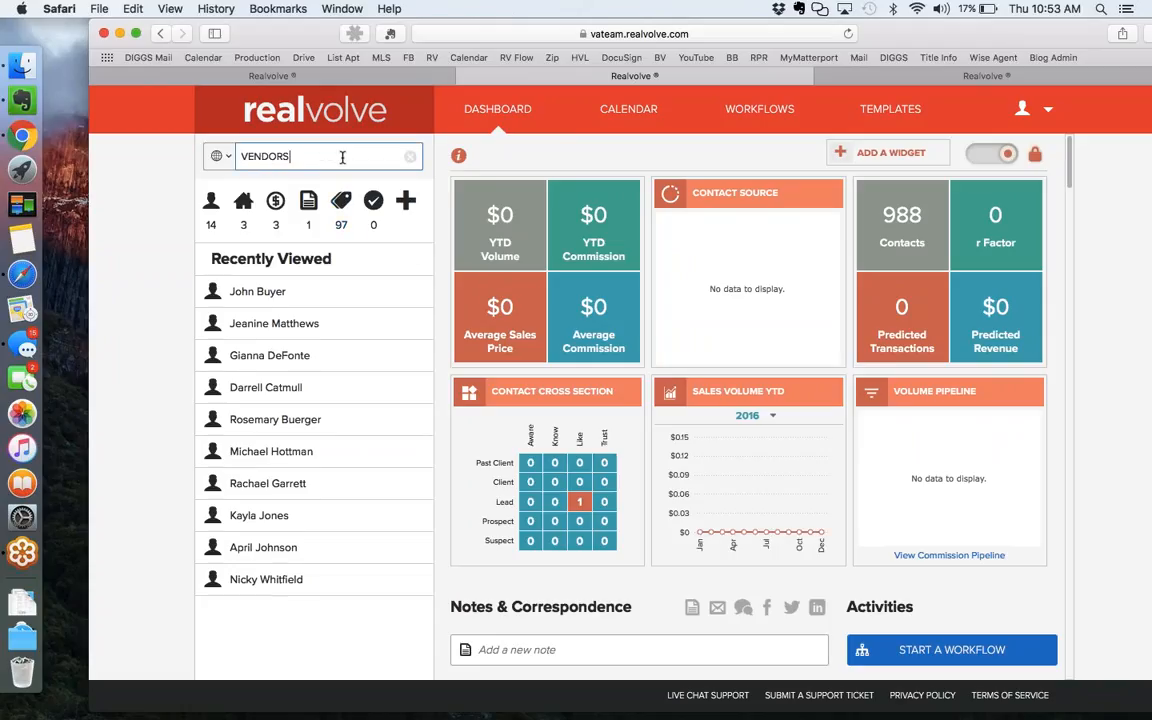
key("Return")
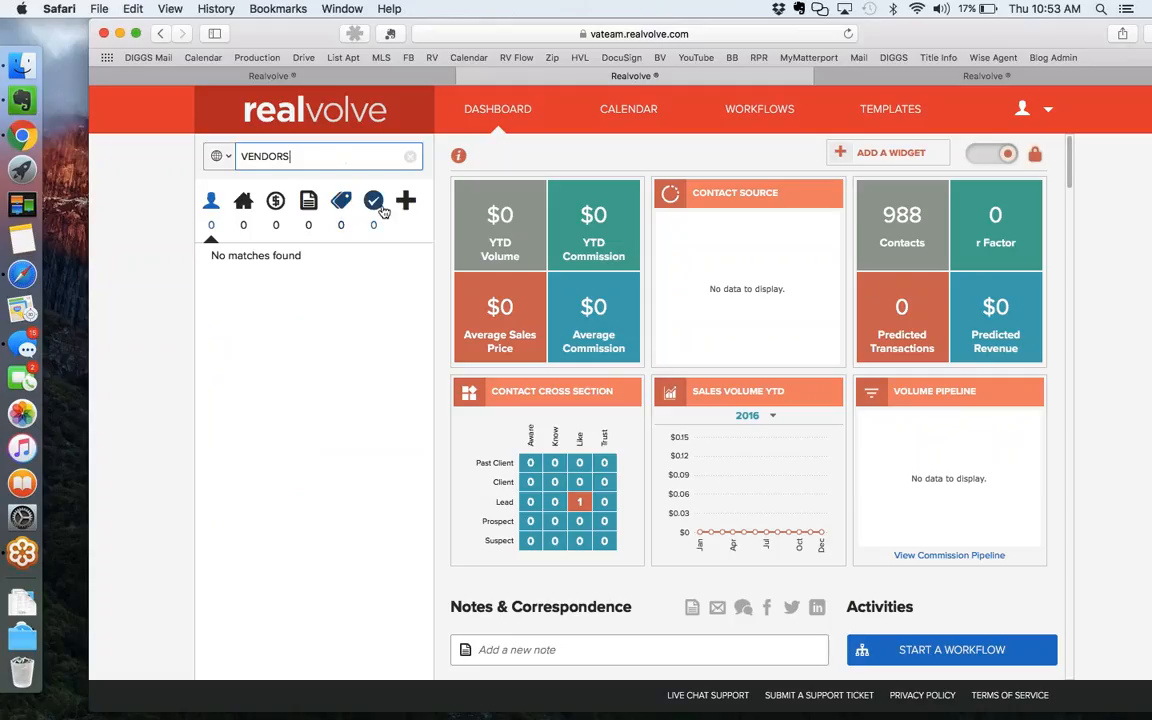
key("BackSpace")
key("BackSpace")
key("BackSpace")
key("BackSpace")
key("BackSpace")
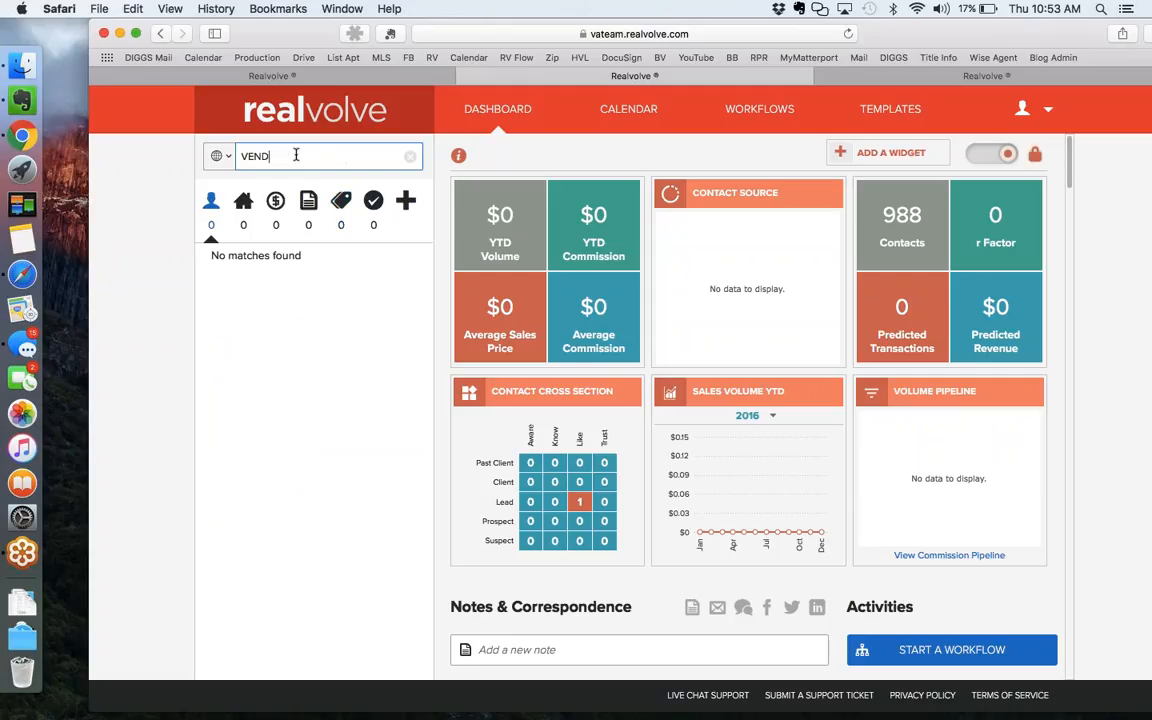
key("BackSpace")
key("BackSpace")
type("vendors")
left_click(374, 202)
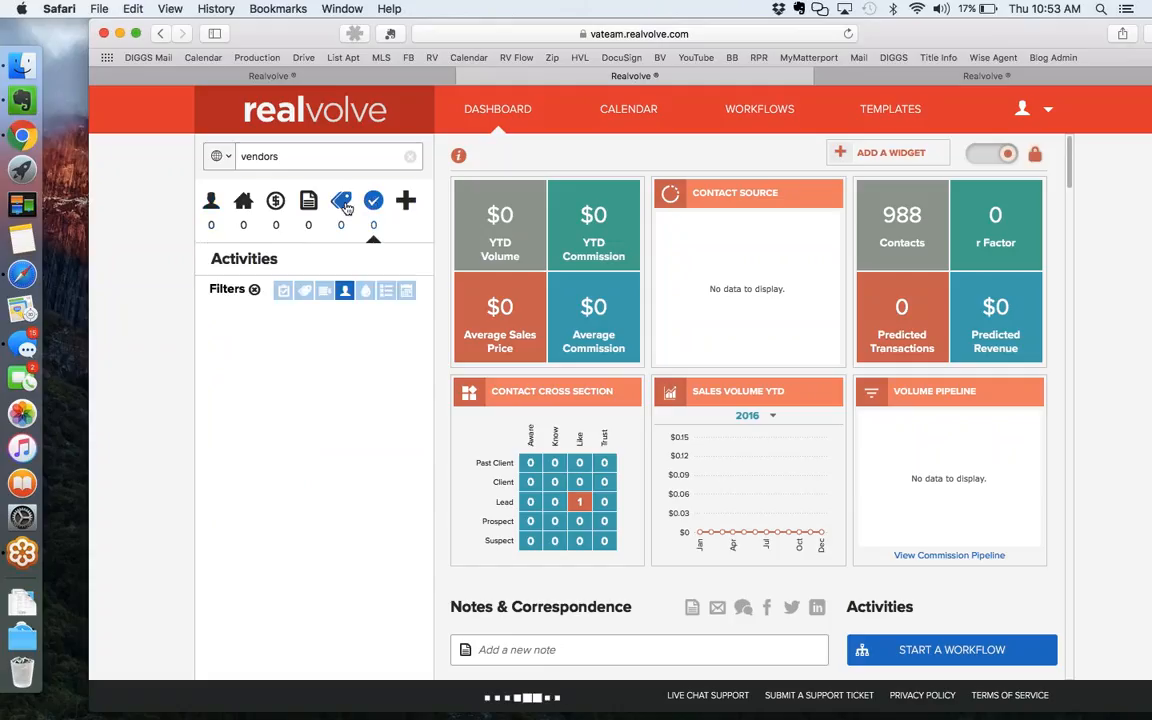
left_click(341, 202)
key("BackSpace")
type("V")
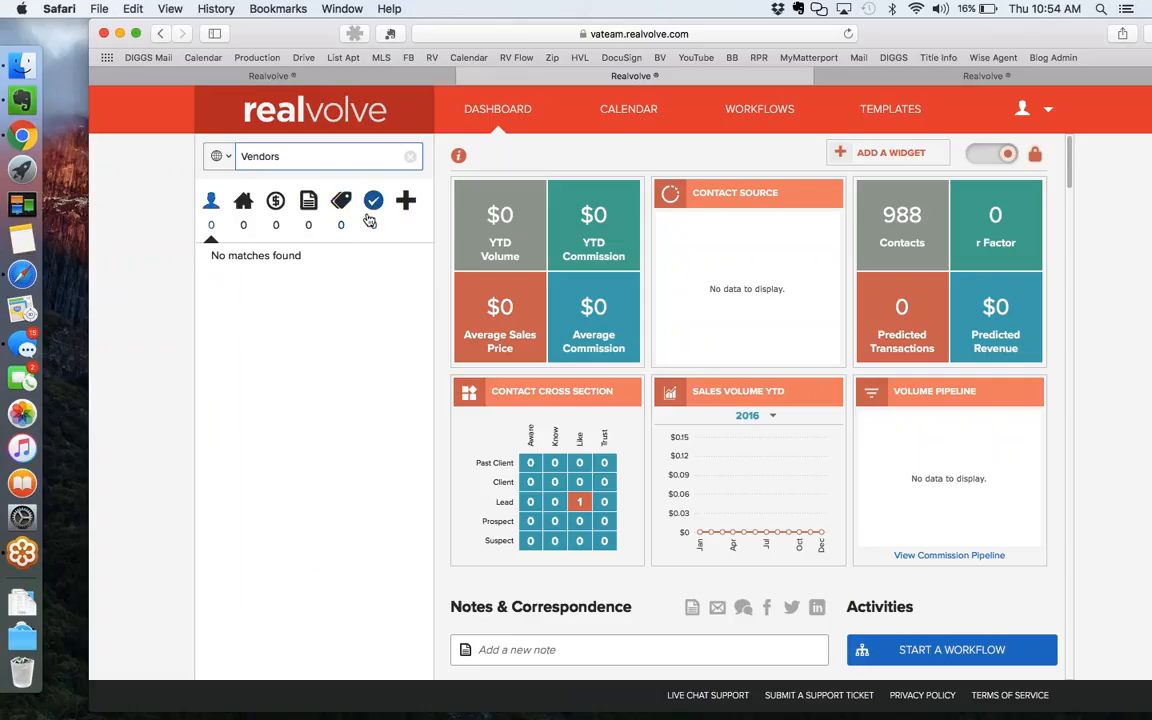
left_click_drag(293, 154, 229, 154)
key("BackSpace")
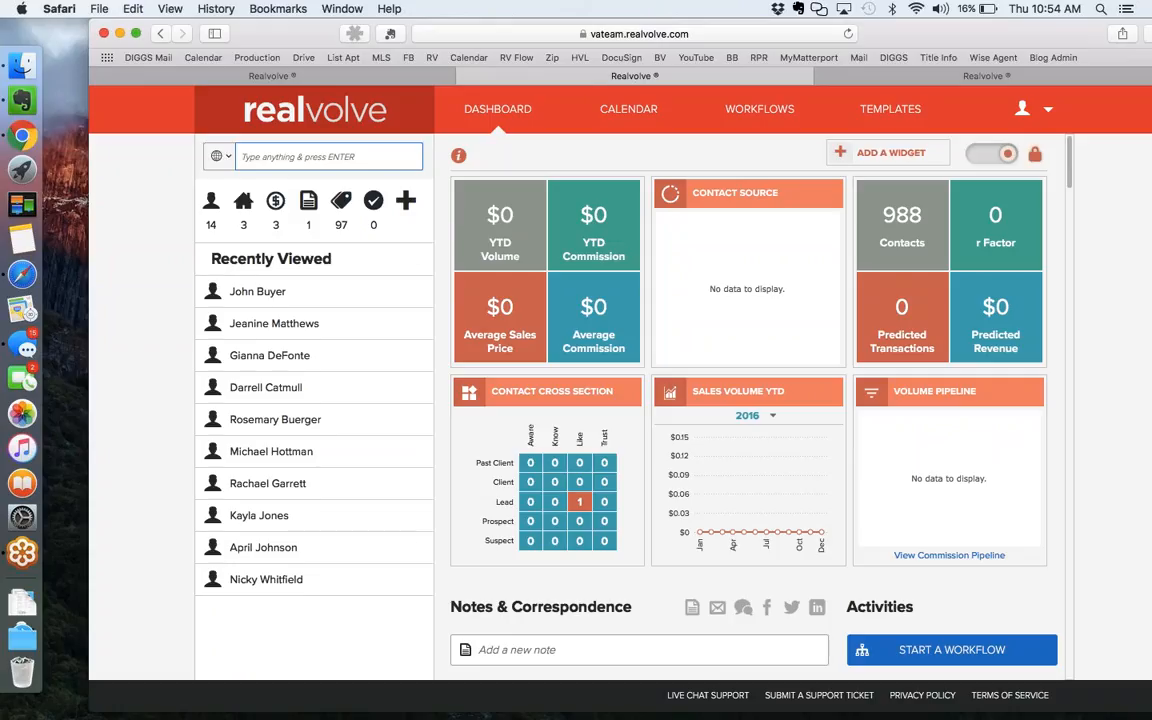
Show the full list of 97 tags on the dashboard.
left_click(345, 203)
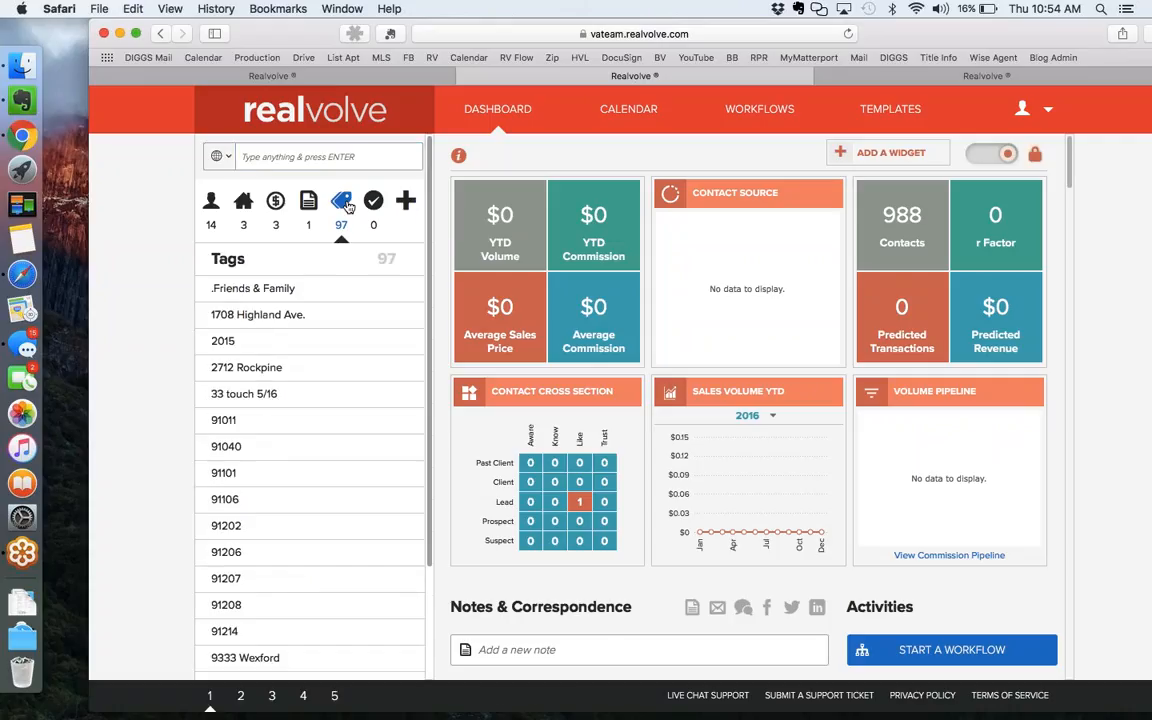
scroll(285, 472, "down", 3)
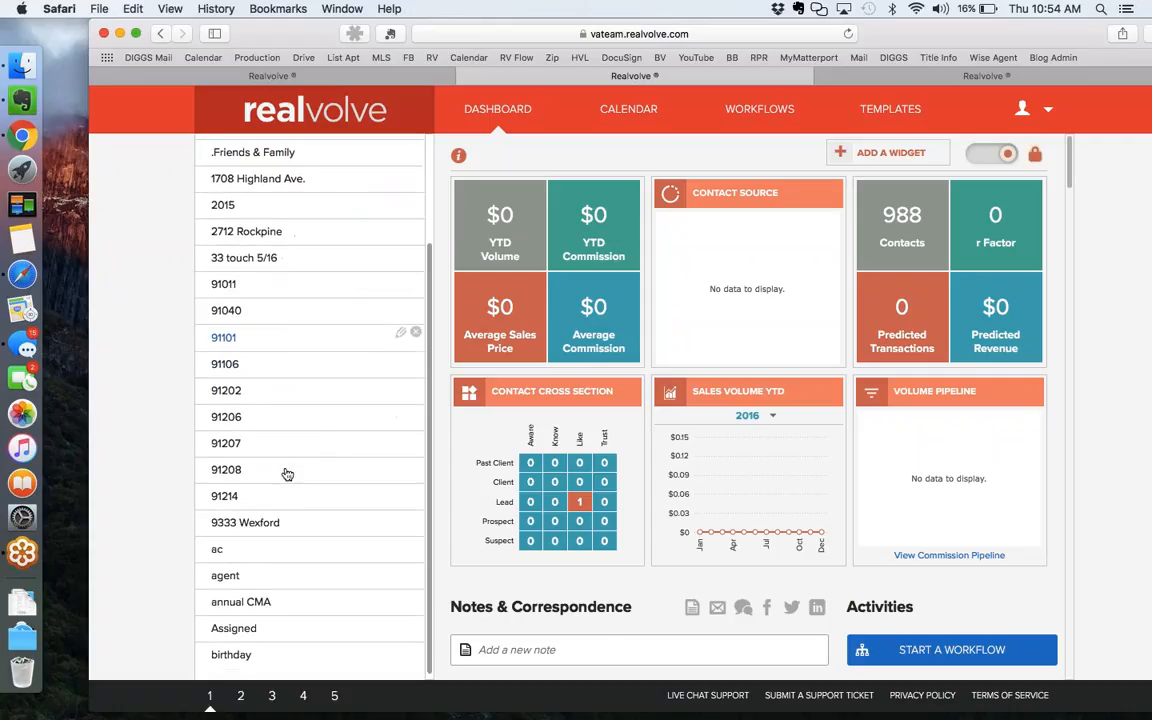
scroll(295, 430, "up", 3)
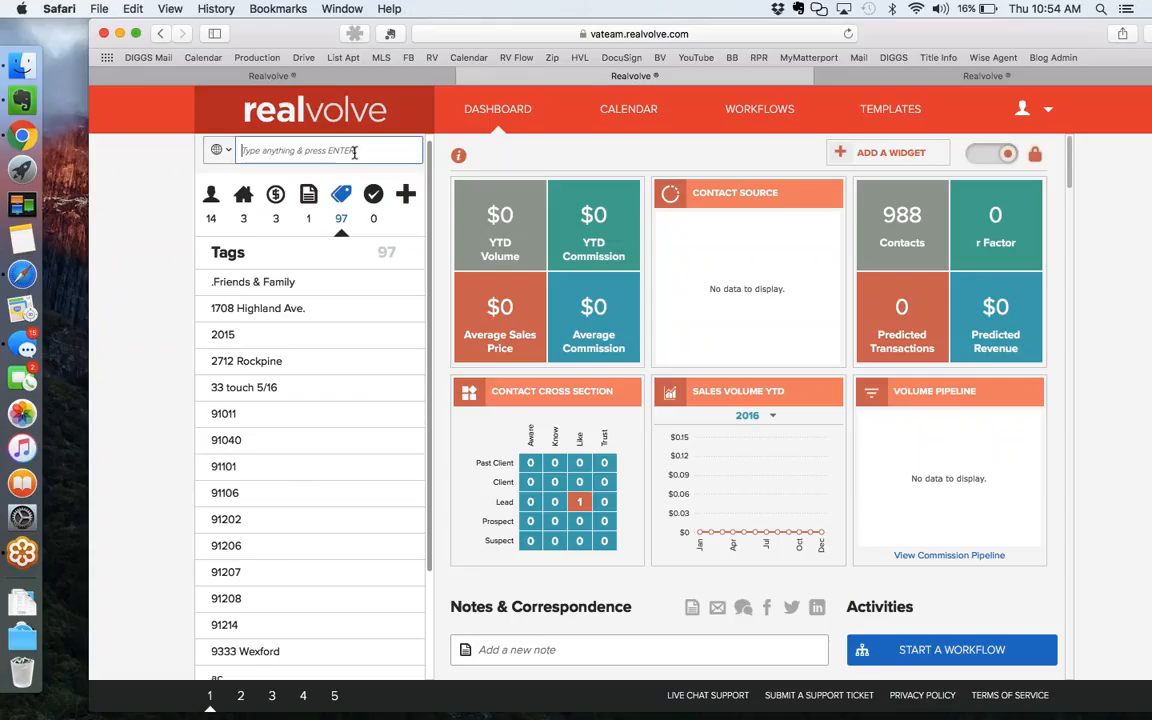
left_click(353, 152)
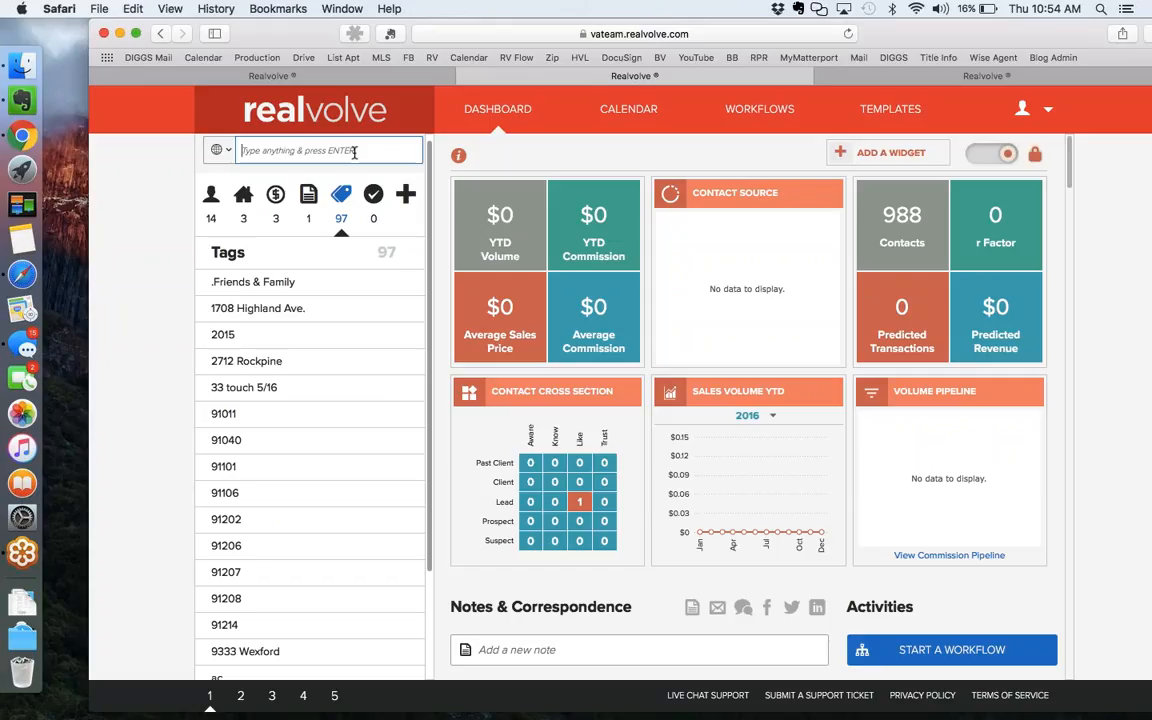